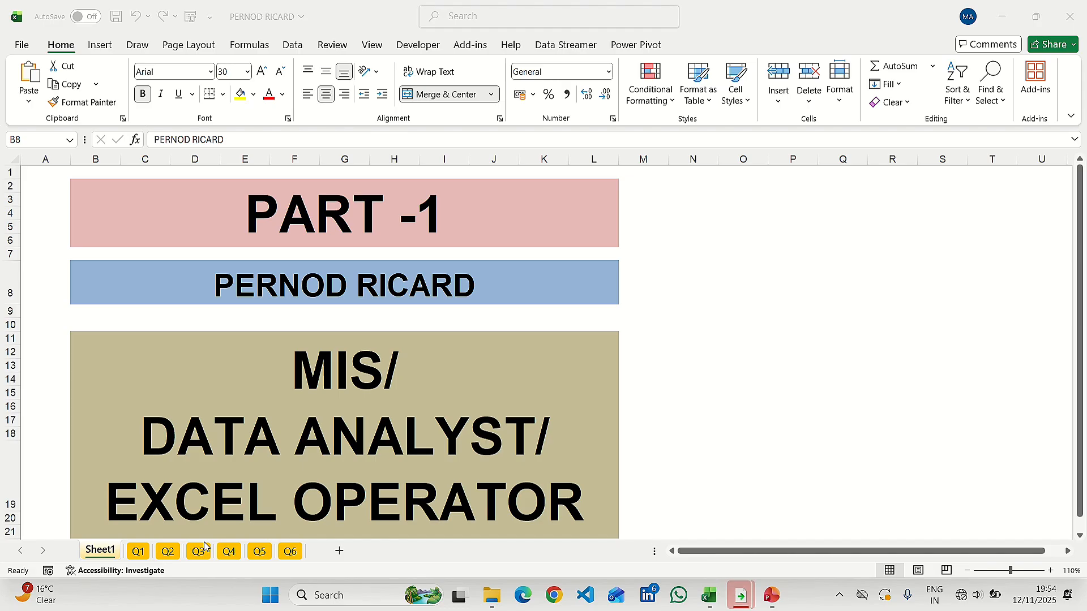
Step: On the Q1 sheet, enter the simple interest amount formula =A6+(A6*$B$3*B5) in cell B6
left_click(141, 551)
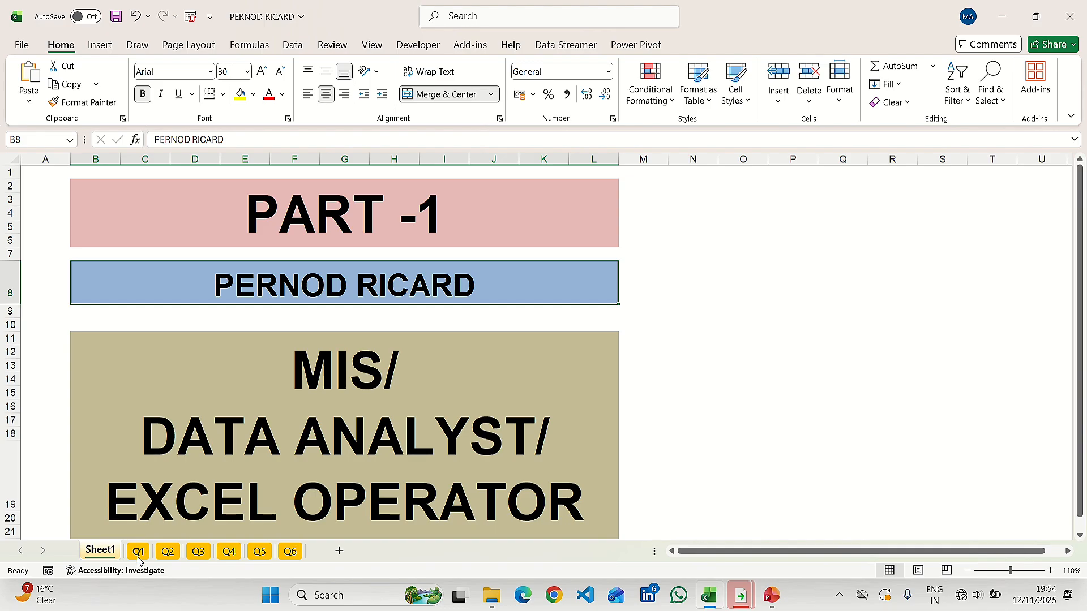
left_click(139, 552)
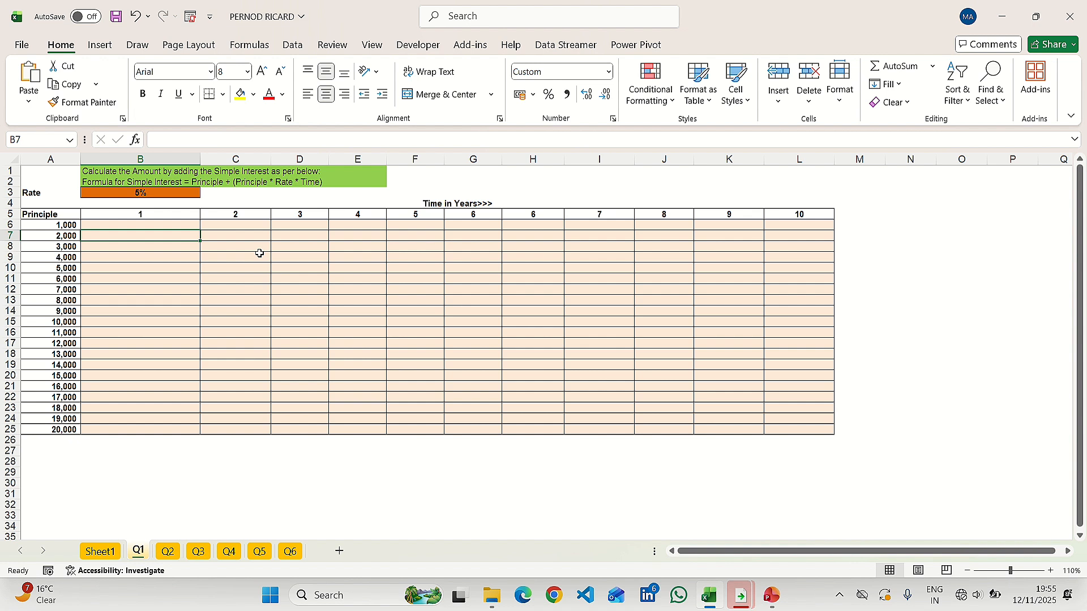
key("Up")
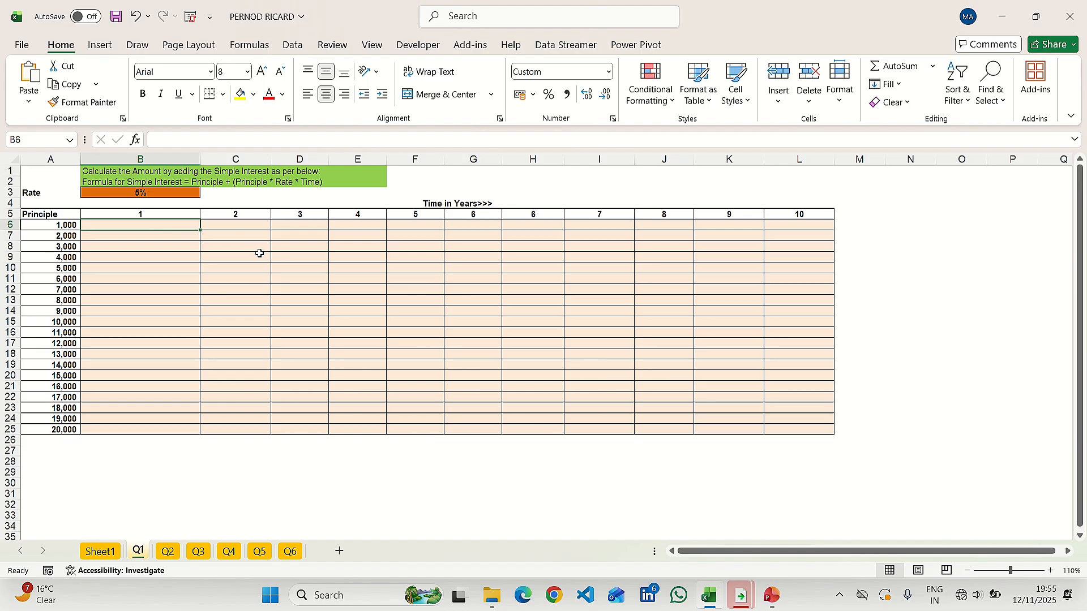
type("=")
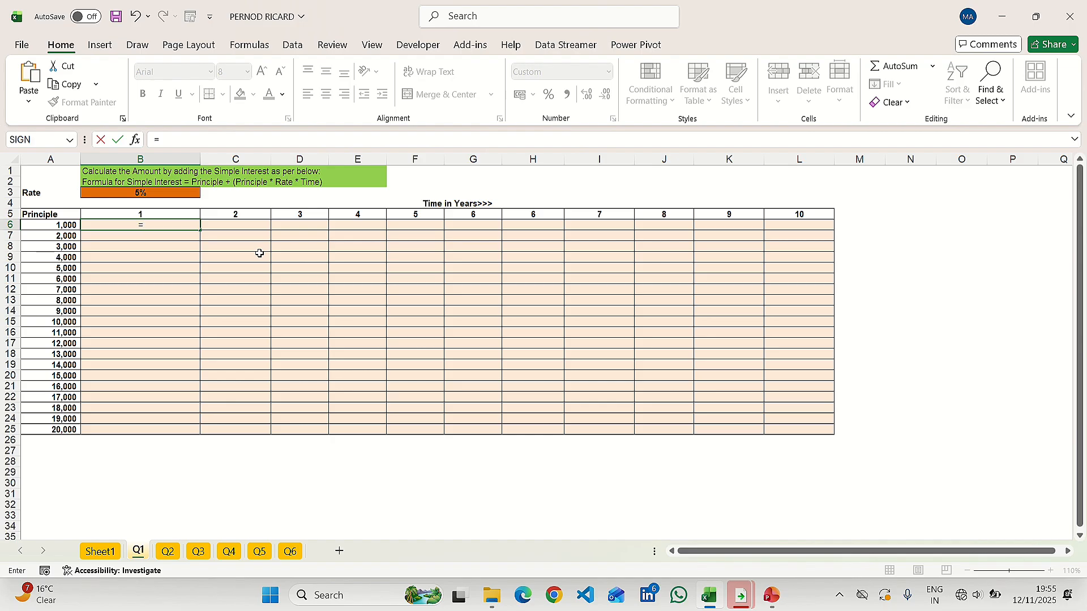
key("Left")
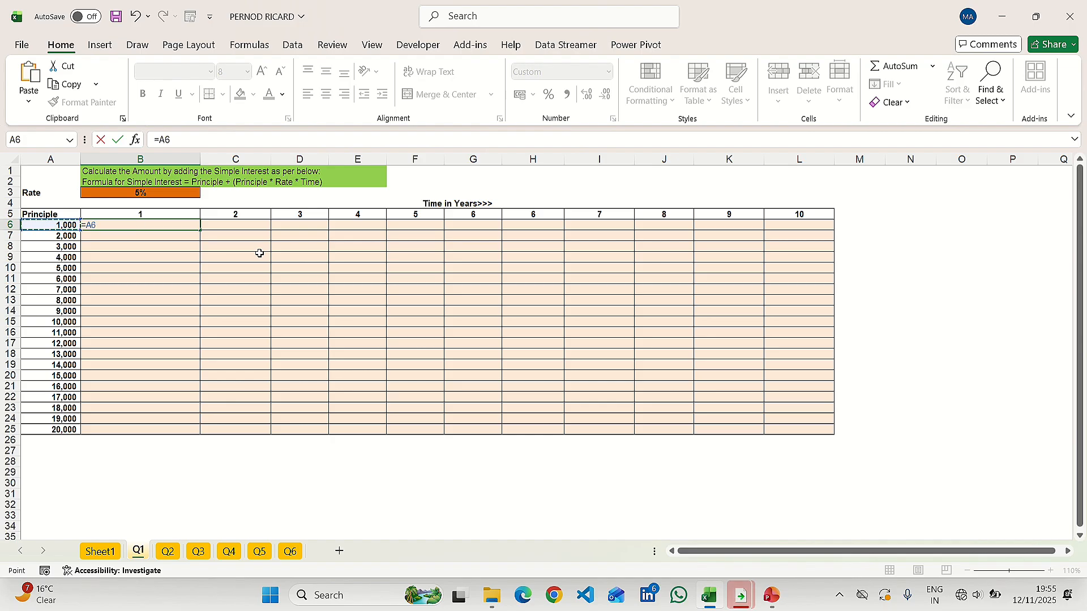
type("+(")
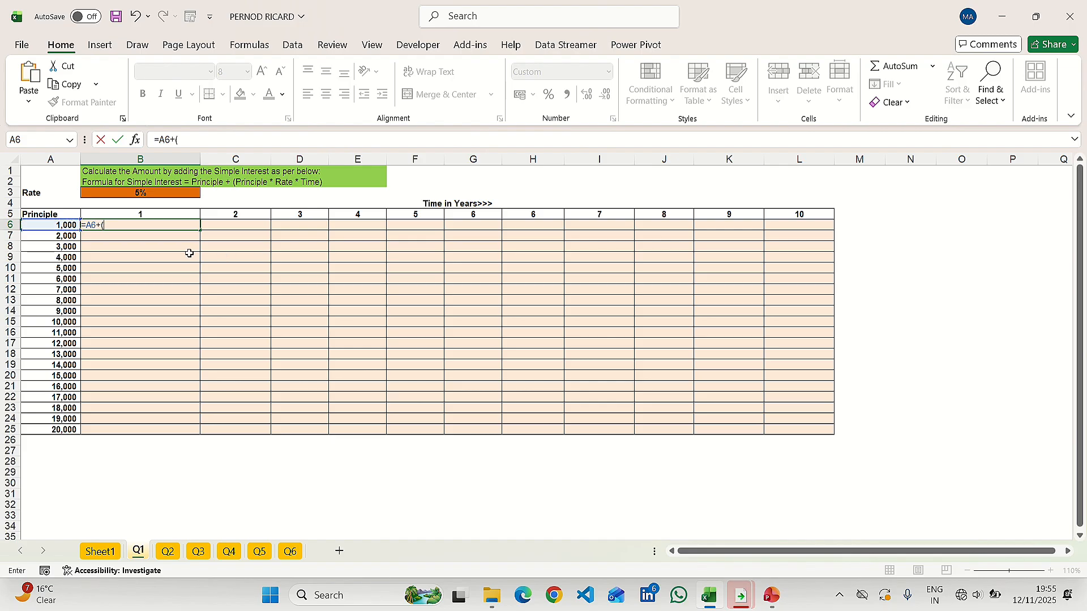
left_click(58, 226)
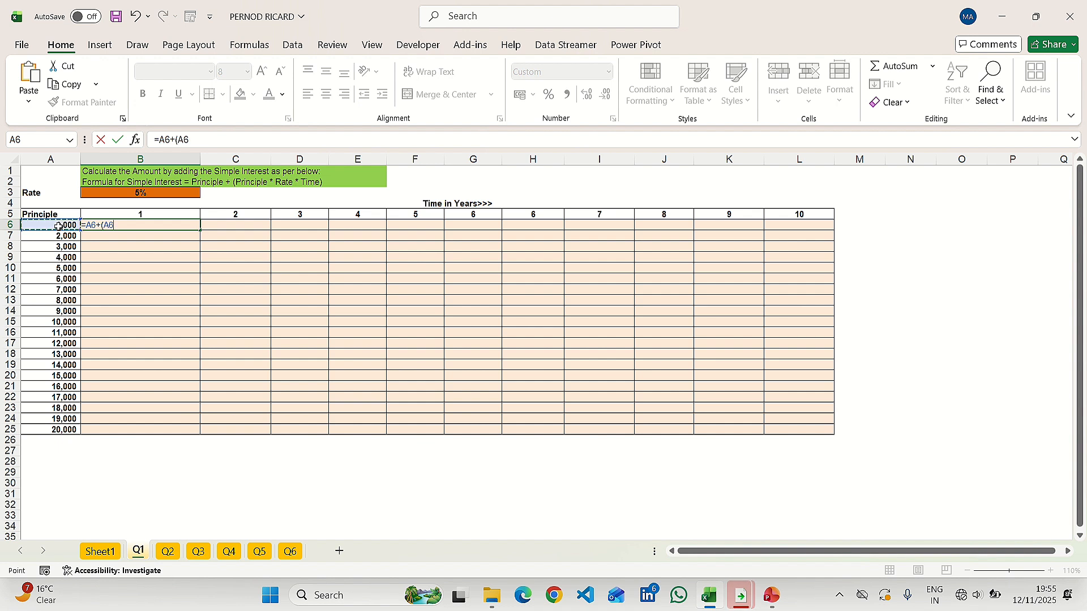
type("*")
left_click(138, 192)
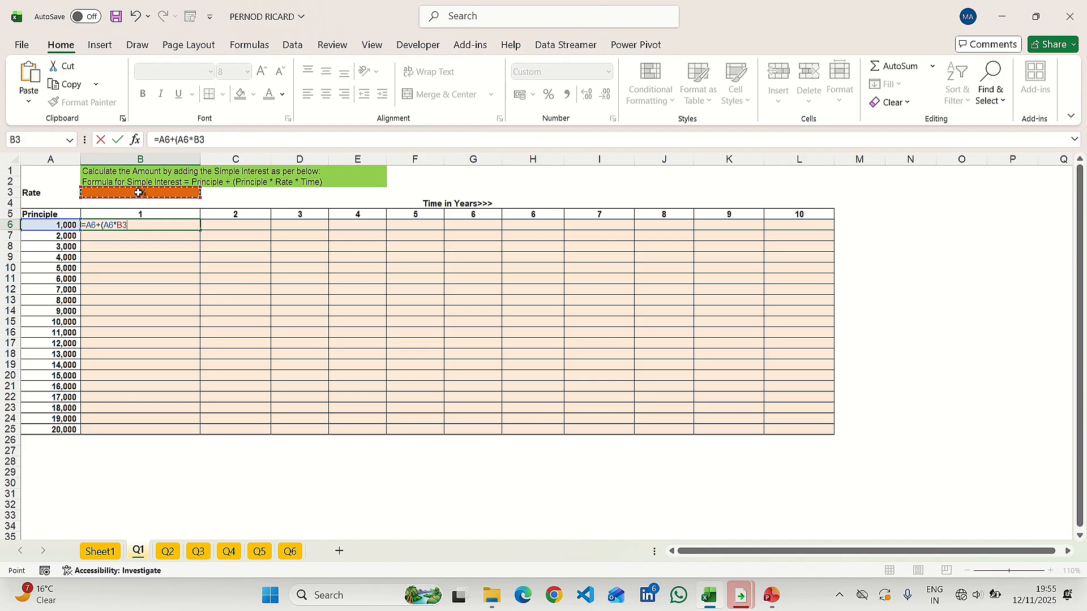
key("F4")
type("*")
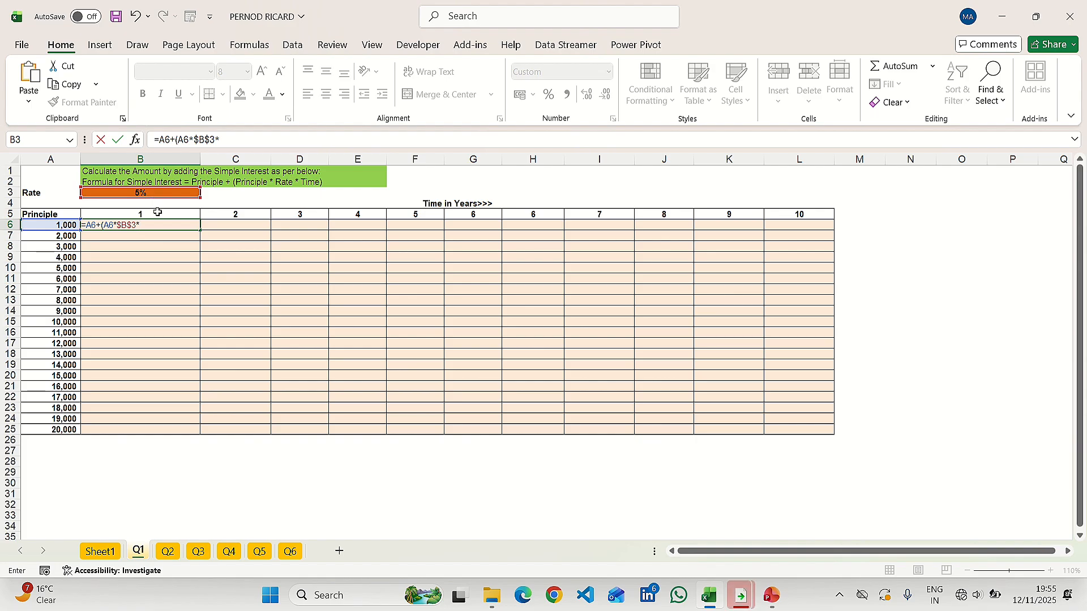
left_click(157, 214)
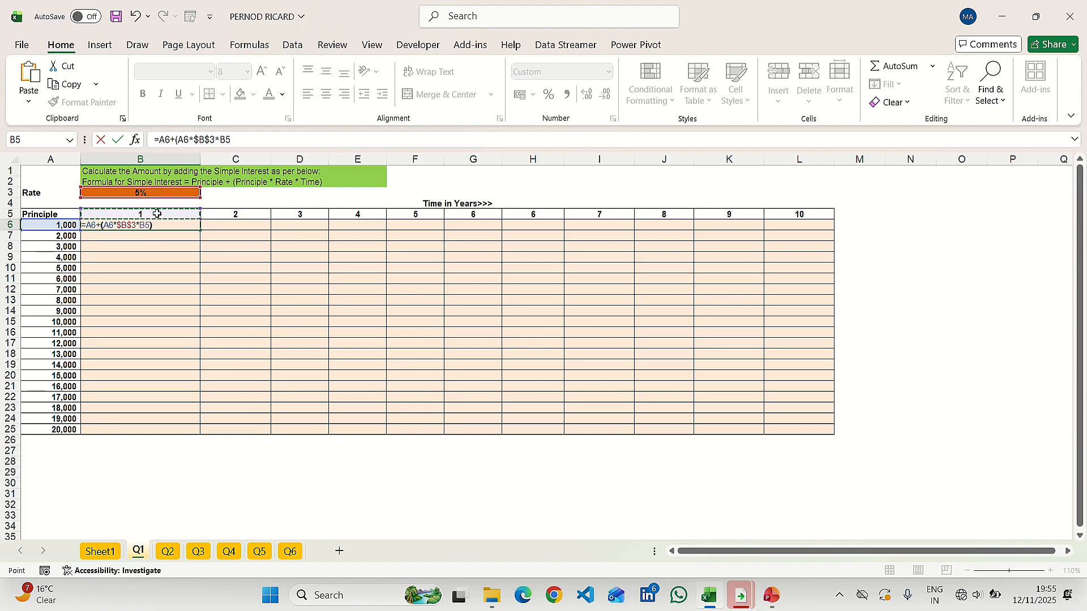
type(")")
key("Return")
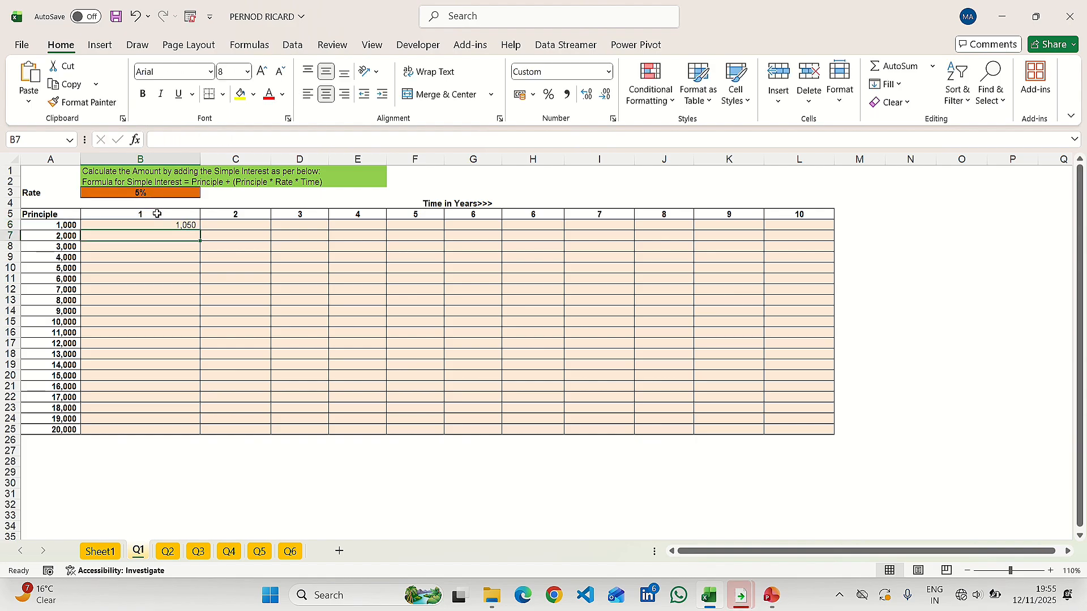
Step: Try filling the B6 formula down and across B6:C7, and inspect the copied formula in C6
key("Up")
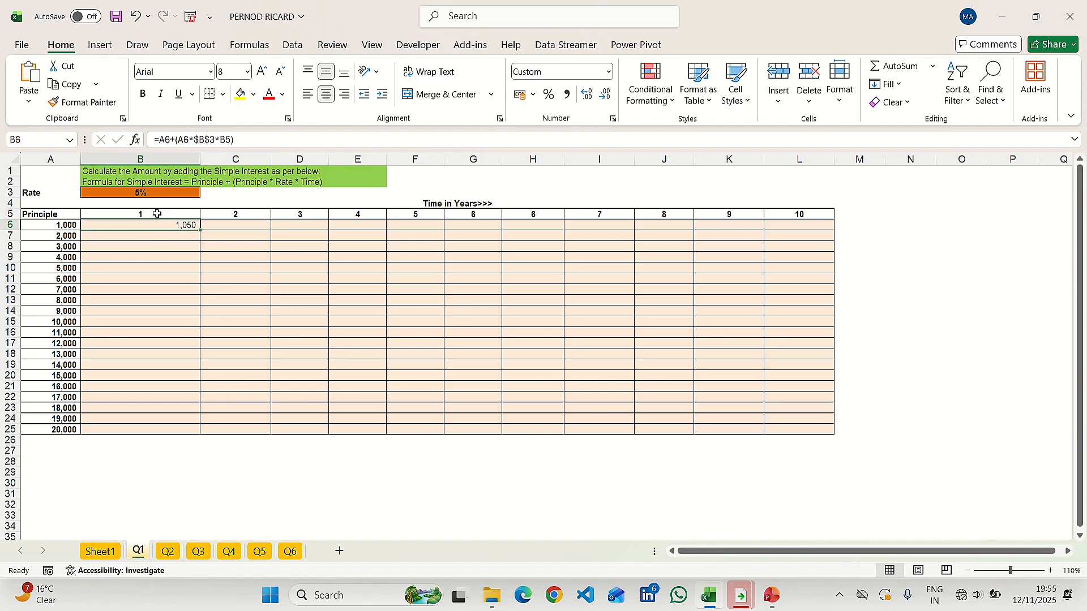
key("F2")
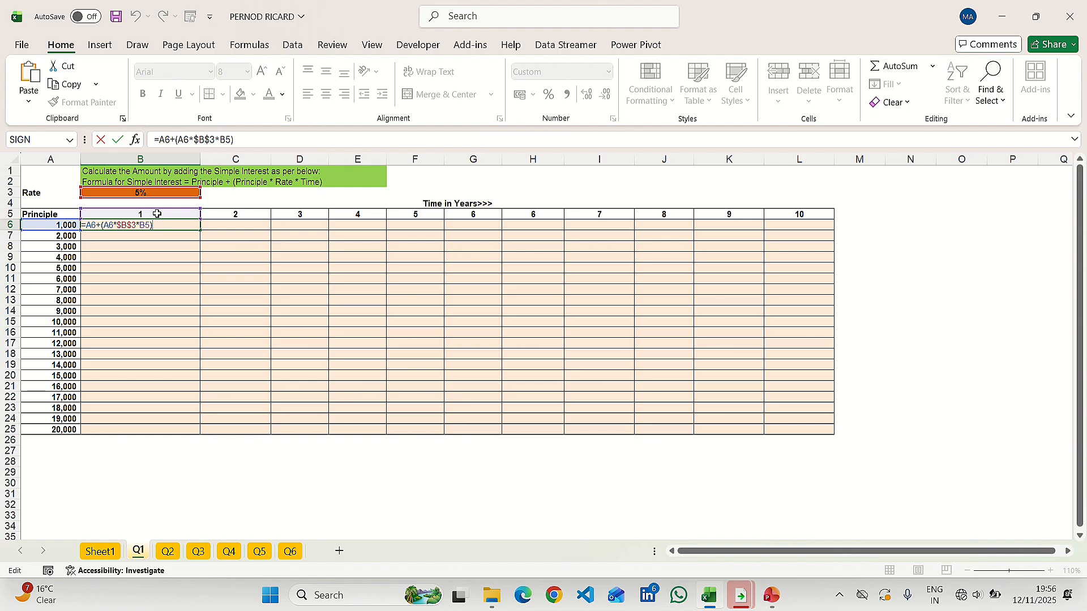
key("Return")
key("Up")
key("shift+Down")
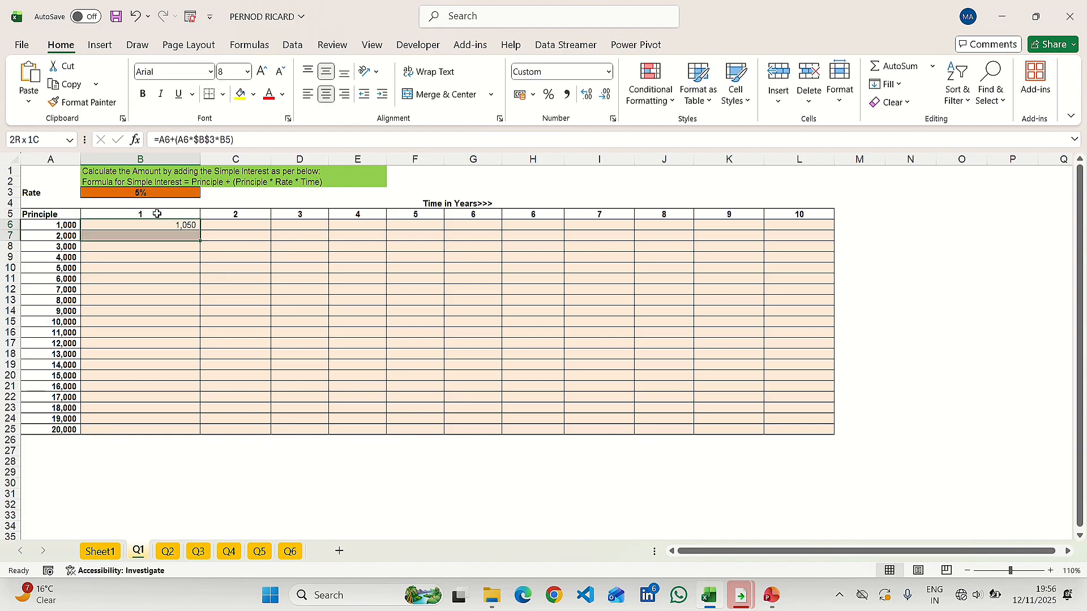
key("shift+Right")
key("ctrl+d")
key("ctrl+r")
key("Right")
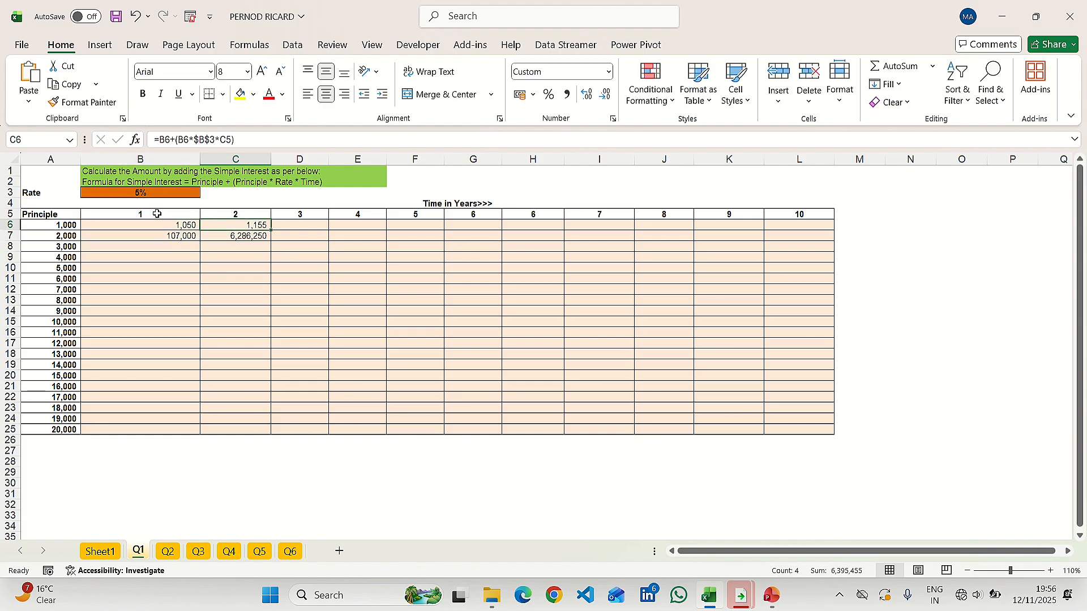
key("F2")
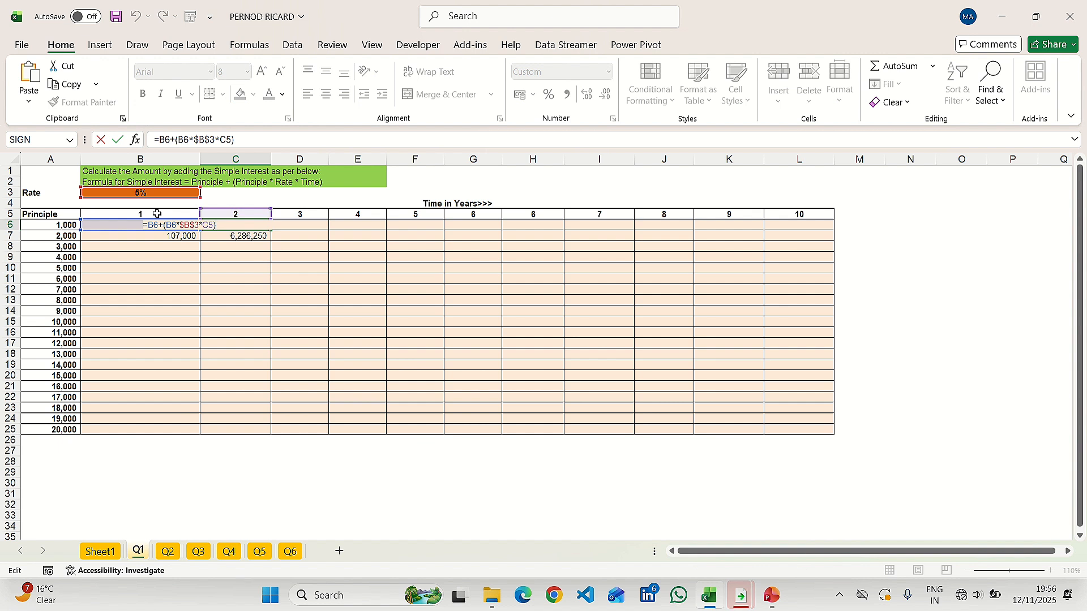
key("Escape")
Step: Change the B6 formula to =$A6+($A6*$B$3*B$5), locking the principle column and the year row
key("Left")
key("F2")
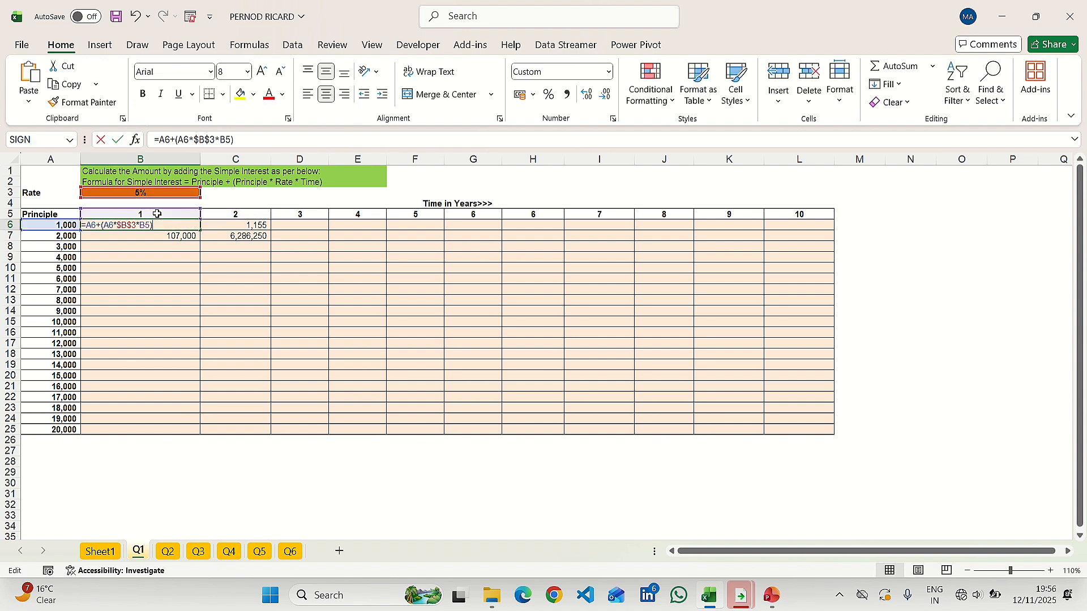
key("Left")
key("Left")
key("Left")
key("Left")
key("Left")
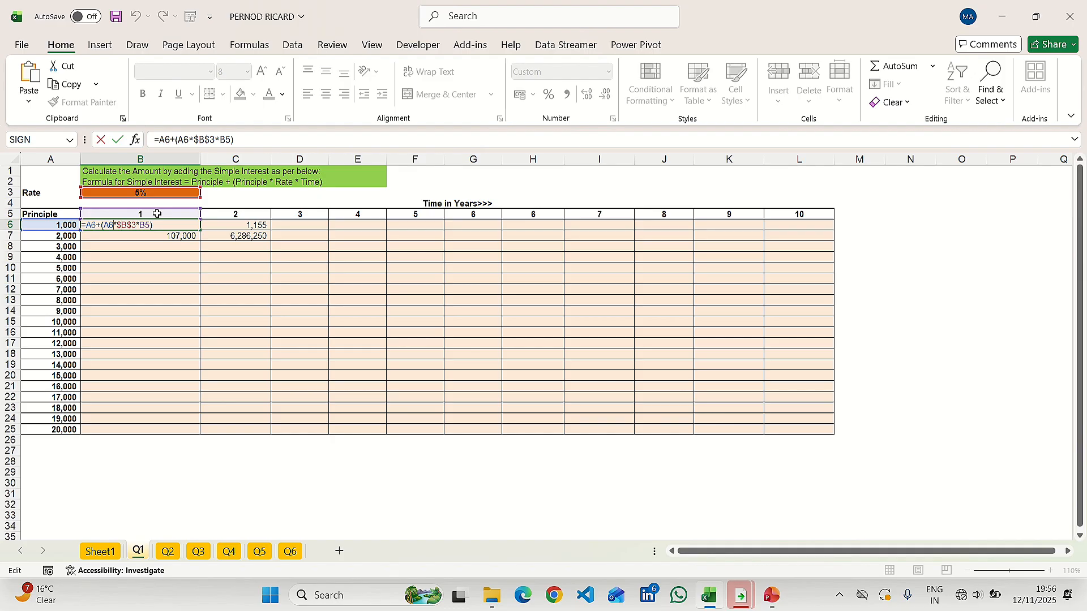
key("Left")
key("Left")
key("Left")
type("$")
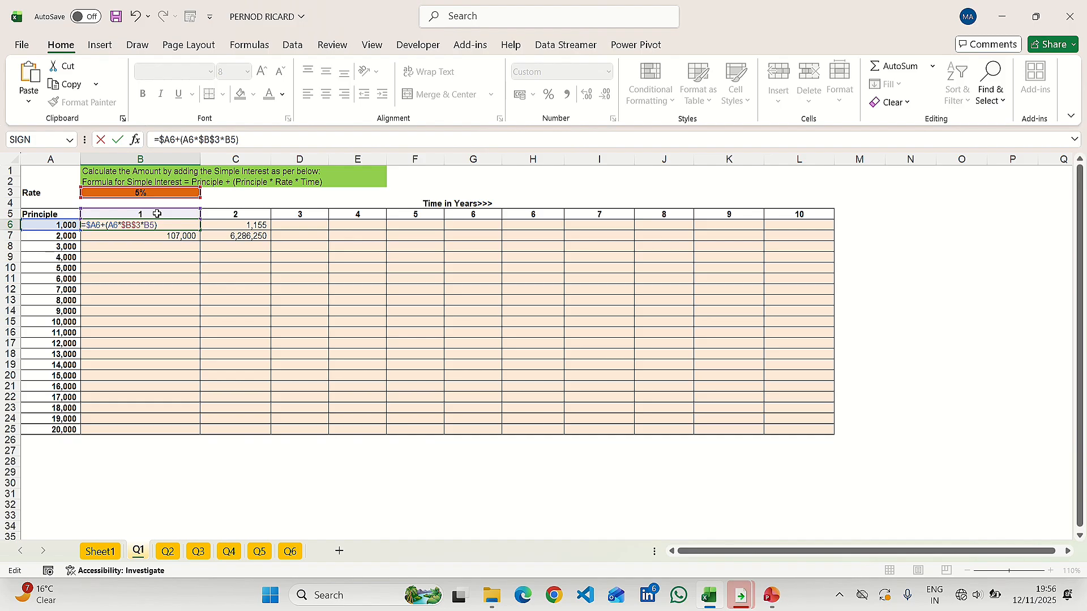
key("Left")
type("$")
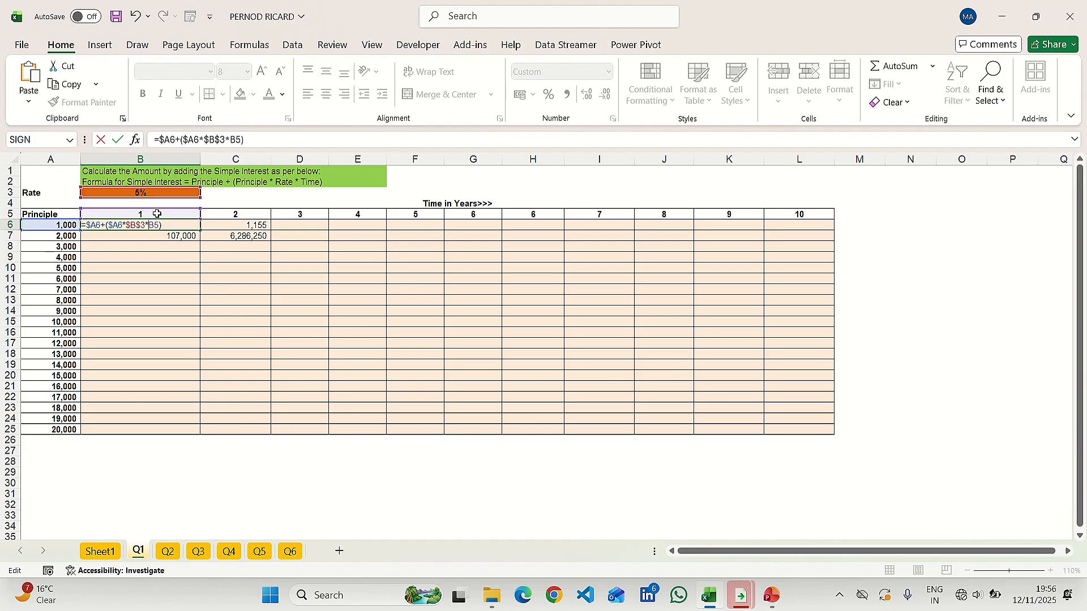
key("Right")
key("Return")
Step: Fill the B6 formula down and across the whole table range B6:L25
key("Up")
key("Left")
key("ctrl+Down")
key("Right")
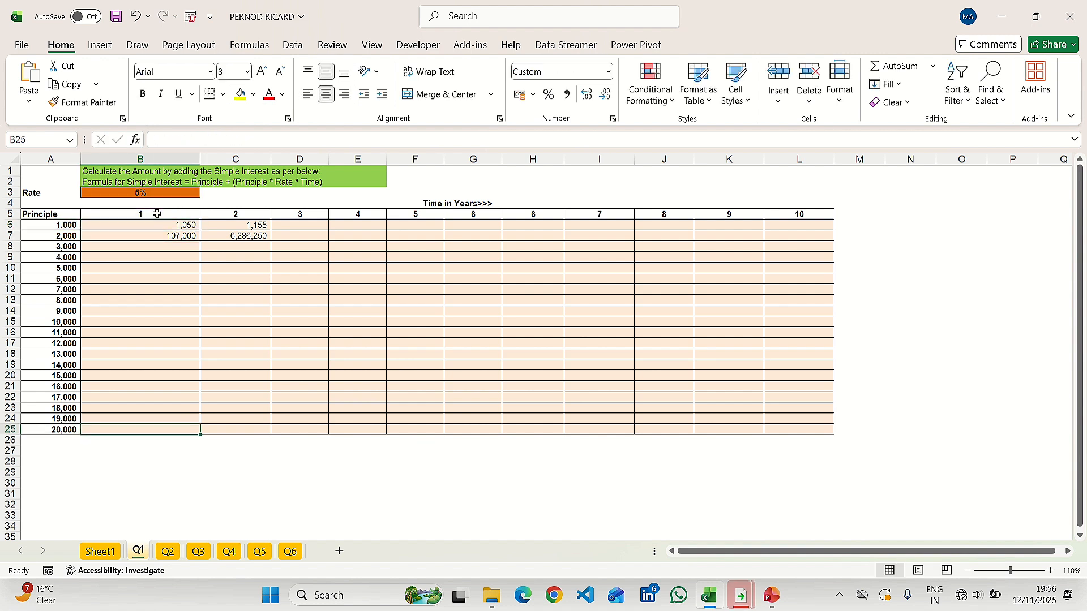
key("ctrl+shift+Up")
key("shift+Up")
key("shift+Right")
key("shift+Right")
key("shift+Right")
key("shift+Right")
key("shift+Right")
key("shift+Right")
key("shift+Right")
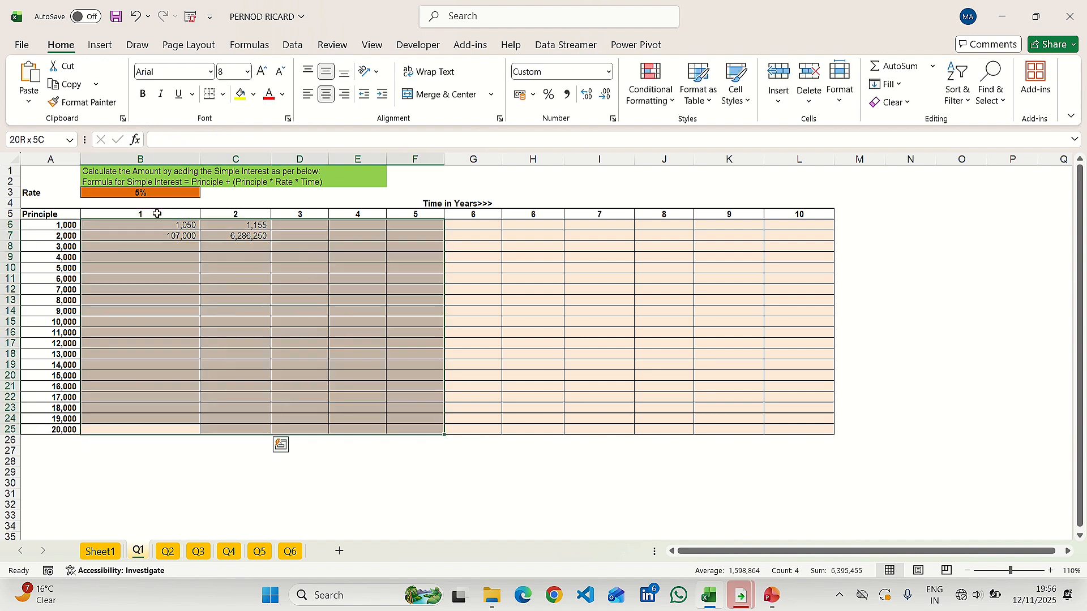
key("shift+Right")
key("shift+Right")
key("shift+Right")
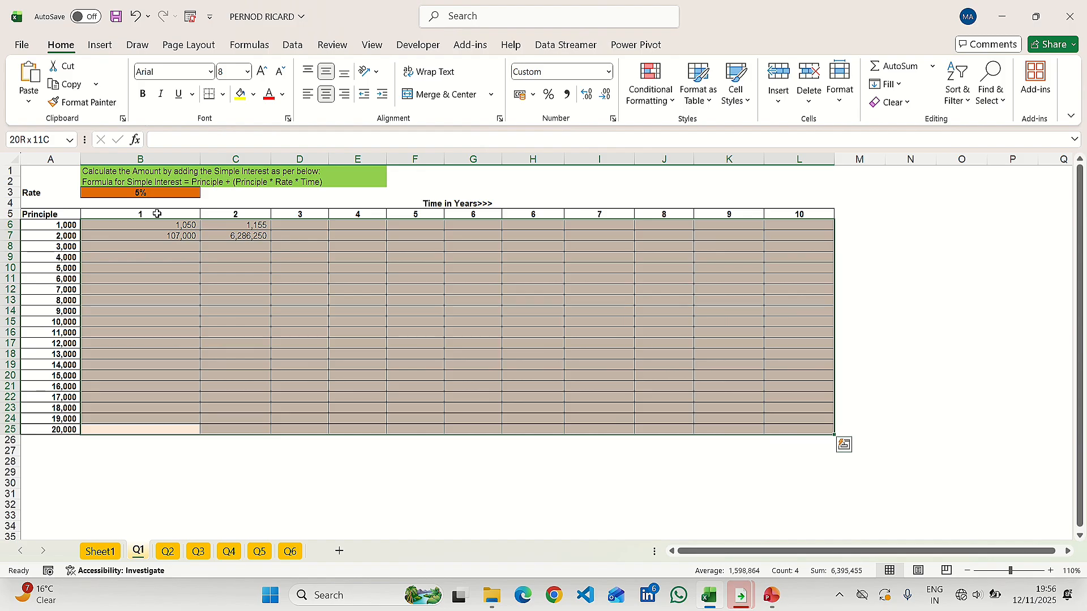
key("ctrl+d")
key("ctrl+r")
Step: Check the cell references in the filled formulas, including those in C7 and D8
key("Left")
key("Right")
key("Right")
key("Right")
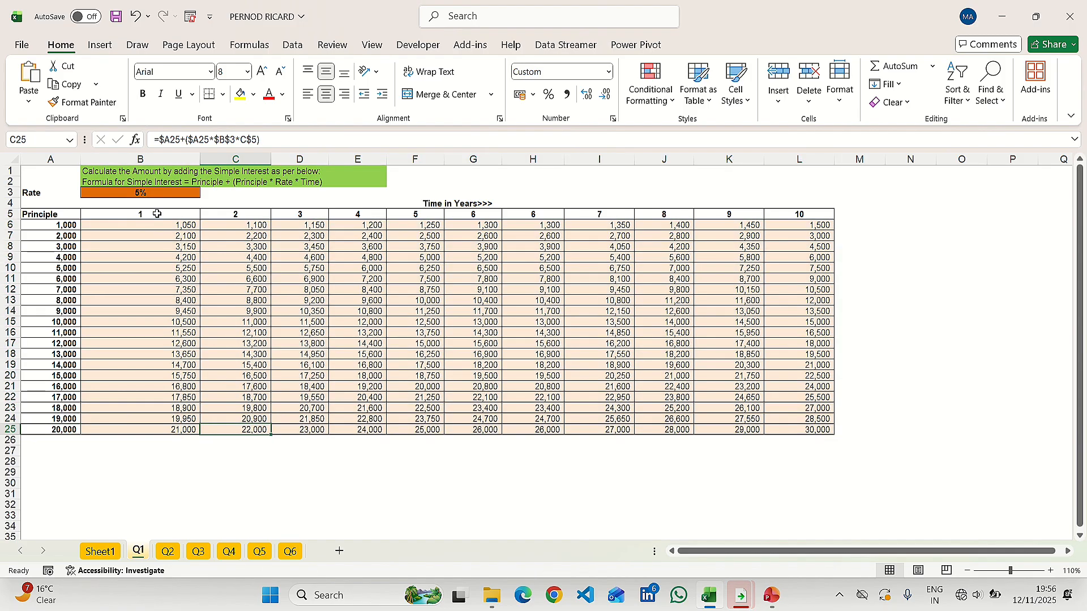
key("Left")
key("ctrl+Up")
key("Down")
key("Down")
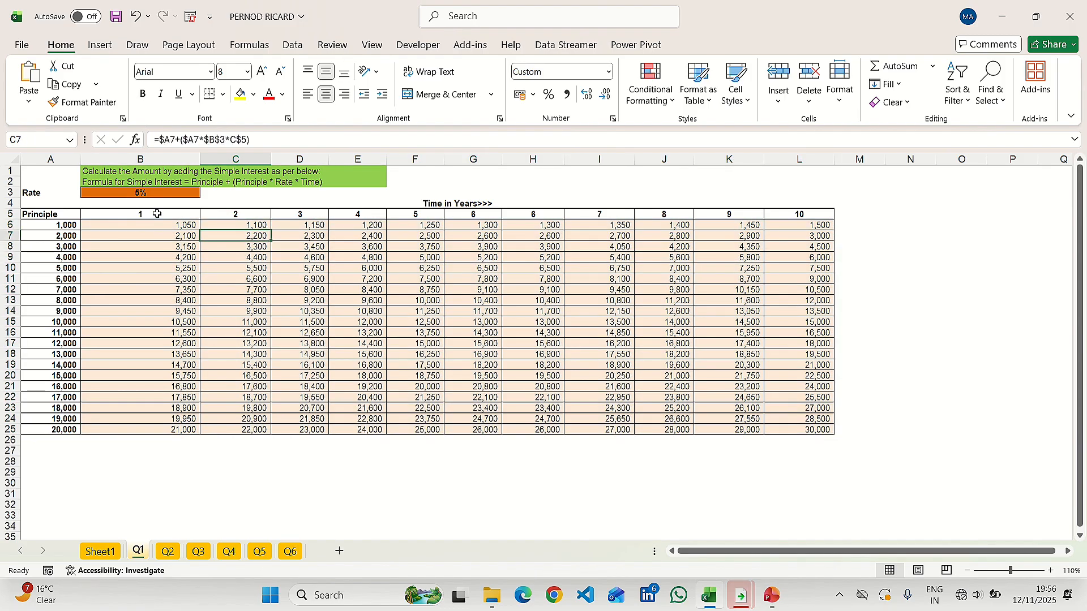
key("F2")
key("Return")
key("Right")
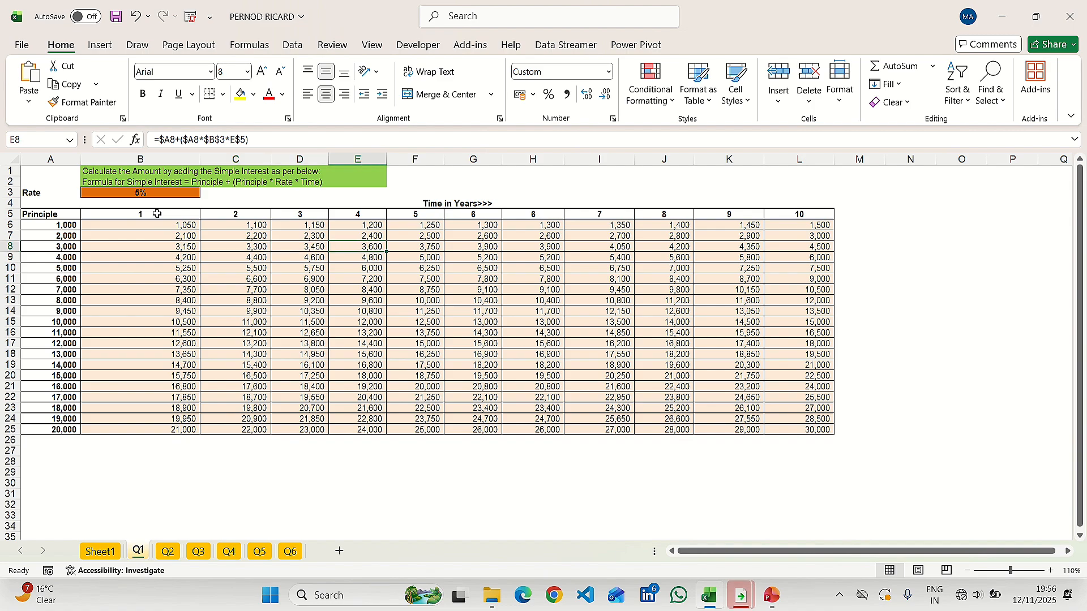
key("F2")
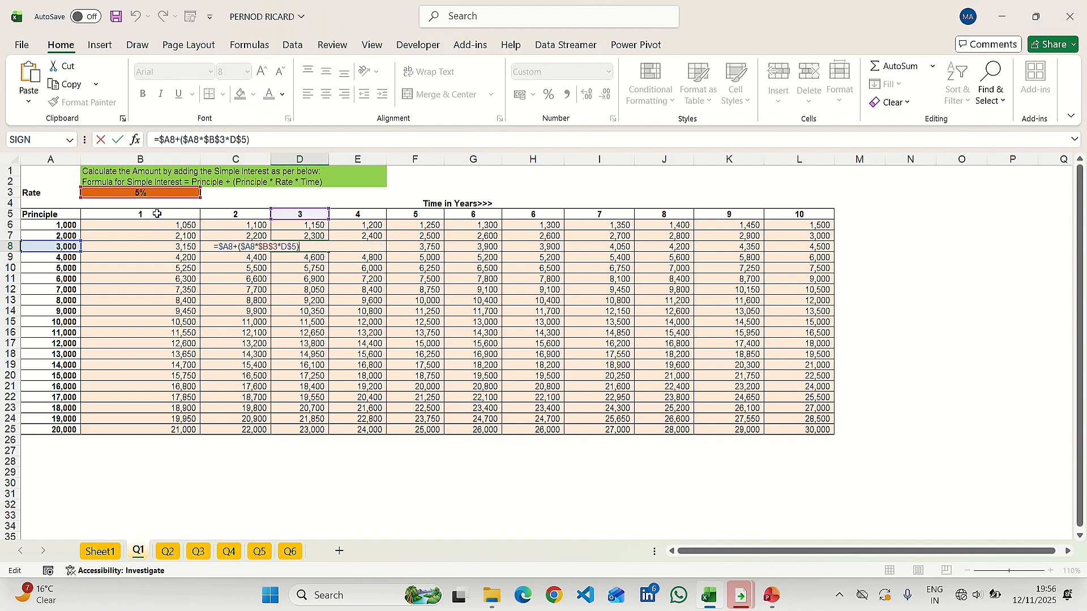
key("Escape")
key("Up")
key("Up")
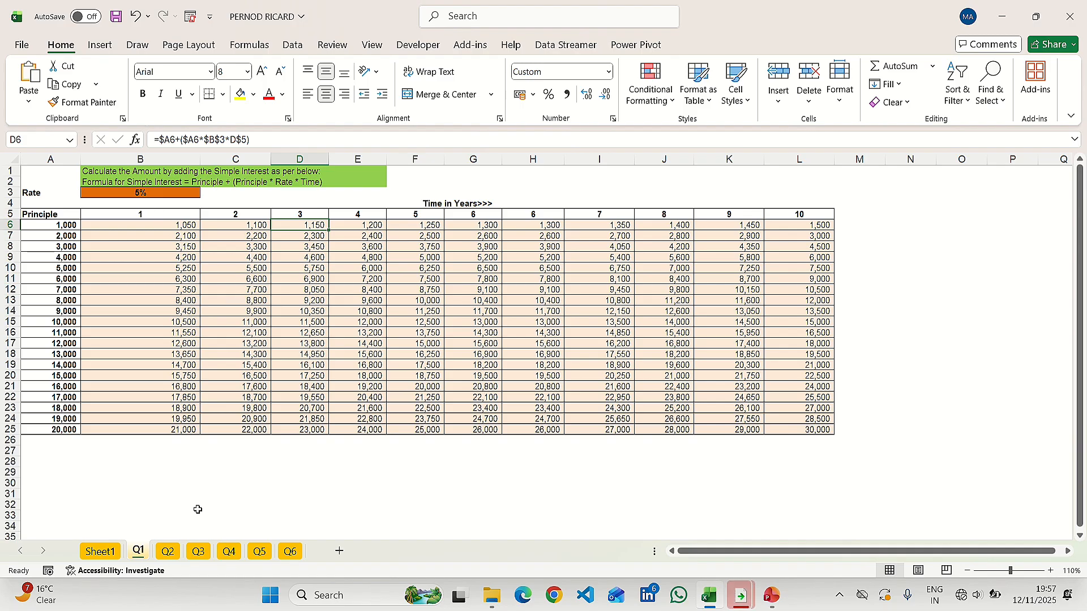
Step: Enter the note "ctrl + d+r" in cell B27 below the table
key("Left")
key("Down")
key("Down")
key("Down")
key("Down")
key("Down")
key("Down")
key("Down")
key("Down")
key("Down")
key("Down")
key("Down")
key("Down")
key("Down")
key("Down")
key("Down")
key("Down")
key("Down")
key("Down")
key("Down")
key("Down")
key("Down")
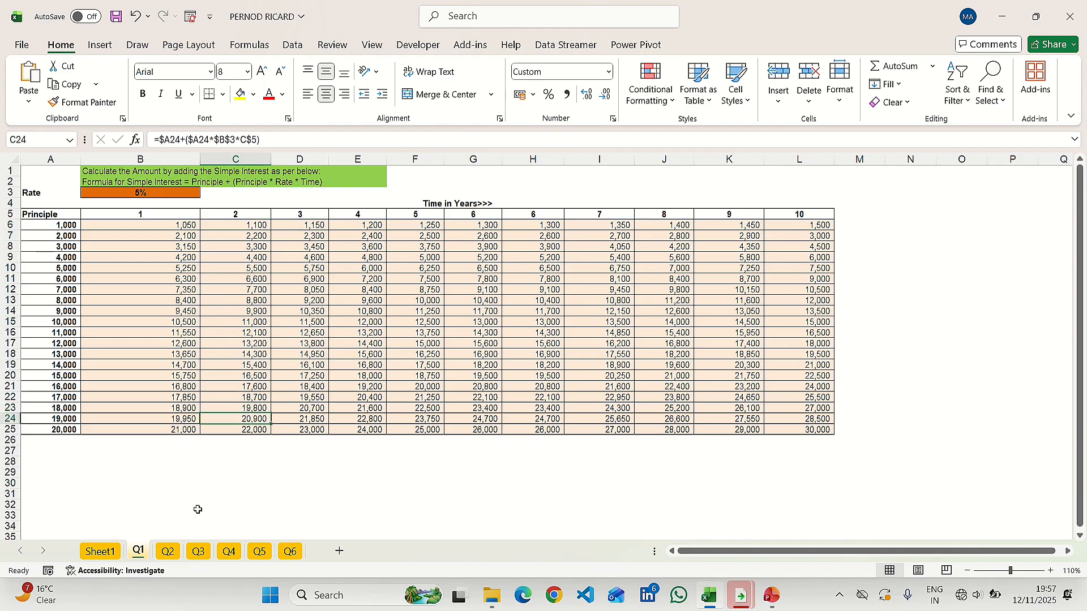
key("Left")
type("ct")
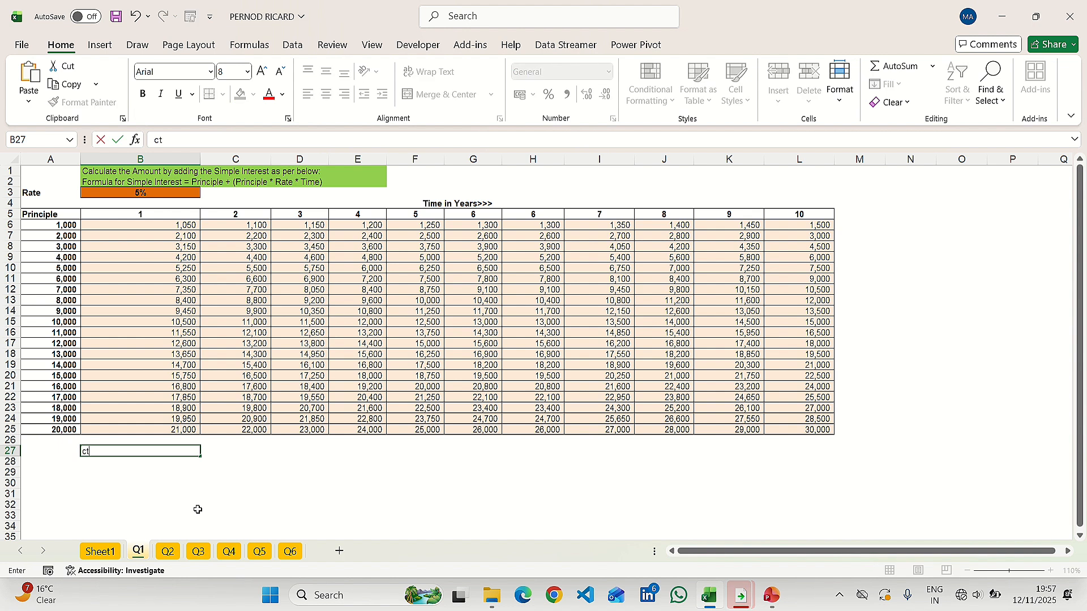
type("rl + d+r")
key("Return")
key("Up")
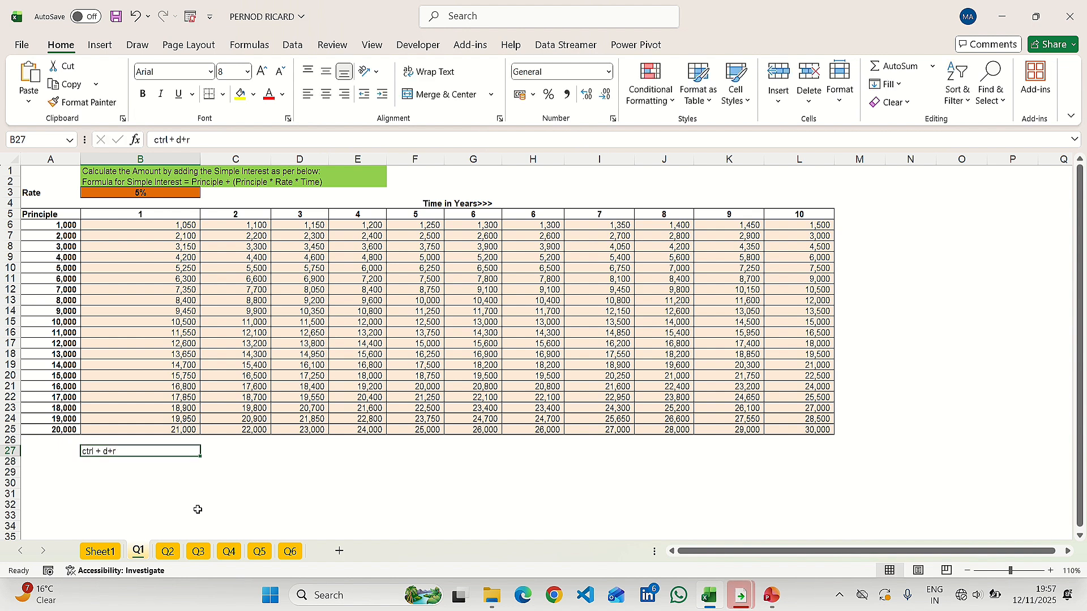
key("Right")
key("Left")
key("ctrl+Up")
key("ctrl+Up")
key("ctrl+Up")
key("ctrl+Up")
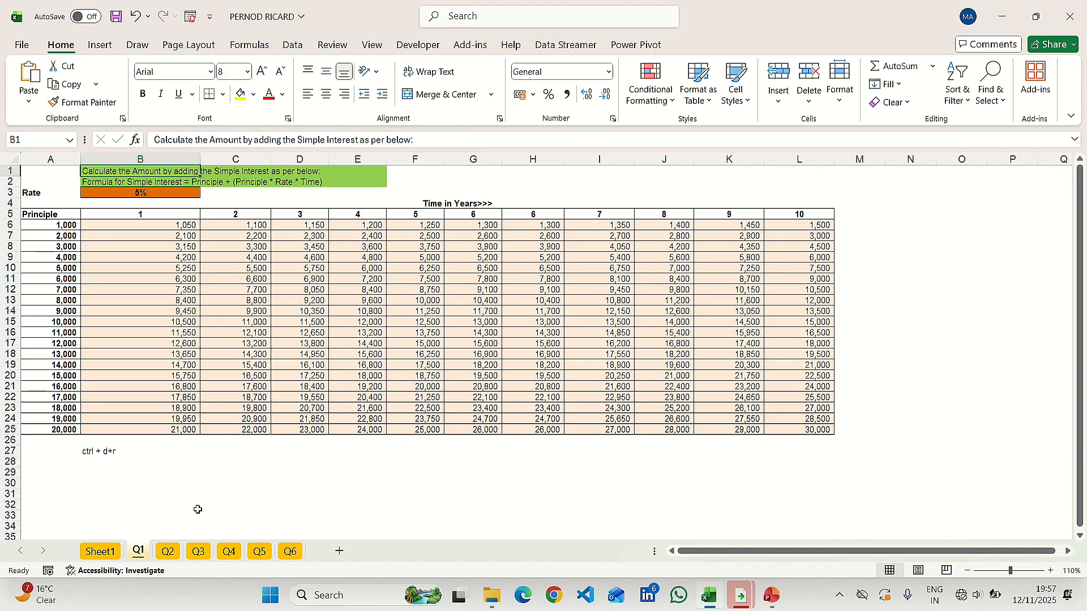
key("Down")
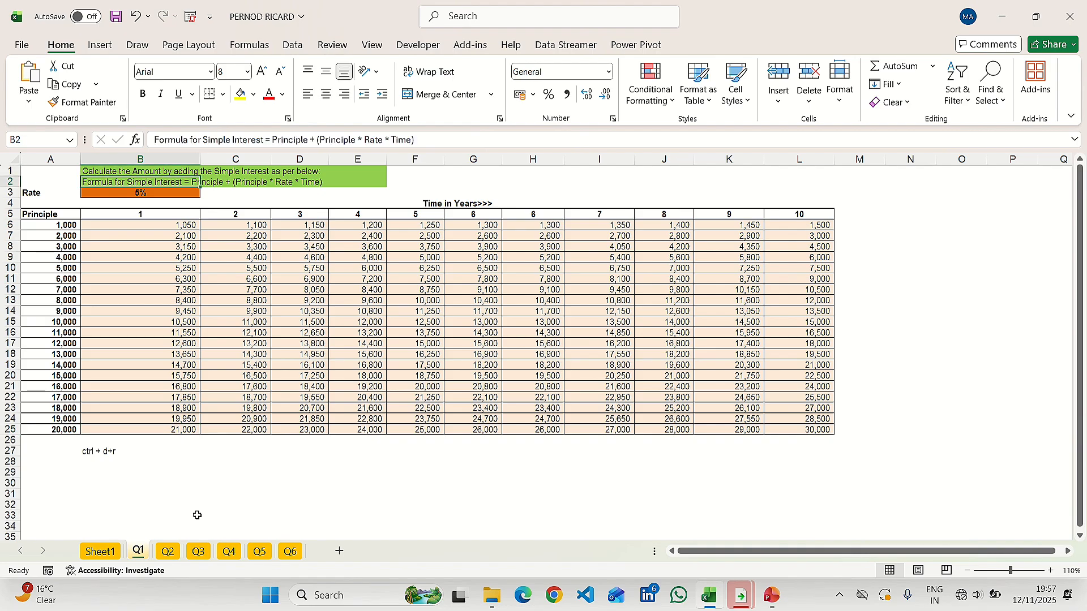
Step: Switch to sheet Q2 and look through the values in column A for the error cells
left_click(169, 552)
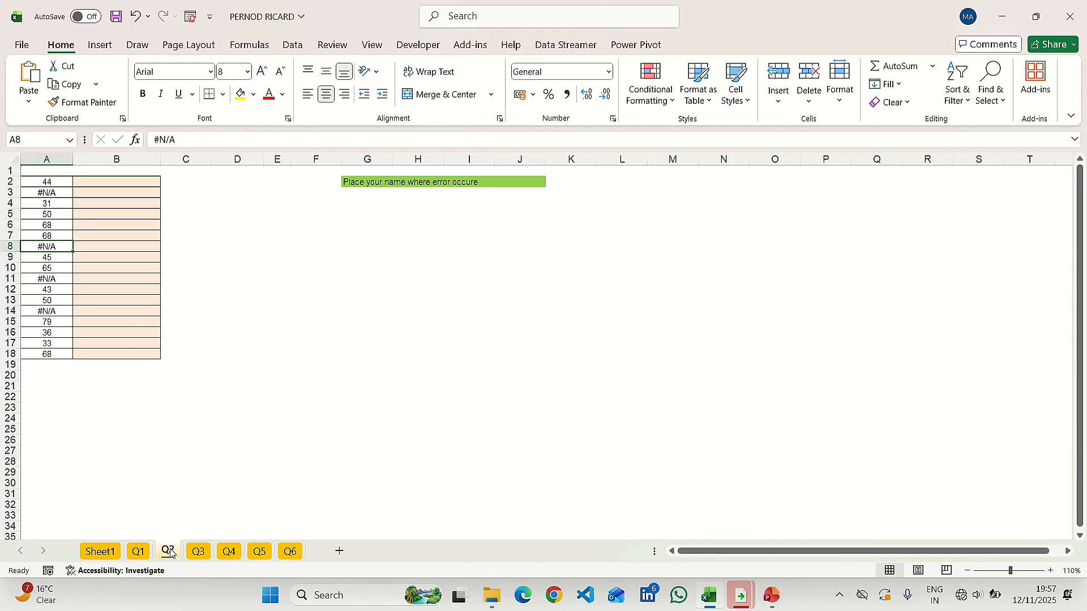
key("Up")
key("Up")
key("Up")
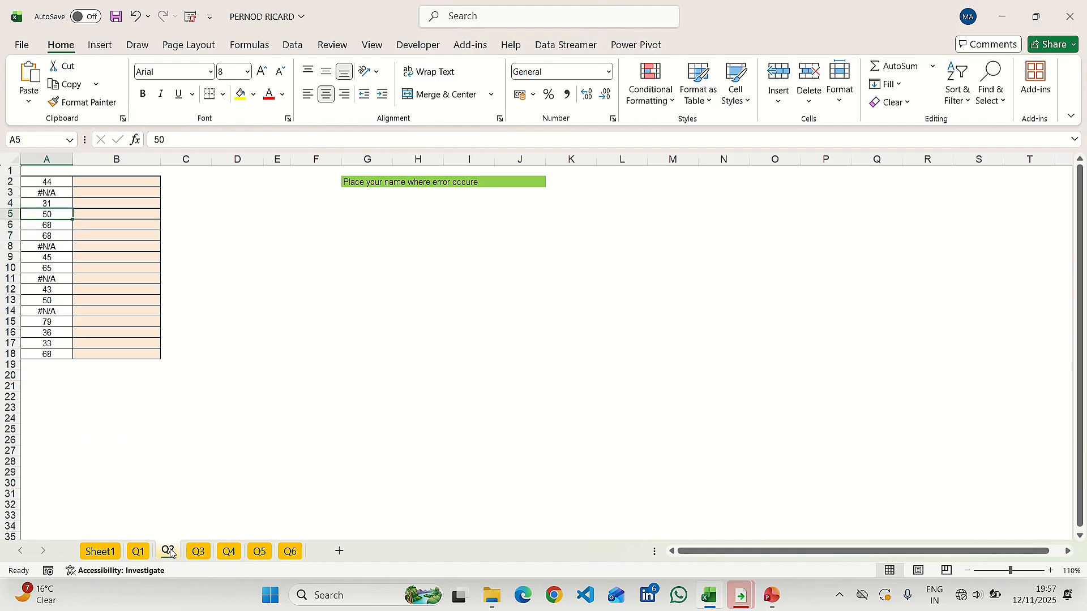
key("Up")
key("Up")
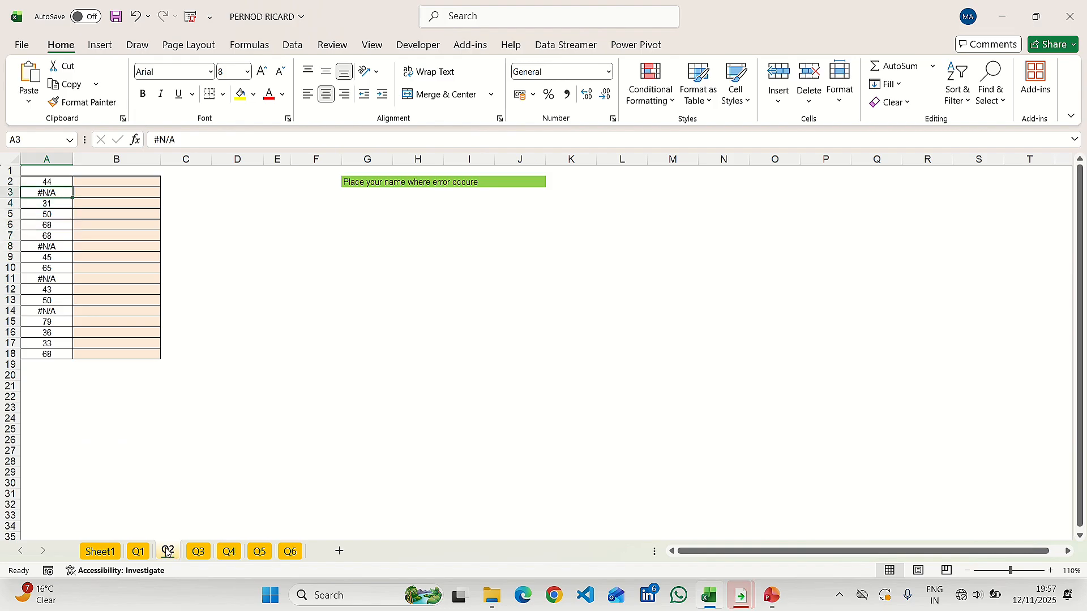
key("Down")
key("Down")
key("Down")
key("Down")
key("Down")
key("Down")
key("Down")
key("Down")
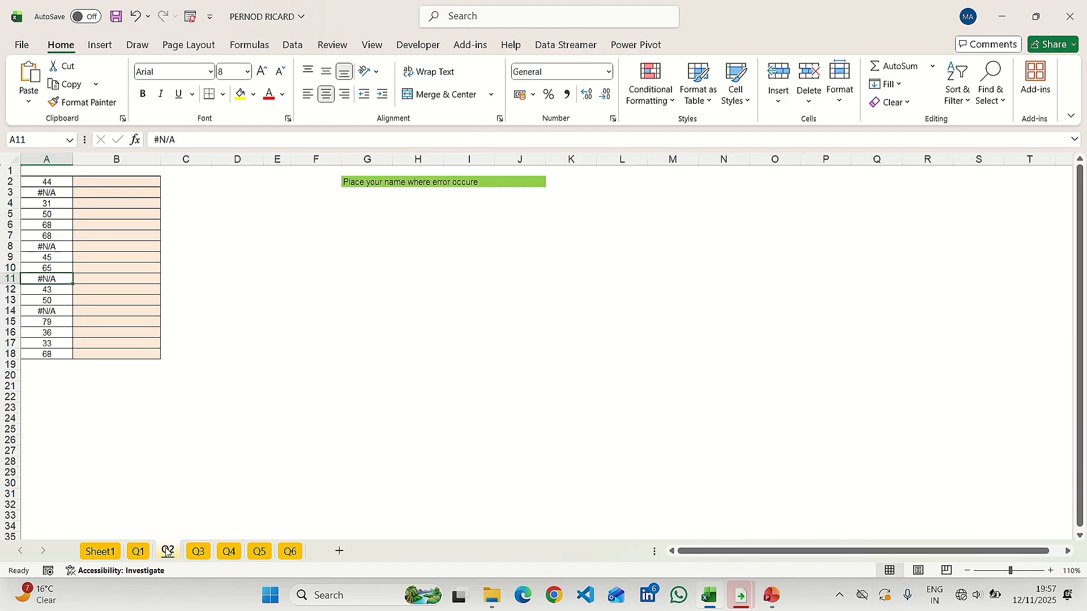
key("Down")
key("Down")
key("Down")
key("Down")
key("Down")
key("Up")
key("Up")
key("Up")
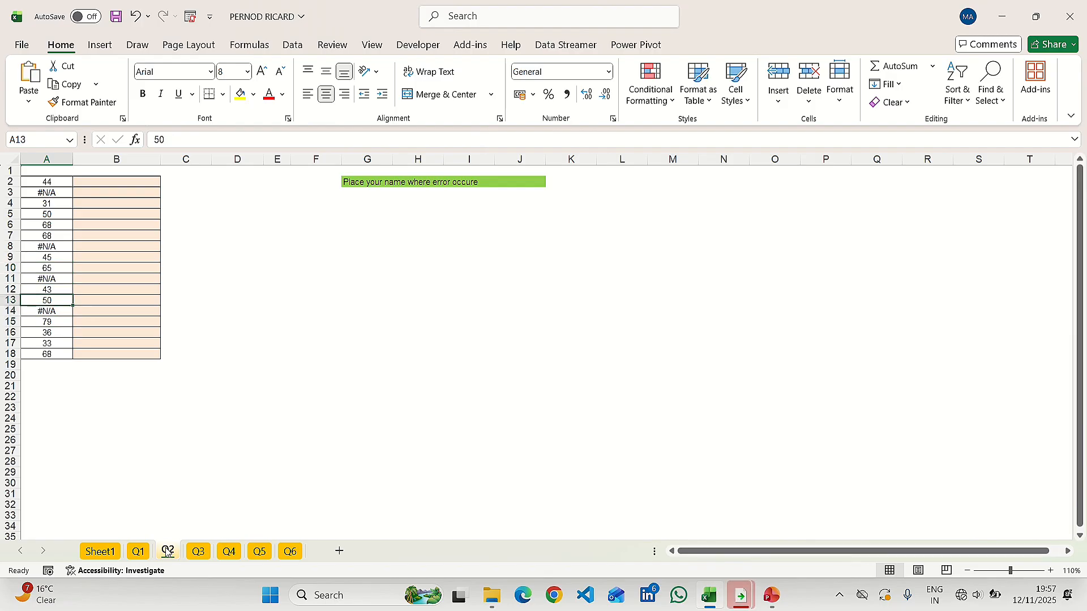
Step: Enter an IFERROR formula in B2 that returns A2, or your own first name as text when A2 is an error
key("ctrl+Up")
key("Right")
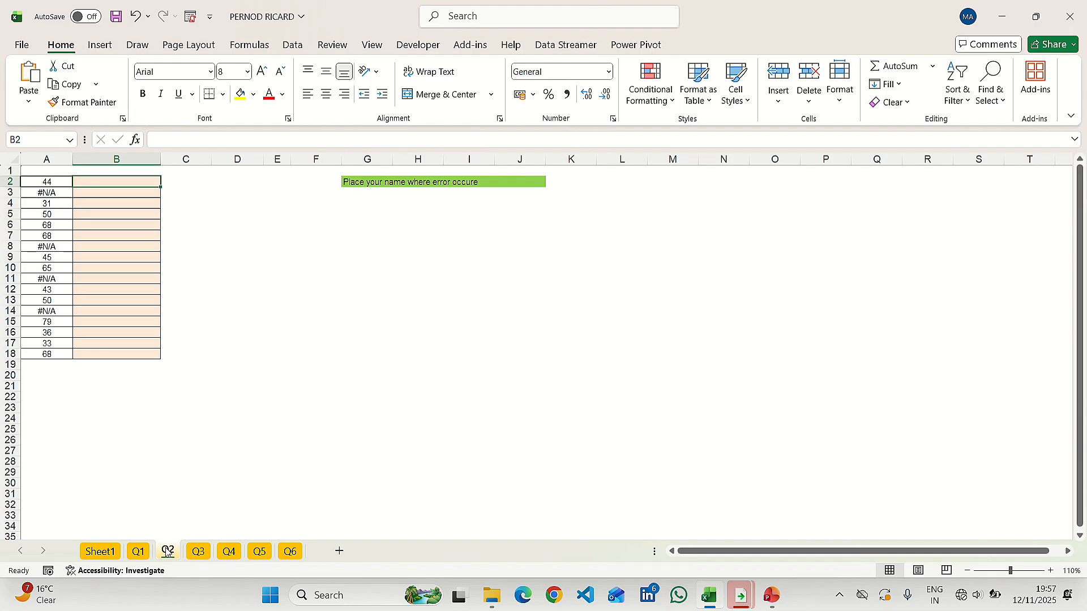
type("=j")
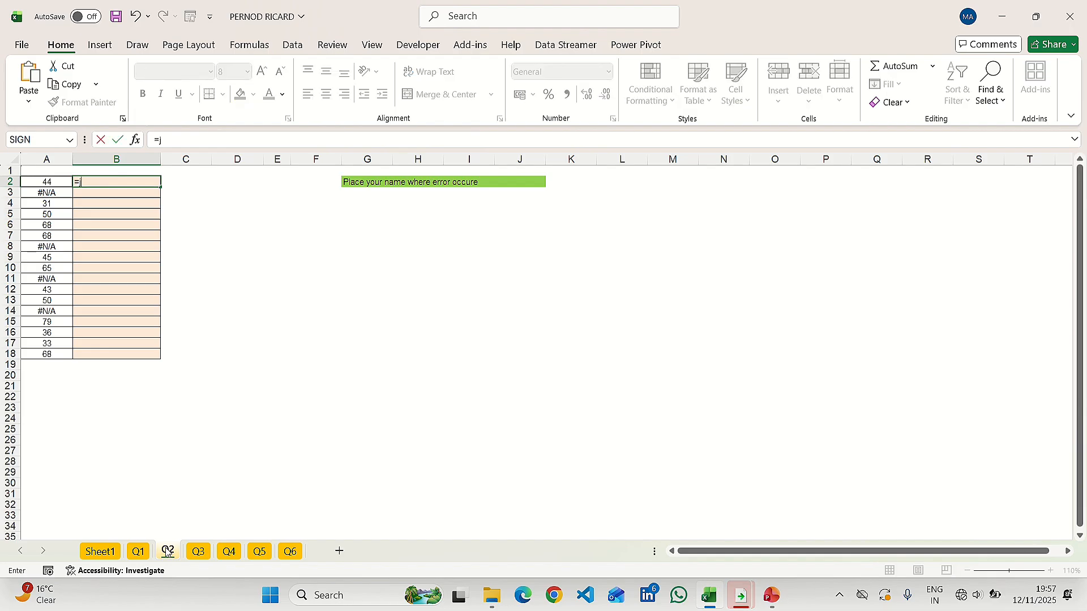
key("BackSpace")
type("if")
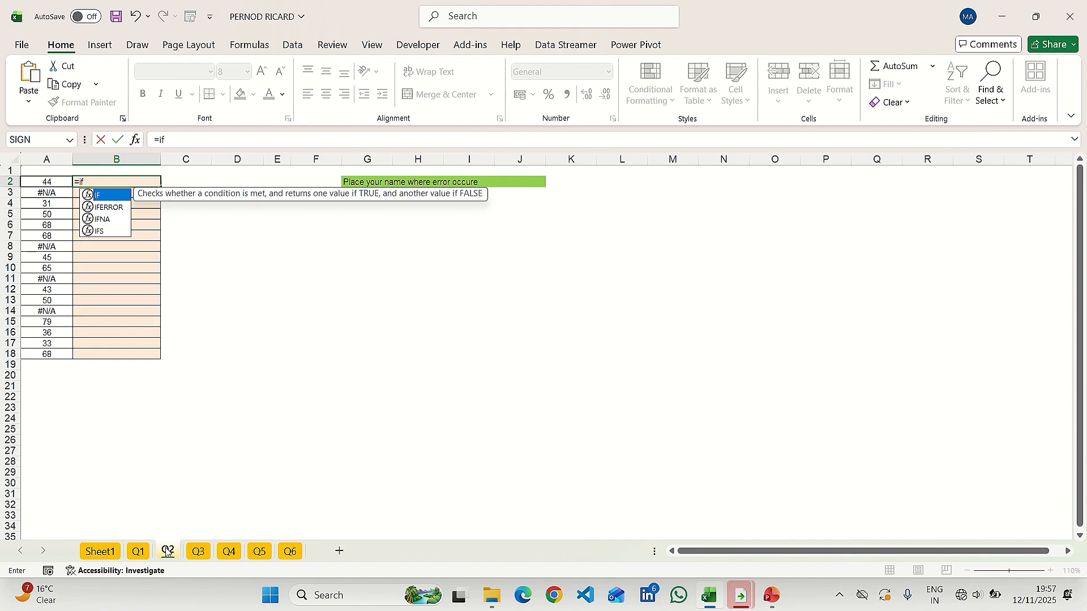
type("error")
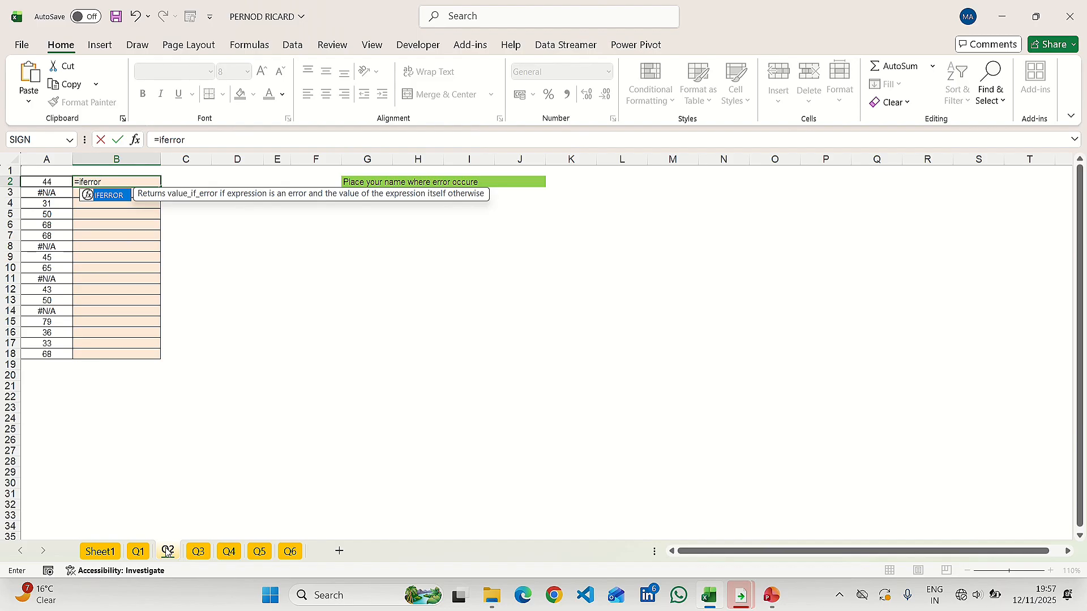
key("Caps_Lock")
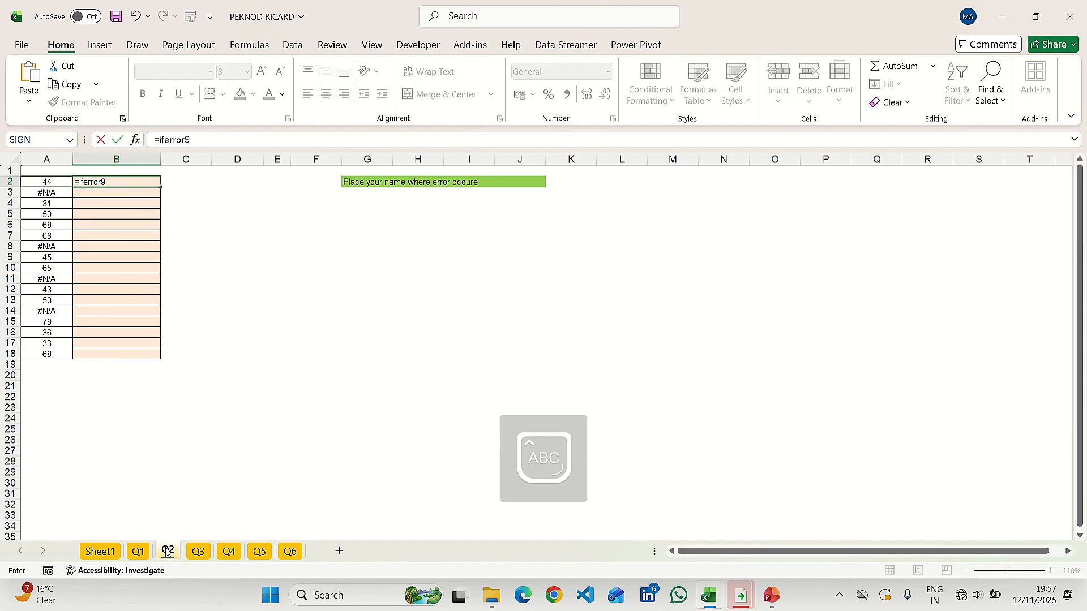
key("BackSpace")
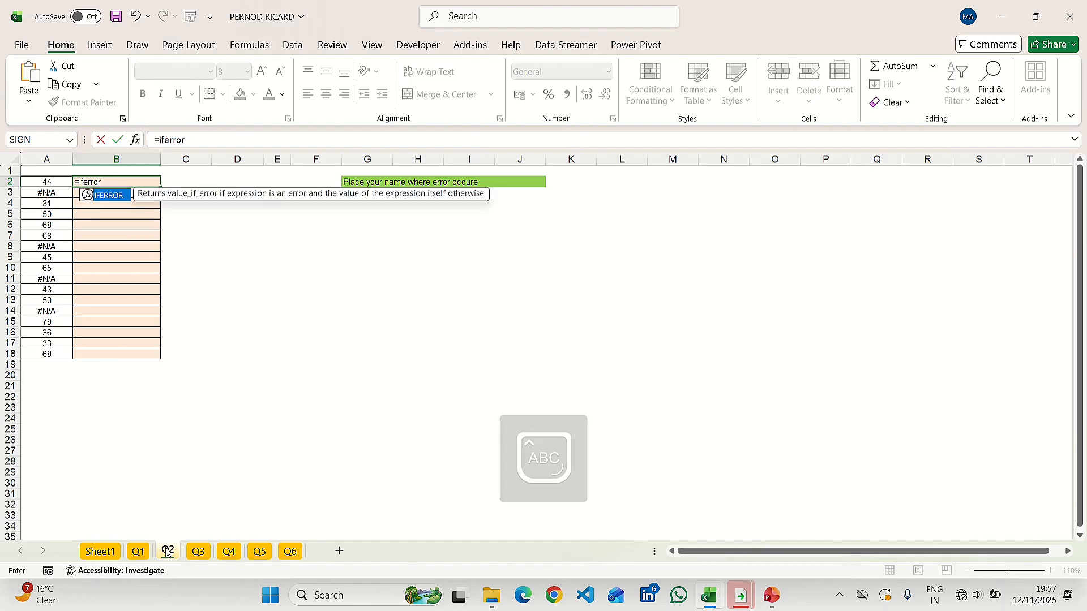
key("Tab")
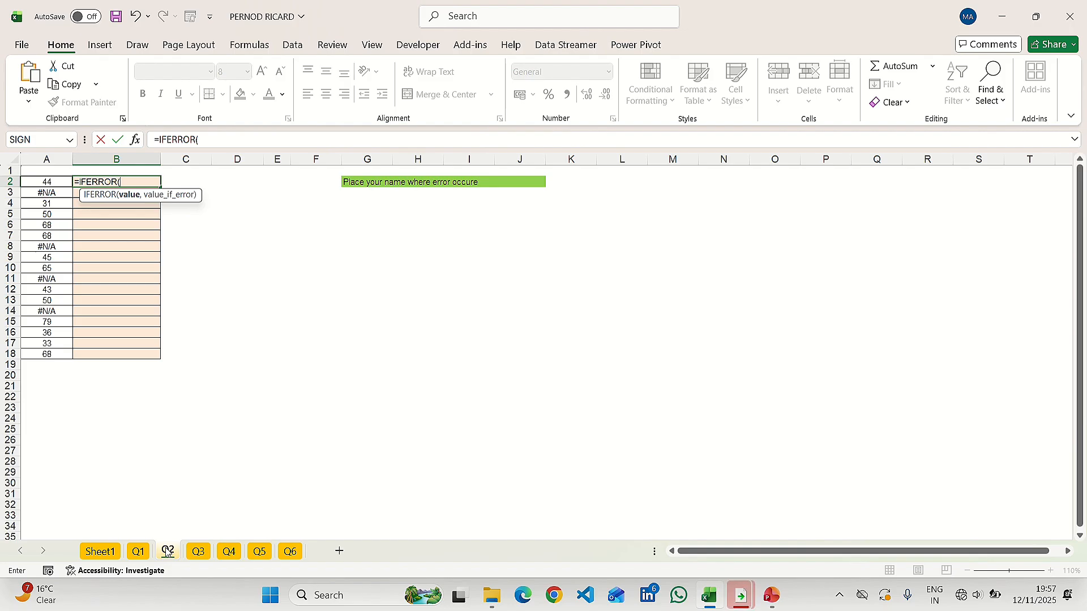
key("Left")
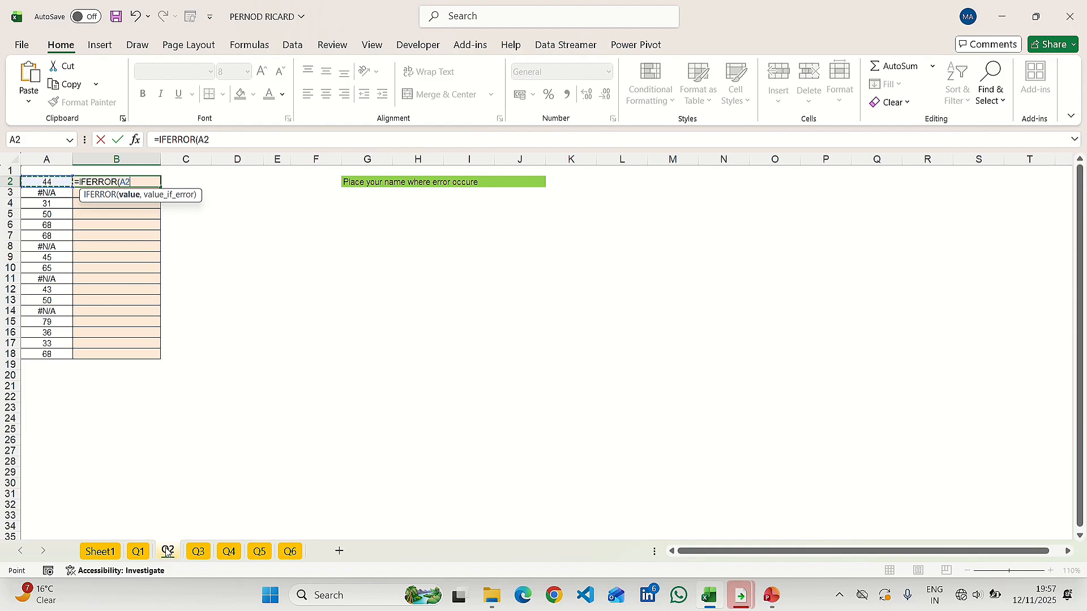
type(",")
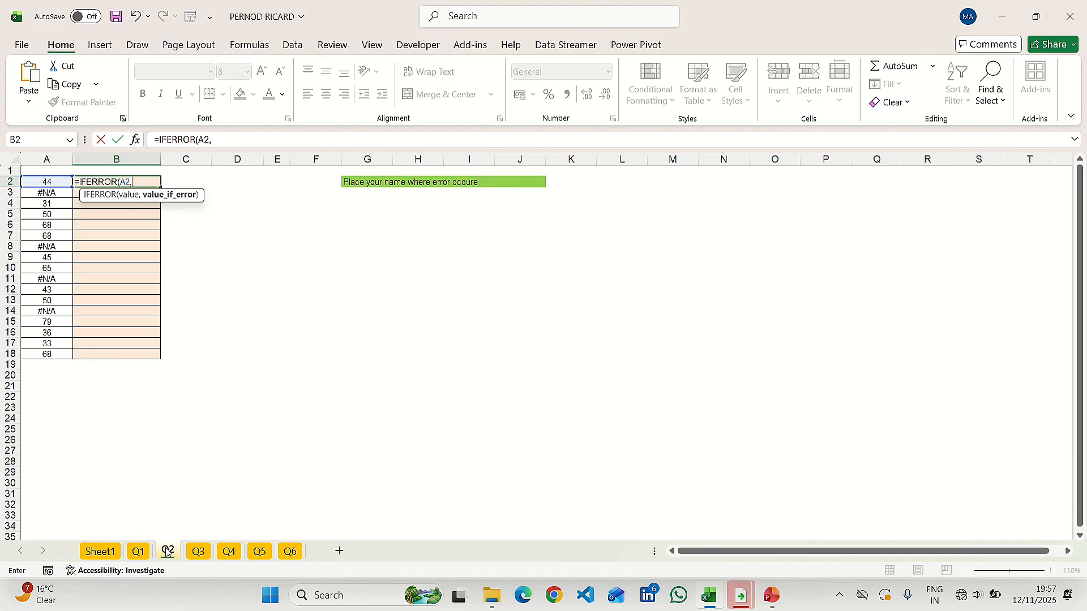
key("BackSpace")
key("BackSpace")
type("MAMTA\"")
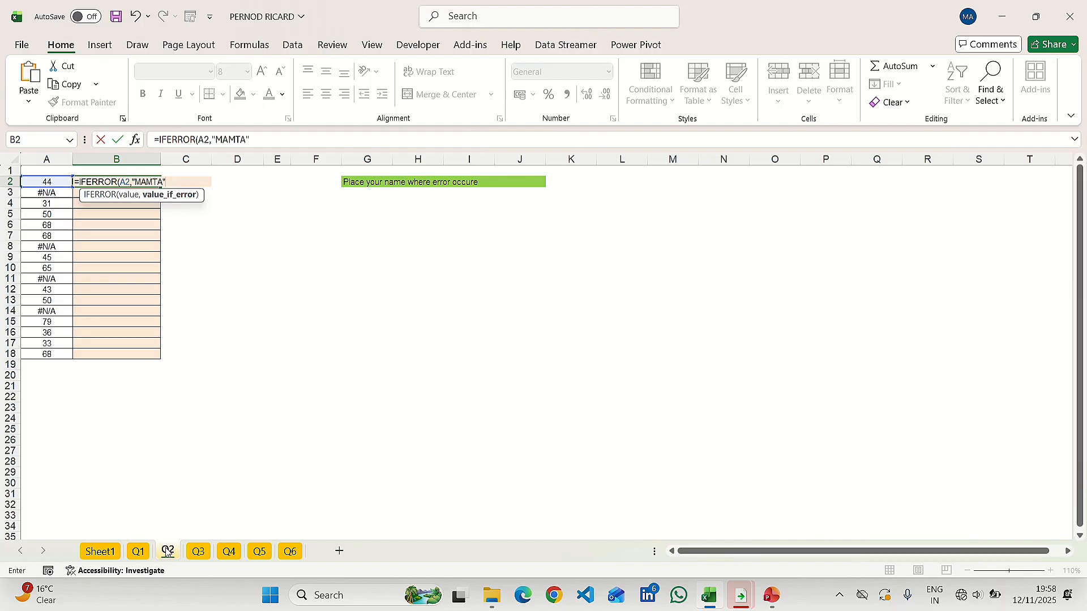
type(")")
key("Return")
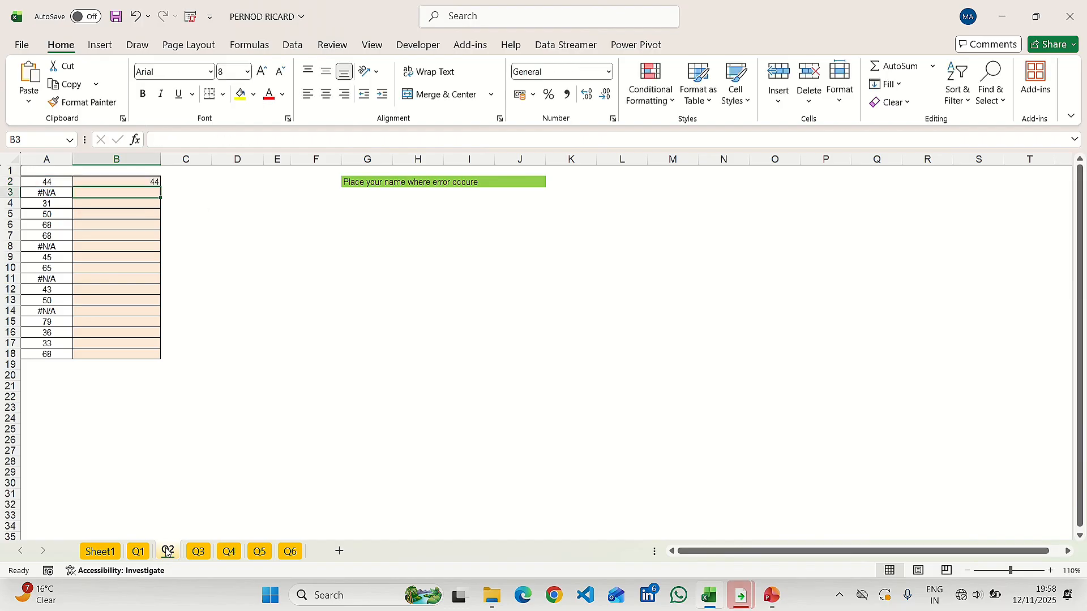
Step: Fill the B2 IFERROR formula down through B18
key("Up")
key("Left")
key("ctrl+Down")
key("Right")
key("ctrl+shift+Up")
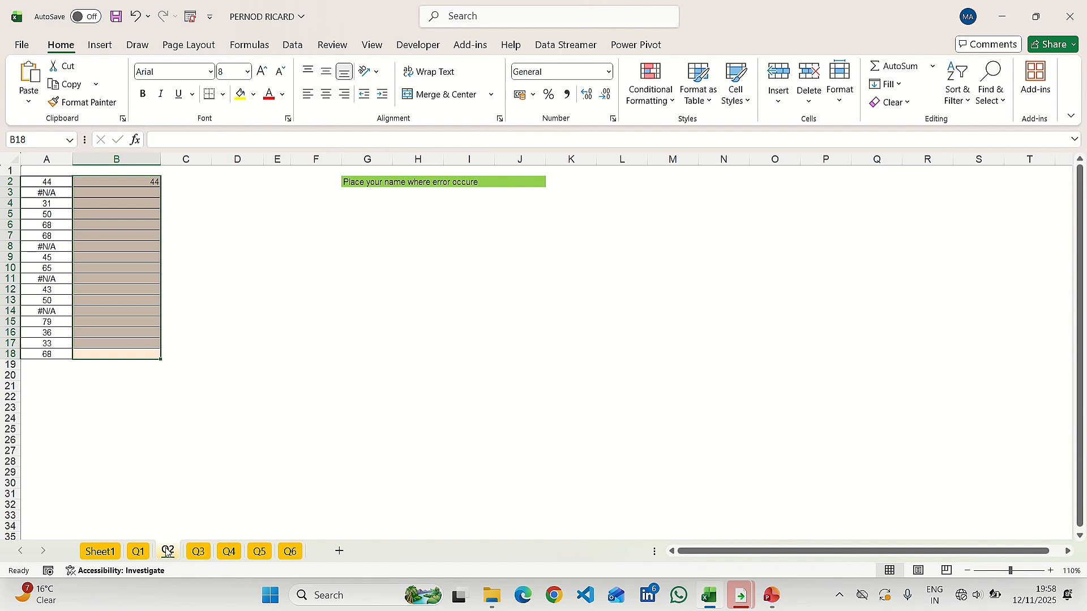
key("ctrl+d")
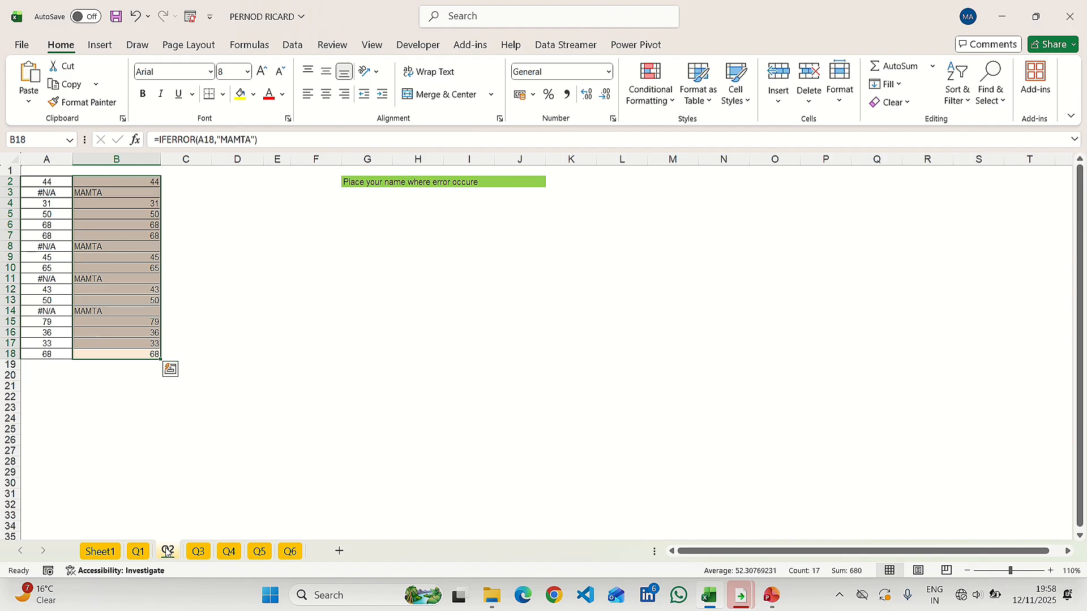
Step: Compare the column B results with column A row by row, including the rows that contain errors
key("Left")
key("Right")
key("Left")
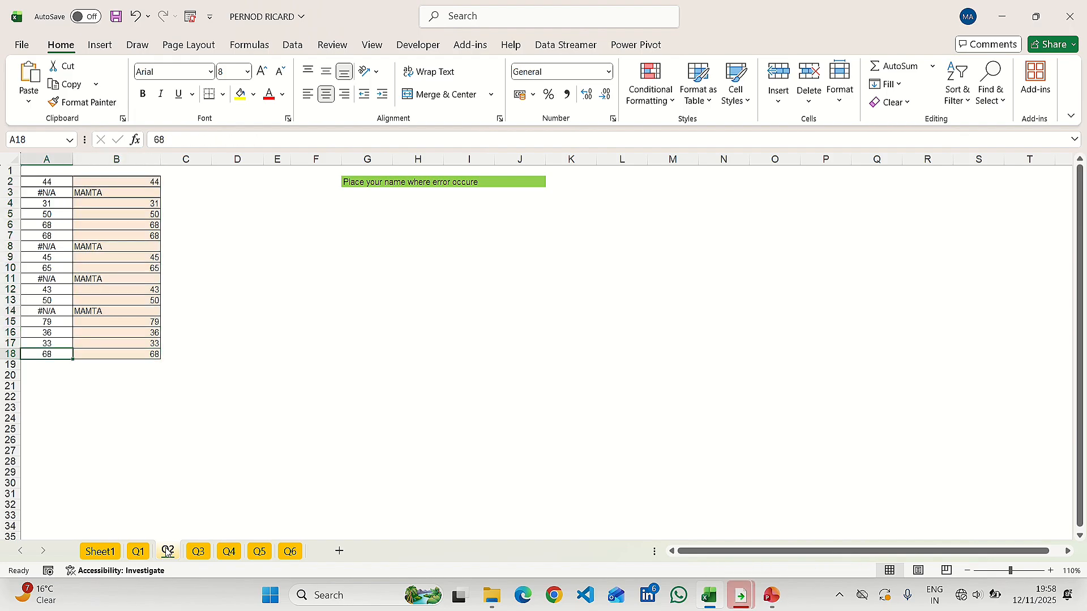
key("ctrl+Up")
key("Right")
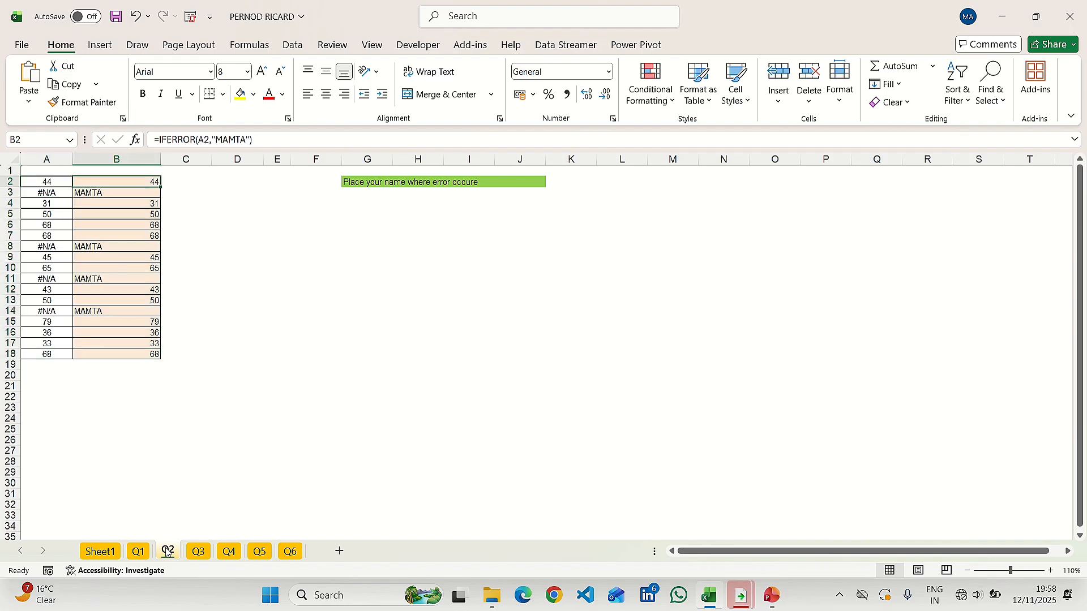
key("Down")
key("Down")
key("Up")
key("Left")
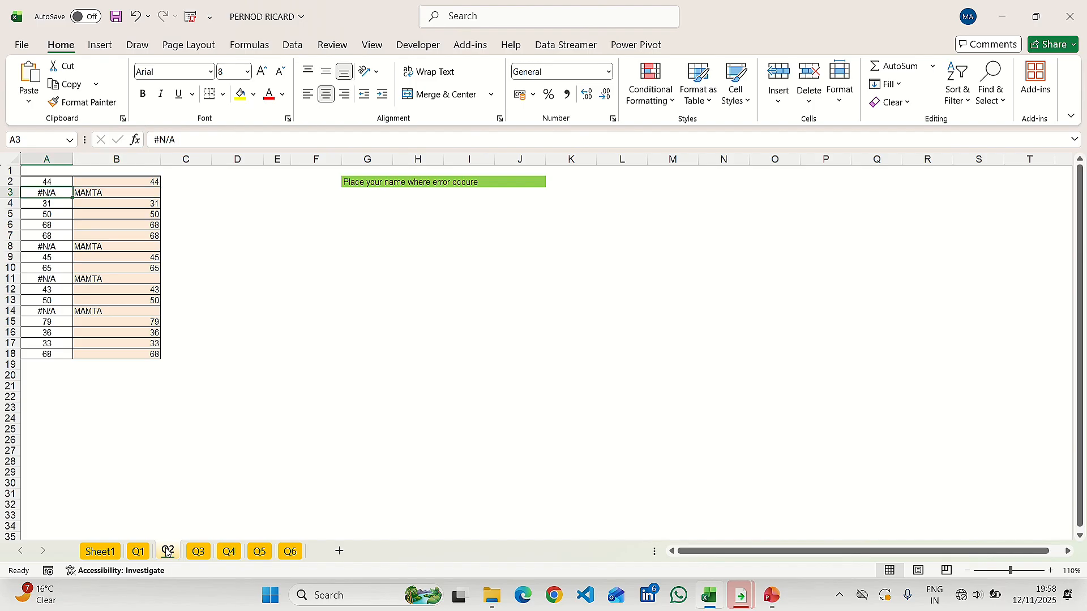
key("shift+Right")
key("Down")
key("Down")
key("Down")
key("Down")
key("Down")
key("Down")
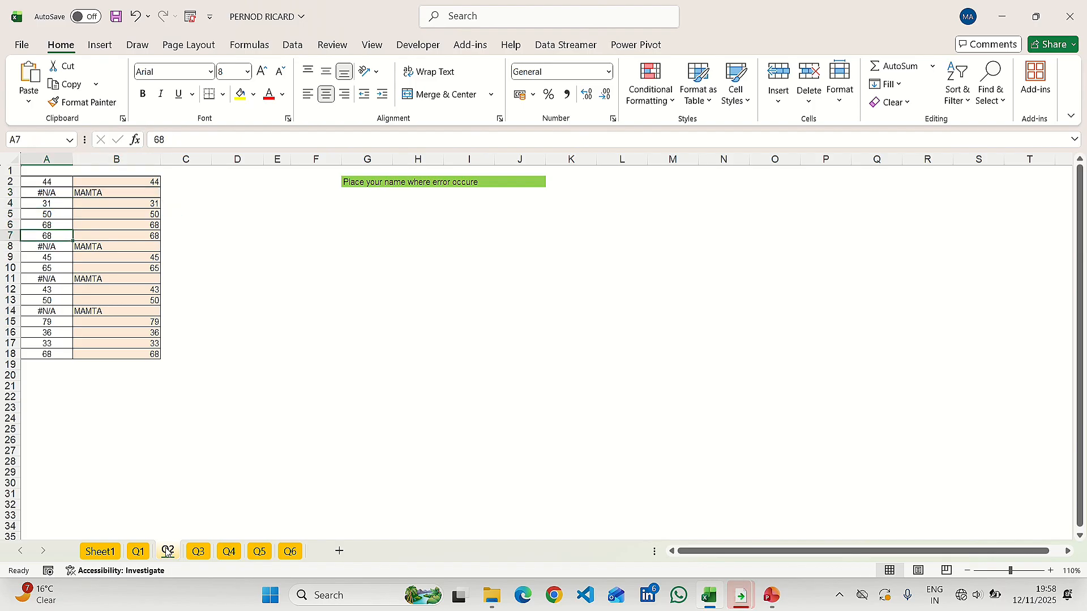
key("Up")
key("shift+Right")
key("Down")
key("Down")
key("Down")
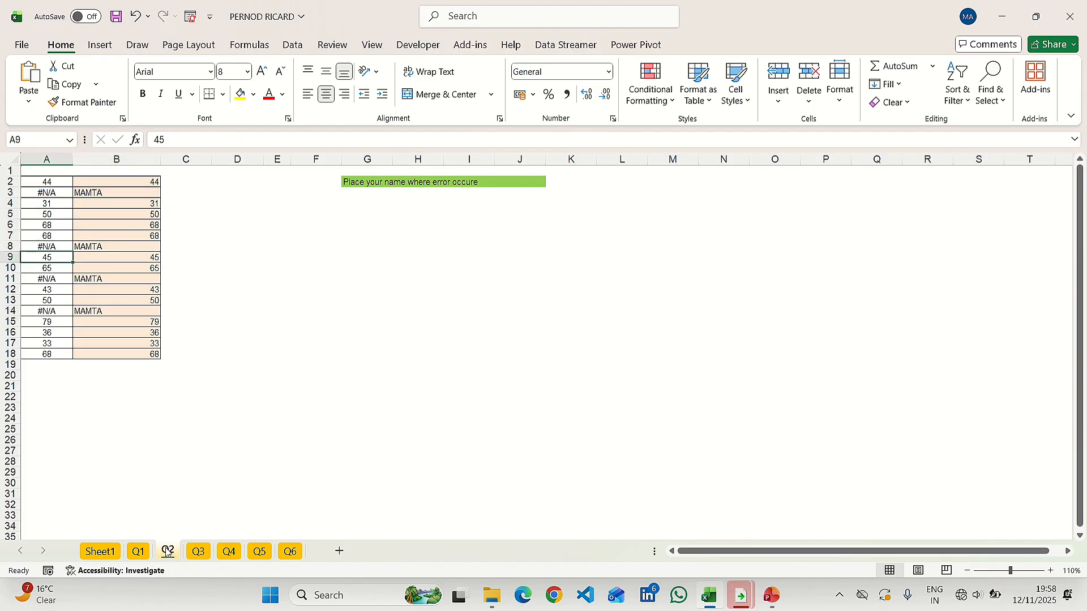
key("shift+Right")
key("Down")
key("Down")
key("Down")
key("Down")
key("Down")
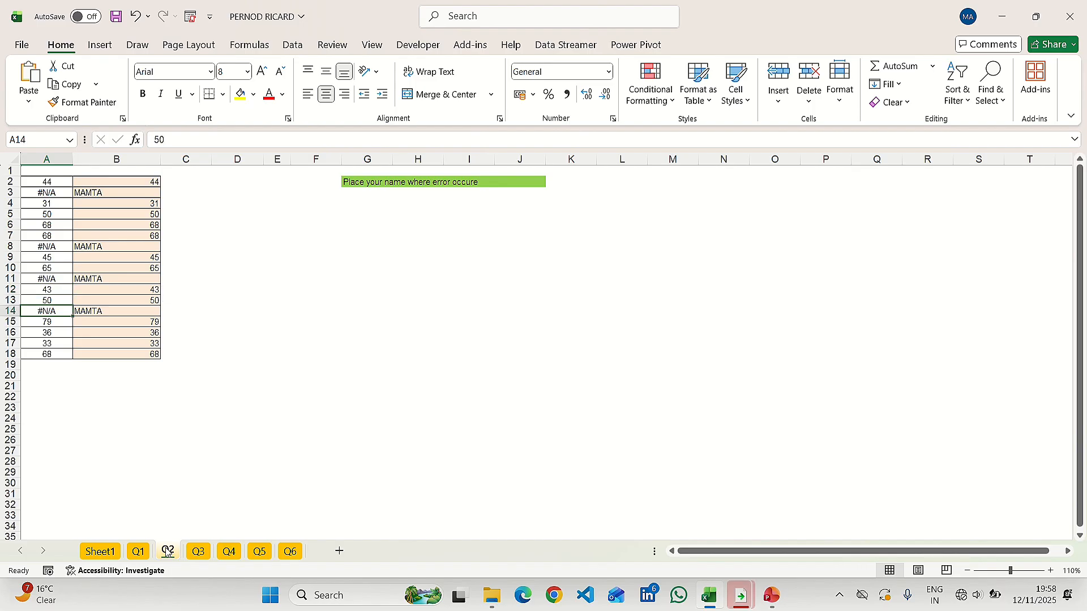
key("Up")
key("Up")
Step: Switch to sheet Q3 and examine the empty Name, Salary, Birth Date and Phone Number columns of the second table
left_click(199, 552)
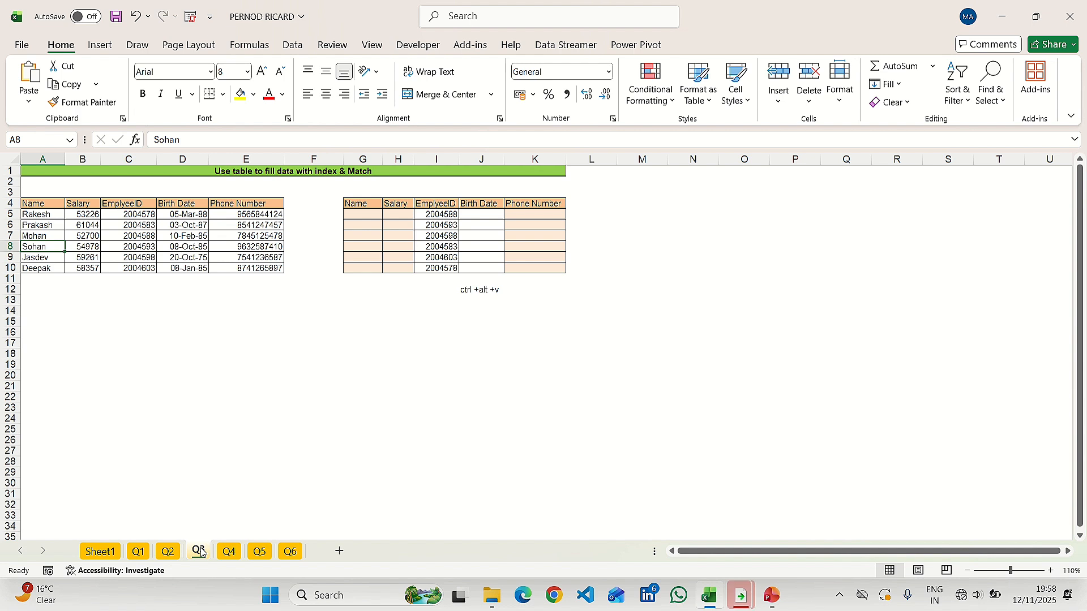
key("Right")
key("Right")
key("Right")
key("Right")
key("Right")
key("Right")
key("Right")
key("Right")
key("Right")
key("Right")
key("Right")
key("Left")
key("Left")
key("Left")
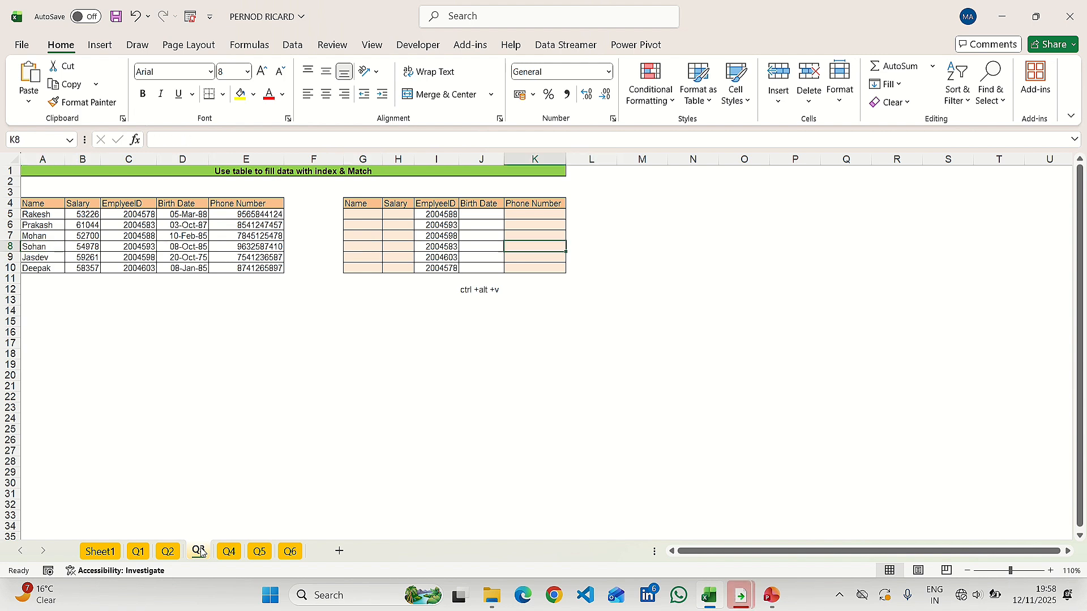
key("Left")
key("Left")
key("Up")
key("Up")
key("Up")
key("Up")
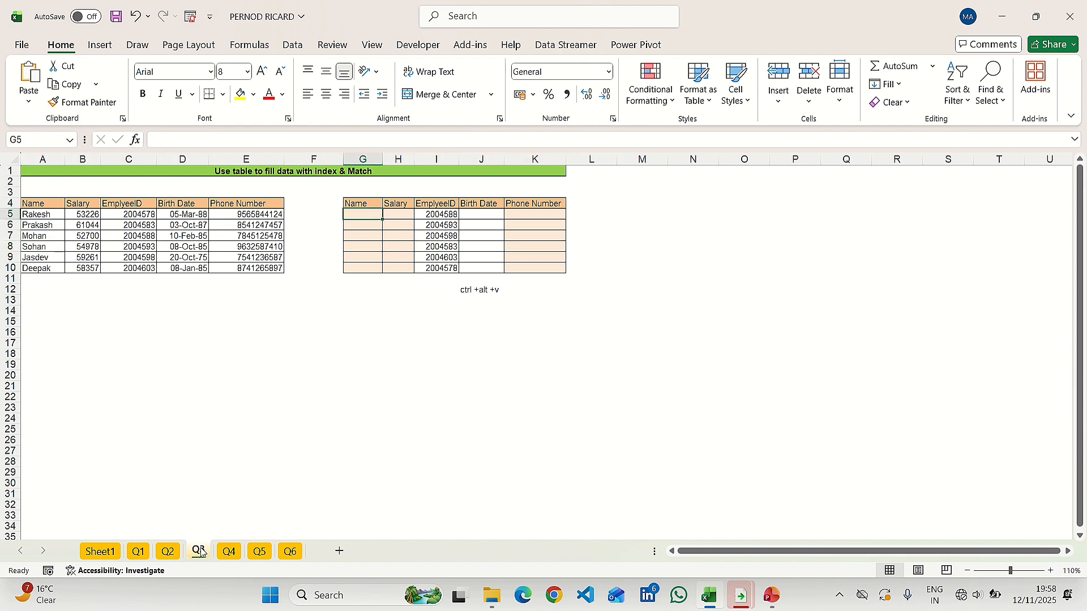
key("Right")
key("Right")
key("Right")
key("Right")
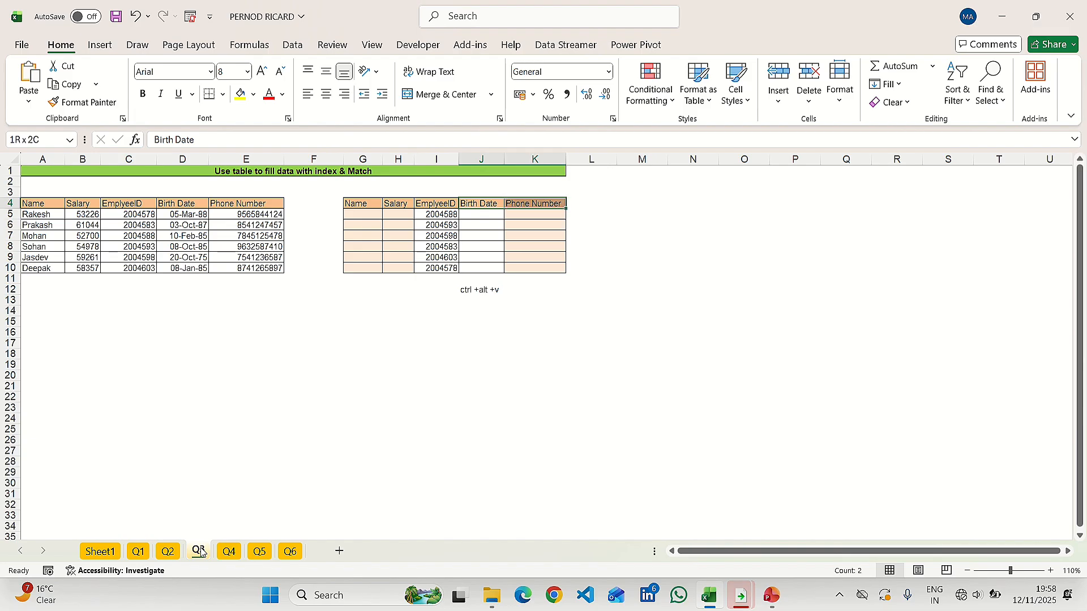
Step: Examine the headers of the source table and its EmplyeeID column in column C
key("Left")
key("Left")
key("Left")
key("Left")
key("Left")
key("Left")
key("Left")
key("Left")
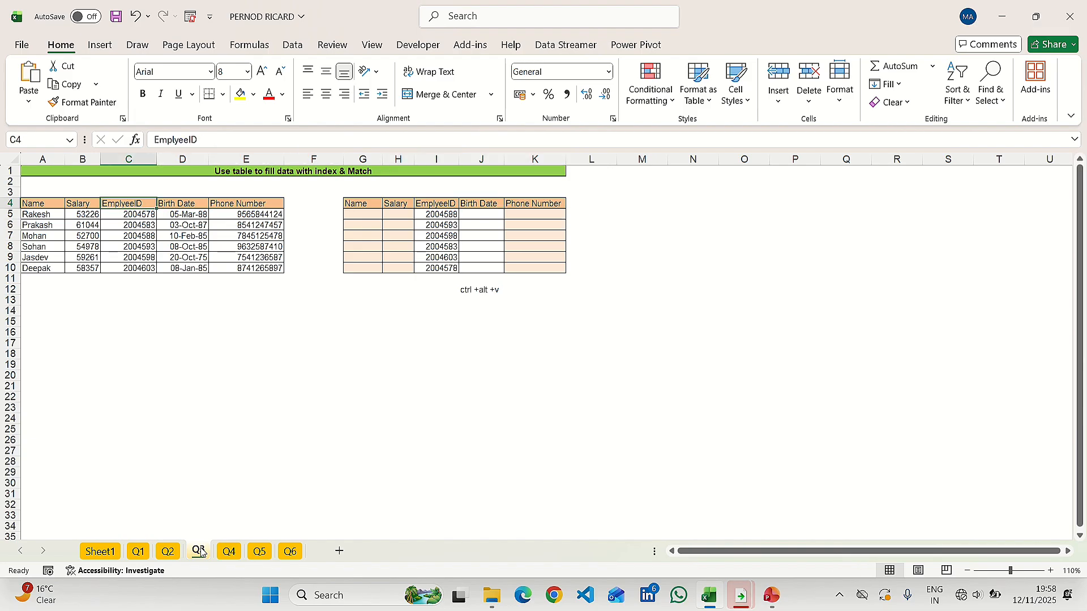
key("shift+Down")
key("shift+Down")
key("shift+Down")
key("shift+Down")
key("shift+Down")
key("Right")
key("Right")
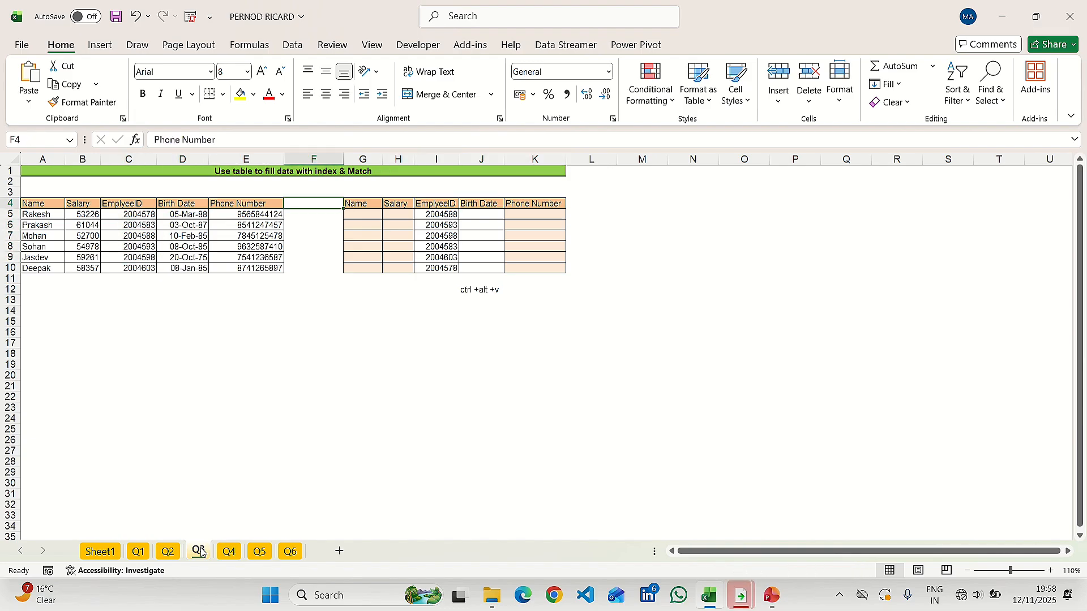
Step: Start an INDEX formula in G5 with the absolute source range $A$4:$E$10 as its array
key("Right")
key("Right")
key("Right")
key("Left")
key("Down")
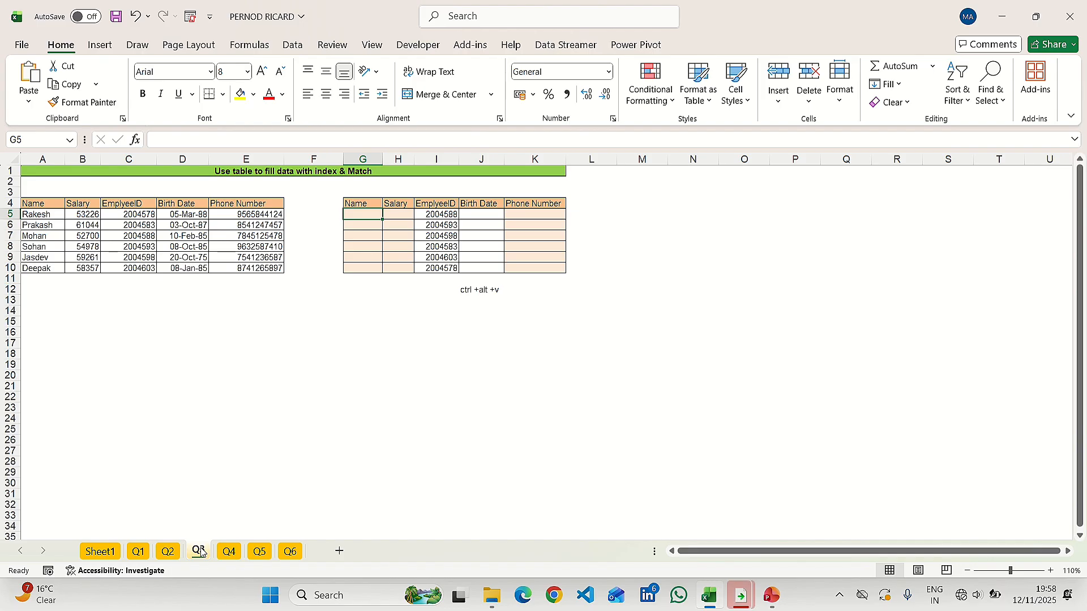
type("=INDEX(")
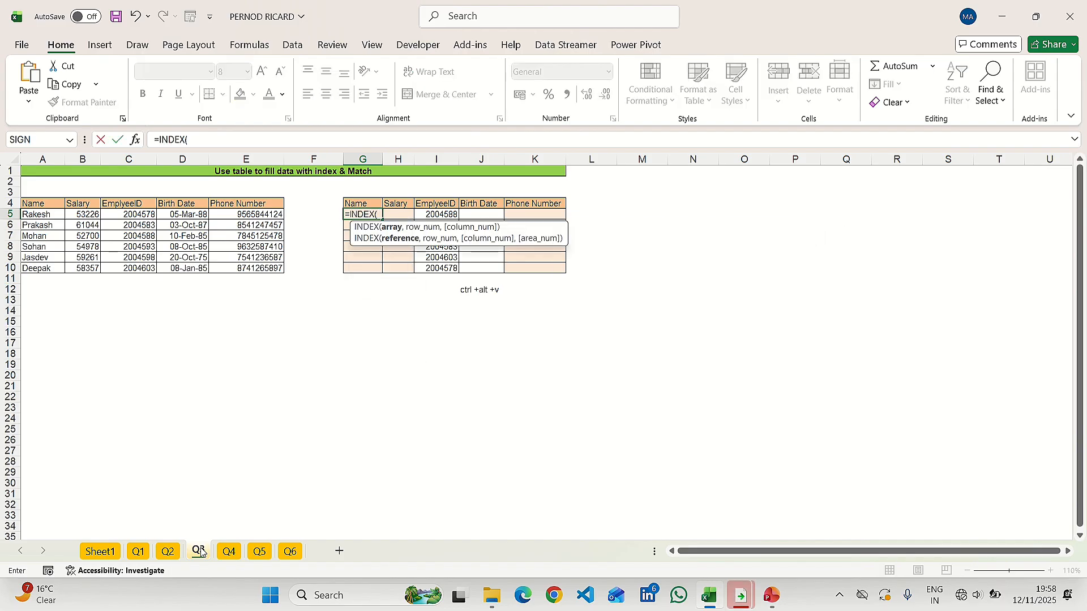
key("Left")
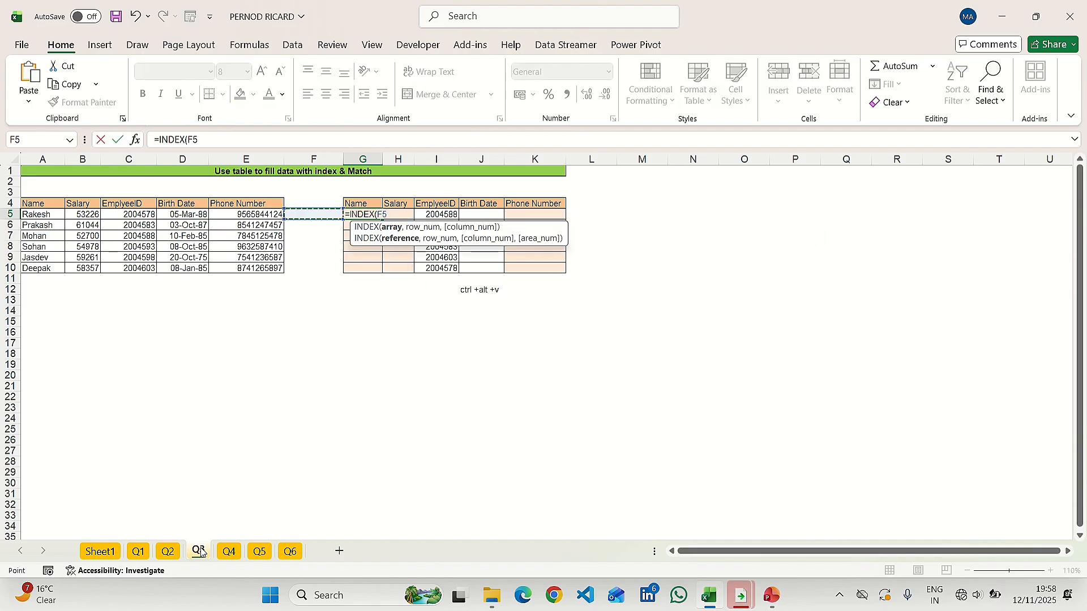
key("ctrl+Left")
key("ctrl+Left")
key("Up")
key("ctrl+shift+Right")
key("ctrl+shift+Down")
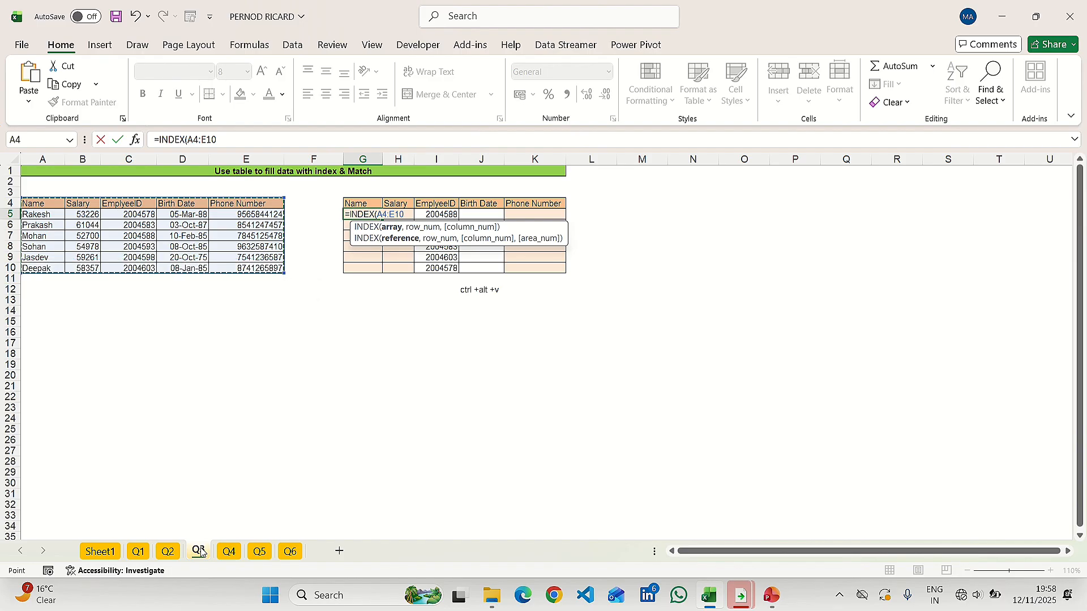
key("F4")
type(",")
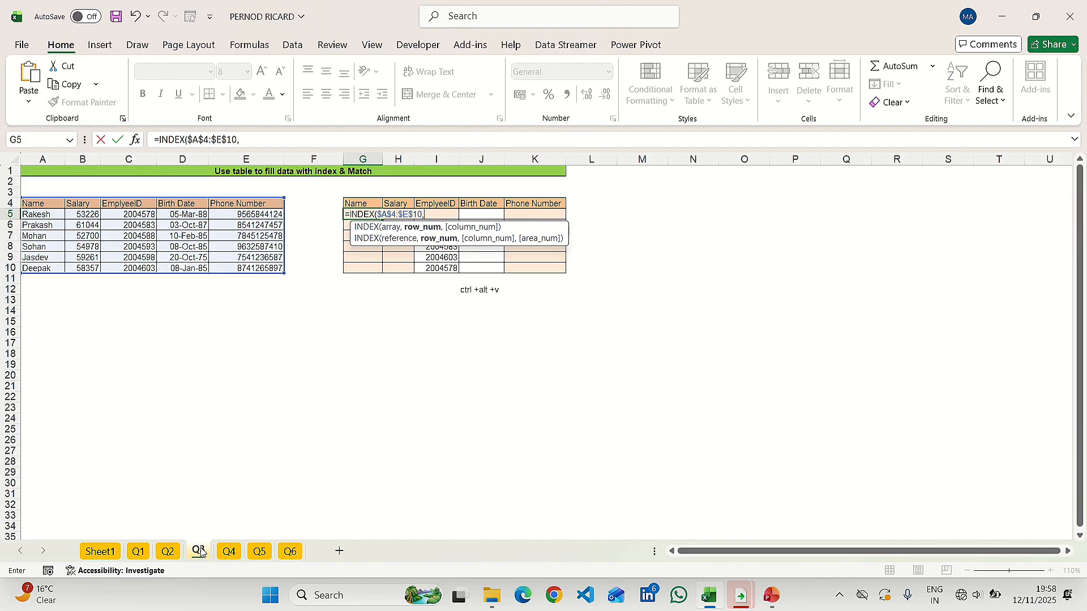
Step: Nest a MATCH function as the row number, using the column-locked employee ID cell $I5 as lookup value
type("MACT")
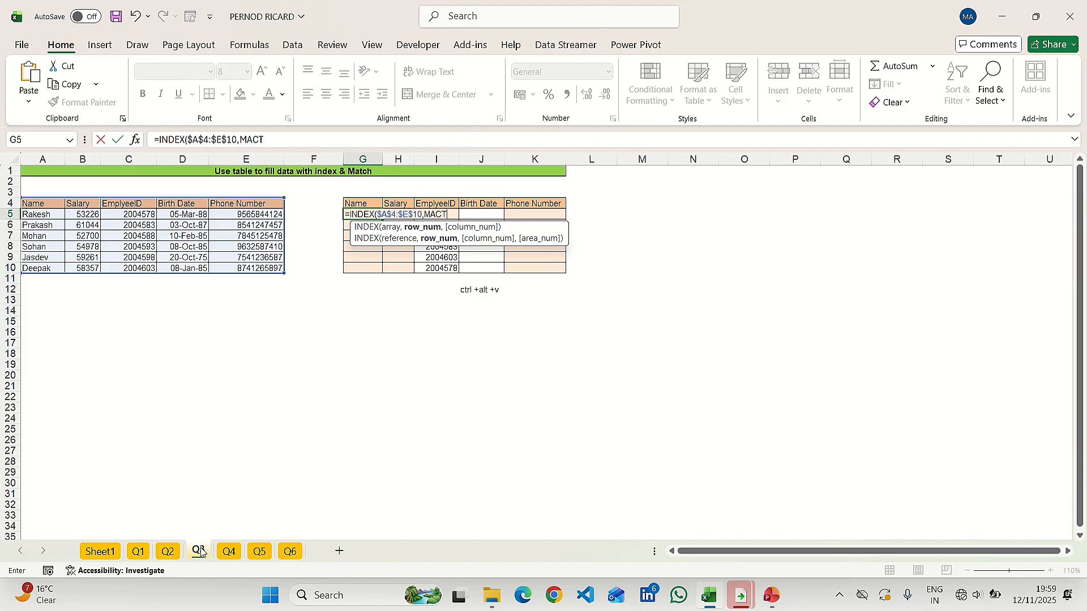
key("BackSpace")
key("BackSpace")
type("TC")
key("Tab")
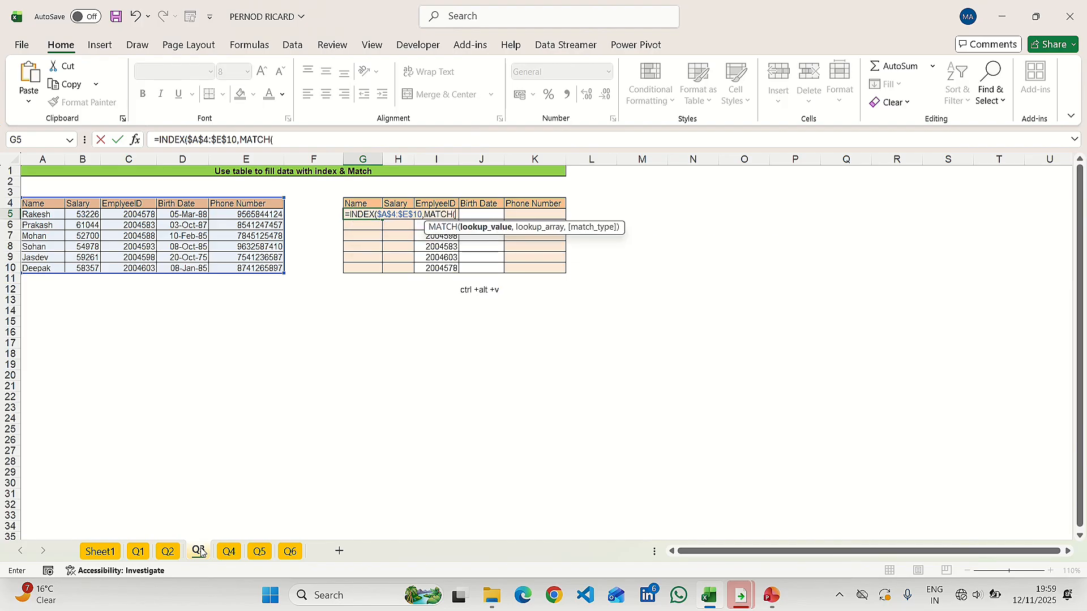
key("Right")
key("Right")
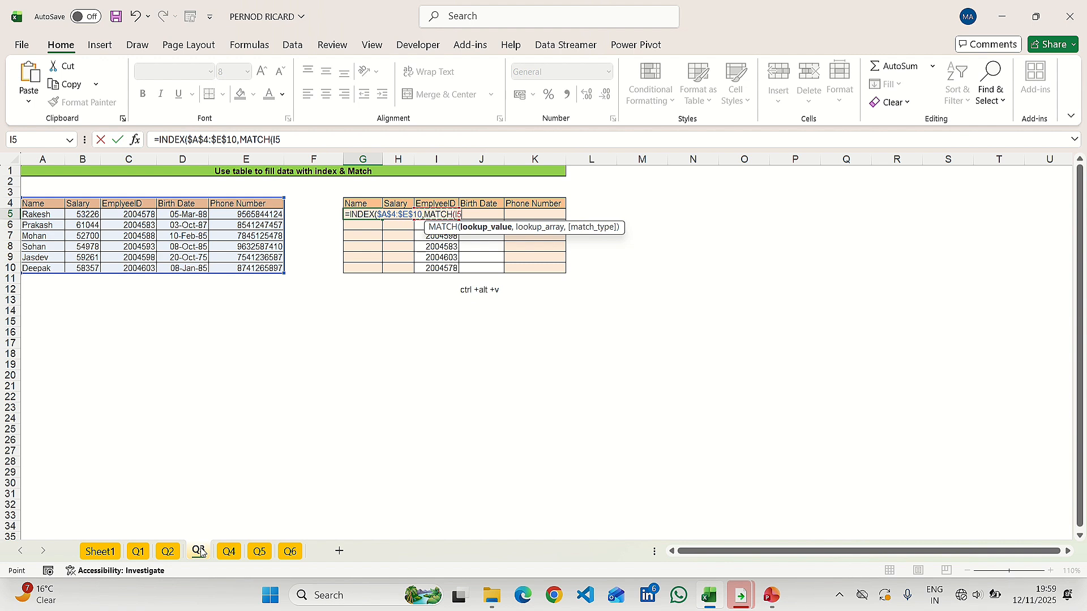
key("F2")
key("F4")
key("F4")
key("F4")
type(",")
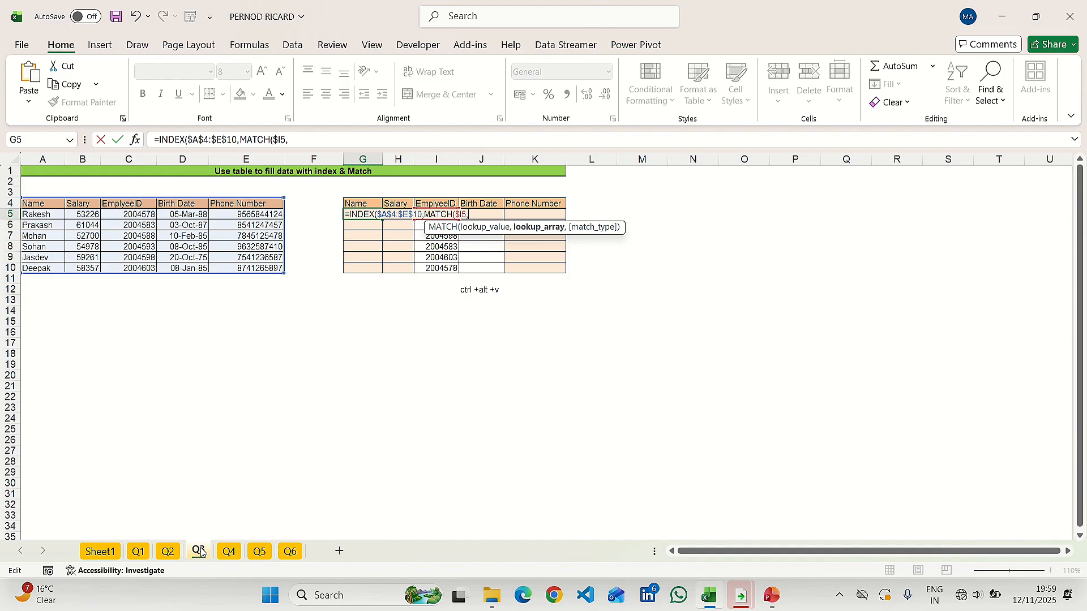
Step: Set the MATCH lookup array to the absolute range $C$4:$C$10 with match type 0 for an exact match
left_click(130, 205)
key("ctrl+shift+Down")
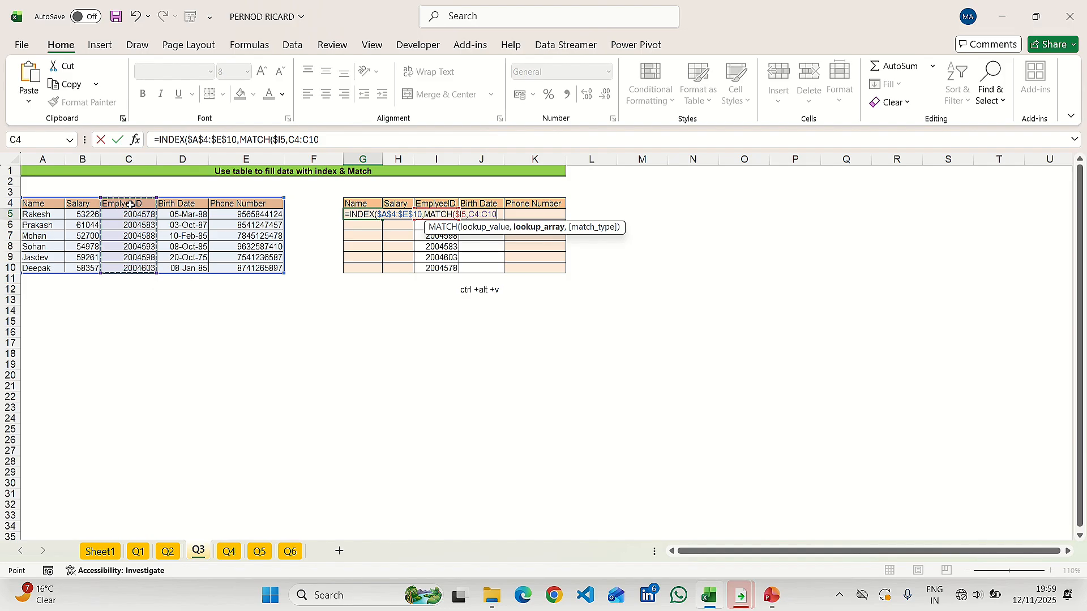
key("F4")
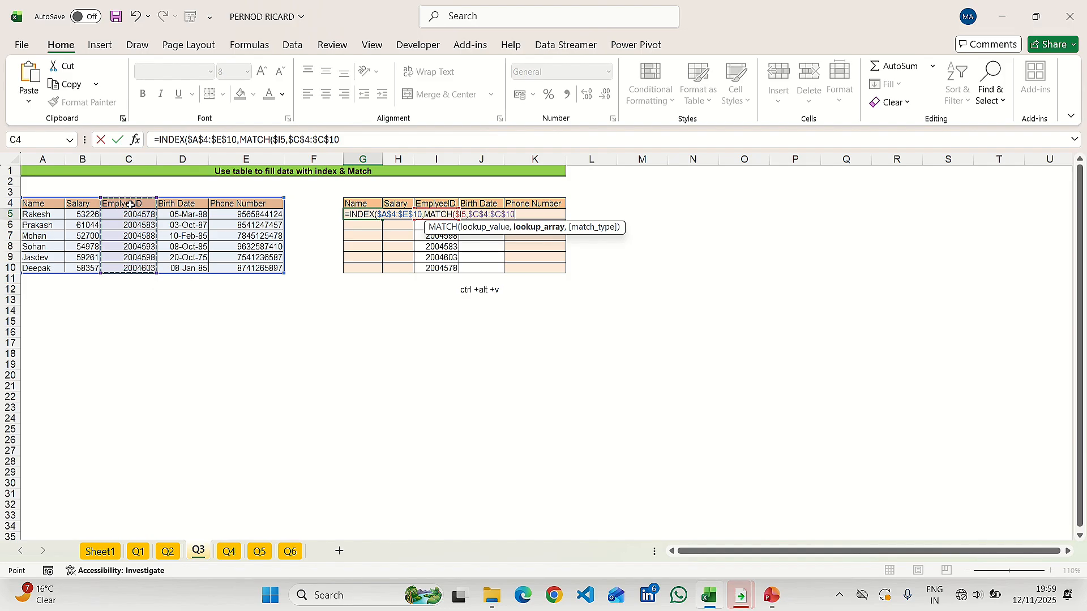
type(",")
key("Down")
key("Tab")
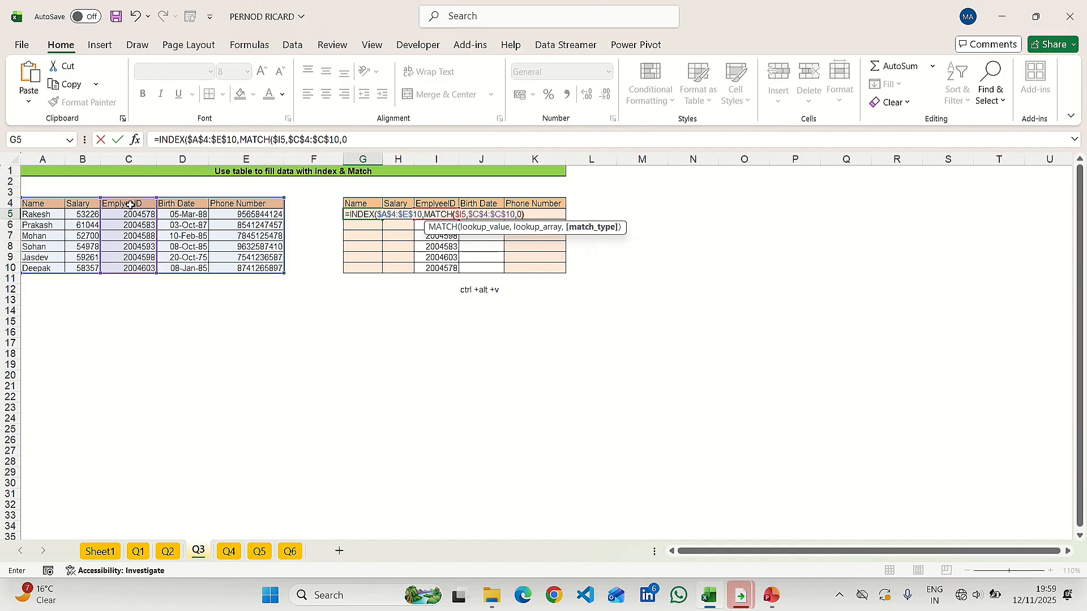
Step: Complete the G5 formula with MATCH(G$4,$A$4:$E$4,0) as the INDEX column number and enter it
type("),MATCH")
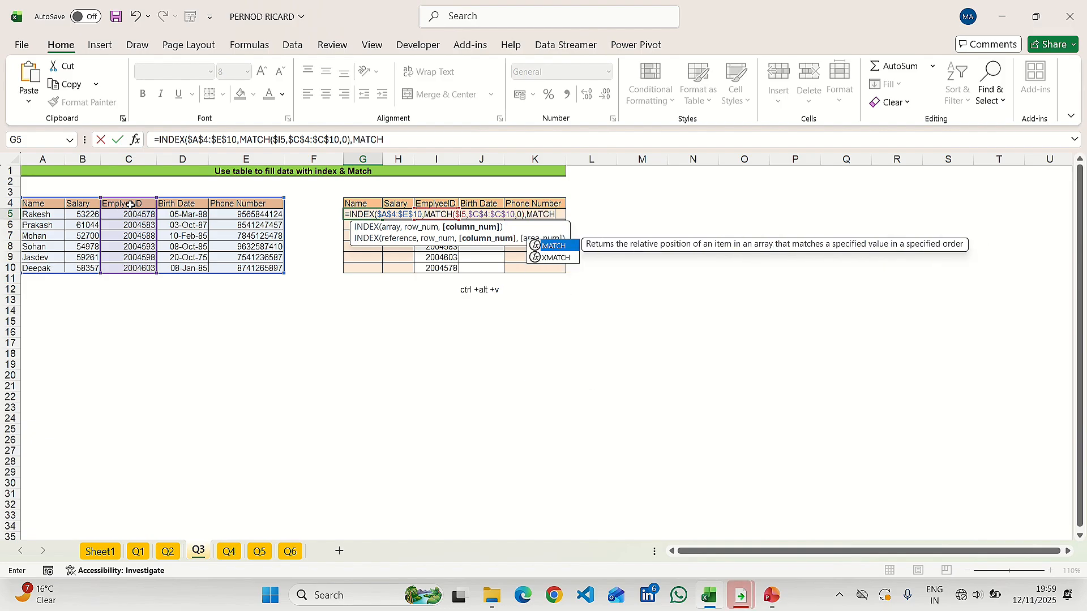
type("(")
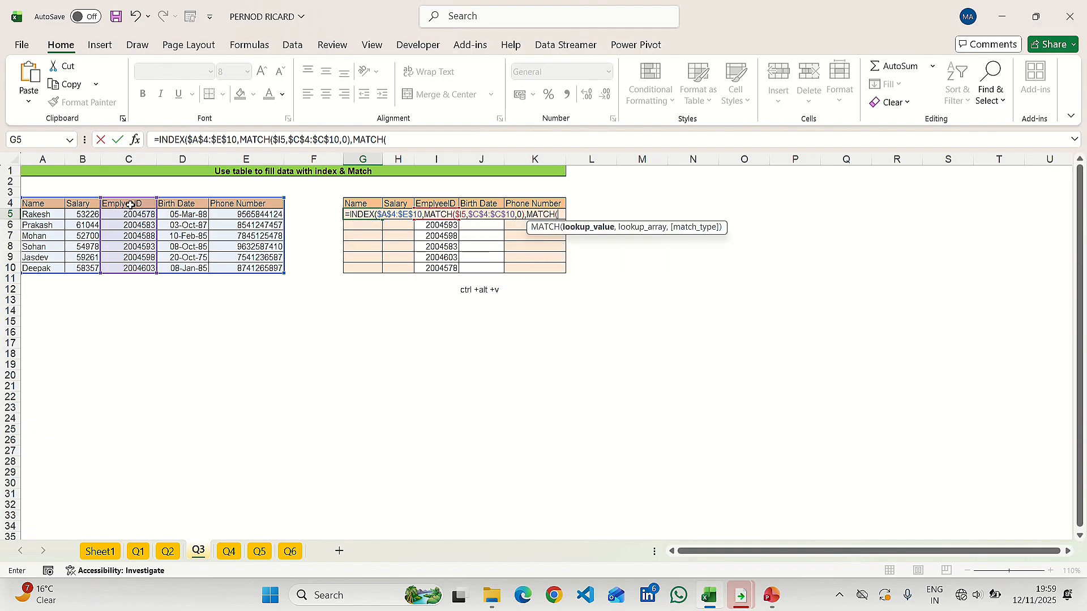
key("Up")
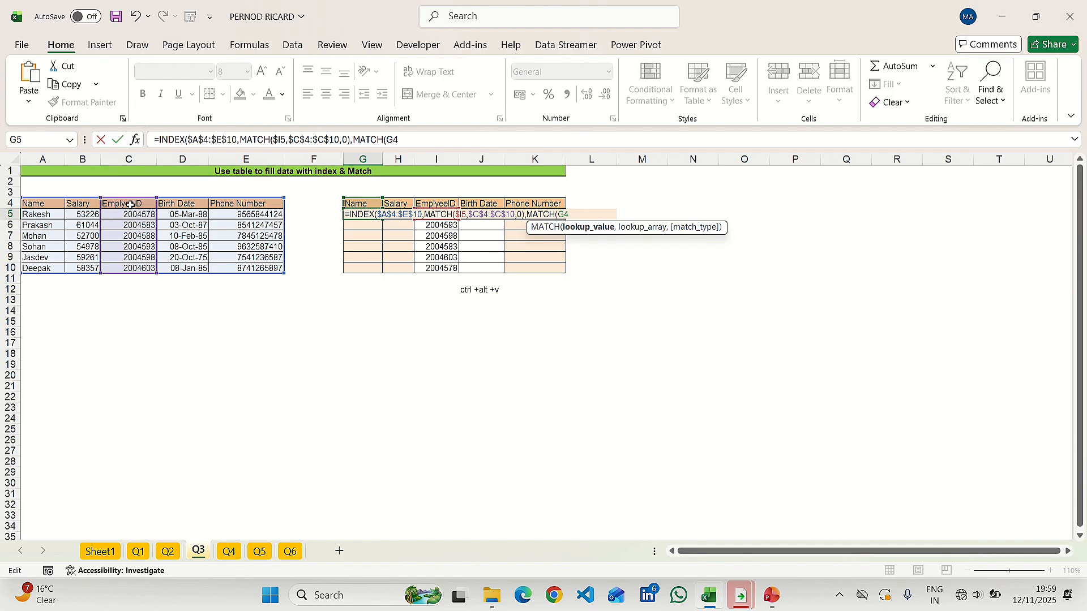
type("$4,")
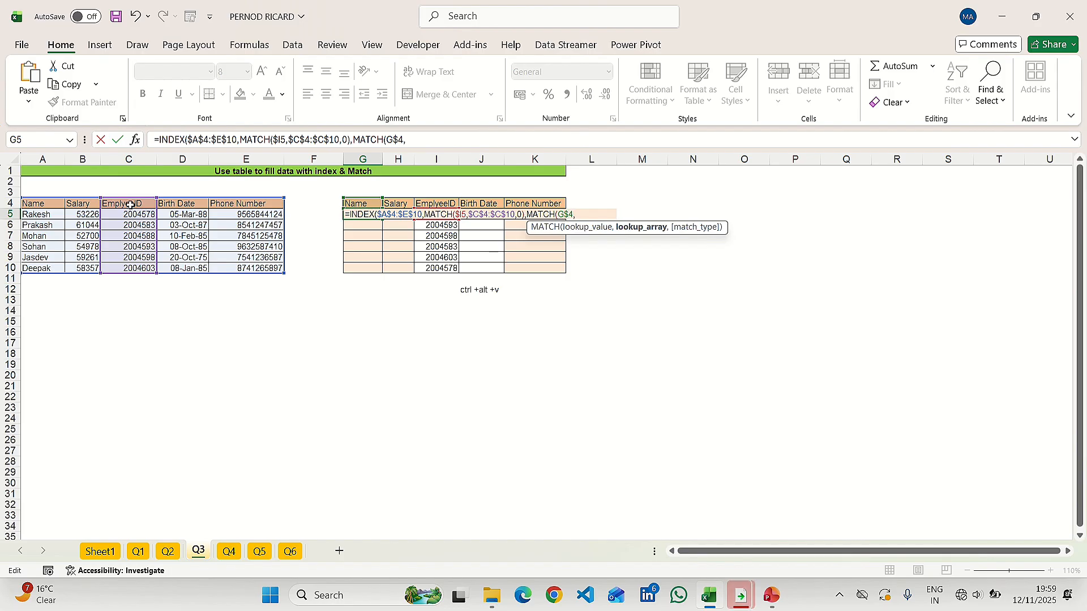
left_click(31, 202)
key("ctrl+shift+Right")
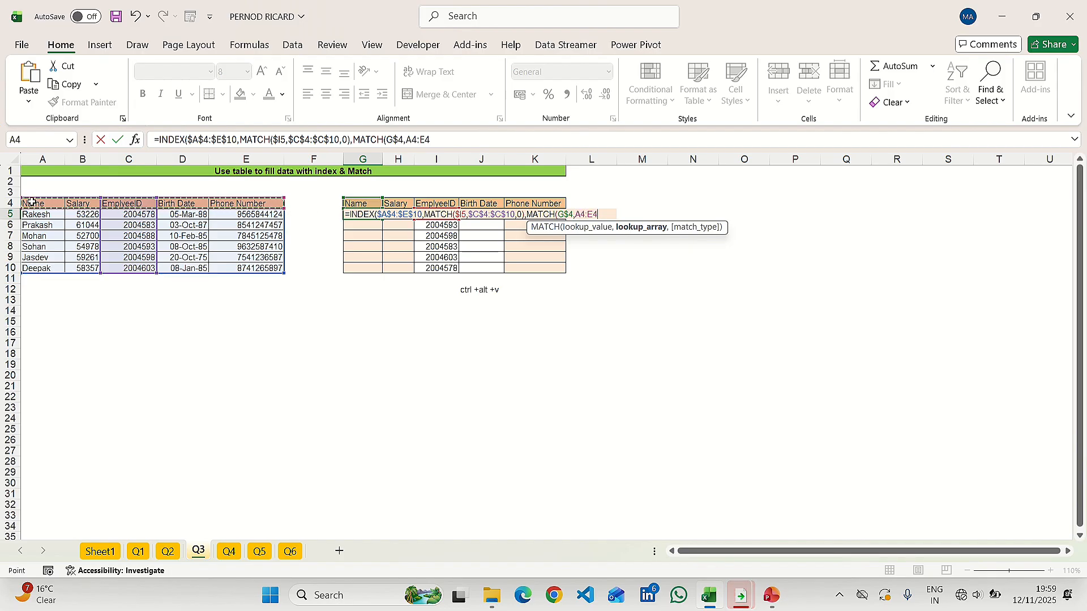
key("F4")
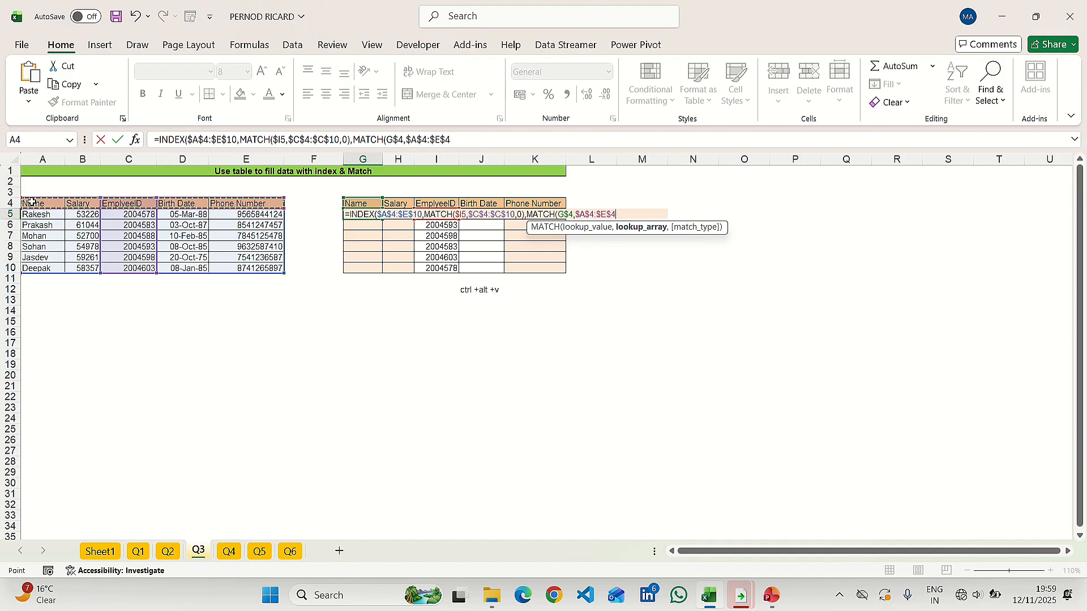
type(",0)")
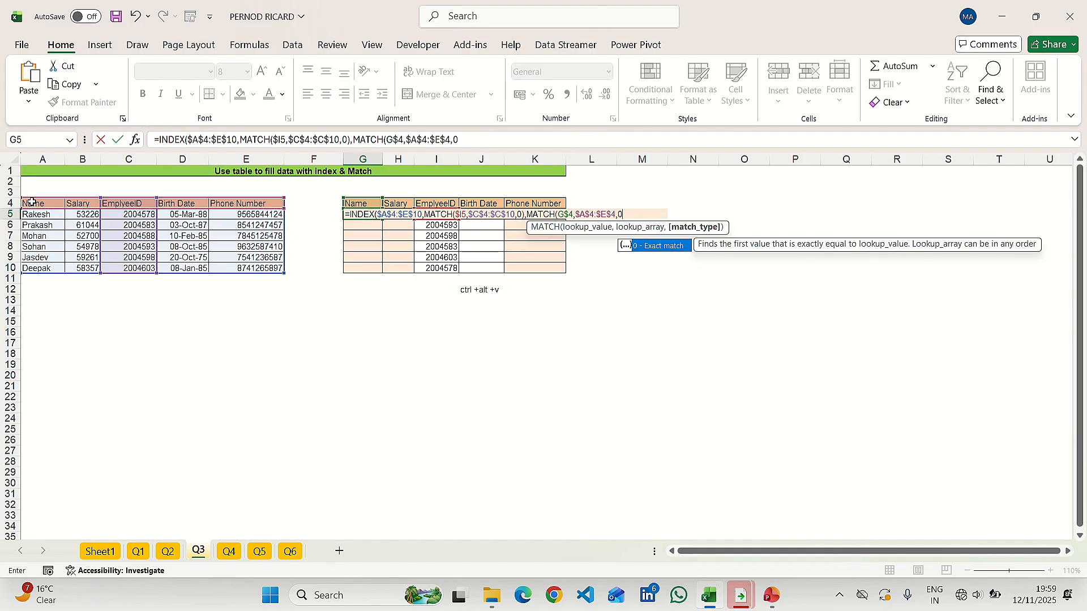
type(")")
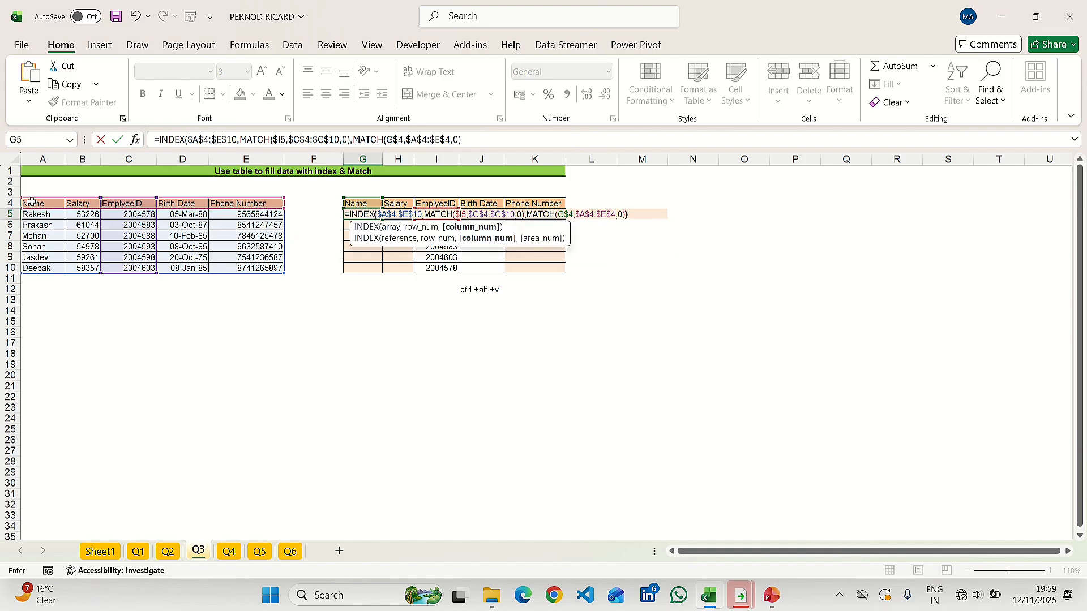
key("Return")
Step: Fill the G5 INDEX-MATCH formula across the Name and Salary columns, range G5:H10
key("Up")
key("Right")
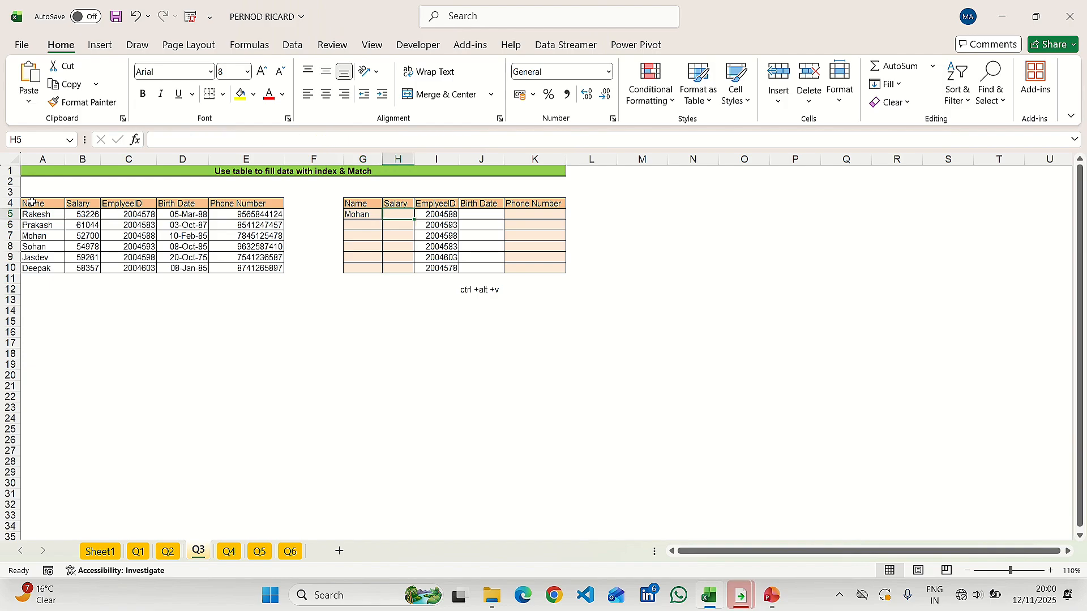
key("Right")
key("ctrl+Down")
key("Left")
key("Left")
key("ctrl+shift+Up")
key("shift+Right")
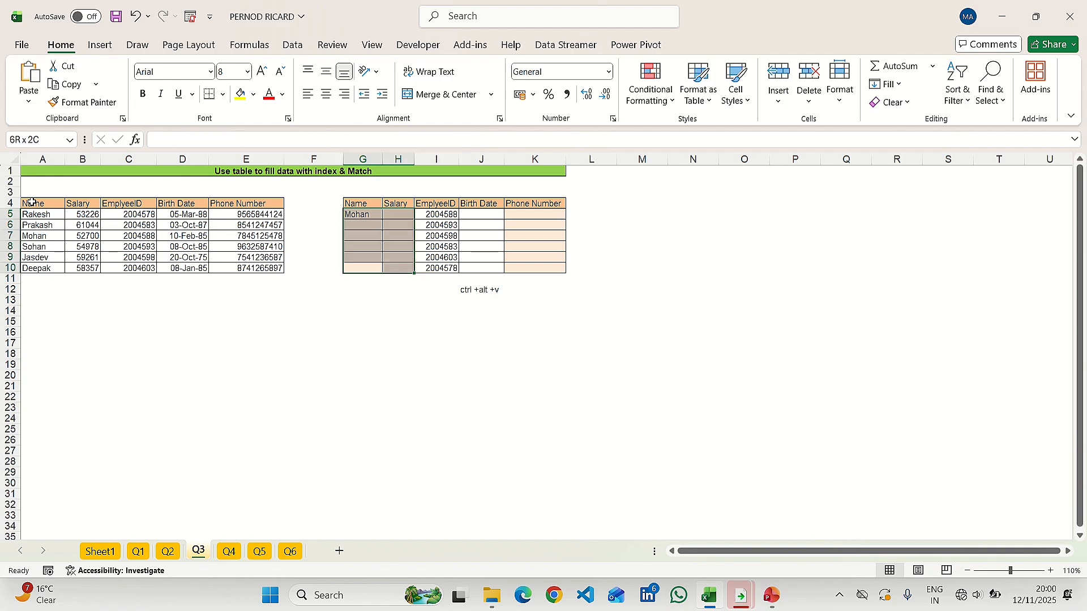
key("ctrl+v")
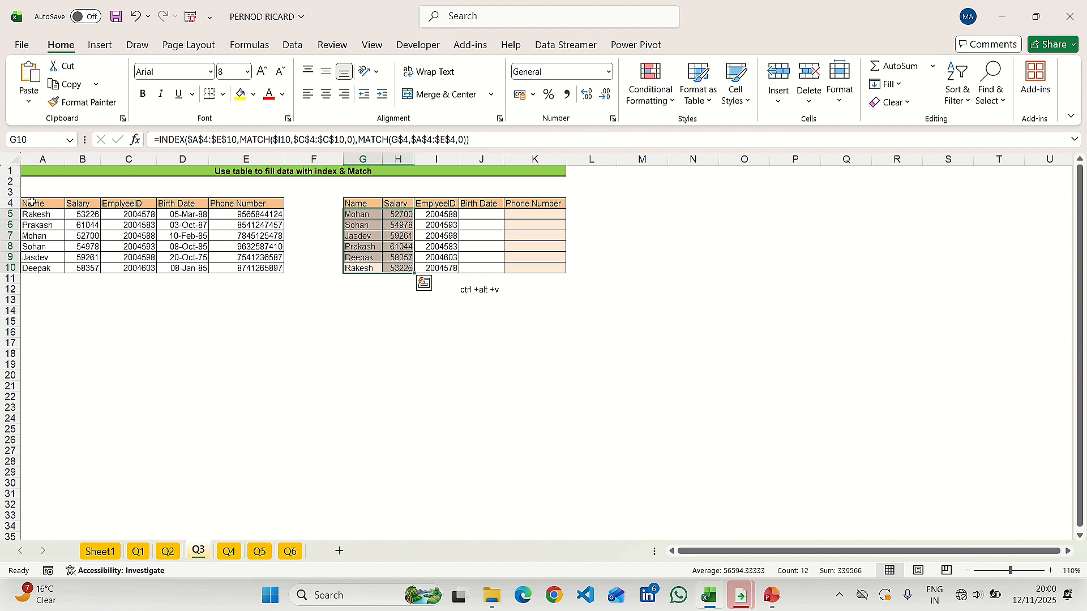
Step: Copy the Salary formula from H5 into the first Birth Date cell, J5
key("Right")
key("Right")
key("Right")
key("Left")
key("Left")
key("ctrl+Up")
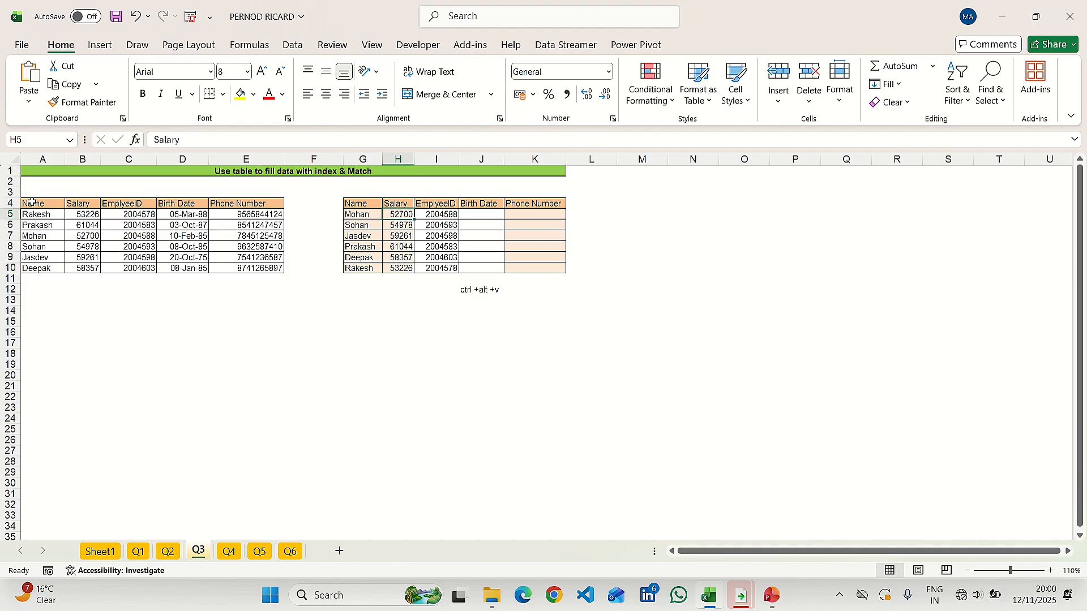
key("ctrl+c")
key("Right")
key("Right")
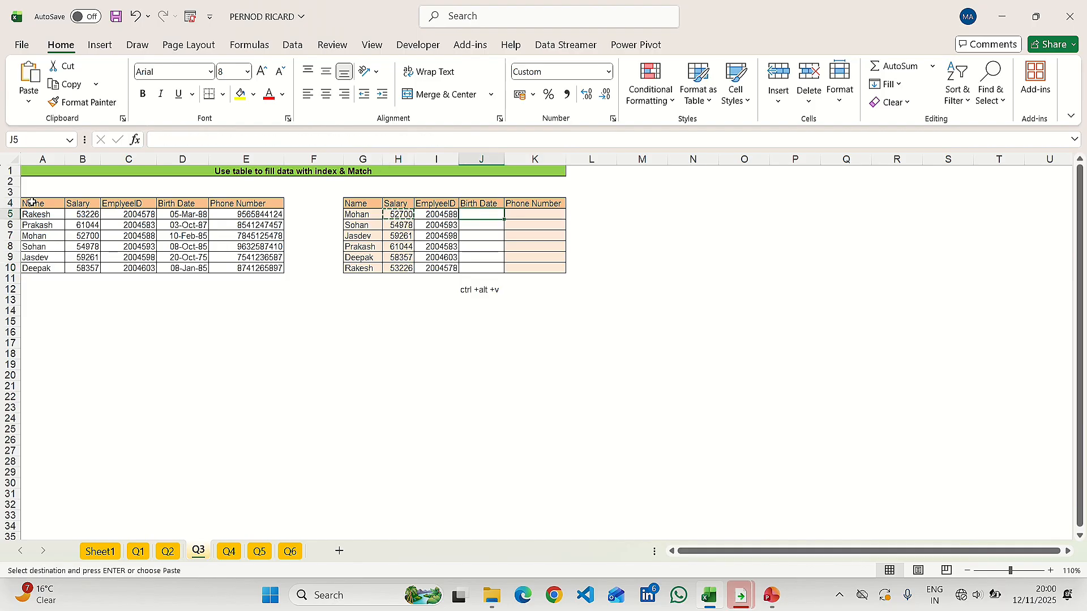
key("ctrl+v")
Step: Paste the copied formula across the Birth Date and Phone Number columns, range J5:K10
key("shift+Right")
key("shift+Down")
key("shift+Down")
key("shift+Down")
key("shift+Down")
key("shift+Down")
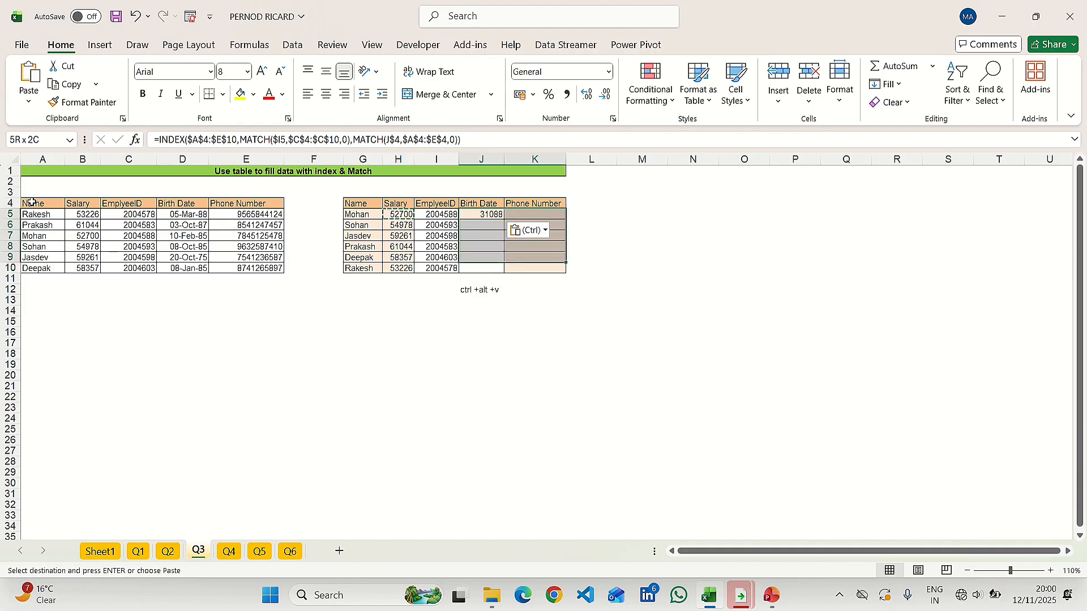
key("Return")
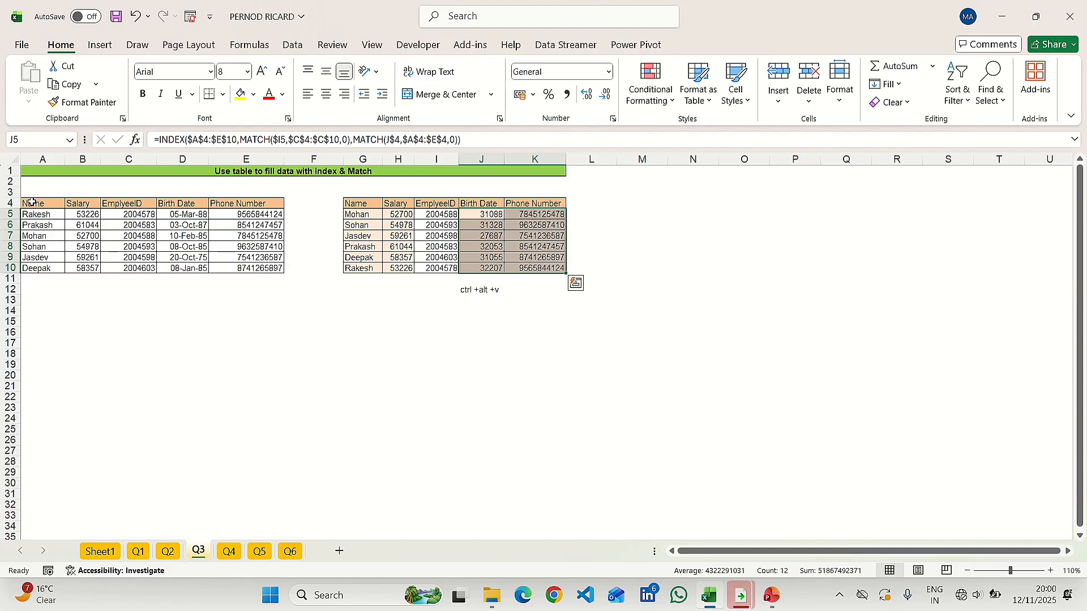
Step: Compare the Birth Date result in J5 with how dates are displayed in the source table
key("Right")
key("Left")
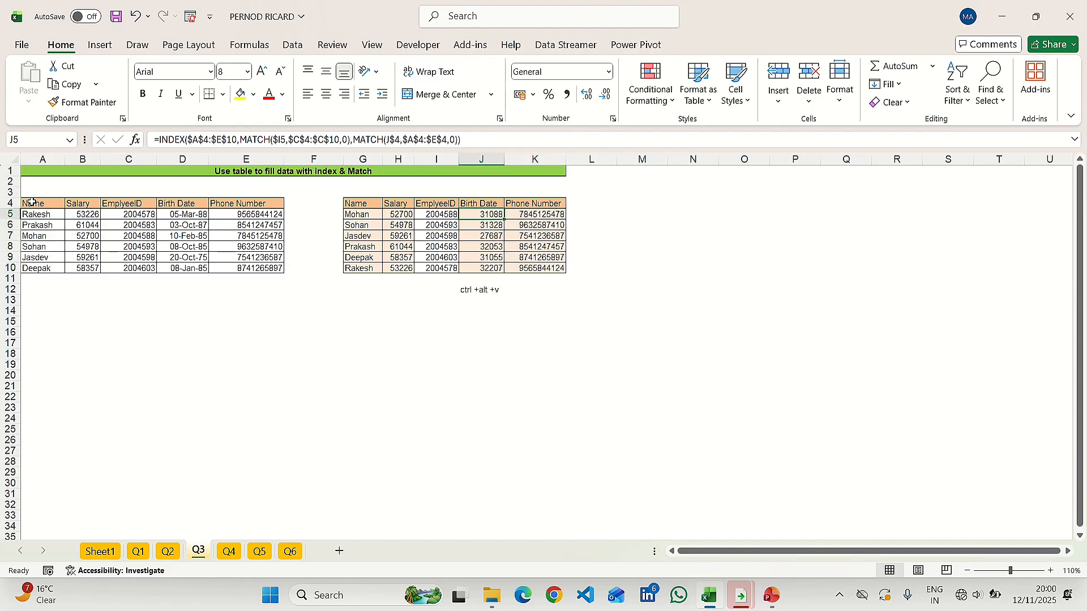
key("Left")
key("Left")
key("Left")
key("Left")
key("Left")
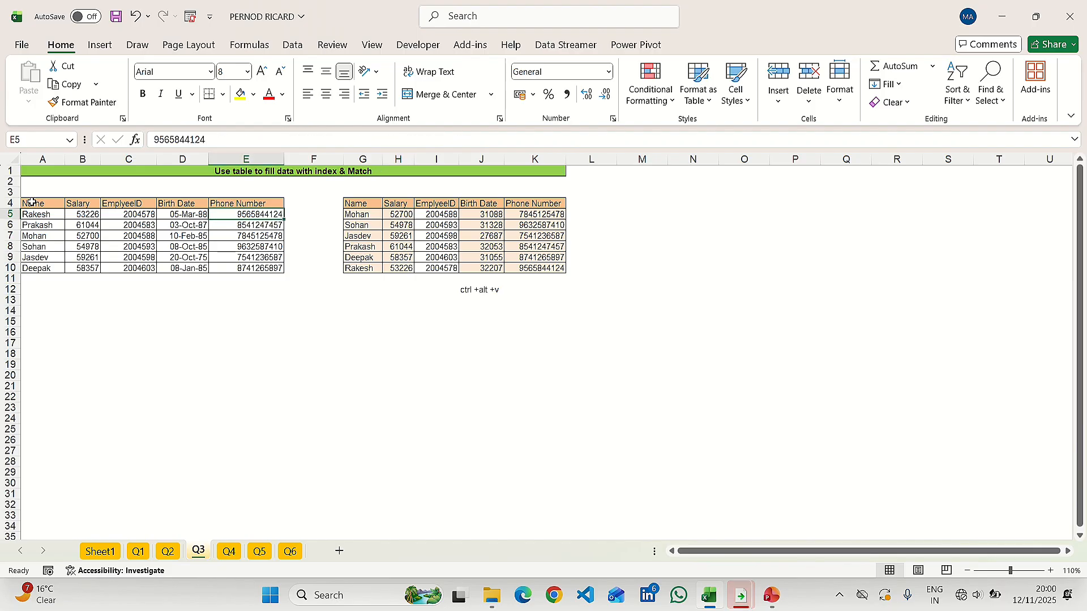
key("Right")
key("Right")
key("Right")
key("Right")
key("Right")
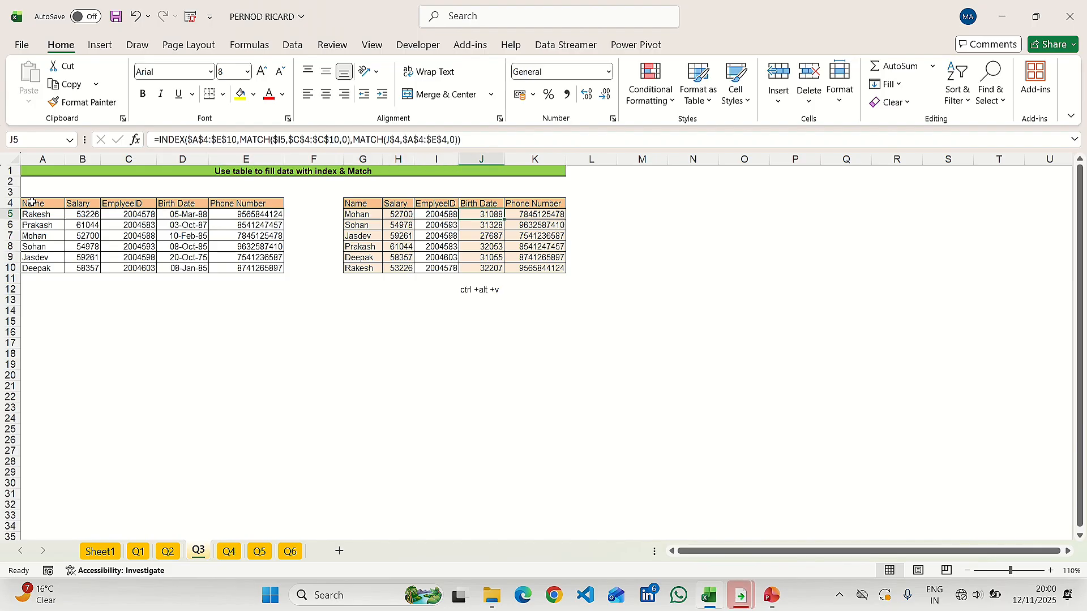
Step: Apply the custom number format DD-mmm-yy to the Birth Date results in J5:J10
key("ctrl+shift+Down")
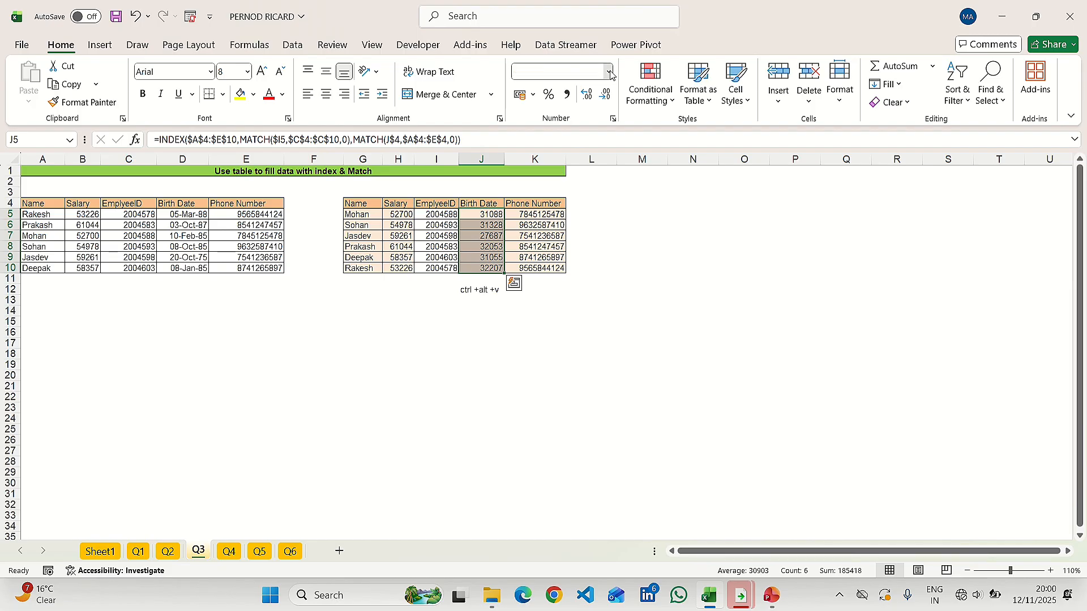
left_click(608, 71)
scroll(599, 413, "down", 1)
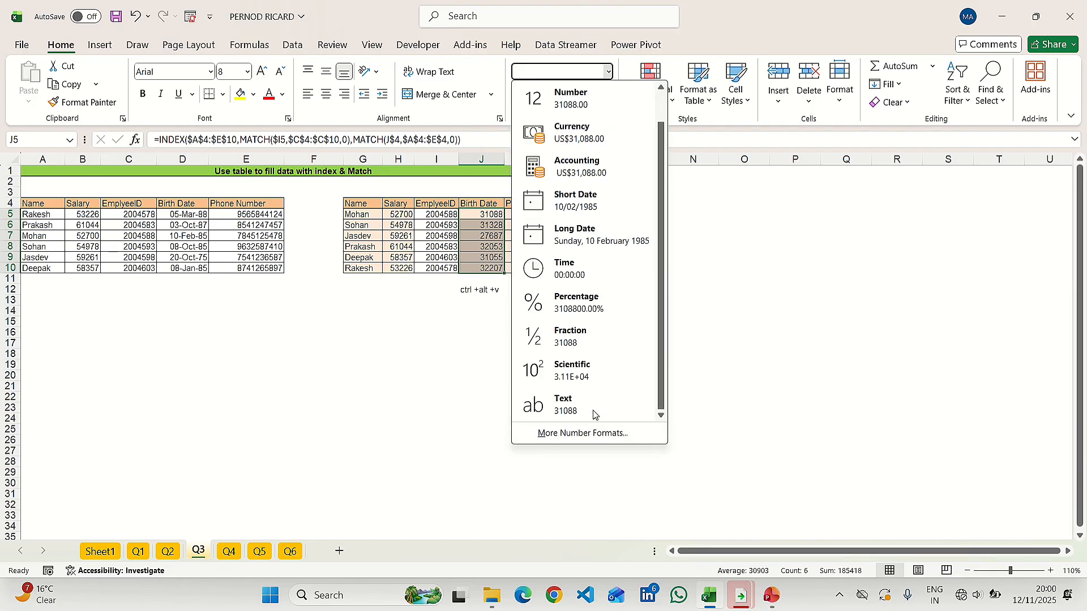
left_click(583, 432)
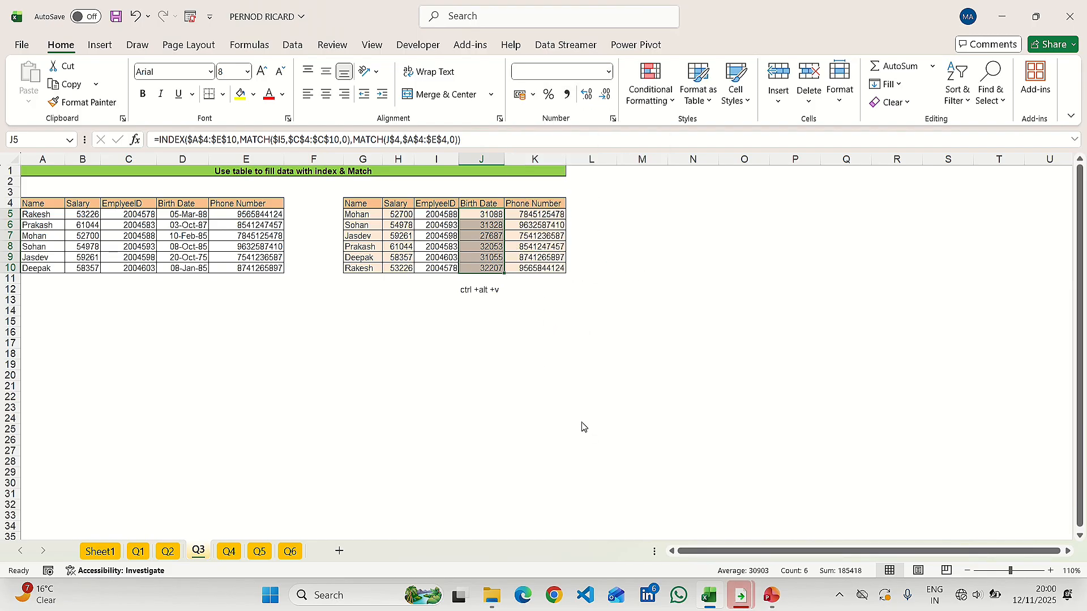
left_click(558, 224)
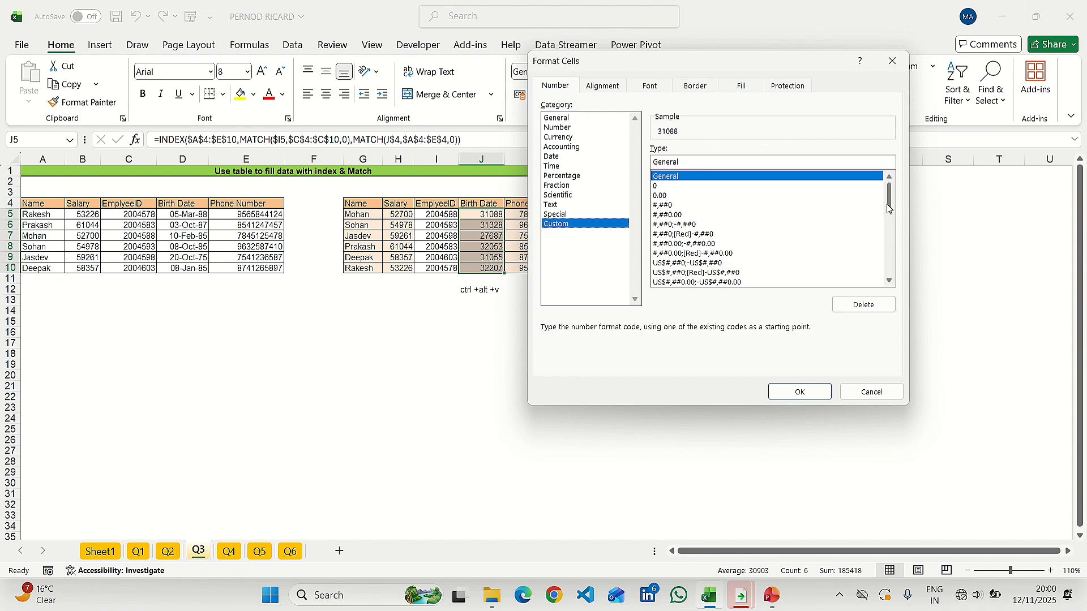
left_click_drag(889, 209, 883, 255)
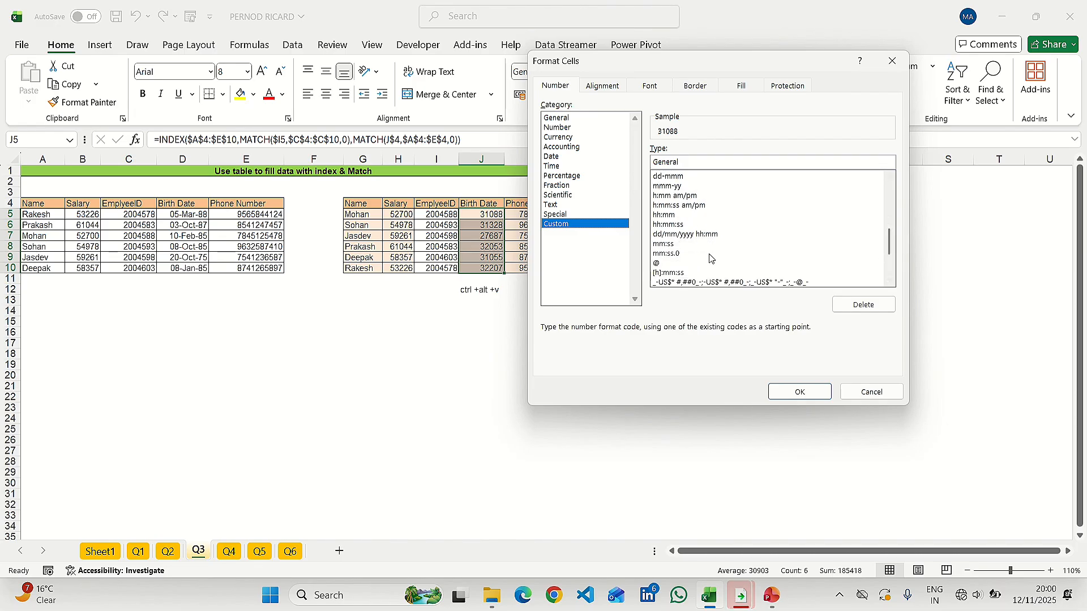
left_click(675, 187)
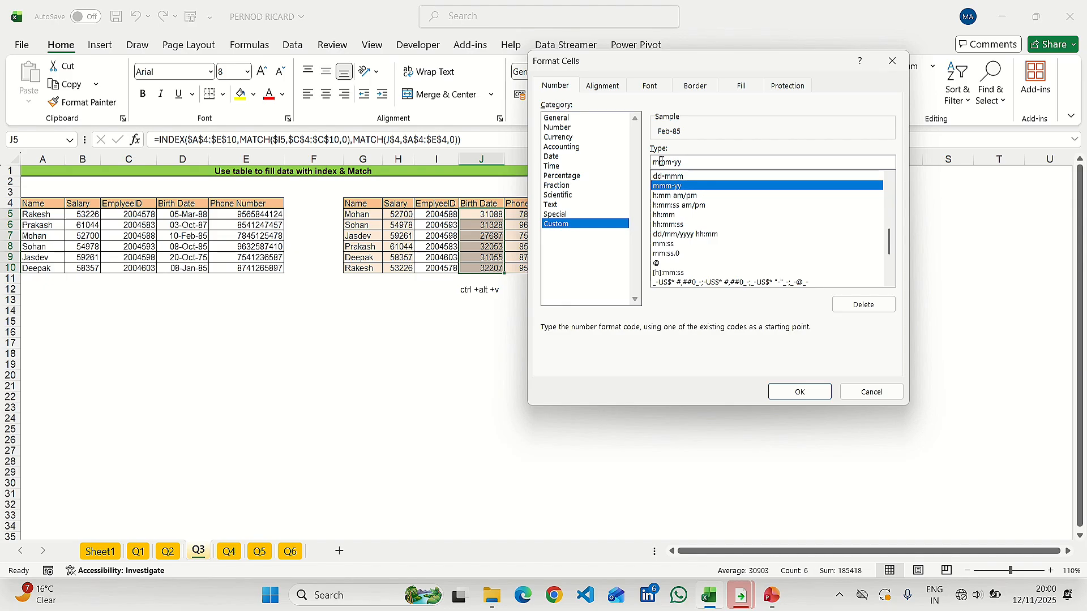
type("DD-")
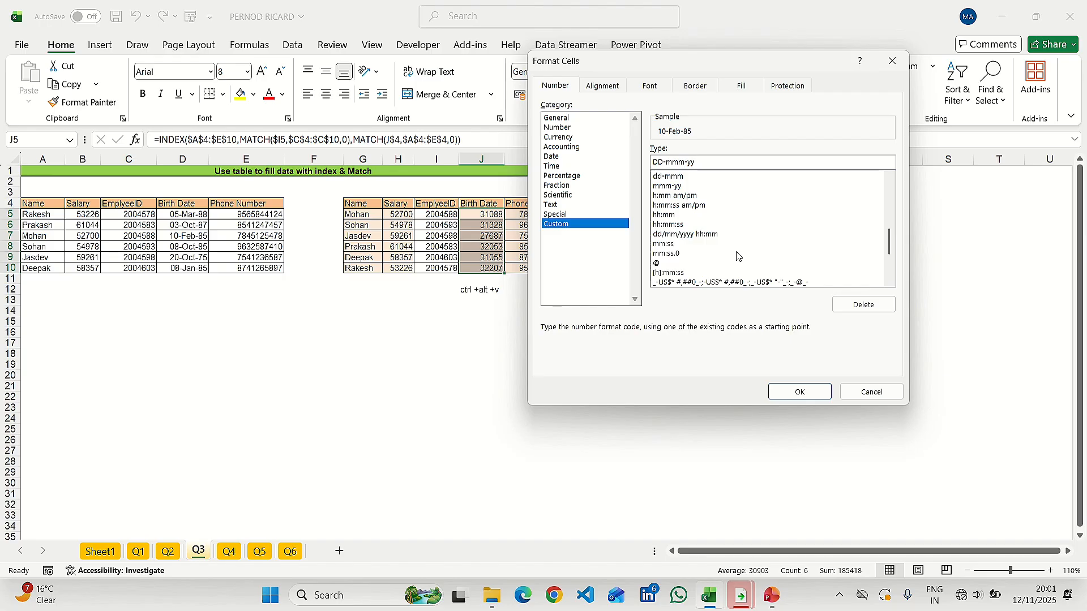
left_click(798, 392)
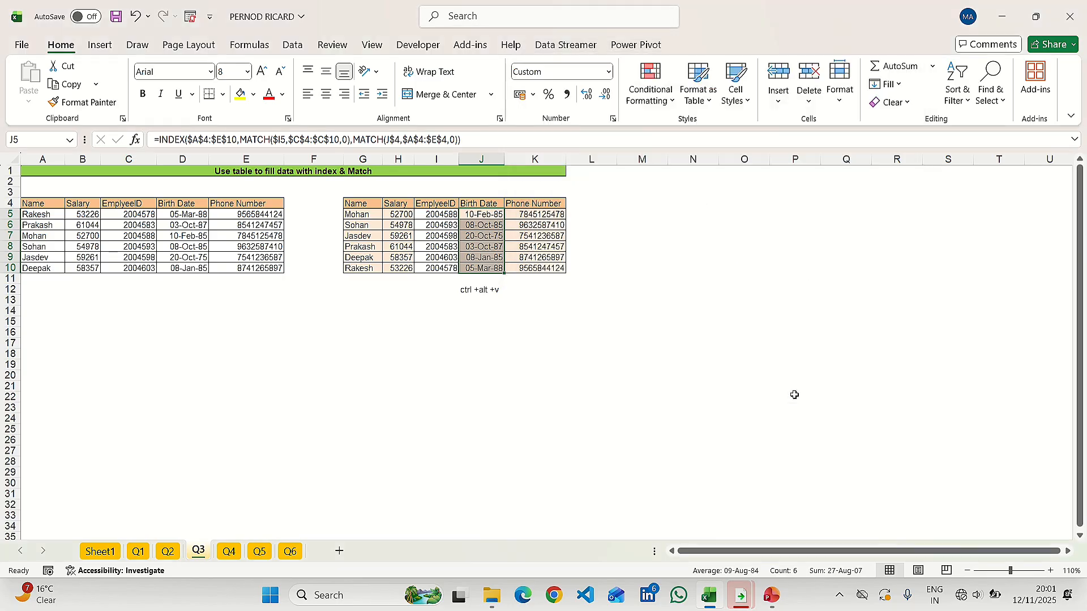
Step: Compare the formatted Birth Date column in the lookup table with the employee rows of the source table
key("Right")
key("Left")
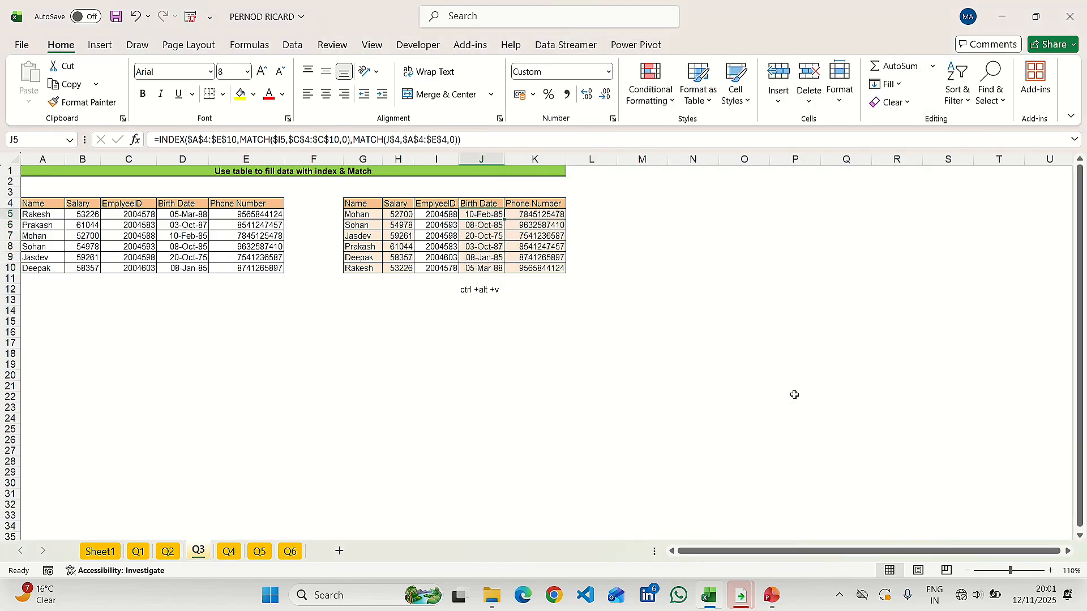
key("Left")
key("Left")
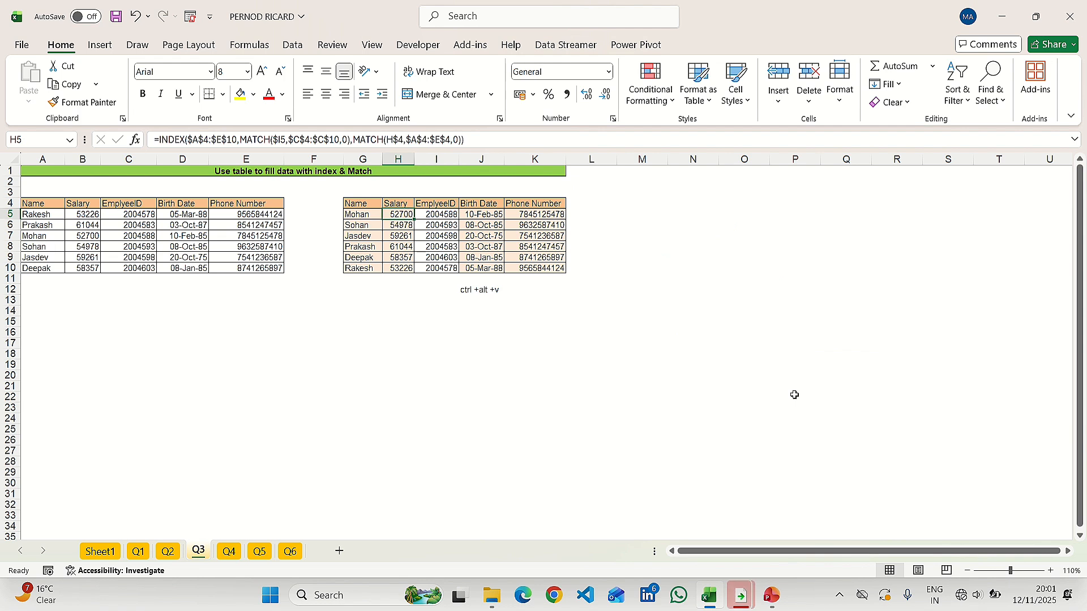
key("Left")
key("Left")
key("Left")
key("Left")
key("Left")
key("Left")
key("Down")
key("Down")
key("Right")
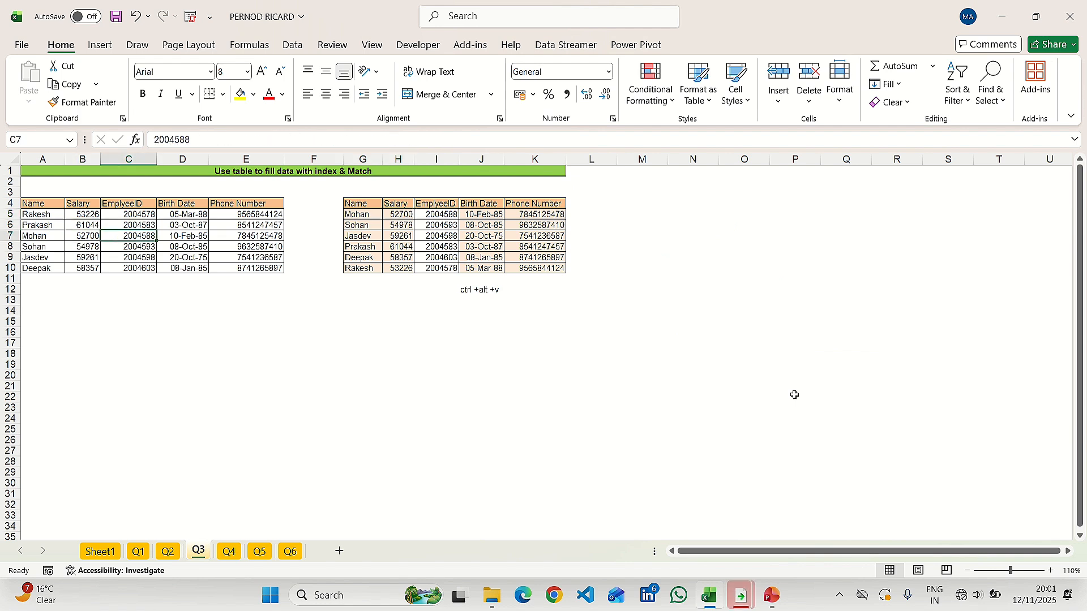
key("shift+Right")
key("Right")
key("Right")
key("Right")
key("Right")
key("Right")
key("Right")
key("Right")
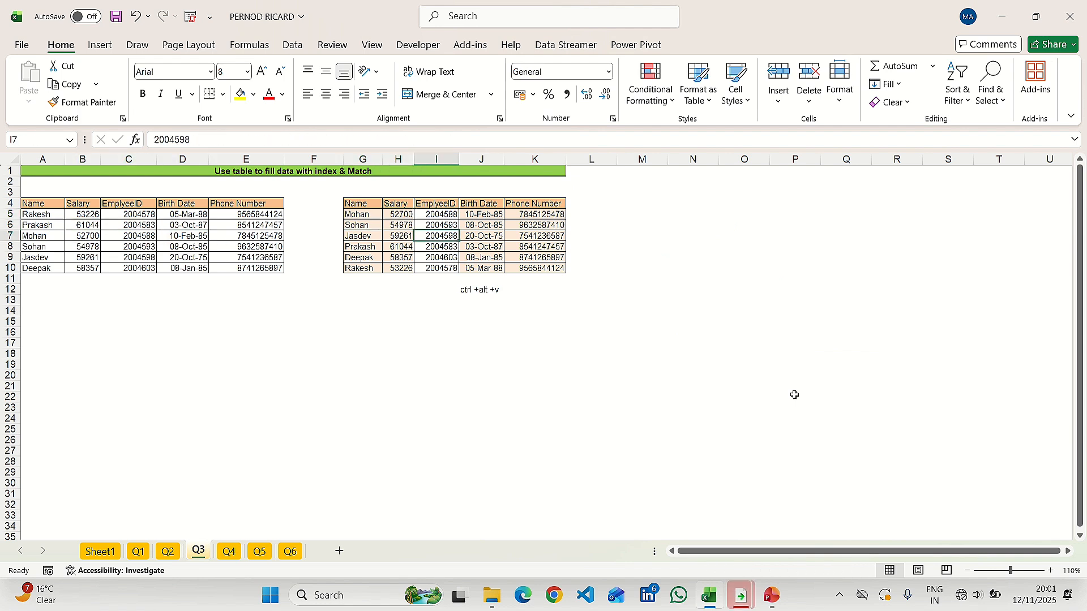
key("Up")
key("Up")
key("Up")
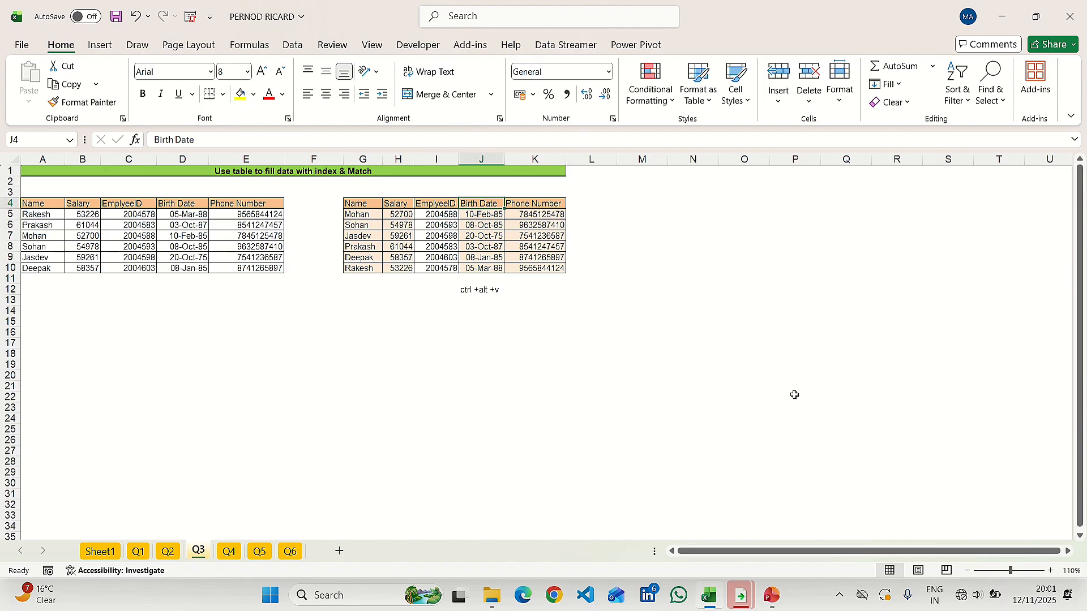
key("Down")
key("Down")
key("Down")
key("Down")
key("Down")
key("Down")
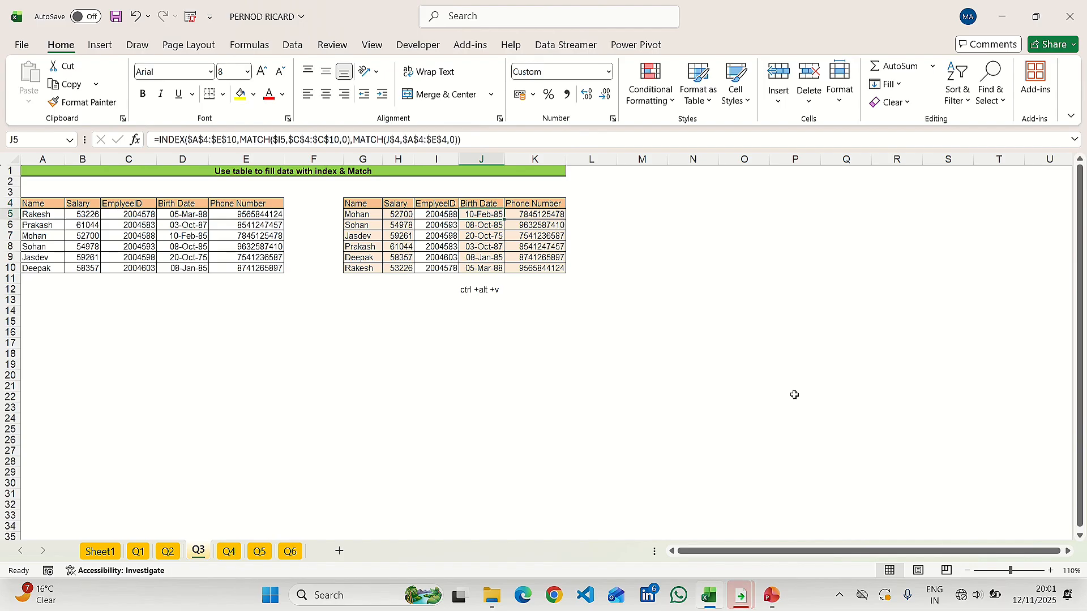
Step: Highlight the paste shortcut note in cell J12 with a yellow fill
key("Down")
key("Down")
key("Down")
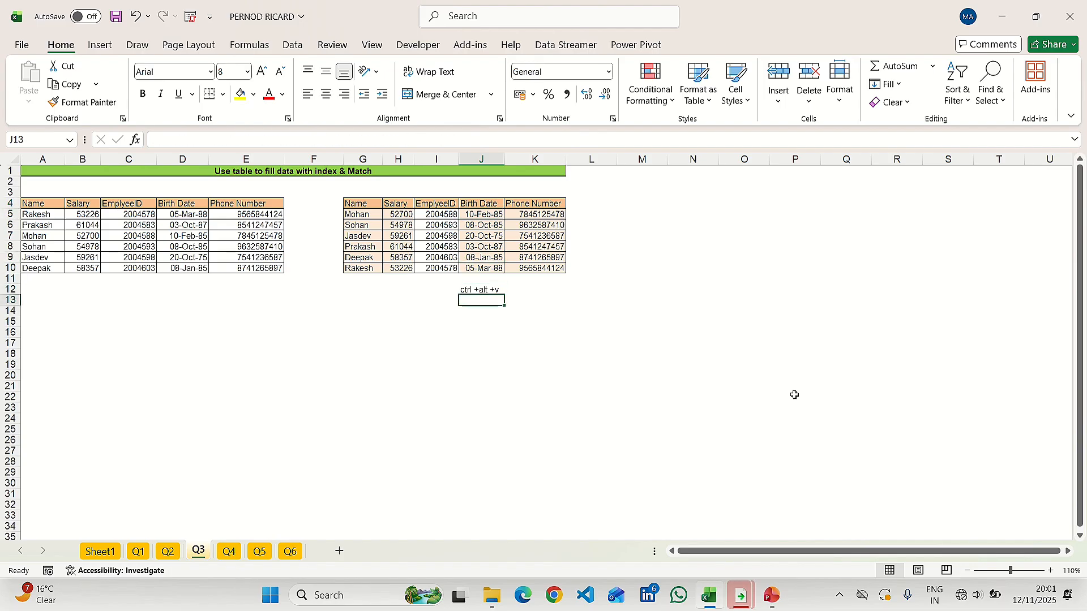
key("Up")
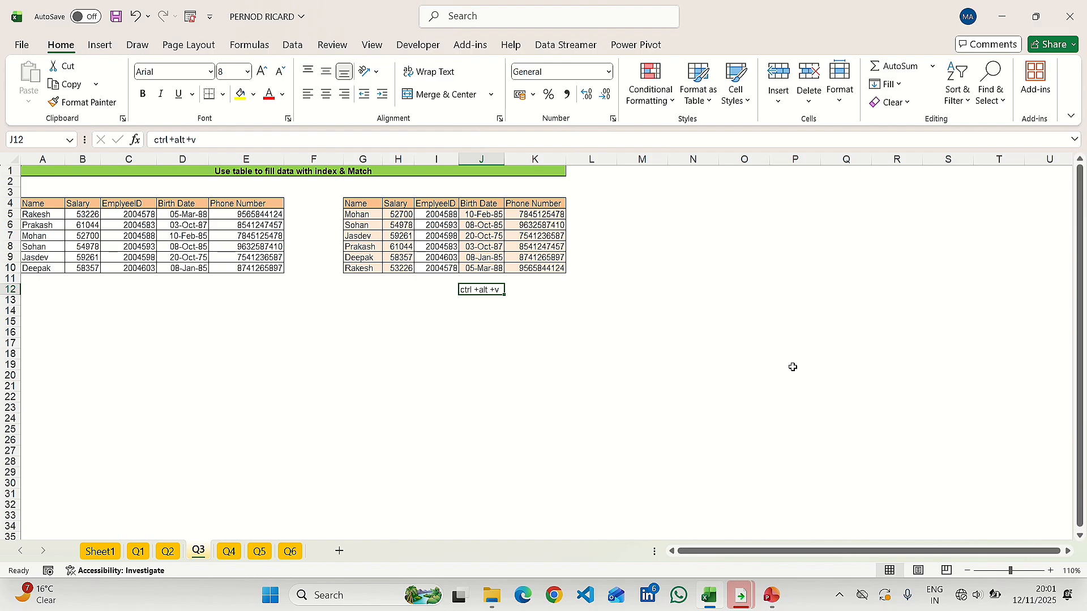
left_click(240, 95)
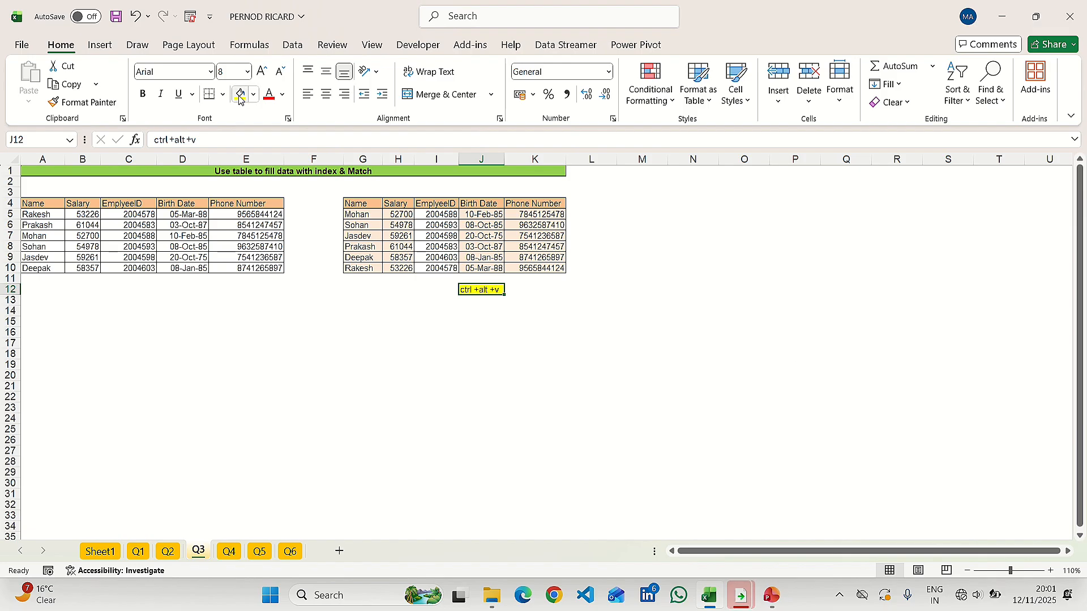
Step: Undo the yellow fill on J12 and the custom date format on J5:J10
key("Up")
key("Up")
key("Up")
key("Up")
key("Up")
key("Up")
key("Up")
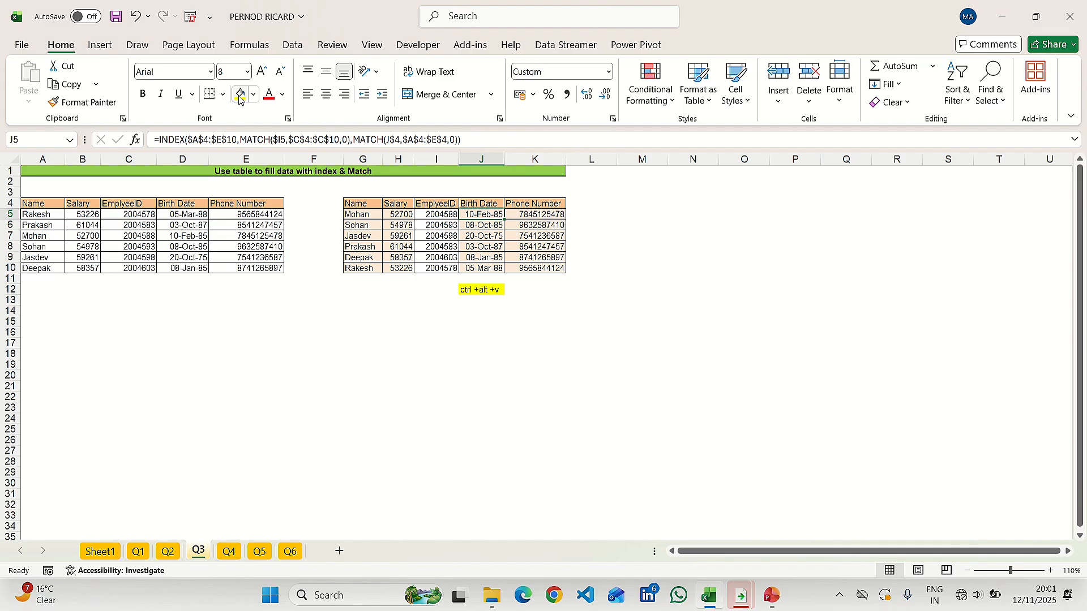
key("ctrl+z")
key("ctrl+z")
Step: Copy the first Birth Date cell of the source table, D5
key("Up")
key("Right")
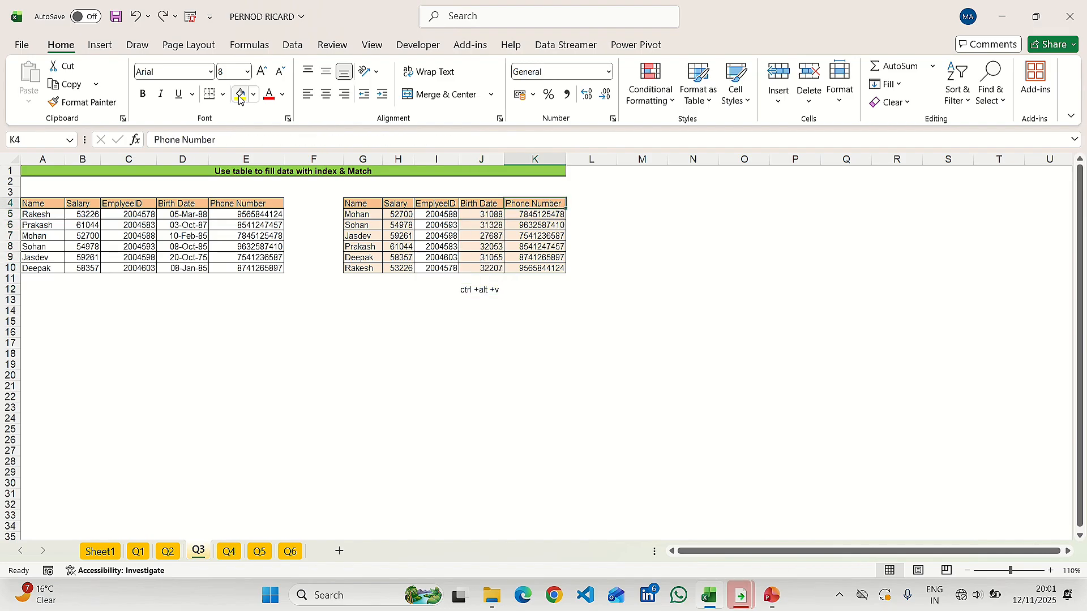
key("Left")
key("Down")
key("Down")
key("Left")
key("Left")
key("Left")
key("Left")
key("Left")
key("Left")
key("Left")
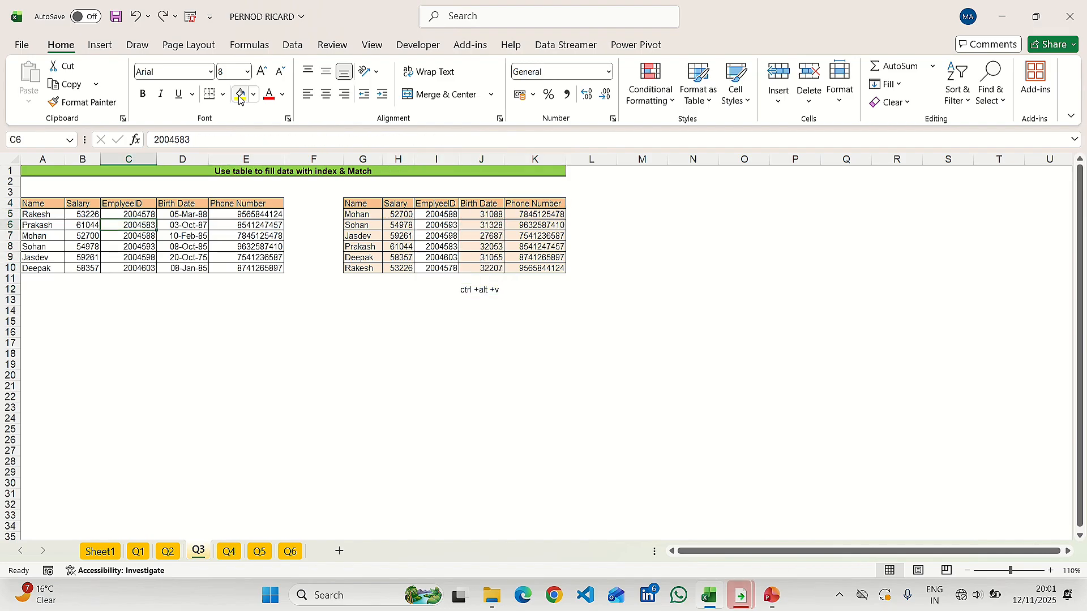
key("Right")
key("Up")
key("ctrl+c")
Step: Paste only the formats of the copied date cell onto the Birth Date results in J5:J10 using Paste Special
key("Right")
key("Right")
key("Right")
key("Right")
key("Right")
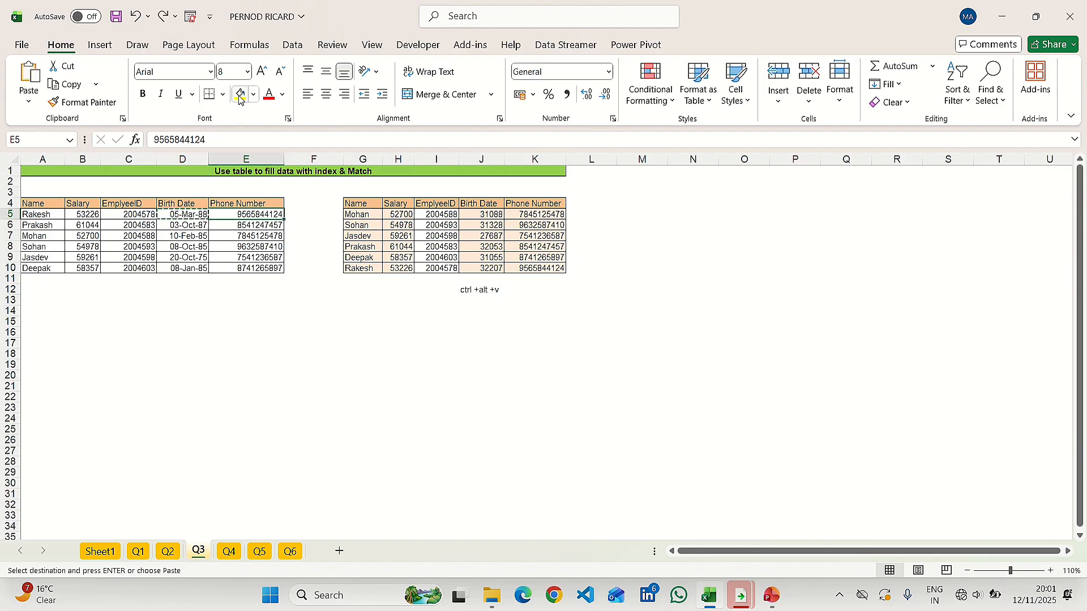
key("Right")
key("ctrl+shift+Down")
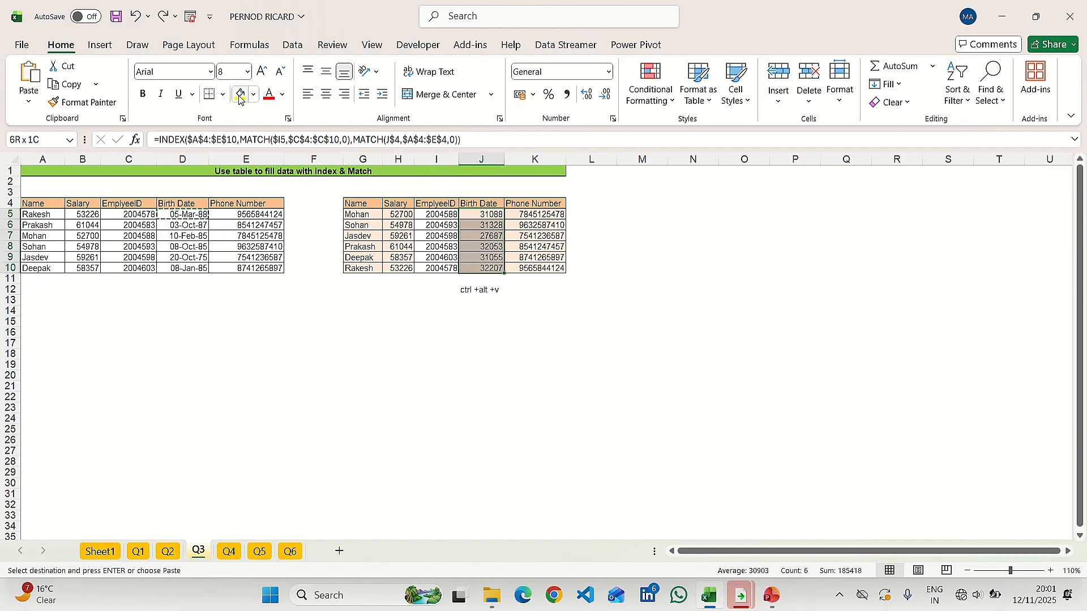
key("ctrl+v")
key("ctrl+alt+v")
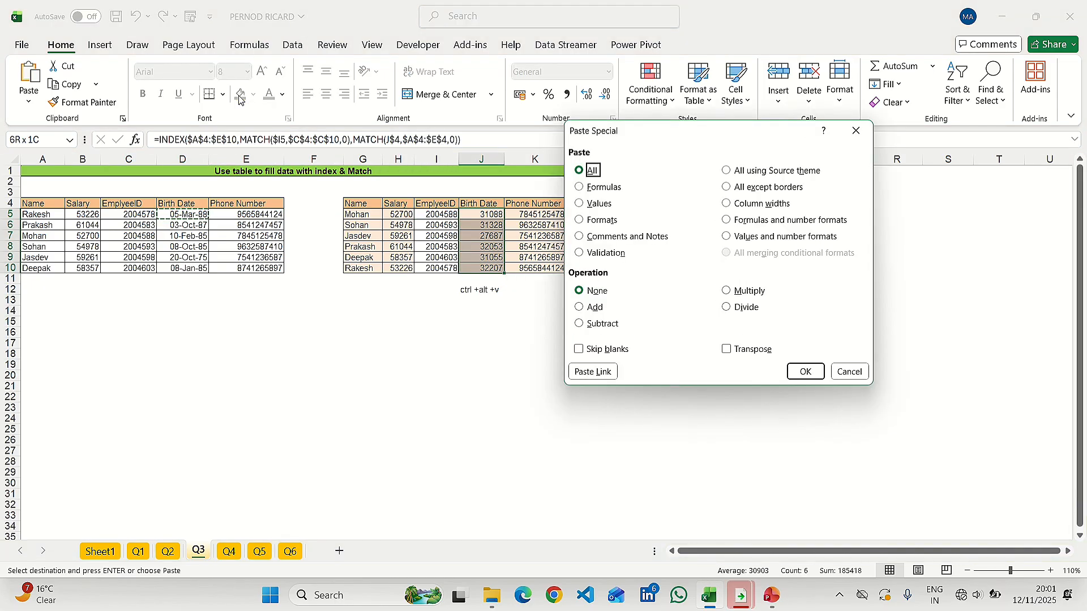
left_click(608, 226)
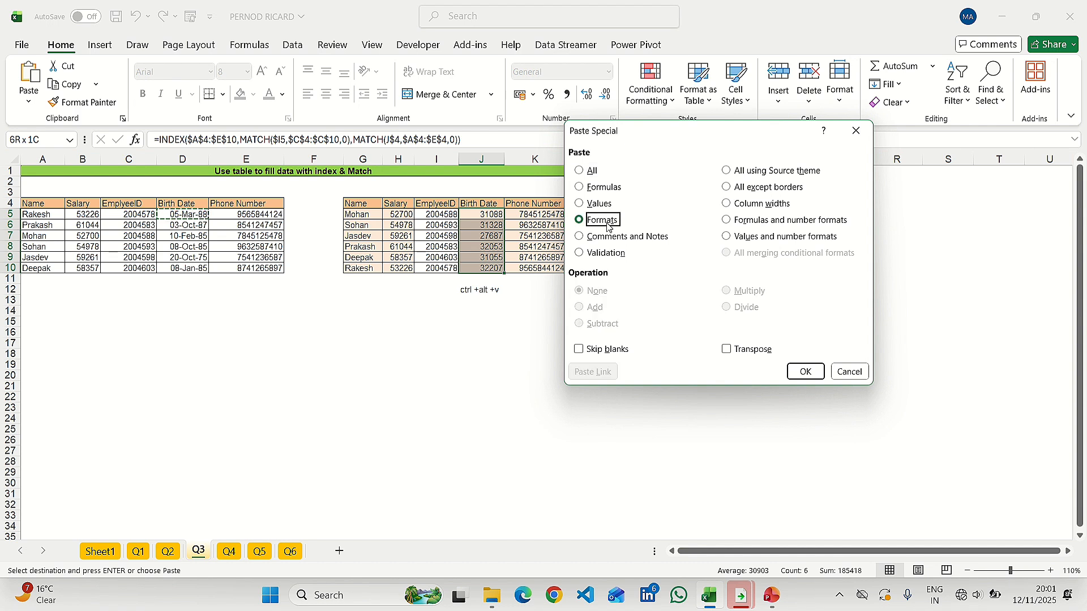
left_click(807, 372)
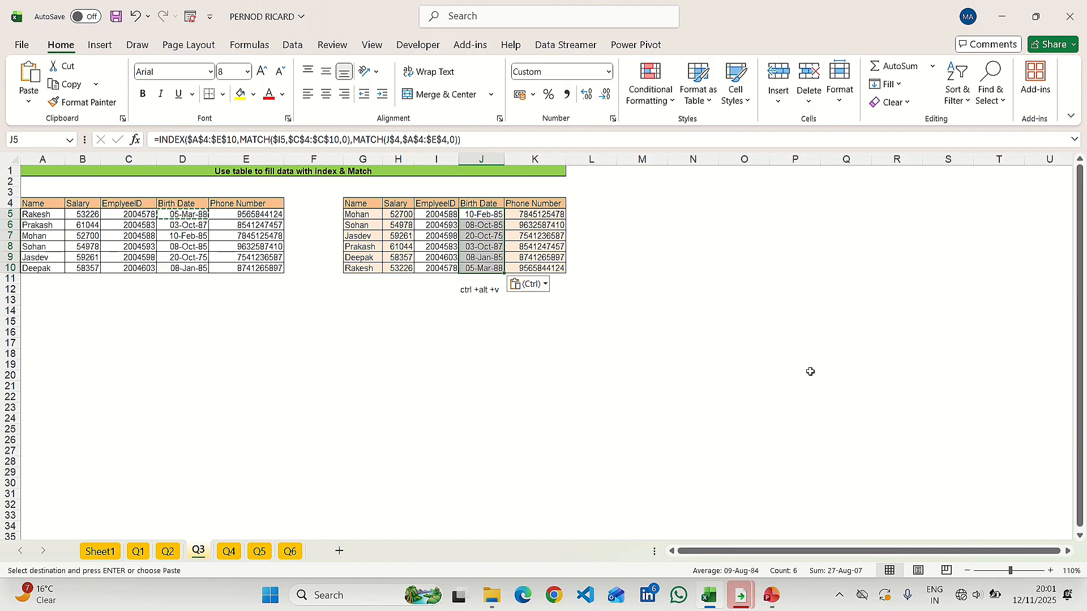
key("Left")
key("Left")
key("Left")
key("Right")
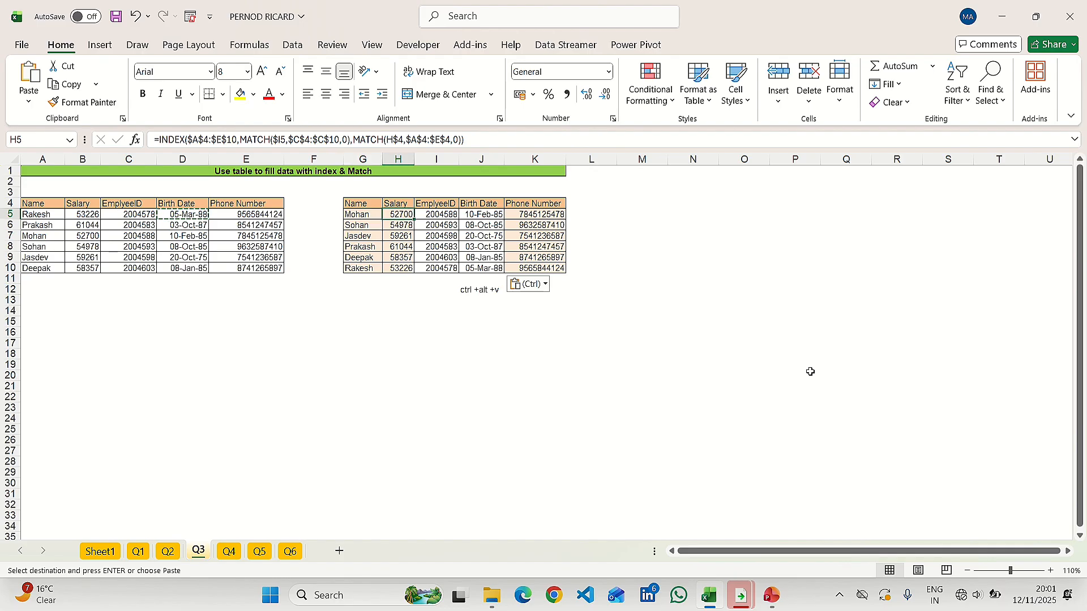
key("Escape")
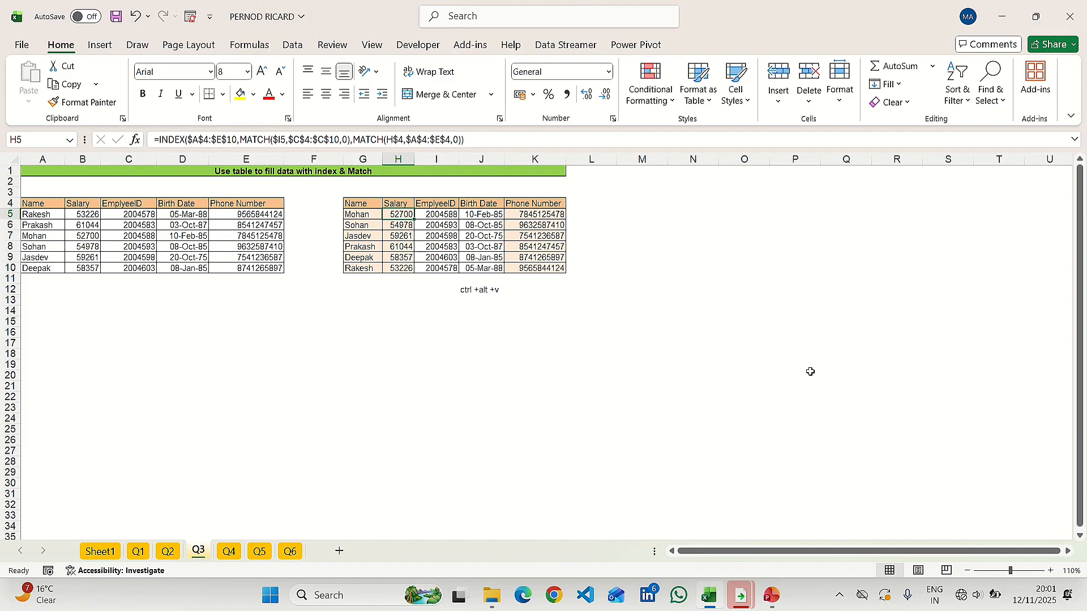
Step: Review the source table A4:E10 and its column headers beside the completed lookup table
key("Right")
key("Left")
key("Left")
key("Left")
key("Left")
key("Left")
key("Left")
key("Left")
key("Left")
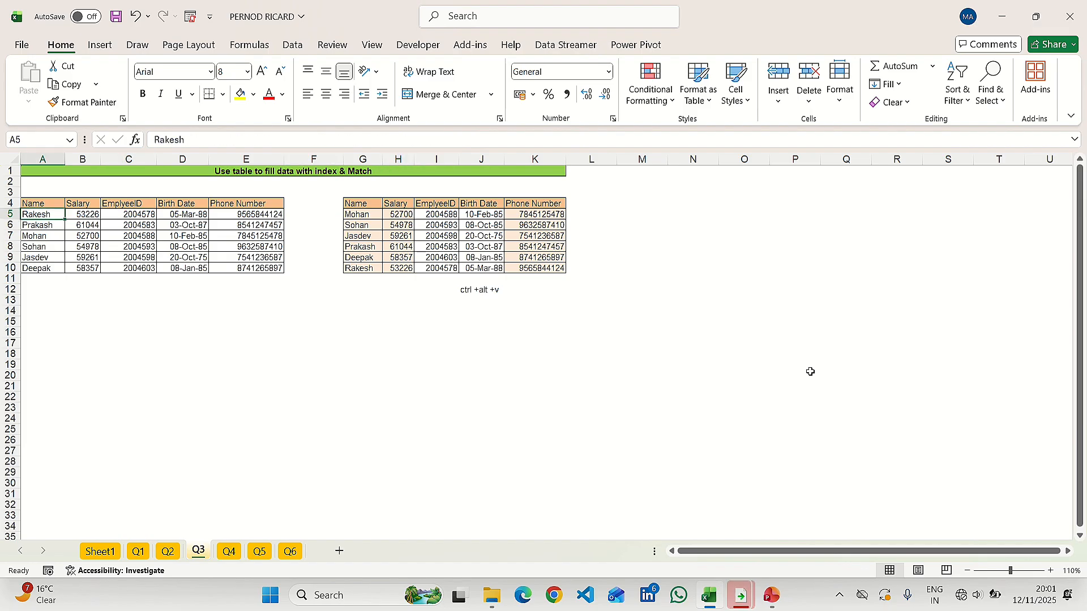
key("Up")
key("ctrl+shift+Right")
key("ctrl+shift+Down")
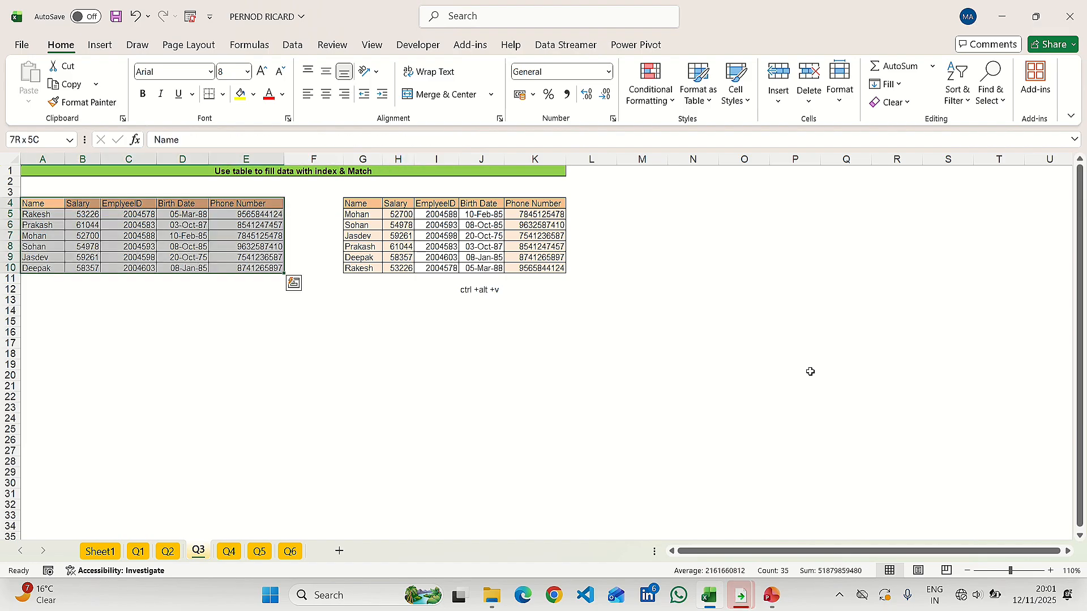
key("Right")
key("Right")
key("Right")
key("Right")
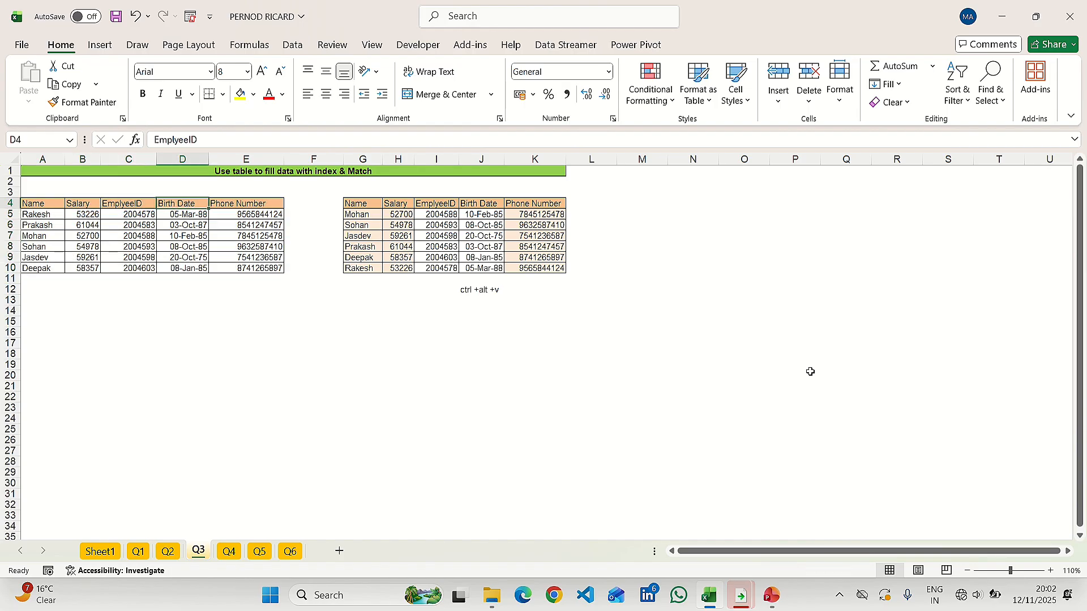
Step: Open the Q4 sheet and examine the COUNTIFS question with its Process and Count of PRIPL columns
left_click(230, 552)
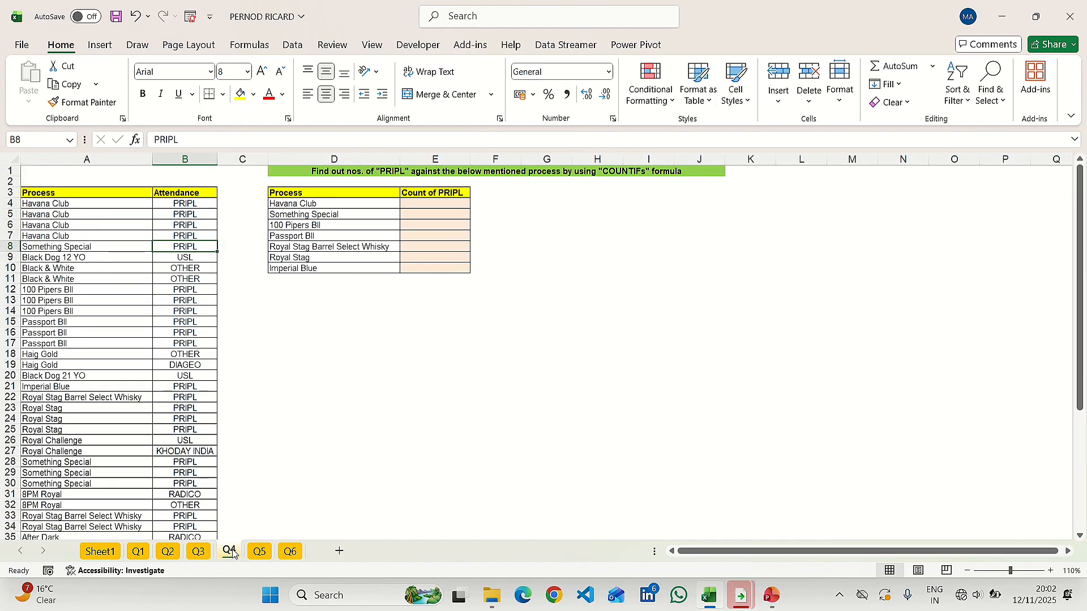
key("Right")
key("Right")
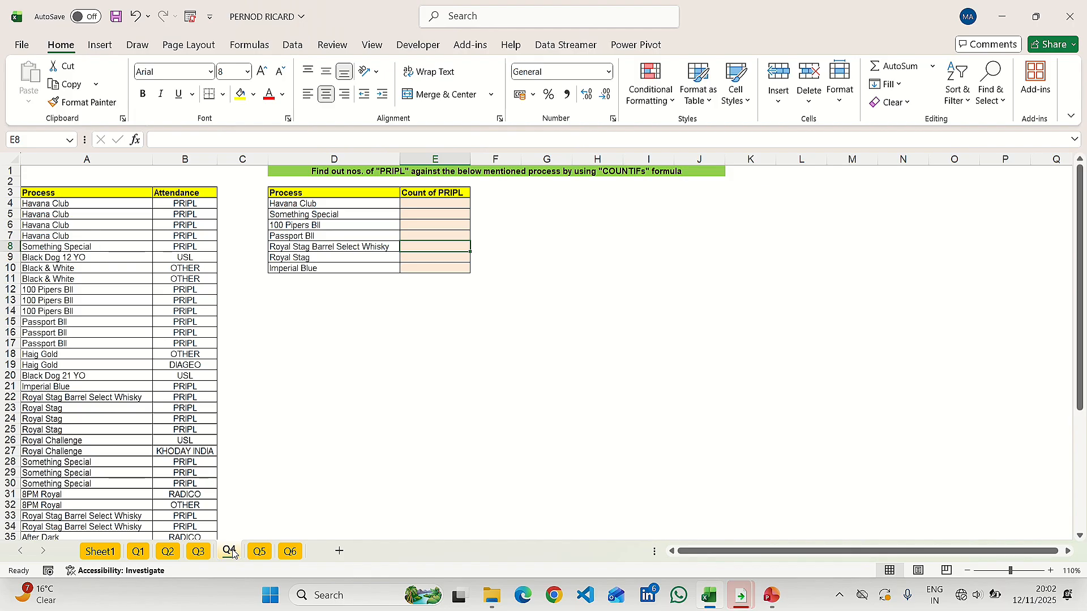
key("Up")
key("Up")
key("Up")
key("Up")
key("Up")
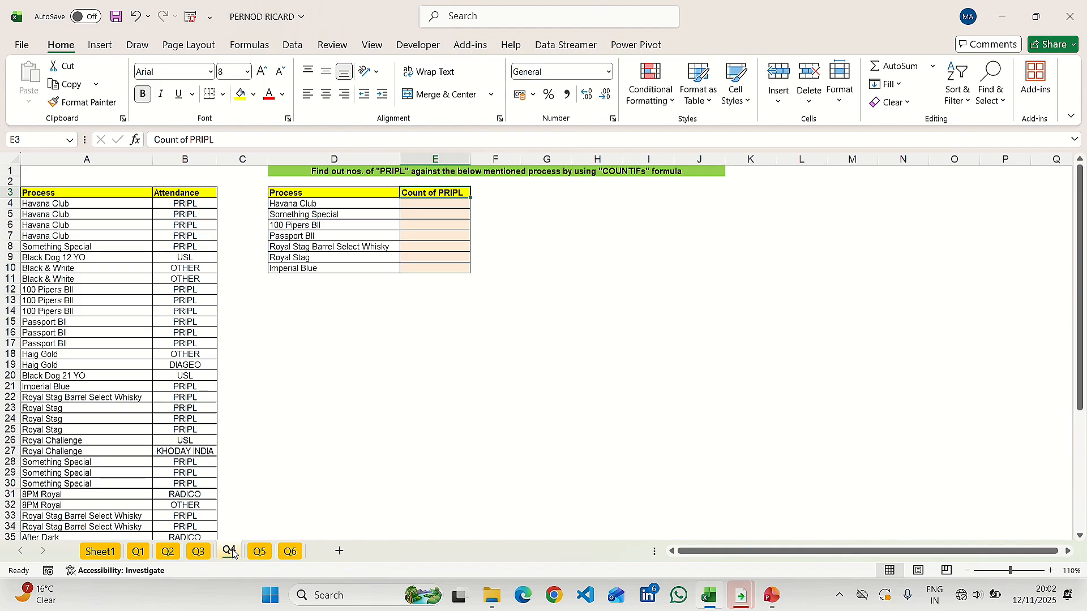
key("Down")
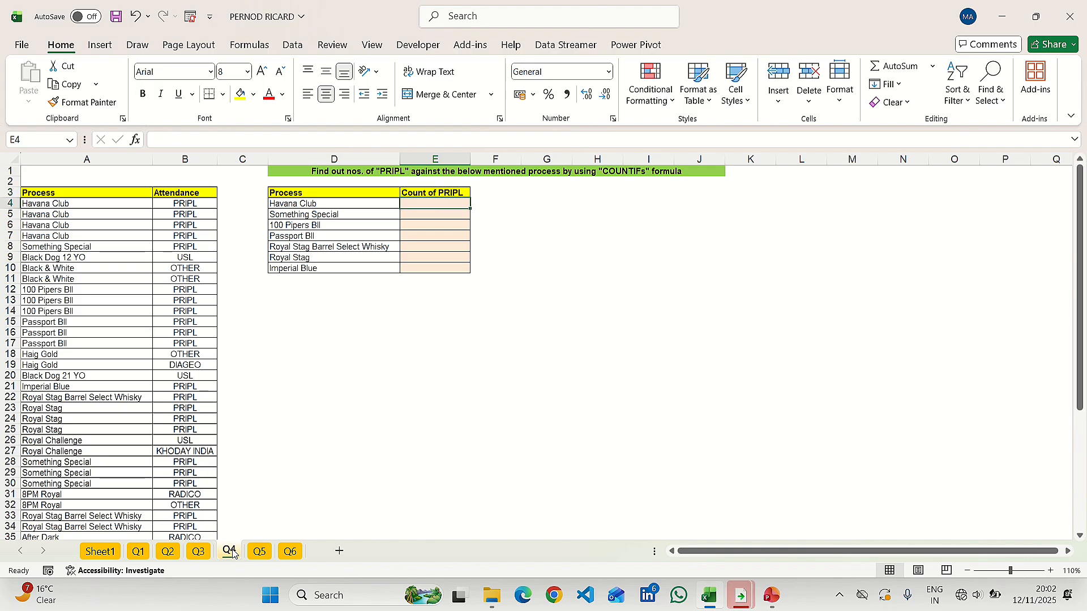
key("Up")
key("Left")
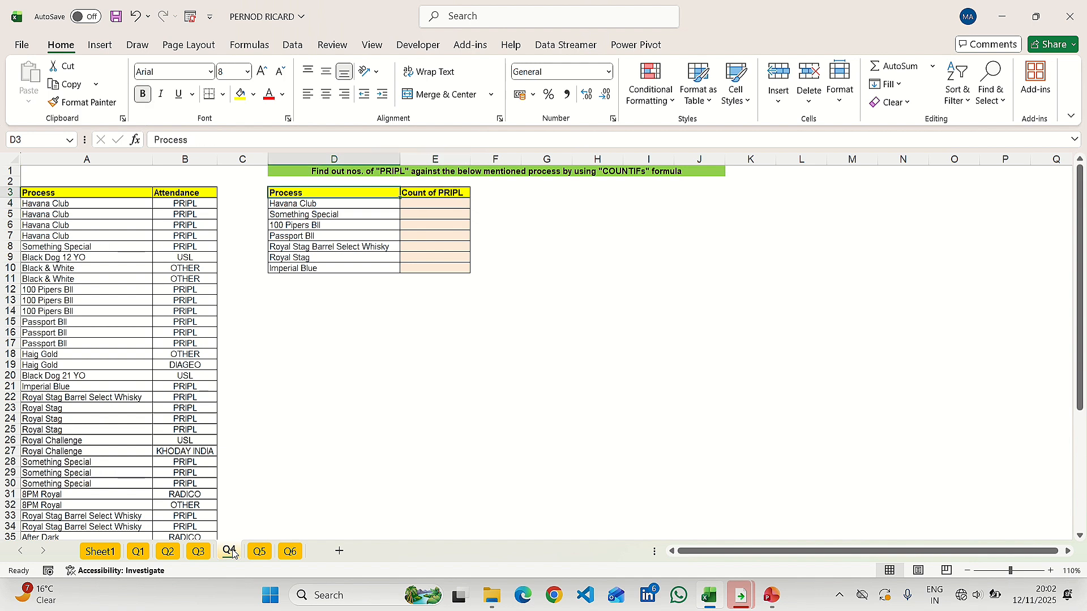
Step: Start a COUNTIFS formula in E4, the Count of PRIPL cell for Havana Club
key("Down")
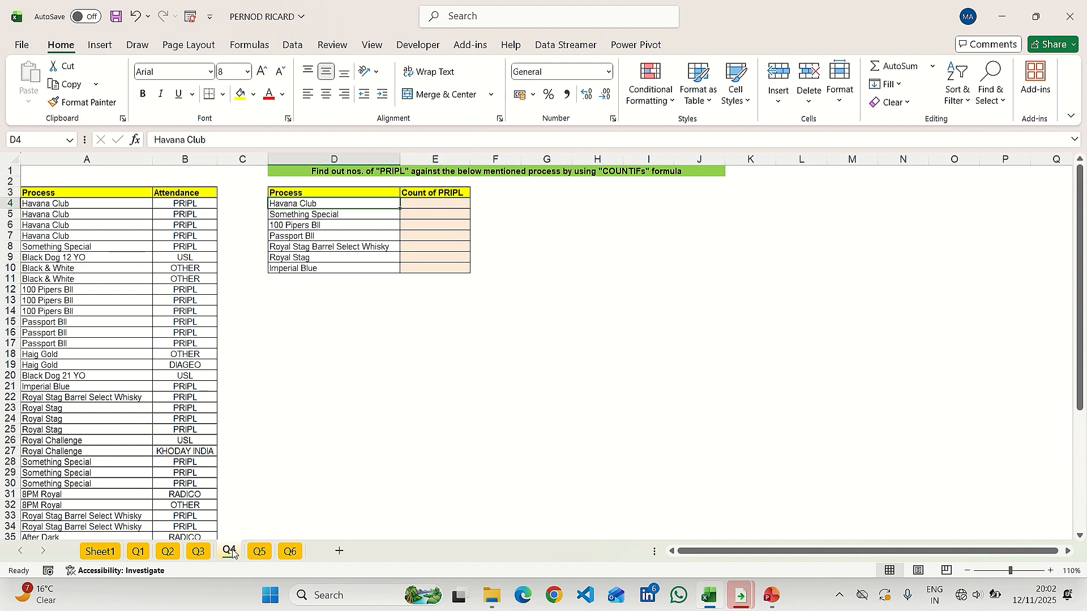
key("Down")
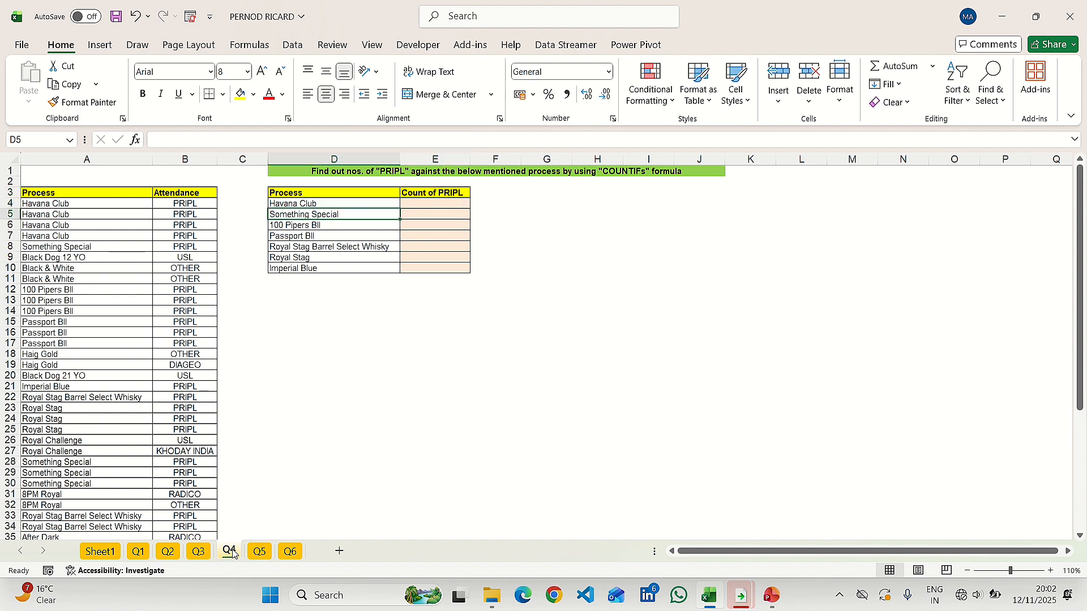
key("Up")
key("Right")
key("Up")
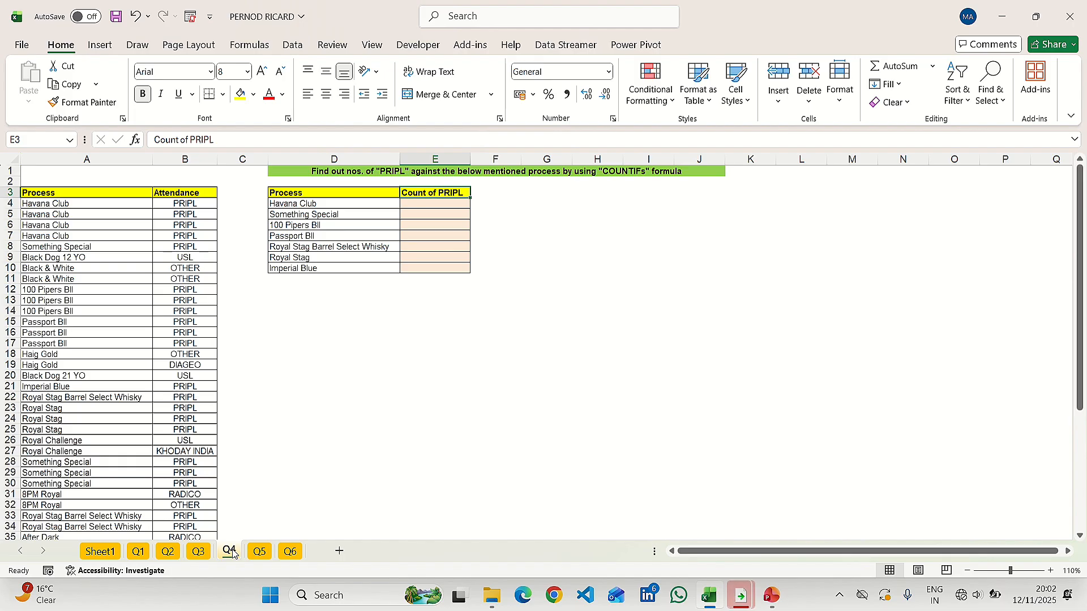
key("Down")
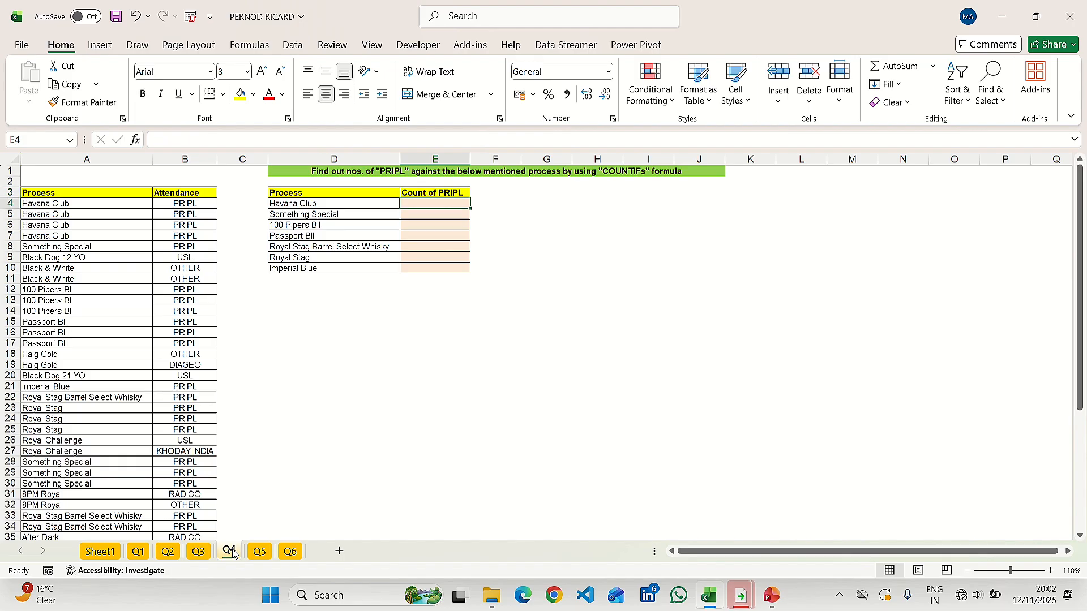
type("=CO")
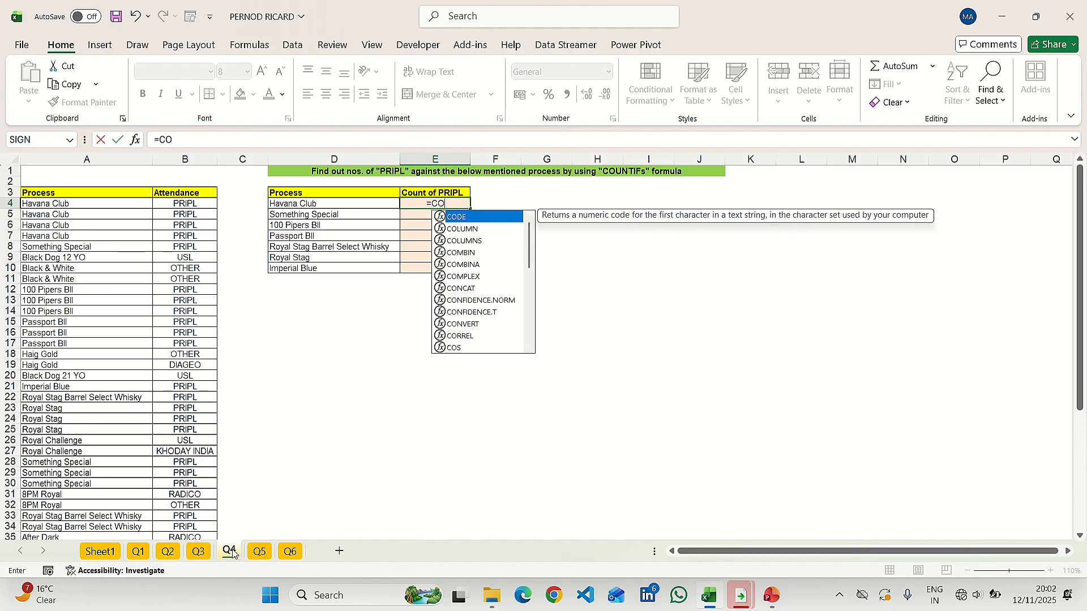
type("UNIT")
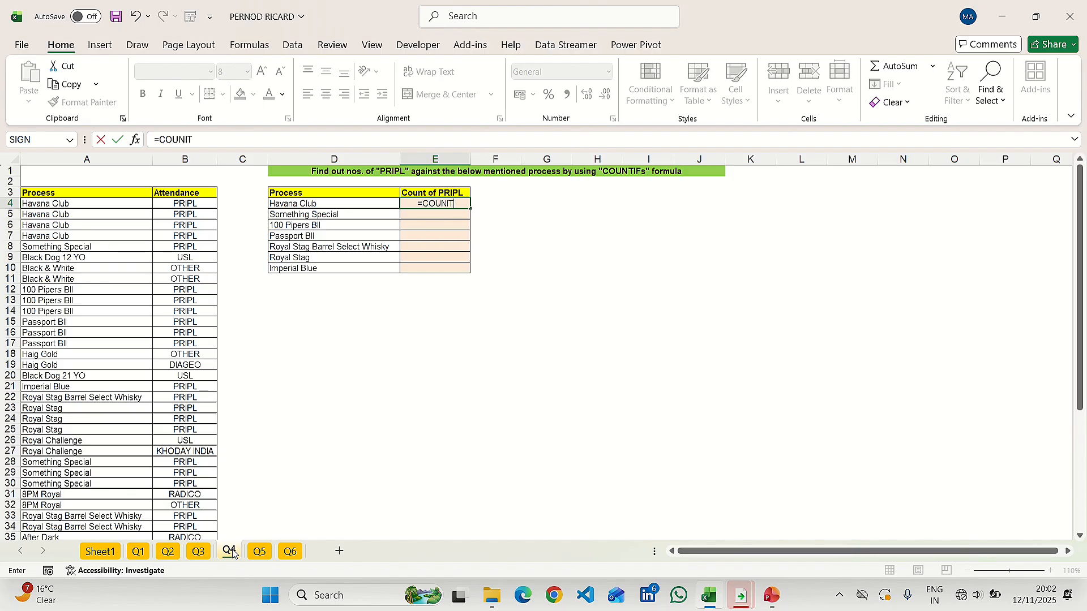
key("BackSpace")
key("BackSpace")
type("TIF")
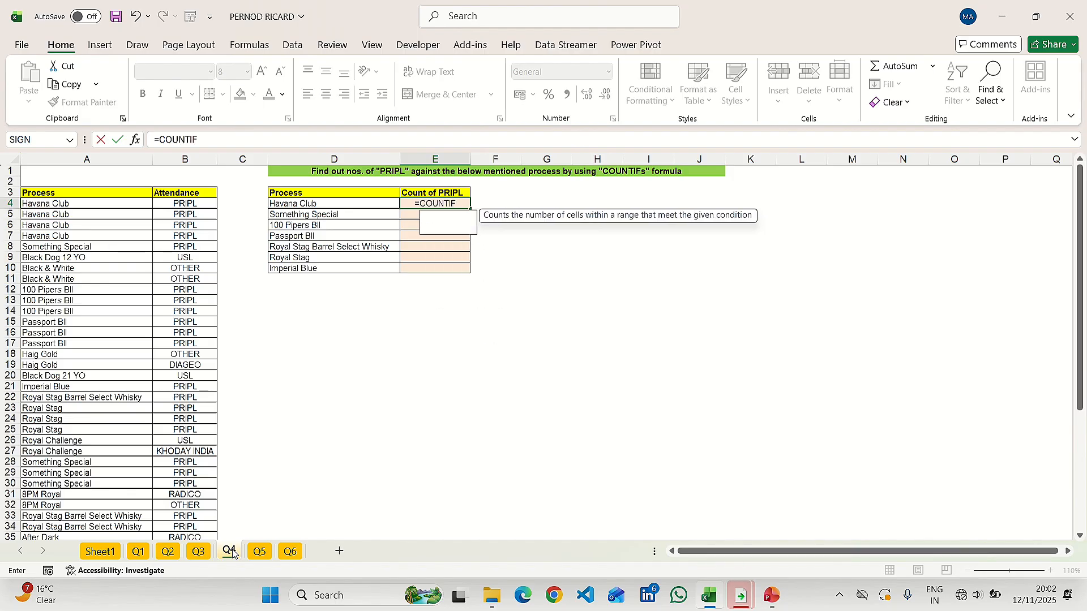
type("S")
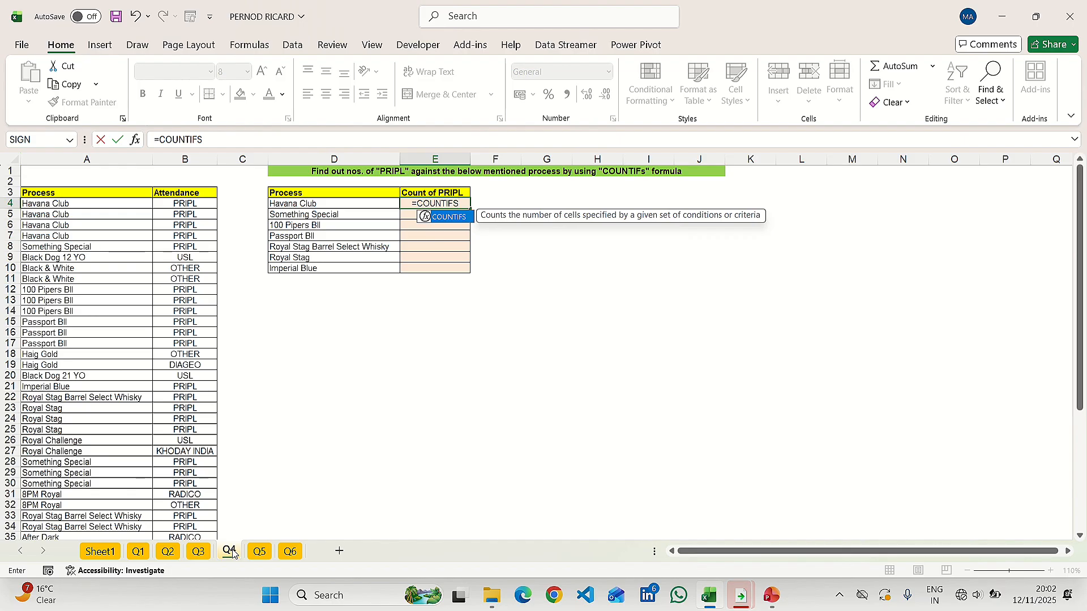
type("(")
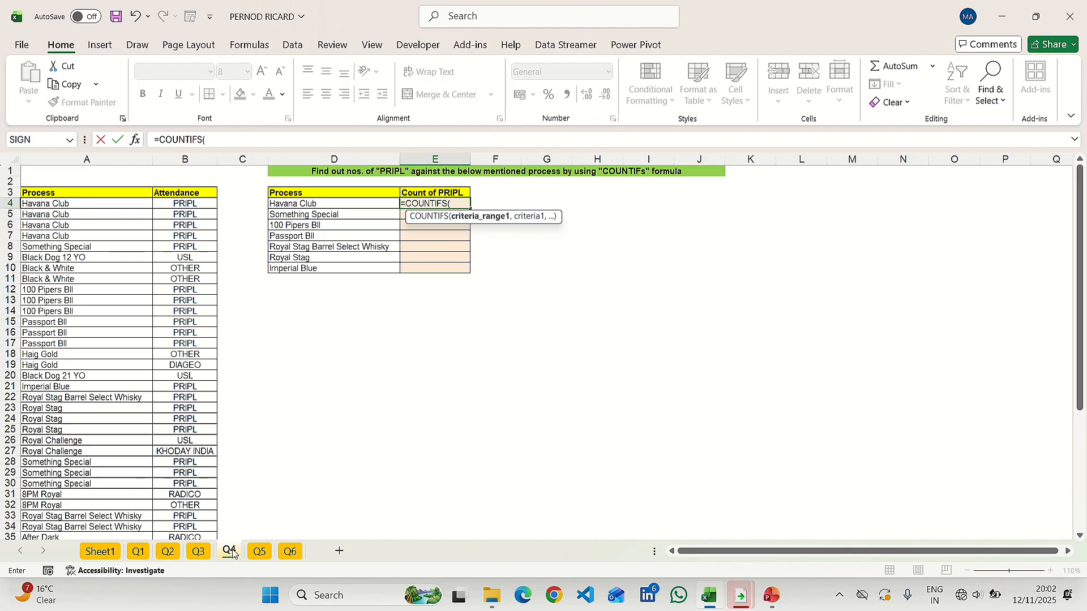
Step: Give COUNTIFS the absolute Process range $A$3:$A$50 as its first criteria range and D4 as its criterion
key("Left")
key("Left")
key("Left")
key("Left")
key("Up")
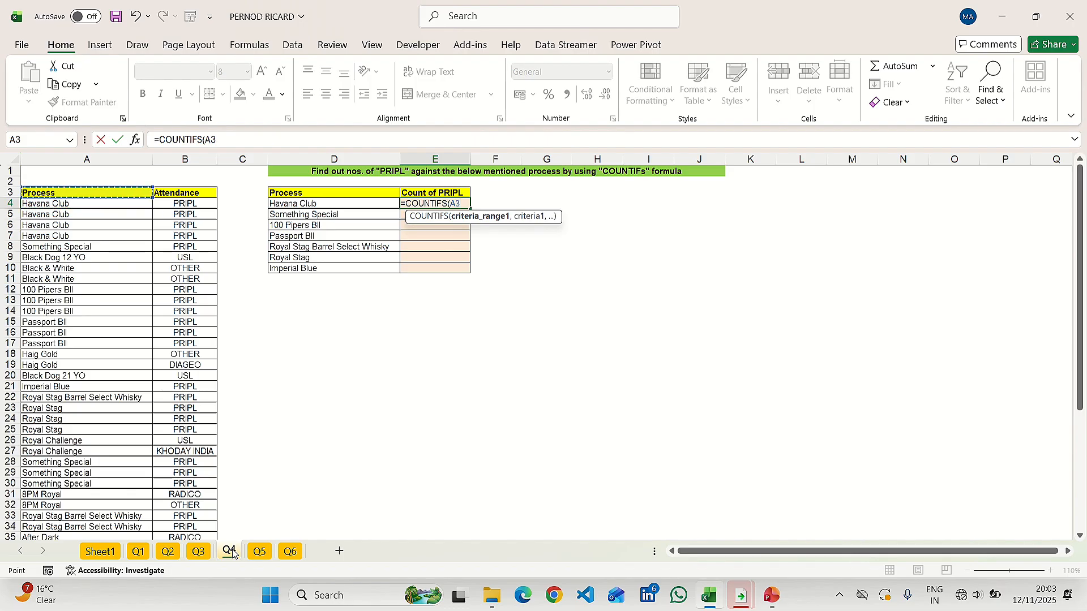
key("ctrl+shift+Down")
key("F4")
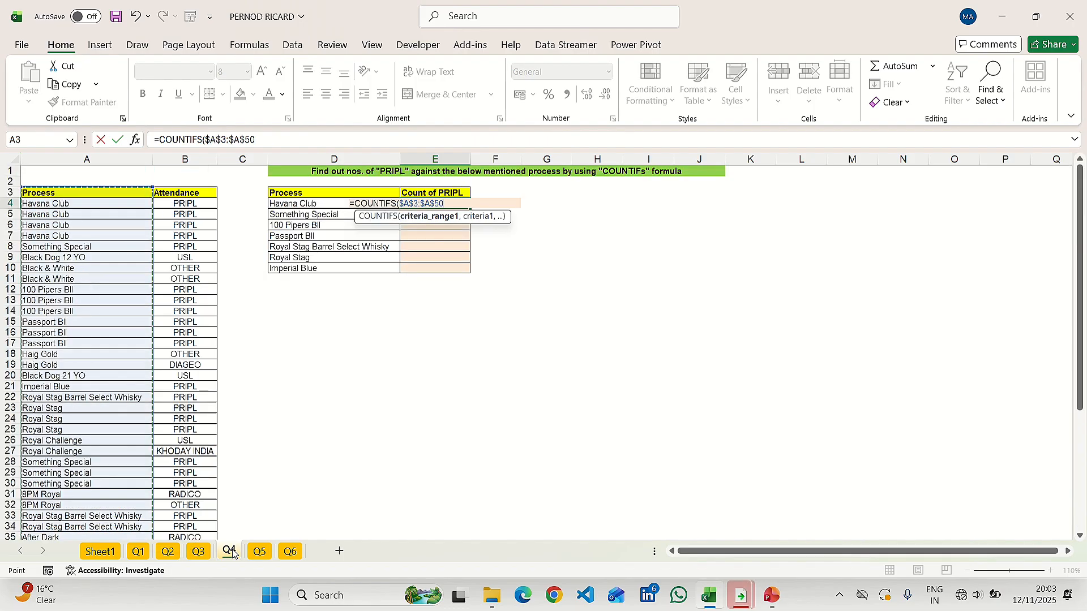
type(",")
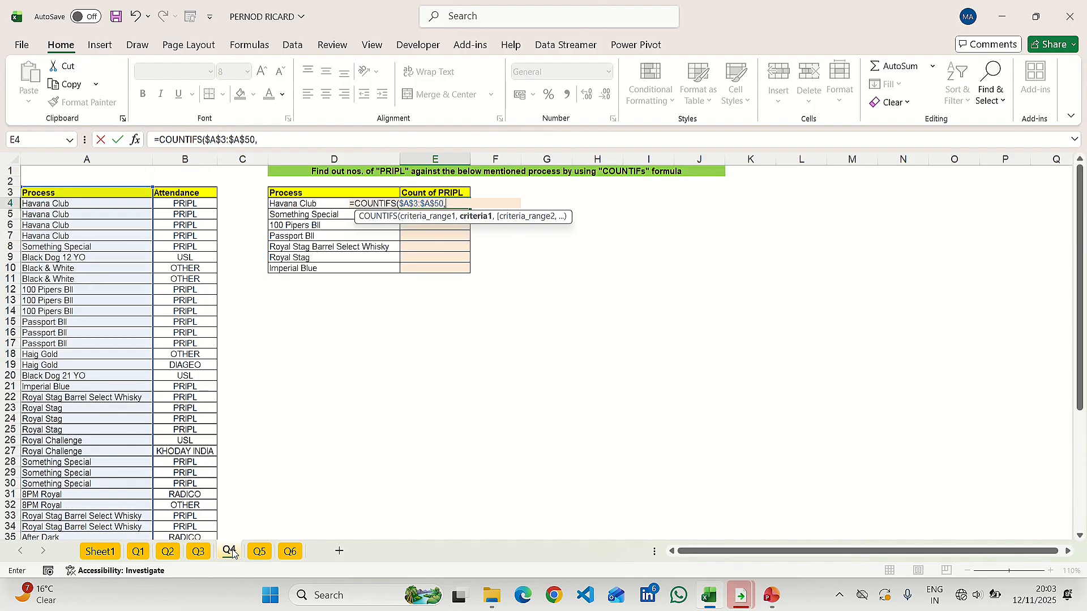
key("Left")
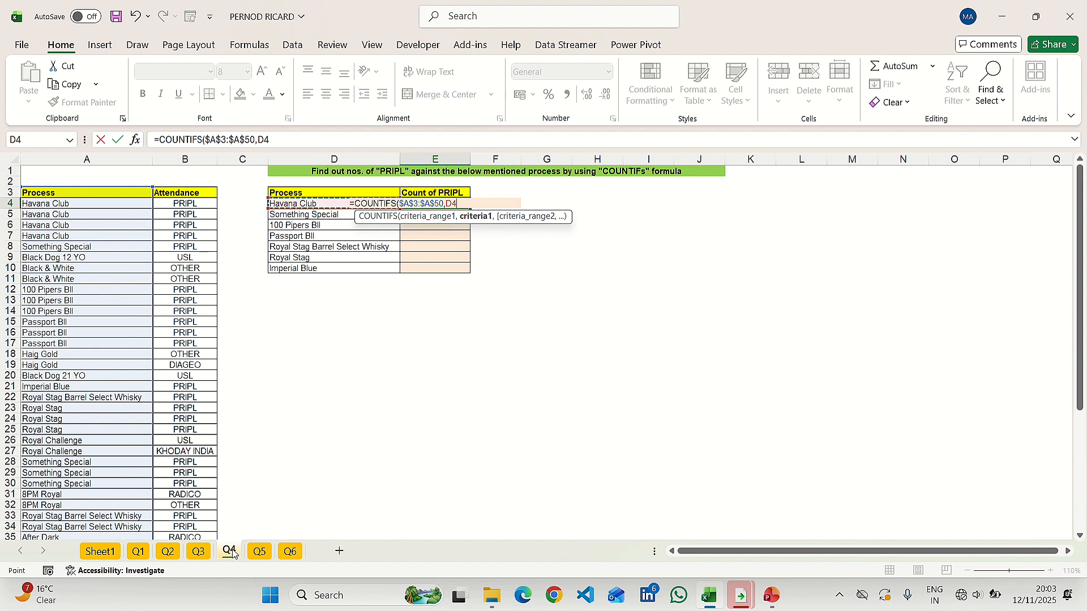
type(",")
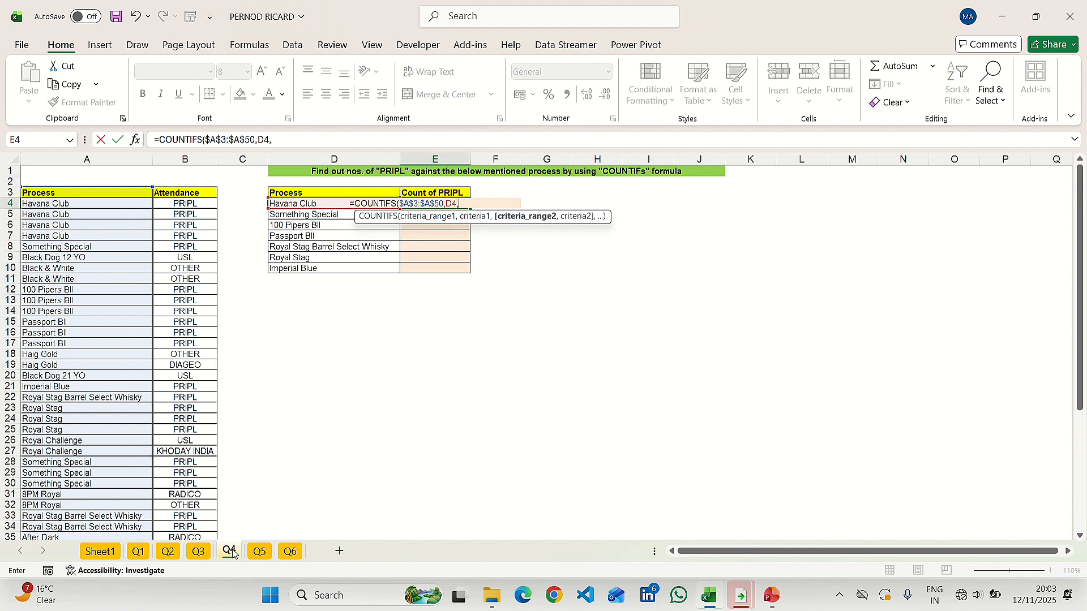
Step: Add the absolute Attendance range $B$3:$B$50 with the criterion "PRIPL" and complete the COUNTIFS formula in E4
key("Left")
key("Left")
key("Left")
key("Up")
key("ctrl+shift+Down")
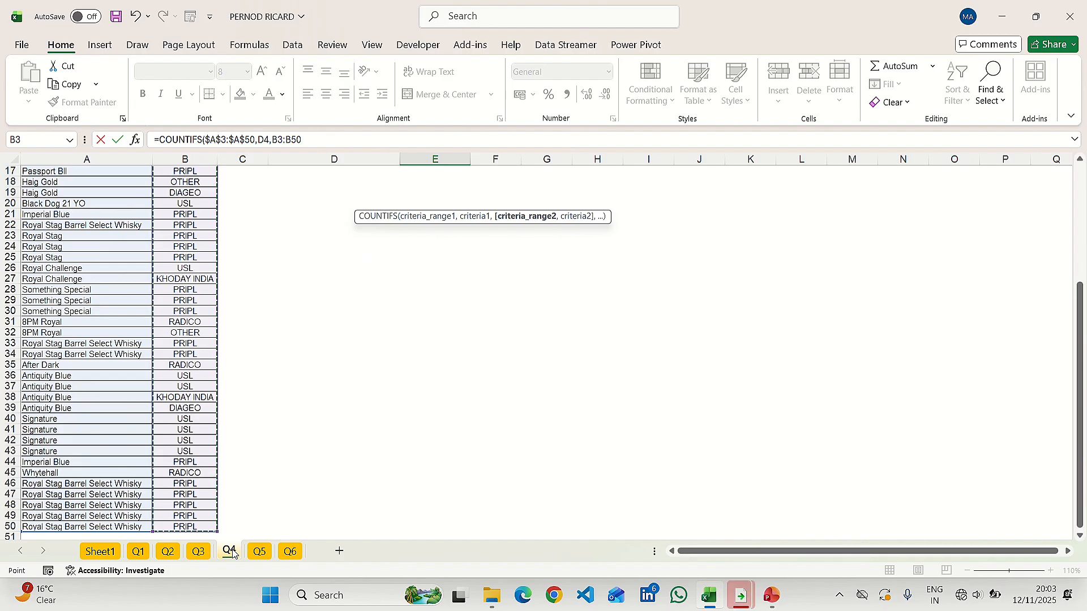
key("F4")
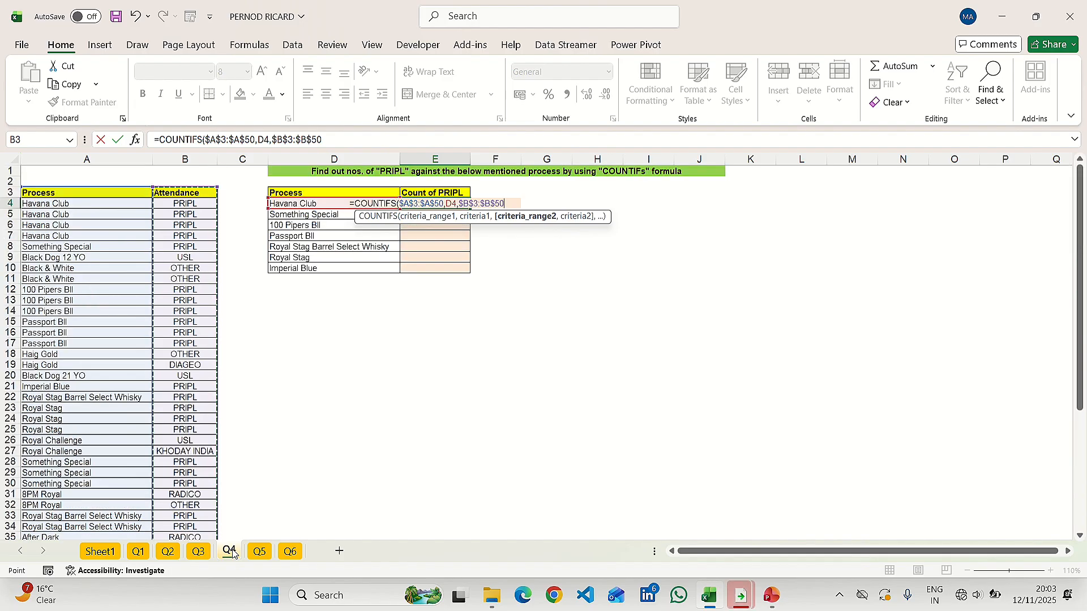
type(",")
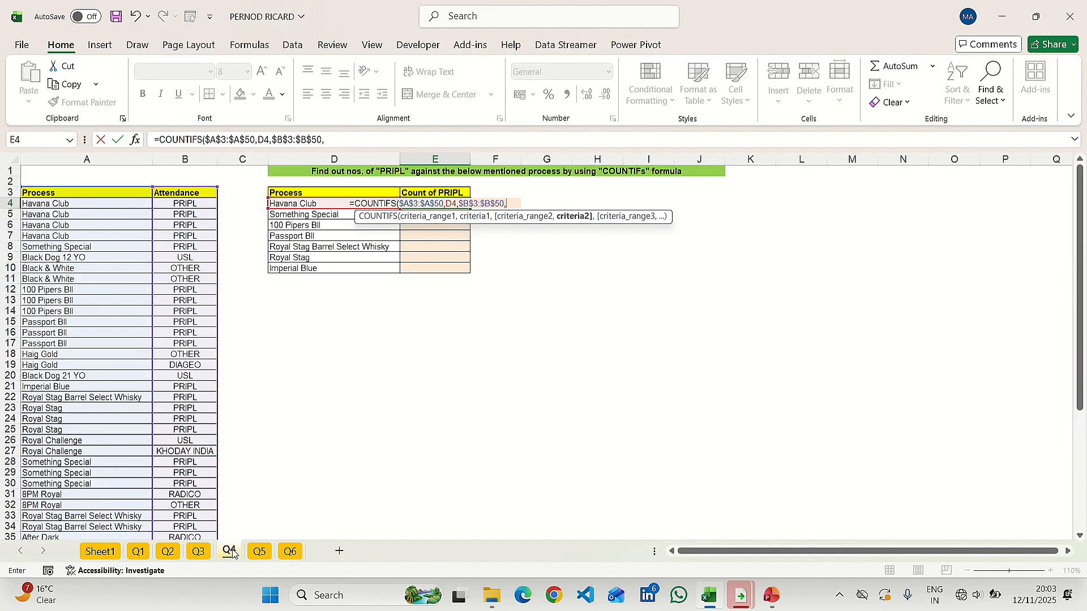
type("\"PRIP")
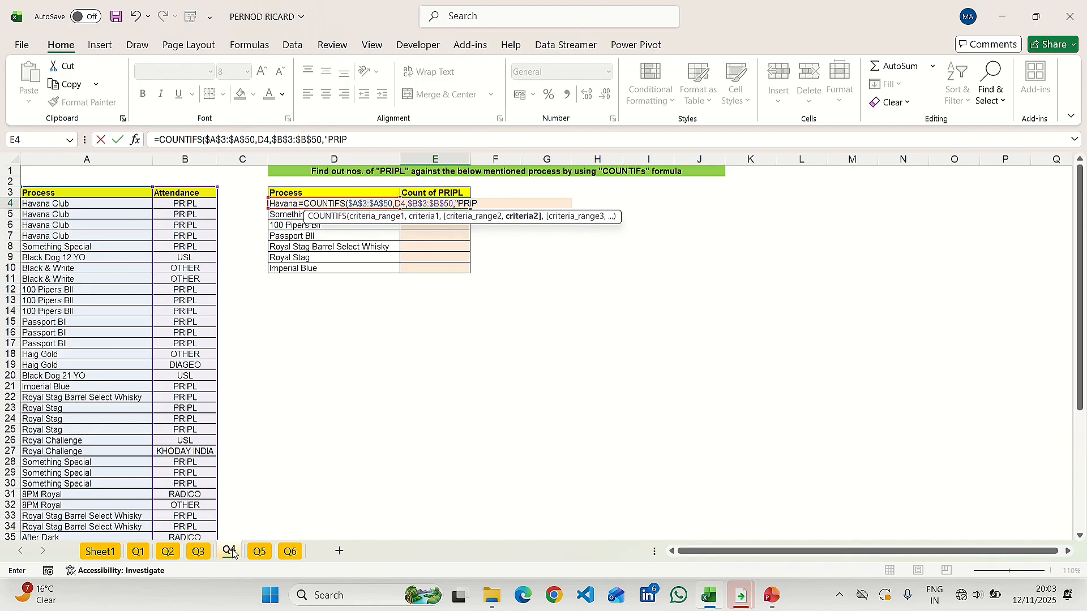
type("L\")")
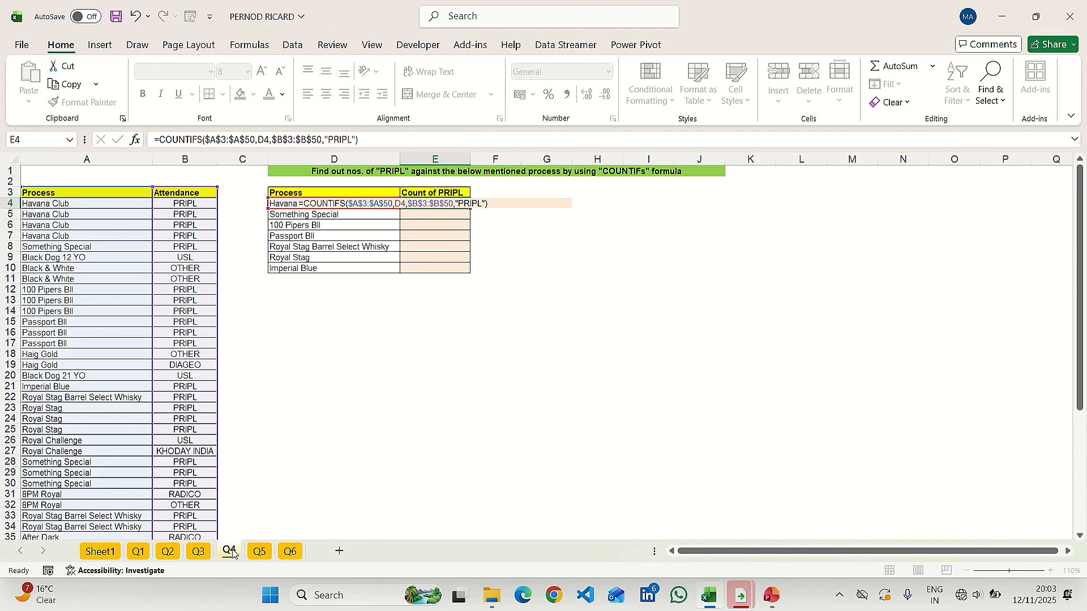
key("ctrl+Return")
Step: Fill the COUNTIFS formula from E4 down through E10 for all the listed processes
key("Left")
key("ctrl+Down")
key("Right")
key("ctrl+shift+Up")
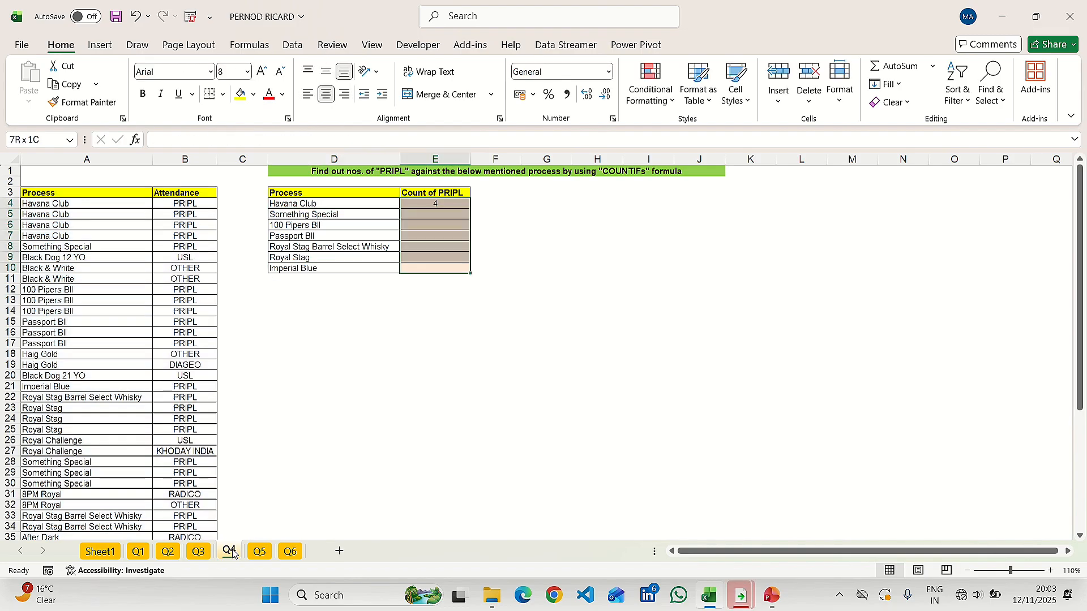
key("ctrl+d")
key("Left")
key("Up")
key("Up")
key("Up")
key("Up")
key("Up")
key("Up")
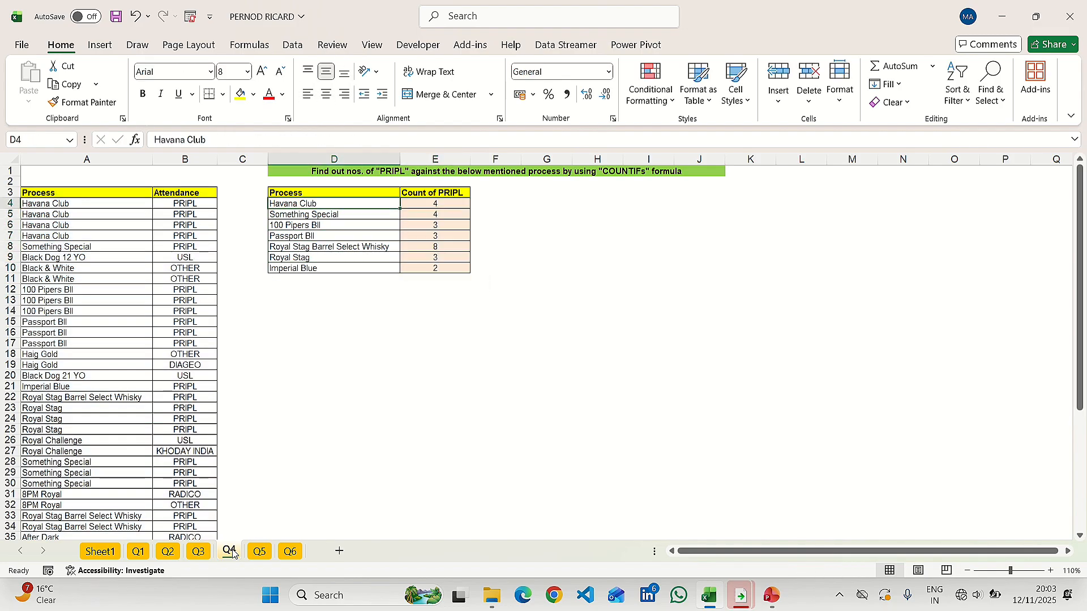
Step: Turn on filtering for the source table and filter its Process column to Havana Club only
key("Right")
key("Left")
key("Home")
key("Up")
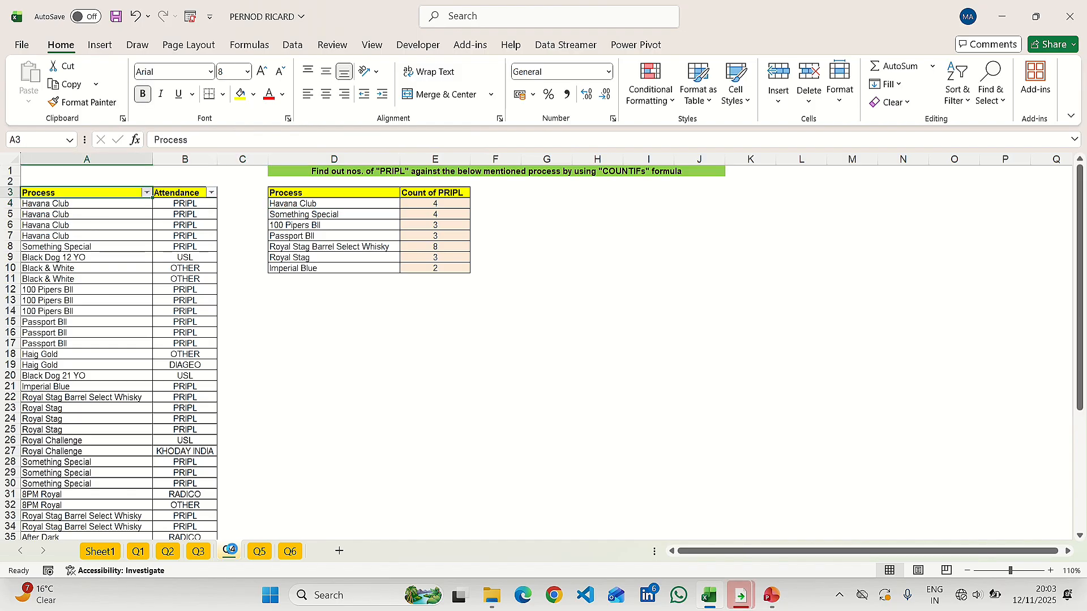
key("alt+Down")
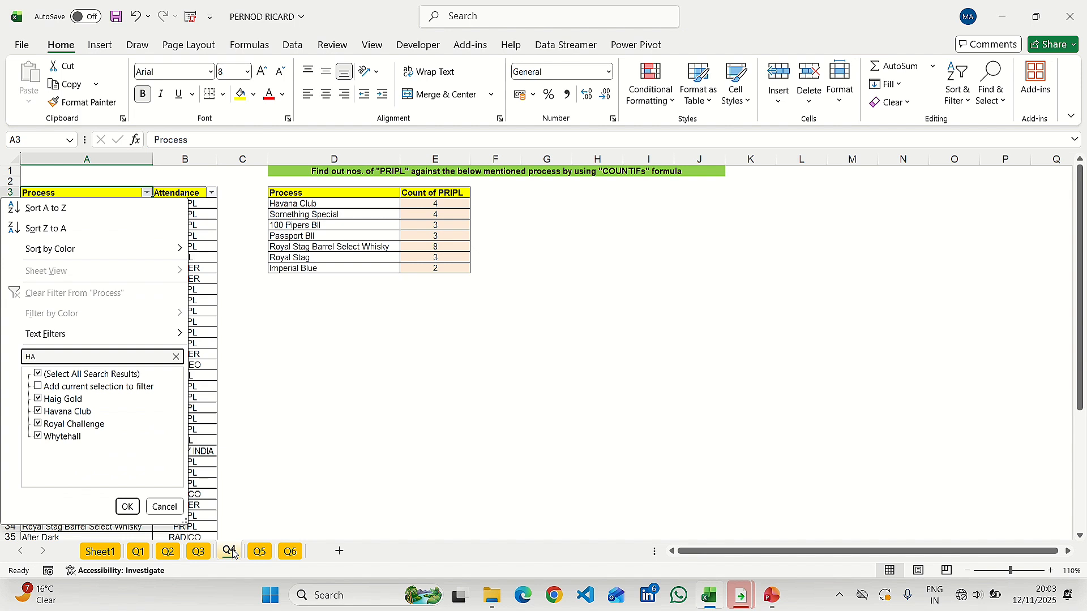
key("Tab")
key("Tab")
key("space")
key("Down")
key("Down")
key("Down")
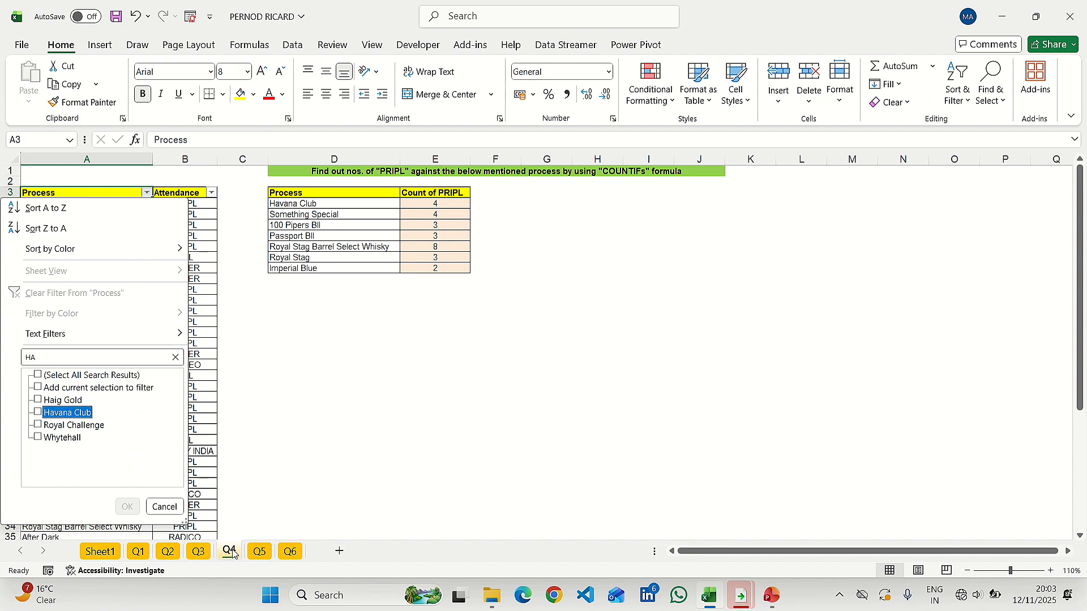
key("space")
key("Return")
Step: Check the Attendance entries of the filtered Havana Club rows, and remove the filter from the source table
key("Right")
key("Down")
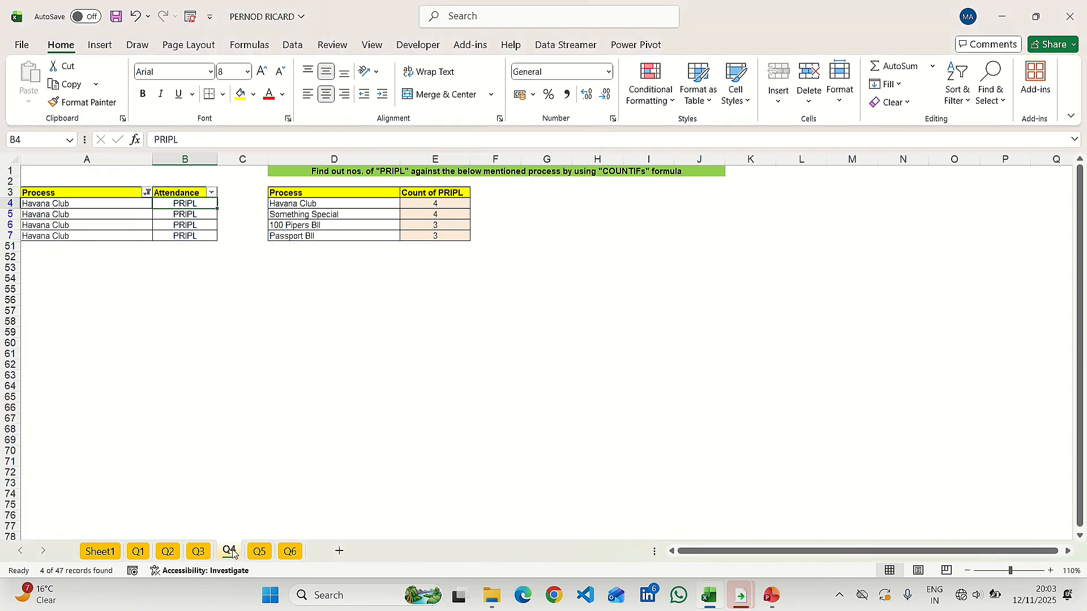
key("ctrl+shift+Down")
key("Up")
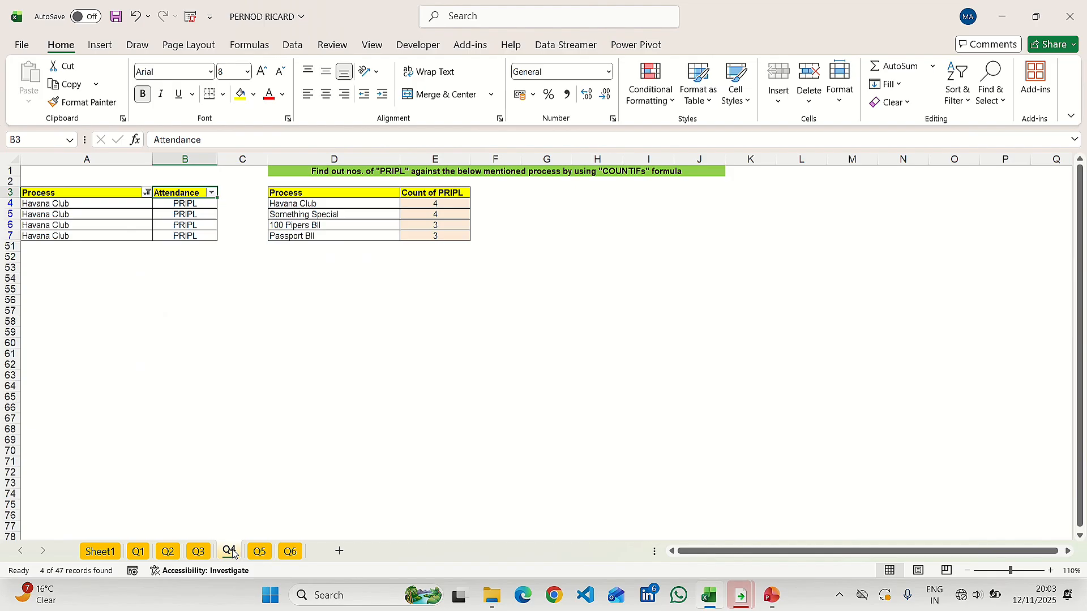
key("ctrl+shift+l")
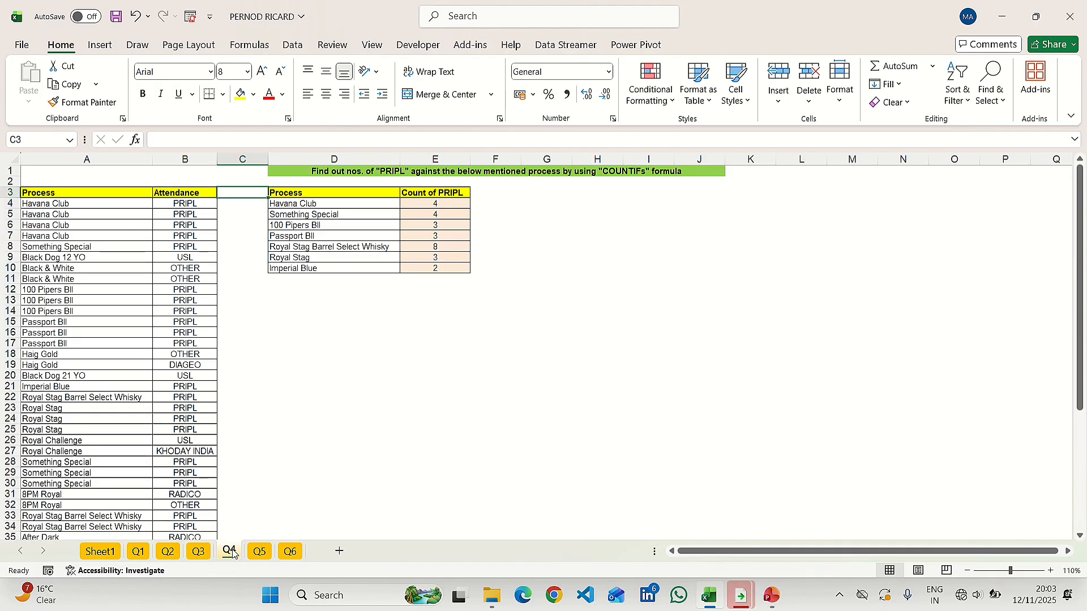
key("Left")
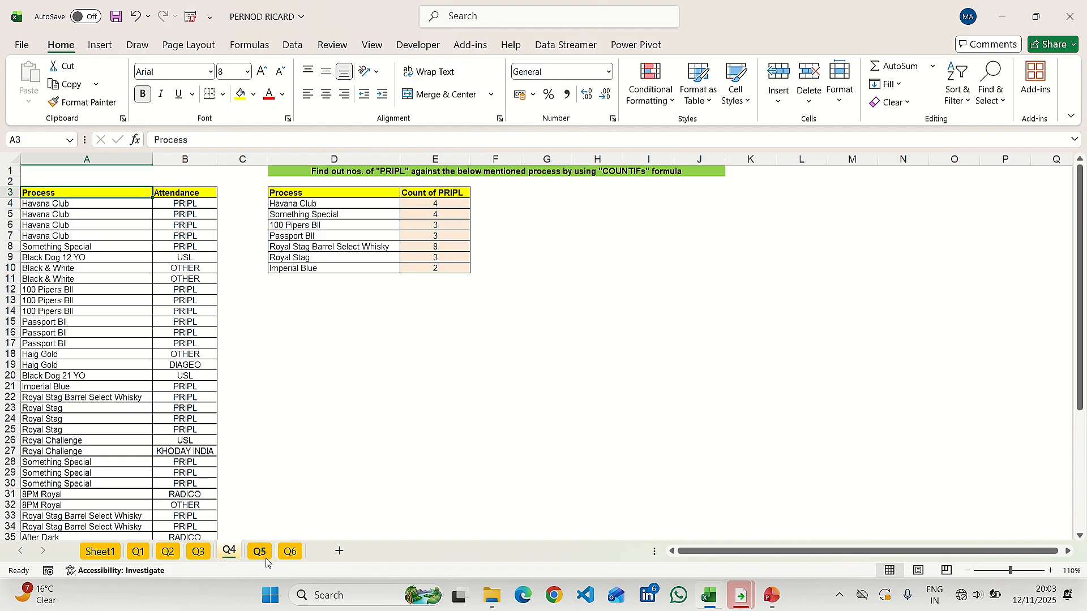
Step: Review the Q4 question heading in D1 against the Process and Count of PRIPL columns of the results table
left_click(627, 174)
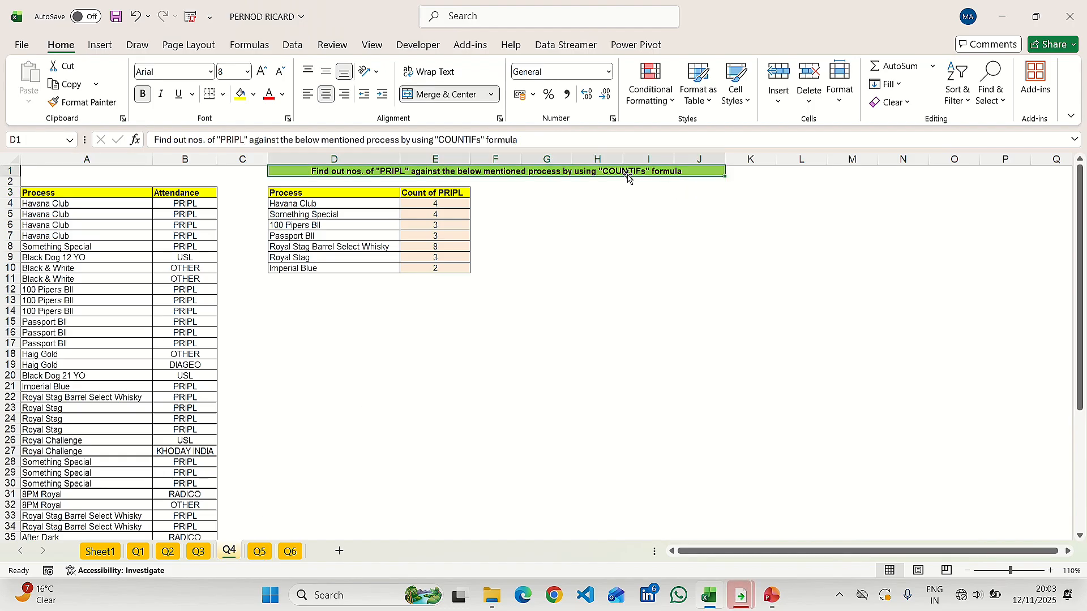
key("Left")
key("Left")
key("Left")
key("Right")
key("Right")
key("Right")
key("Down")
key("Down")
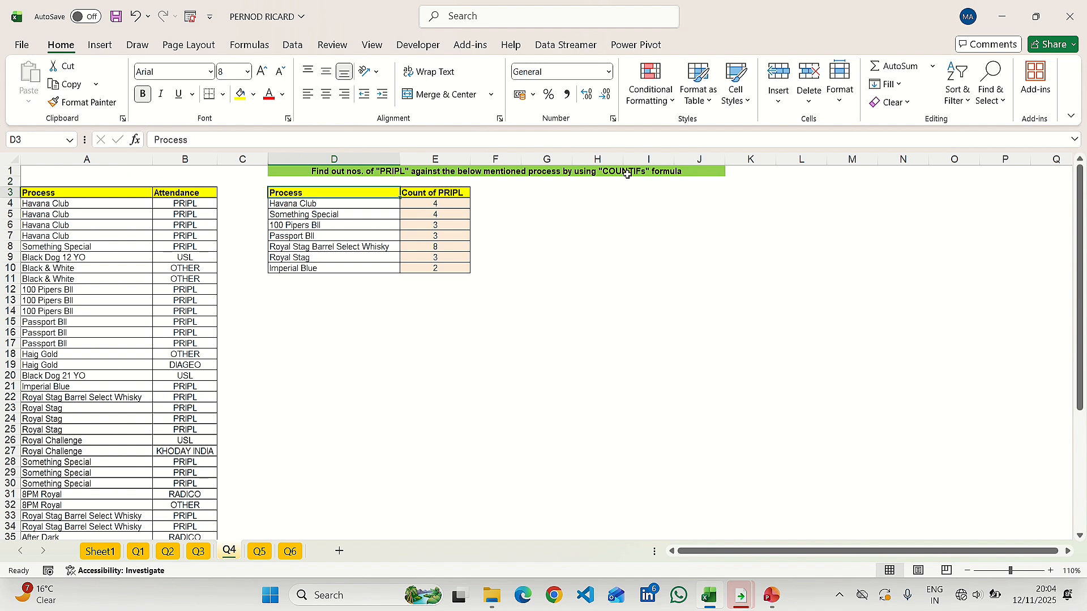
key("Right")
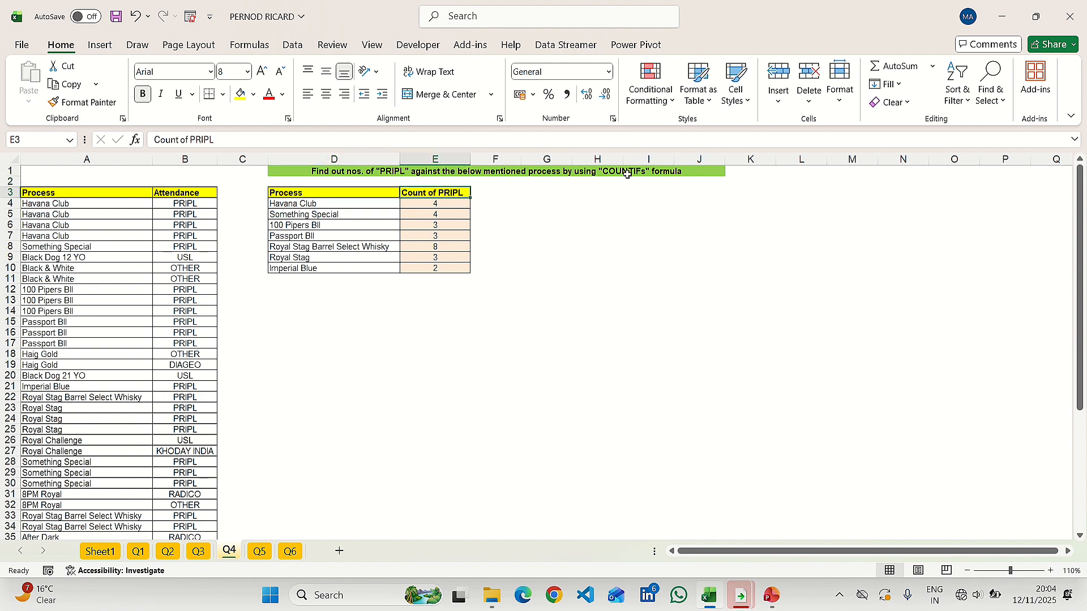
key("Down")
key("Up")
key("Left")
key("Right")
key("Left")
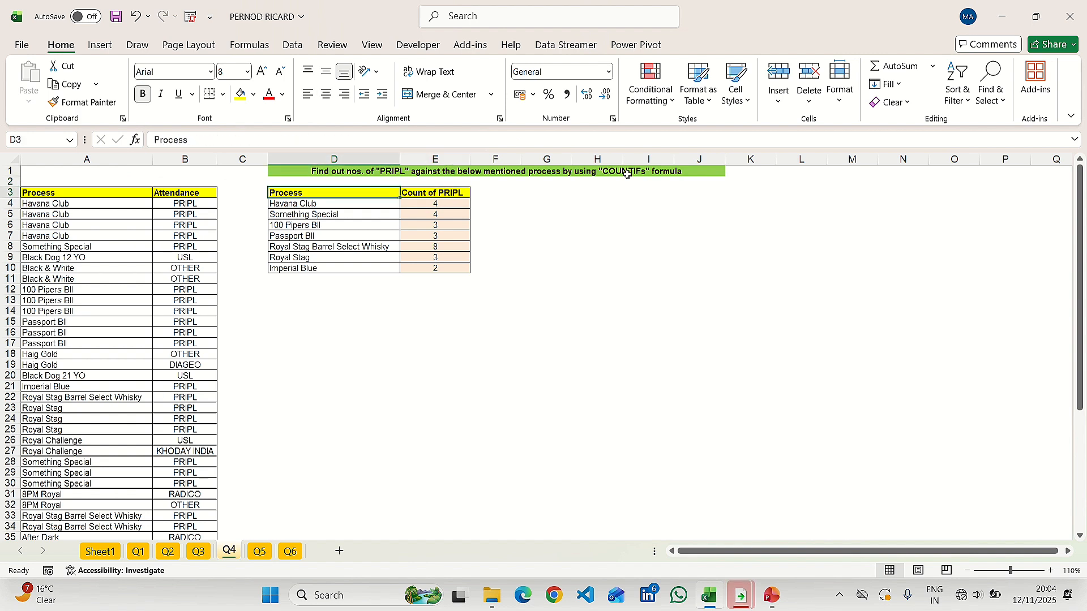
Step: Open the Q5 sheet and examine the question on populating First Name and Last Name from the Name column
left_click(260, 552)
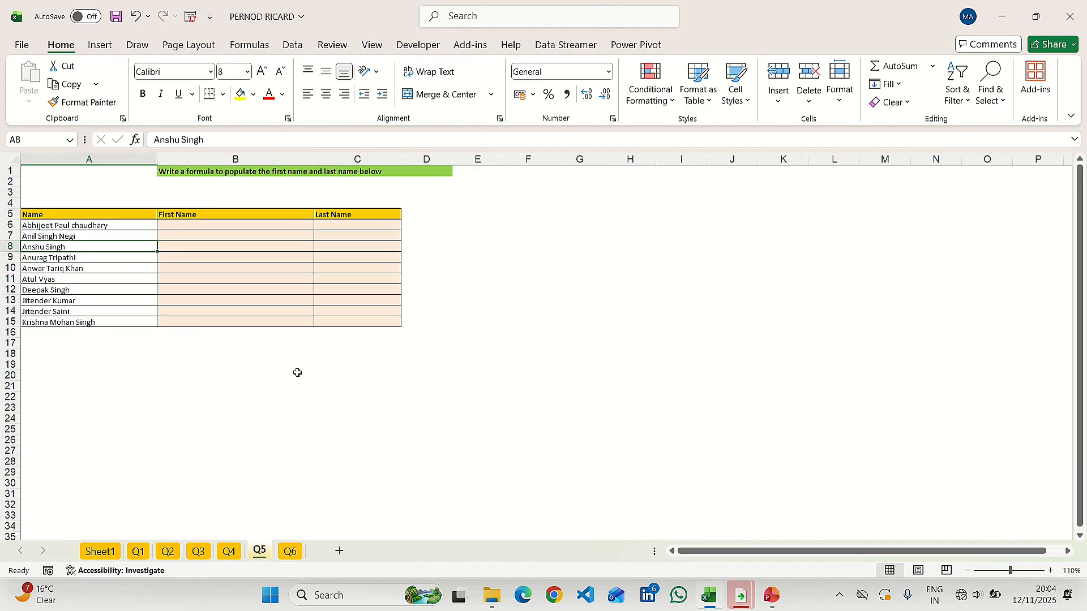
key("Up")
key("Up")
key("Up")
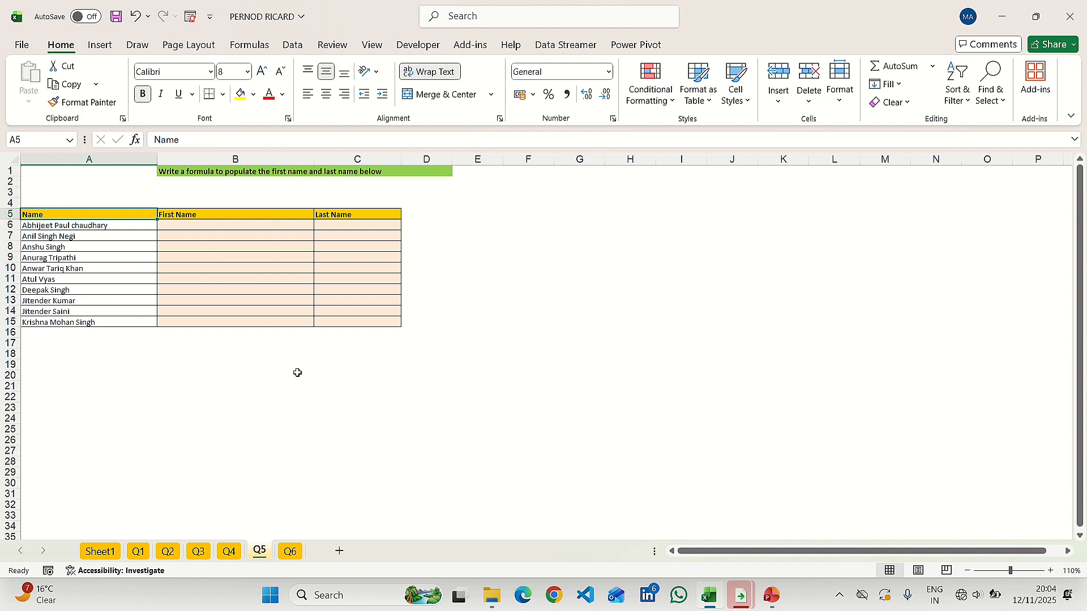
key("Down")
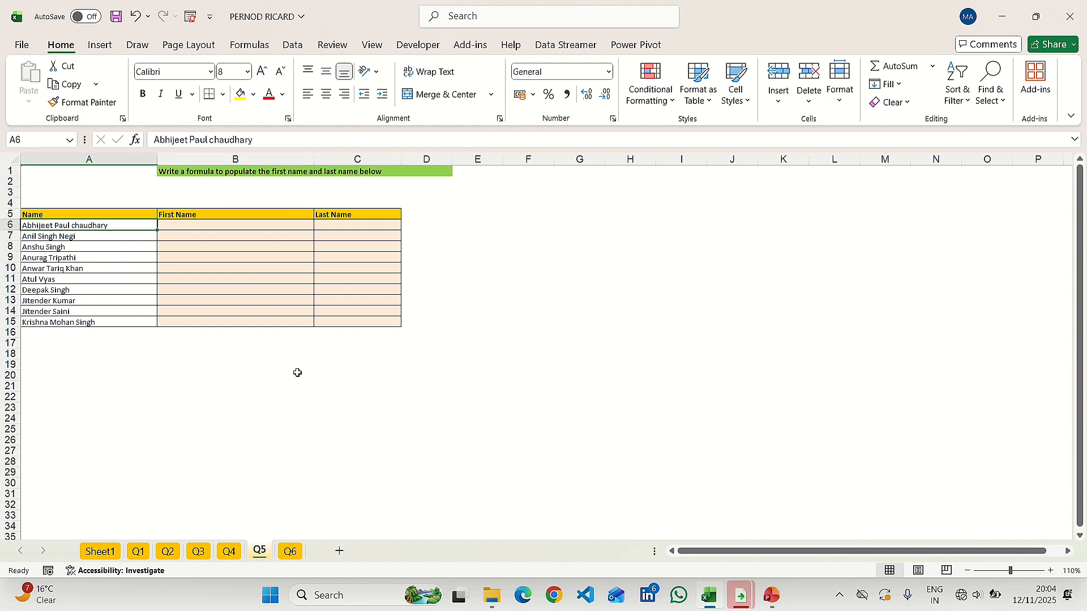
Step: Enter =LEFT(A6,2) in B6 to try extracting the first name with a fixed character count
key("Up")
key("Right")
key("Down")
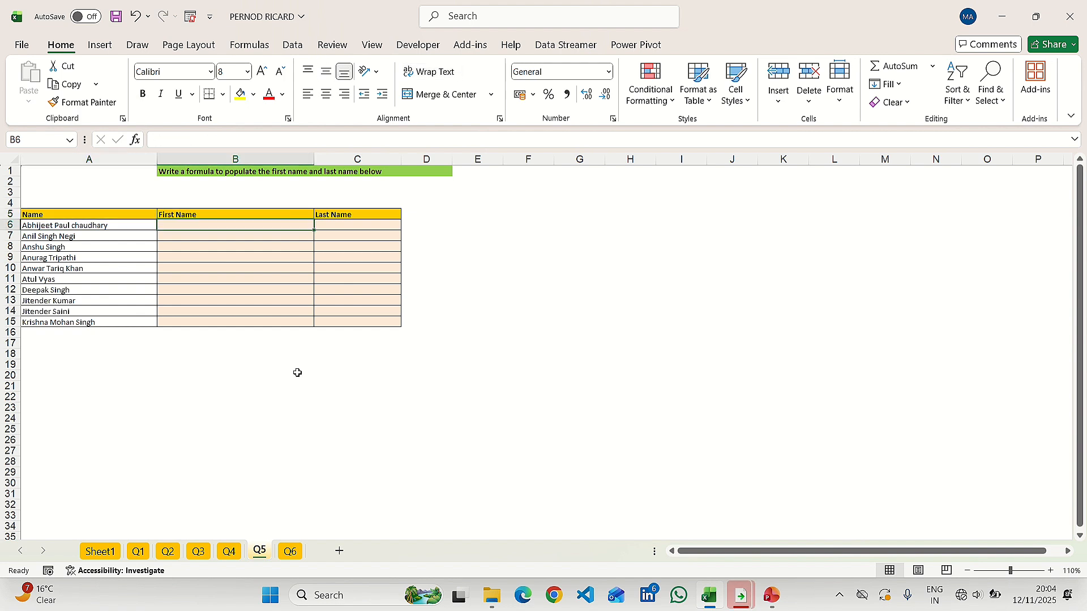
type("=")
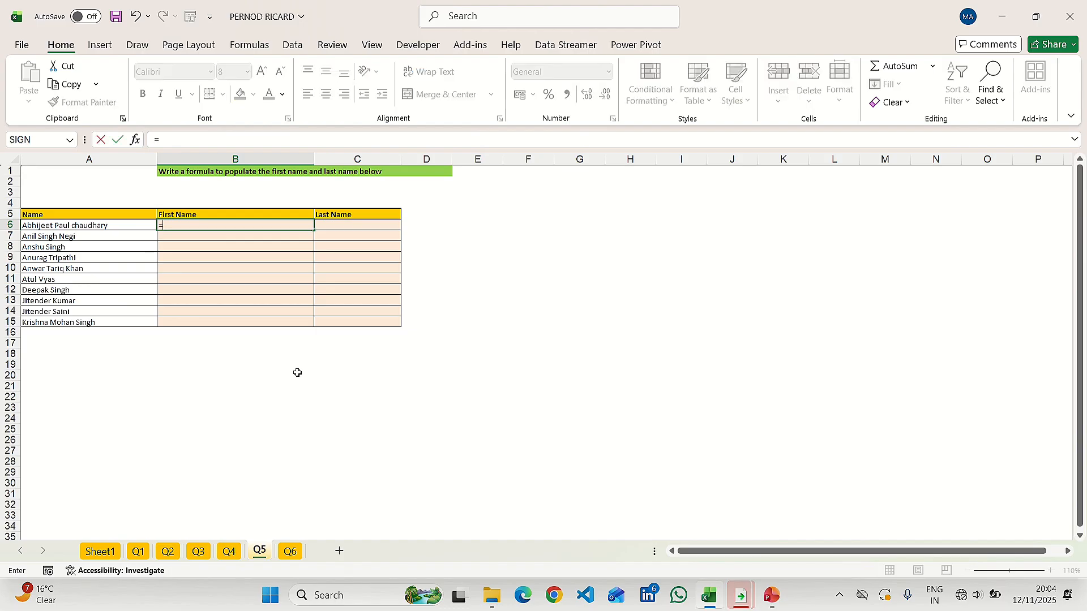
type("LEFT(")
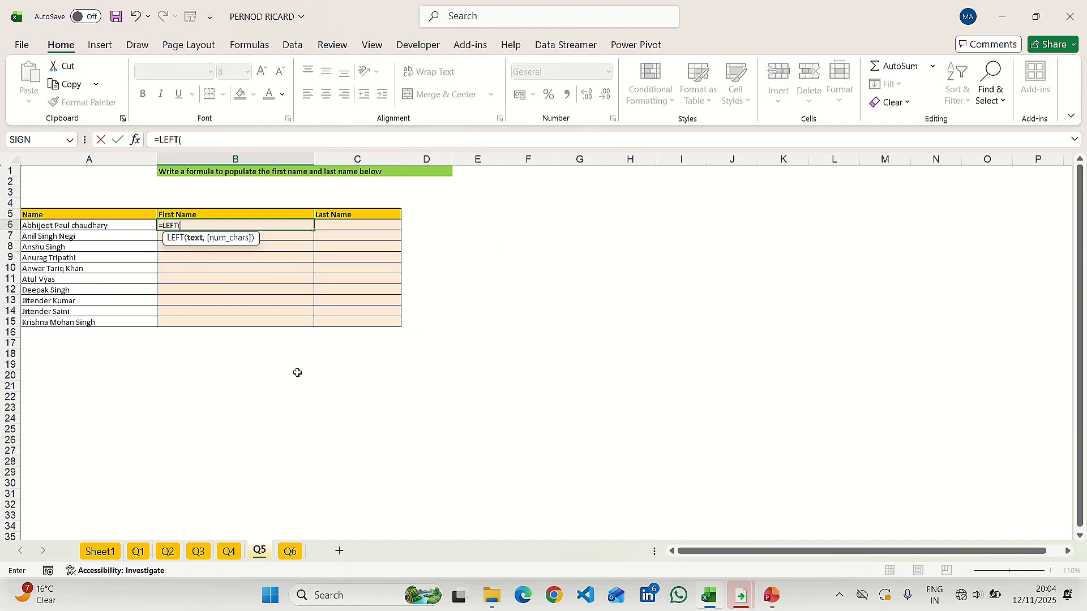
key("Left")
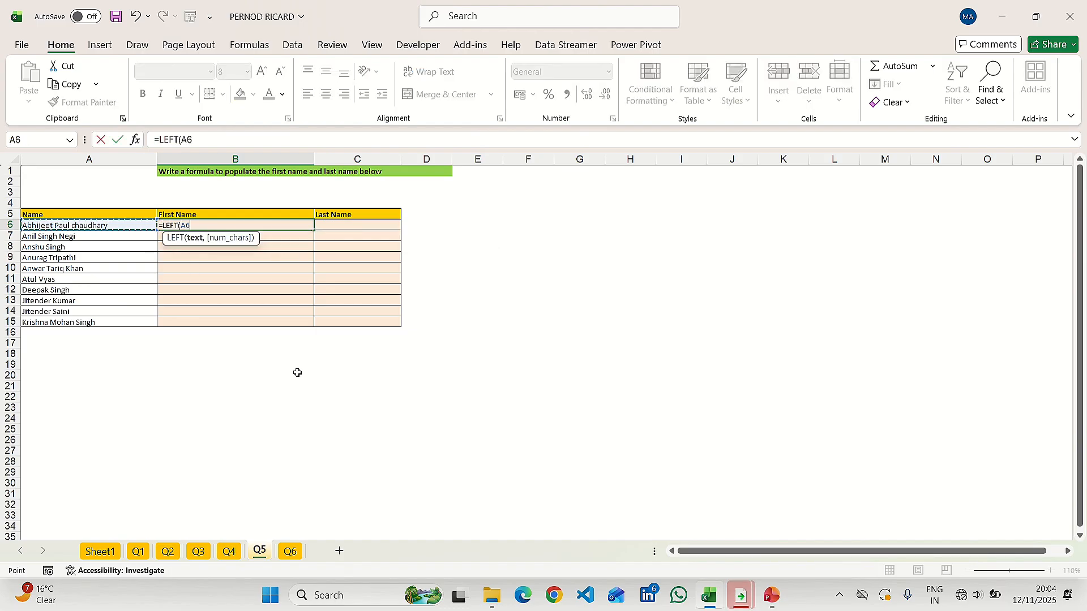
type(",2")
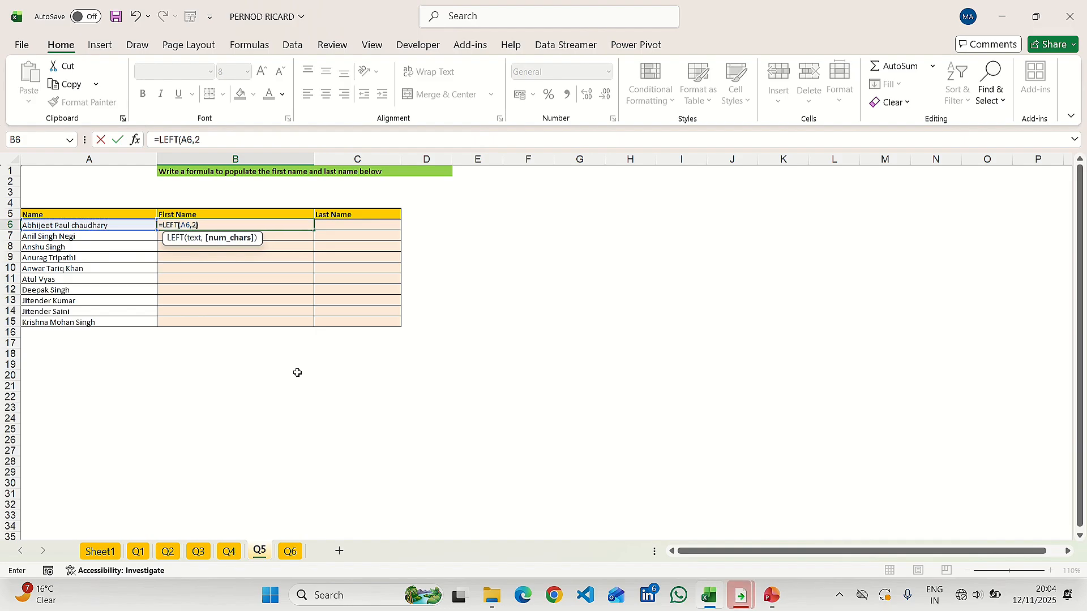
key("Return")
key("Up")
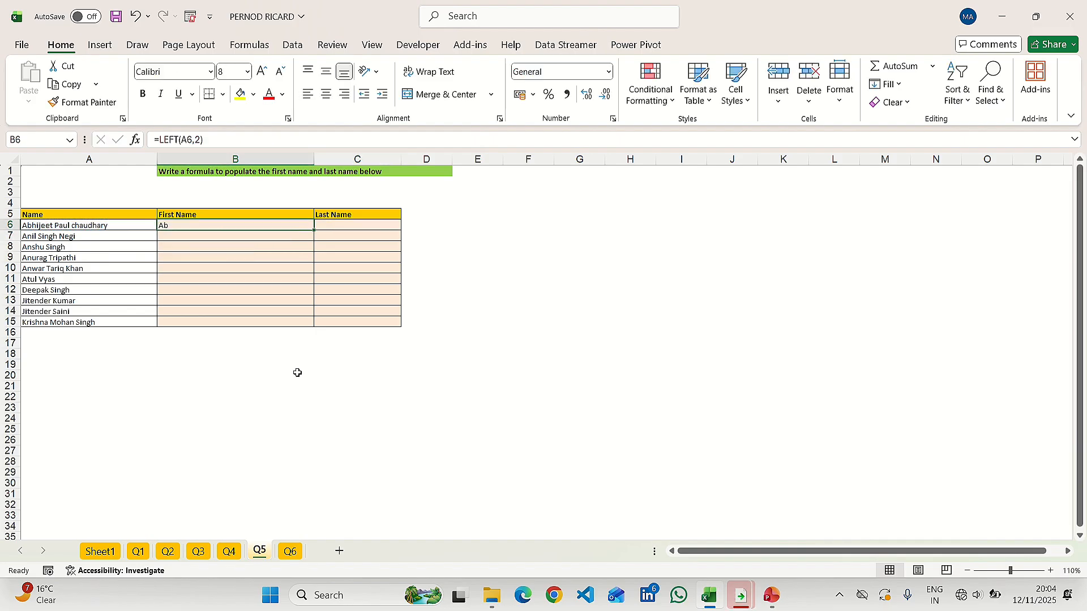
Step: Examine the num_chars argument of the LEFT formula in B6 against the name in A6
key("Left")
key("Right")
key("F2")
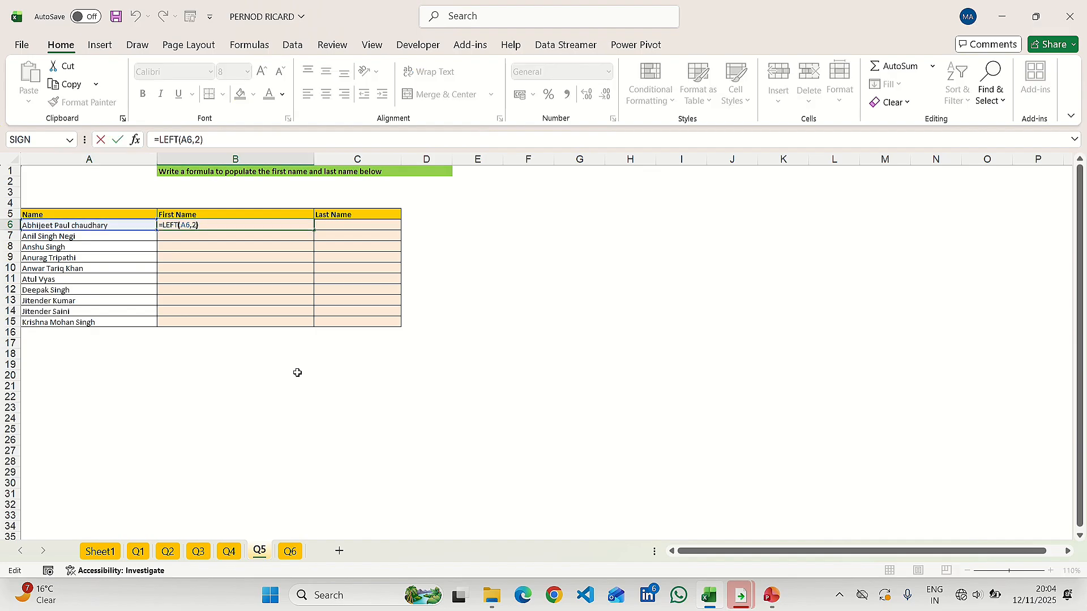
key("Left")
key("Left")
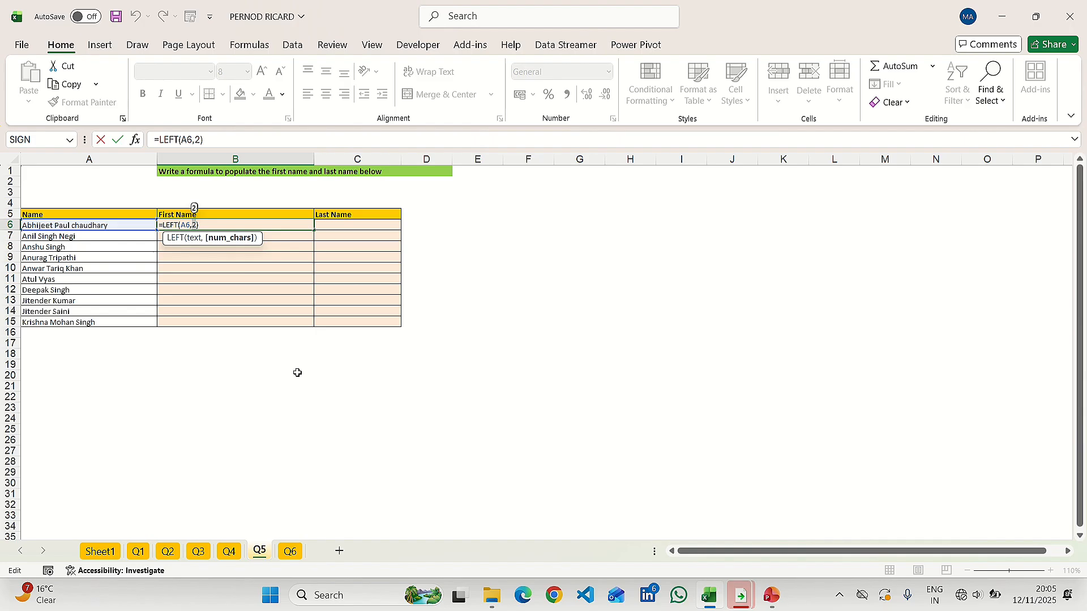
key("Return")
key("Up")
key("Left")
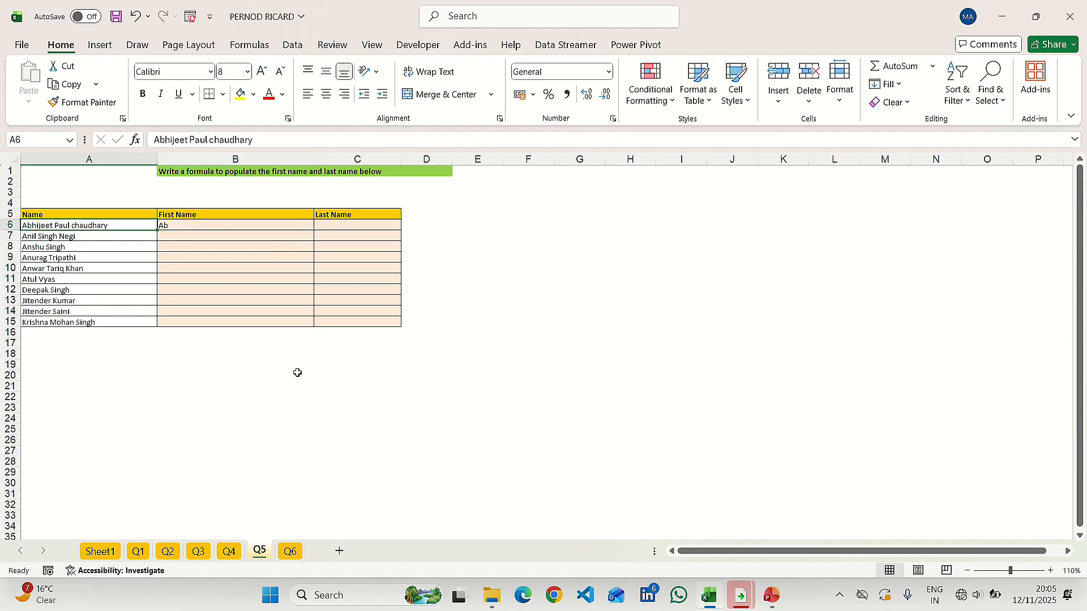
Step: Compare the first-name lengths across the Name column with the fixed character count used in B6
key("Down")
key("Down")
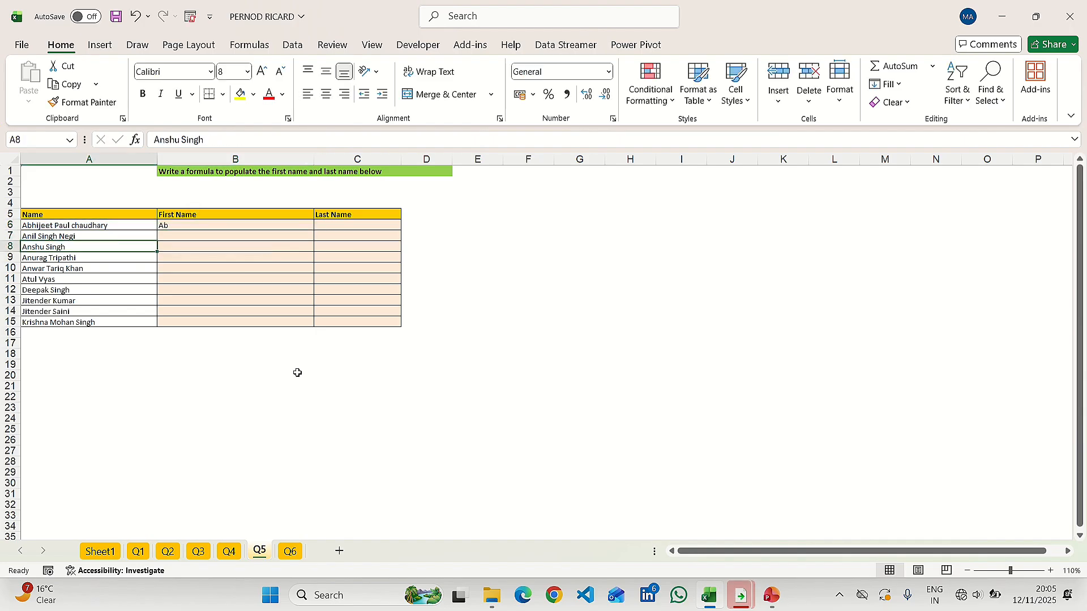
key("Up")
key("Up")
key("Right")
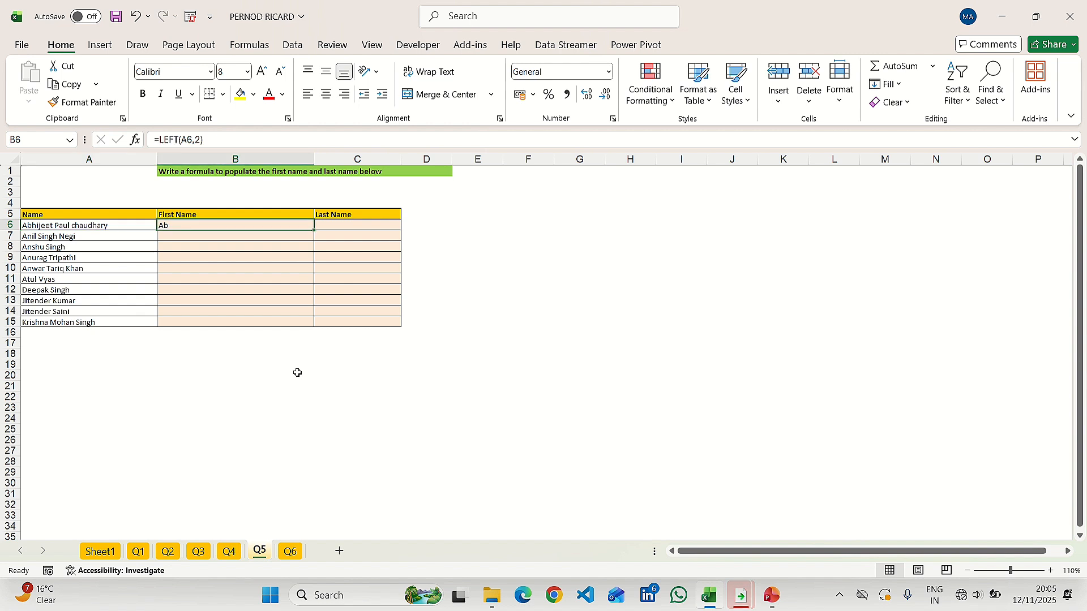
key("Down")
key("Down")
key("Down")
key("Down")
key("Up")
key("Up")
key("Up")
key("Up")
key("Left")
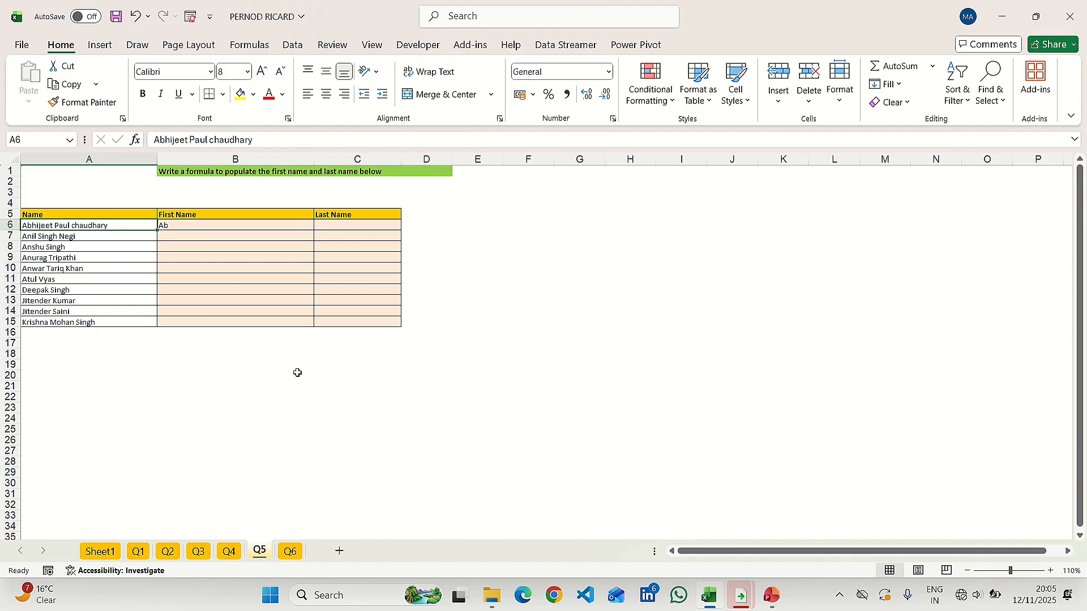
key("Right")
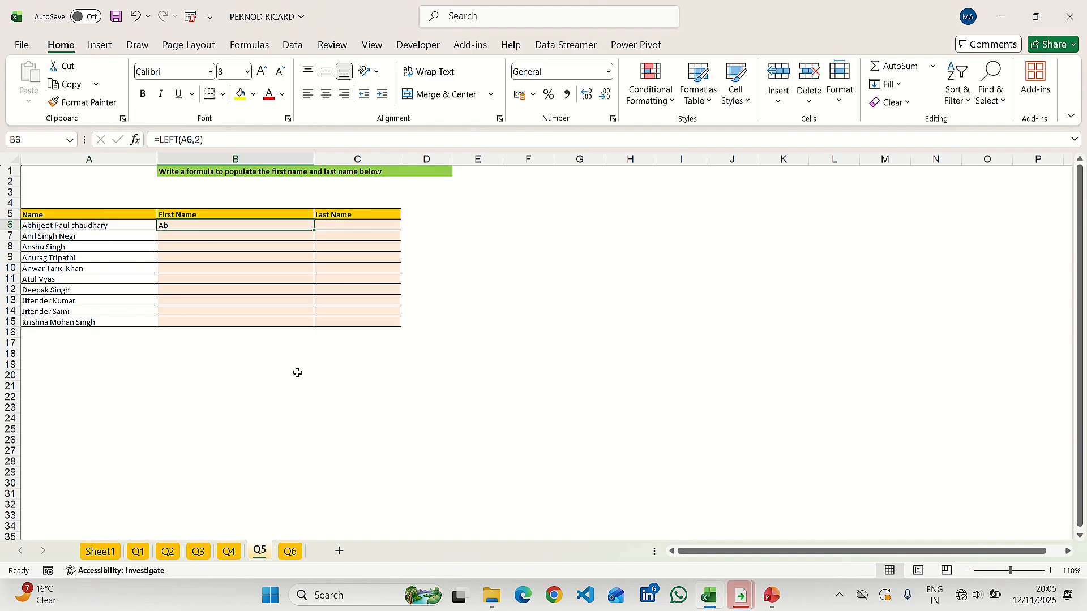
Step: Replace the formula in B6 with =SEARCH(" ",A6) to locate the first space in the name
key("Delete")
type("=SEAR")
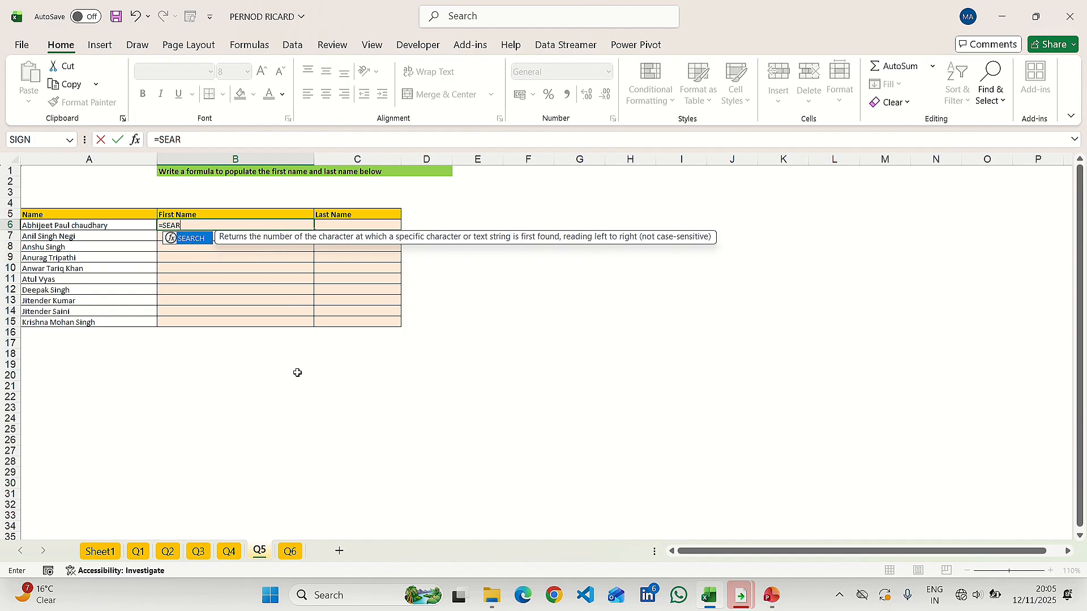
key("Tab")
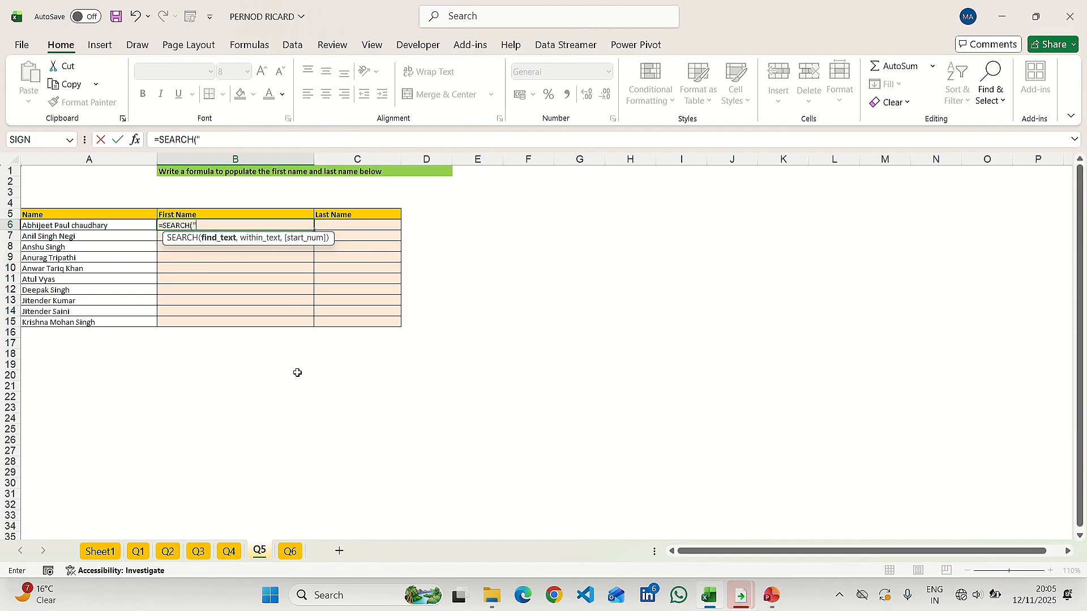
type("\"")
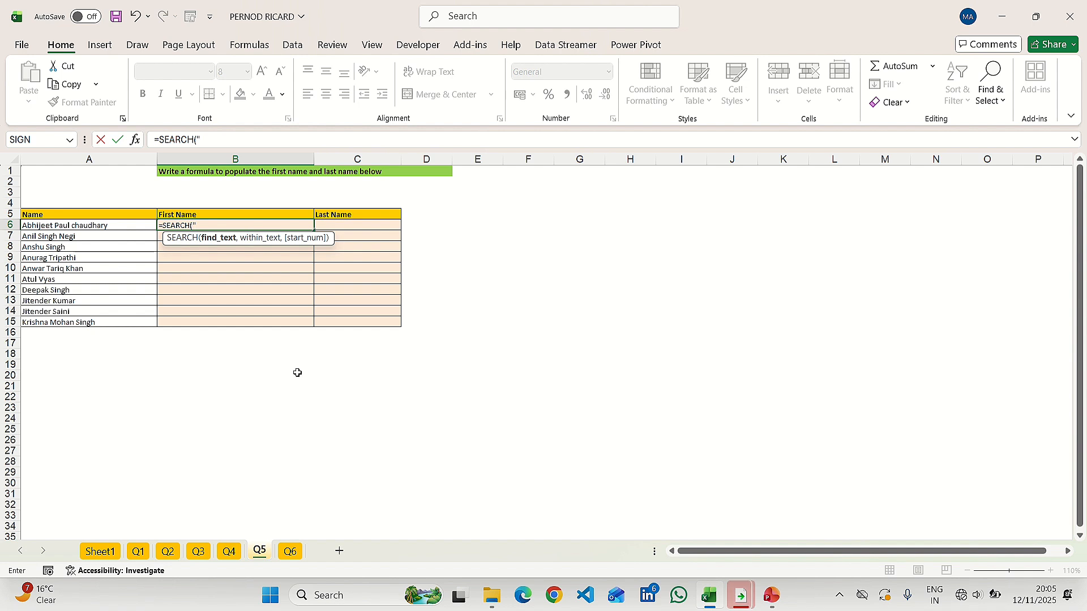
type("\",")
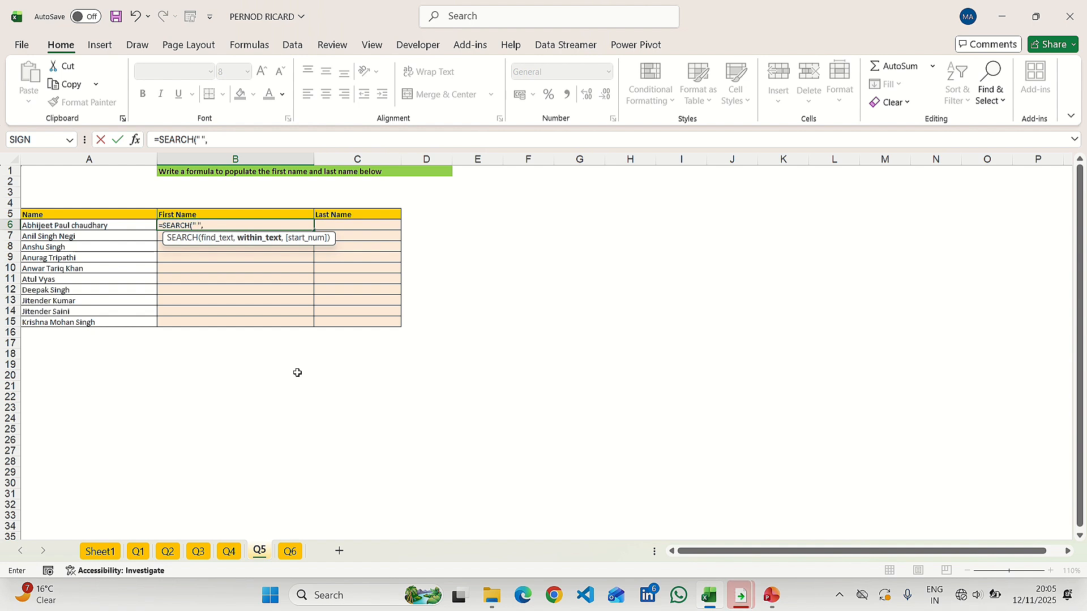
key("Left")
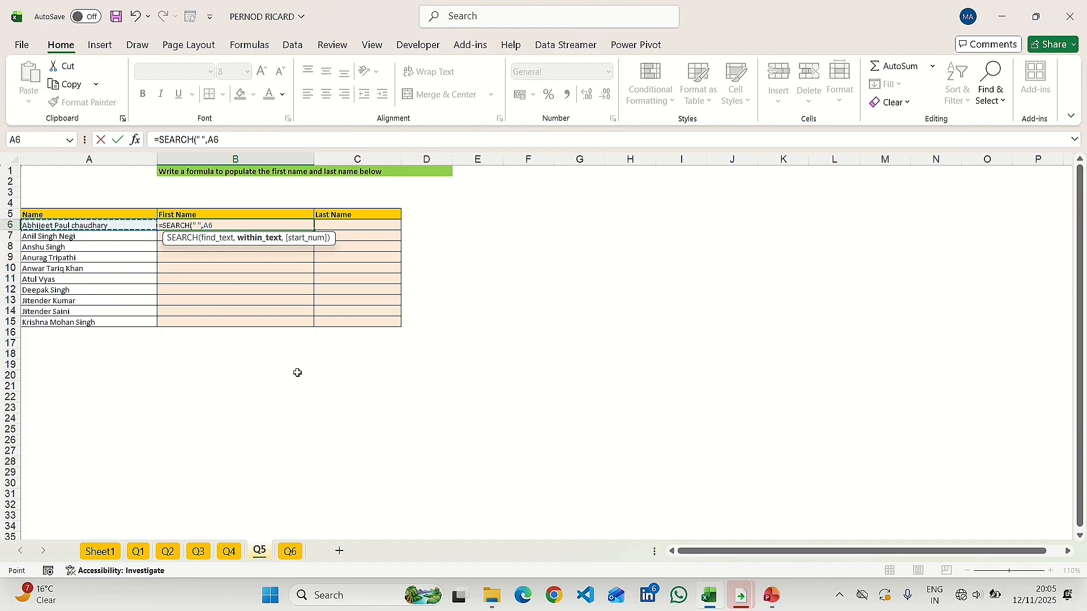
type(")")
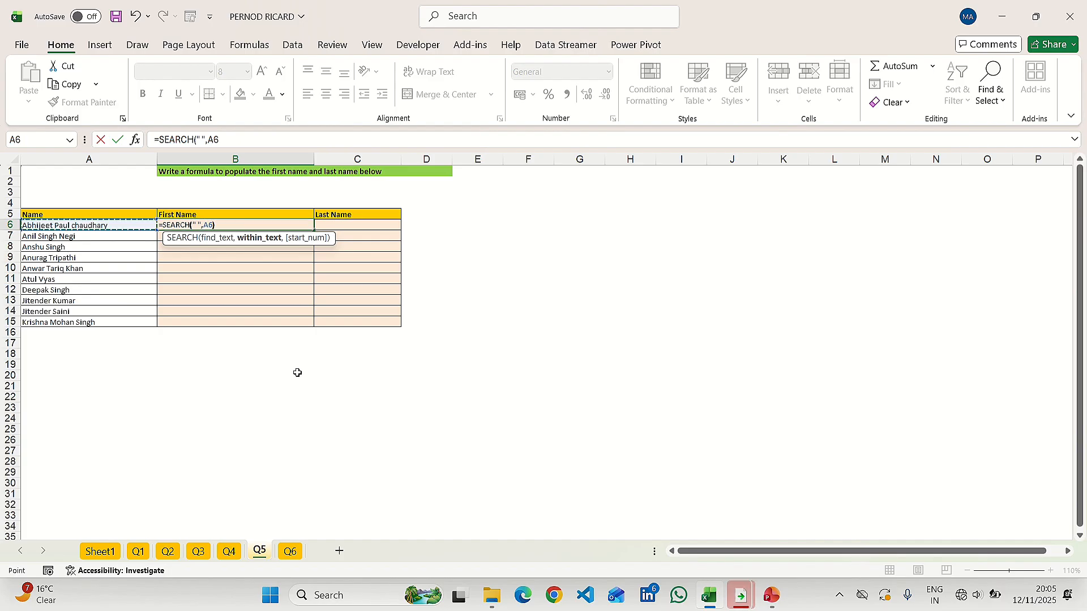
key("Return")
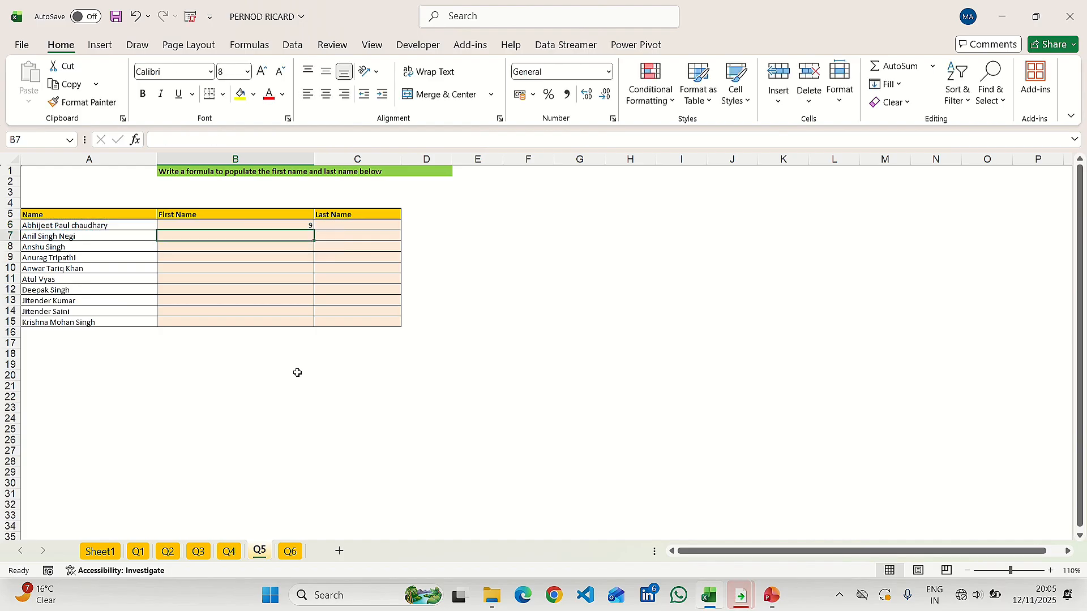
Step: Fill the SEARCH formula from B6 down to B15 for all names
key("Up")
key("Left")
key("ctrl+Down")
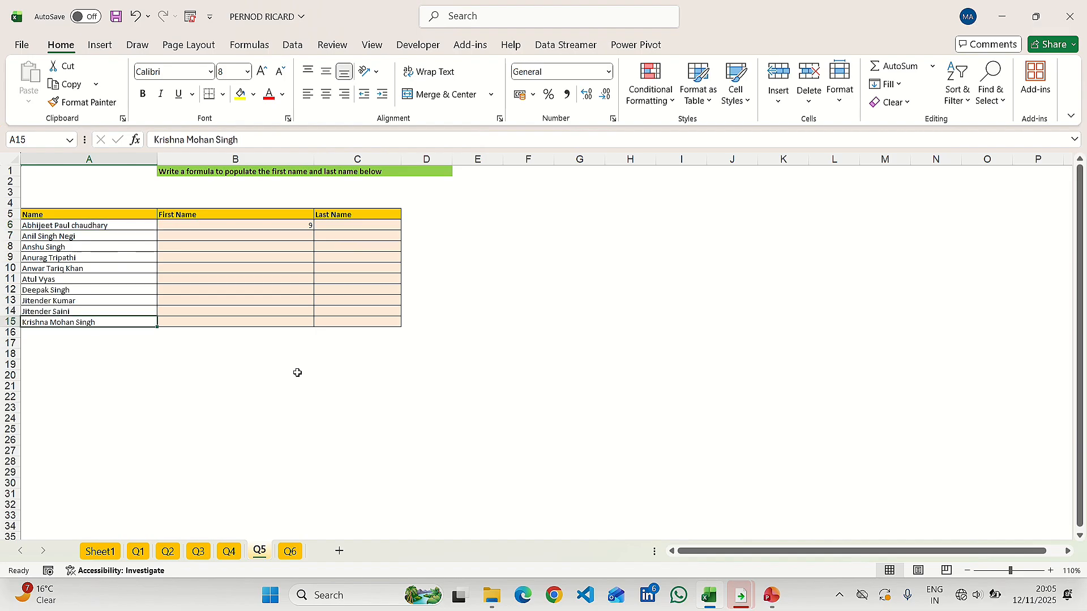
key("Right")
key("ctrl+shift+Up")
key("ctrl+d")
Step: Review the space positions in the First Name column against the corresponding names, up to row 7
key("Up")
key("Up")
key("Up")
key("Up")
key("Up")
key("Up")
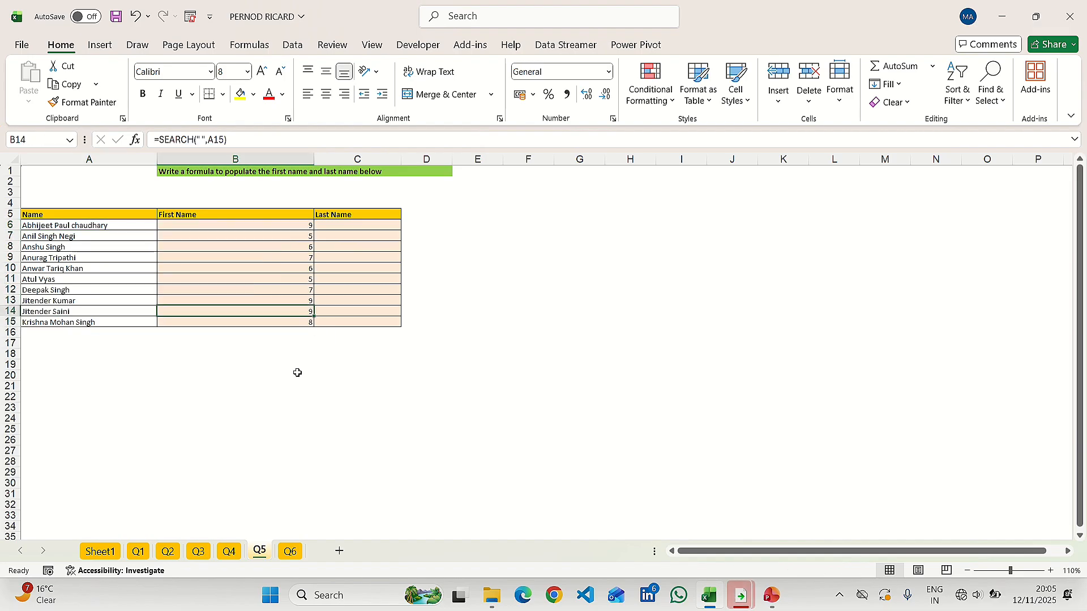
key("Up")
key("Up")
key("Left")
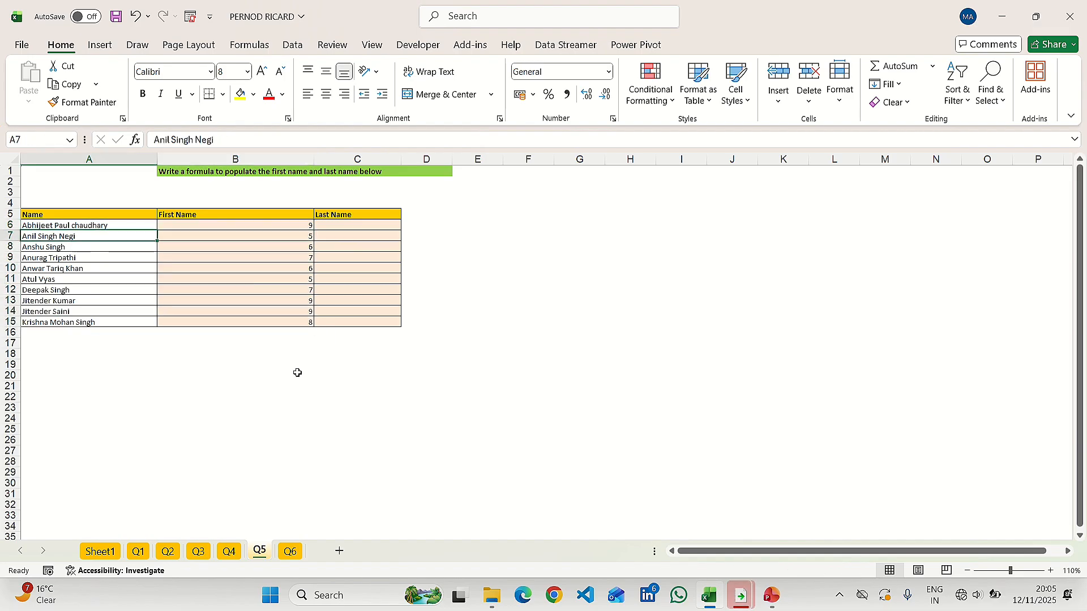
Step: Change the formula in B6 to =SEARCH(" ",A6)-1 and fill it down to B15
key("Right")
key("Up")
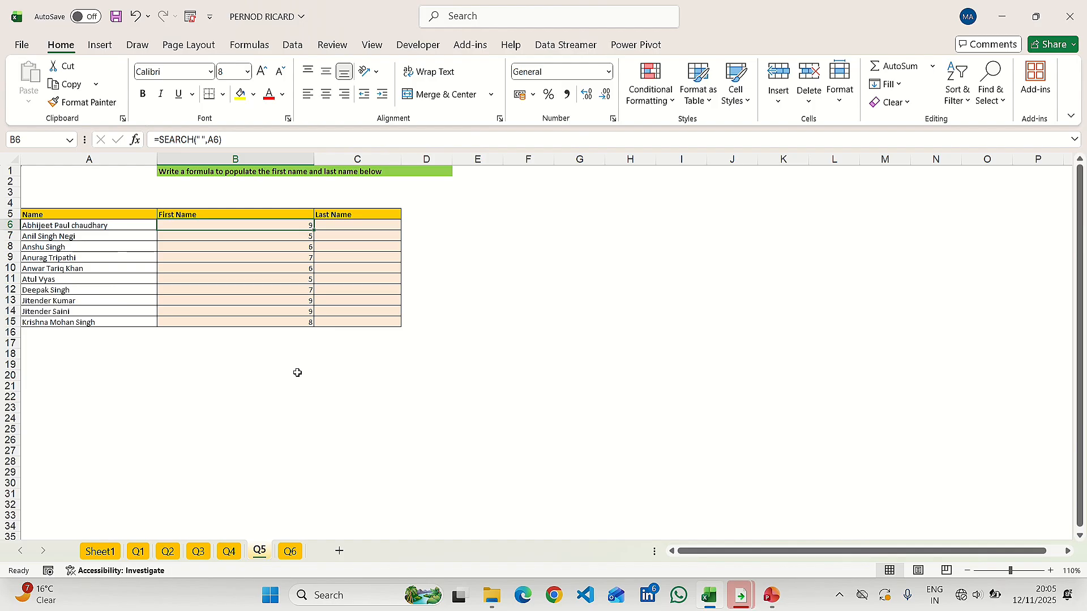
key("F2")
type("-1")
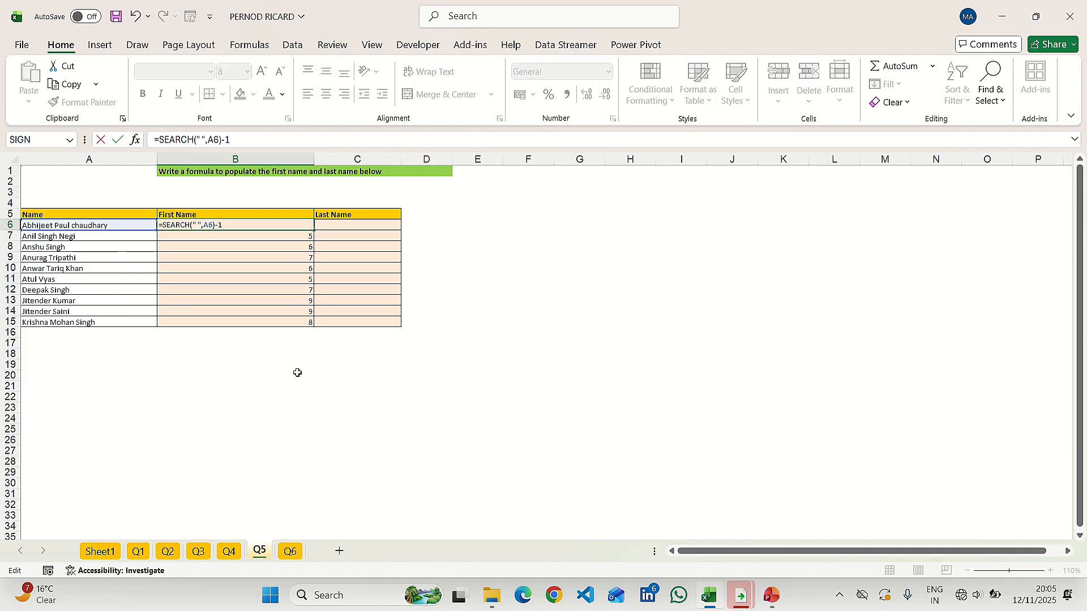
key("Return")
key("Up")
key("ctrl+shift+Down")
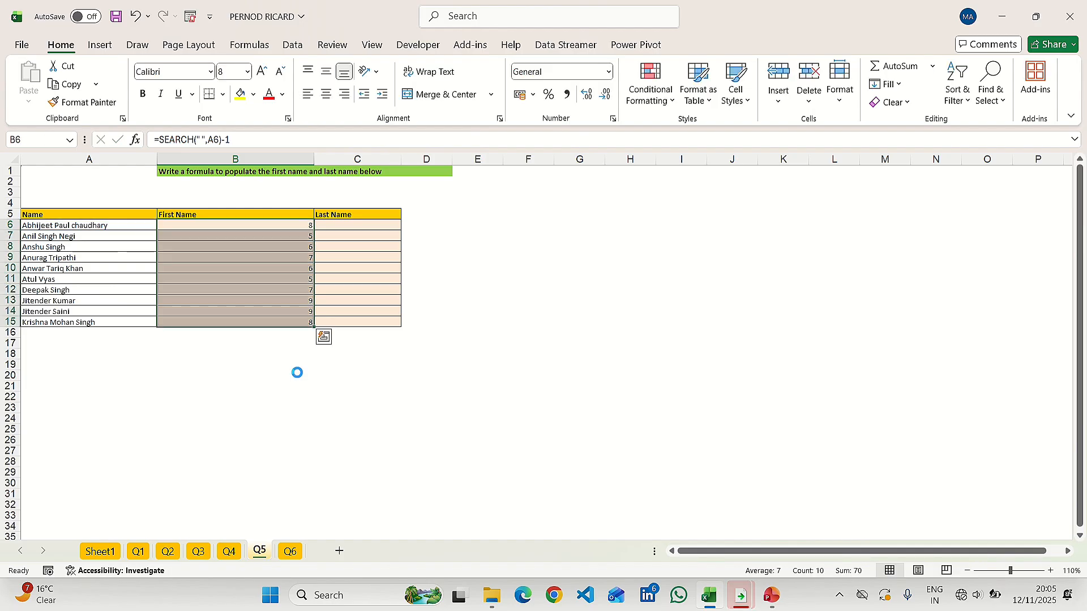
key("ctrl+d")
Step: Check the number of letters in the first name in A7 against the count in B7
key("Left")
key("Down")
key("F2")
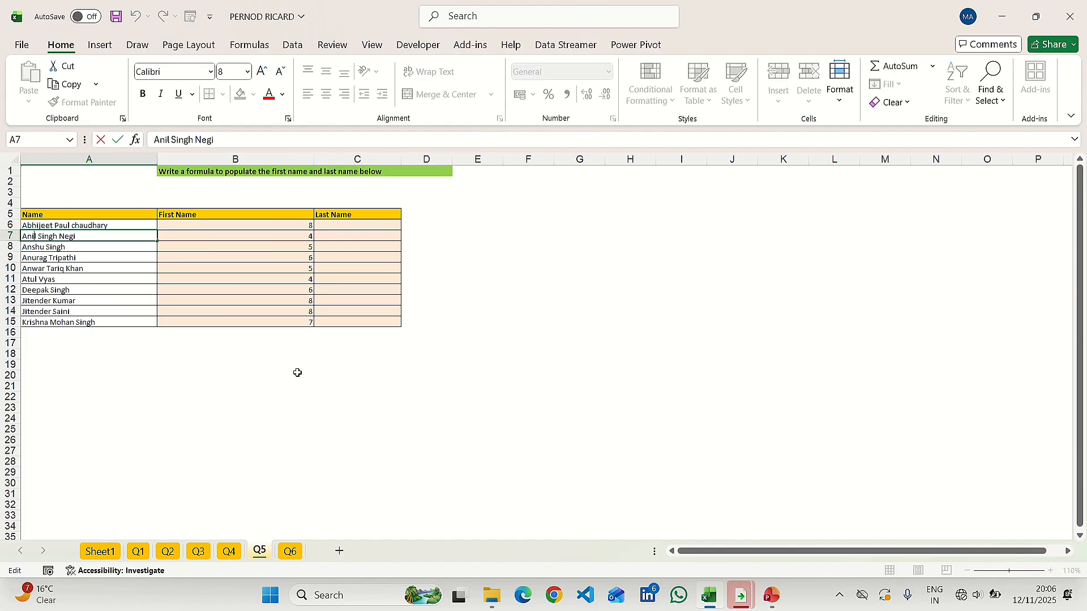
key("Return")
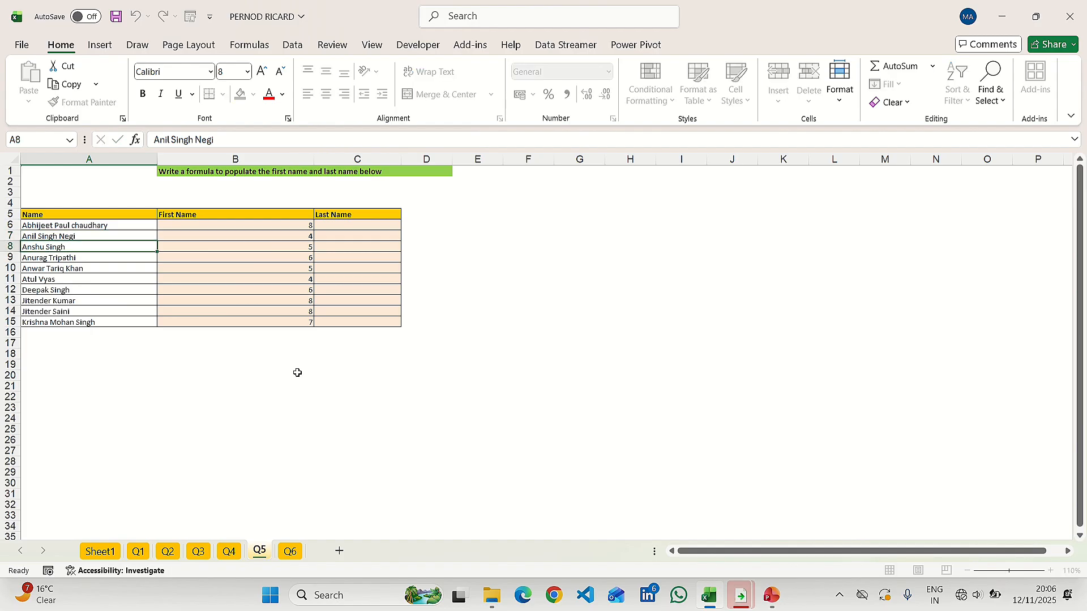
key("Up")
key("Up")
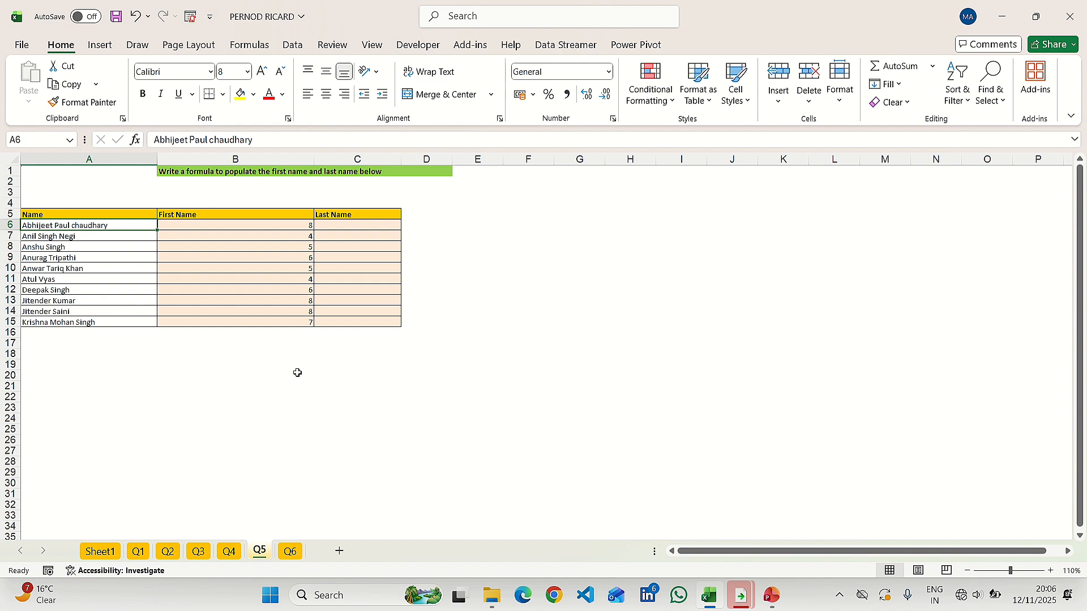
Step: Wrap the SEARCH formula in B6 in LEFT so it reads =LEFT(A6,SEARCH(" ",A6)-1)
key("Right")
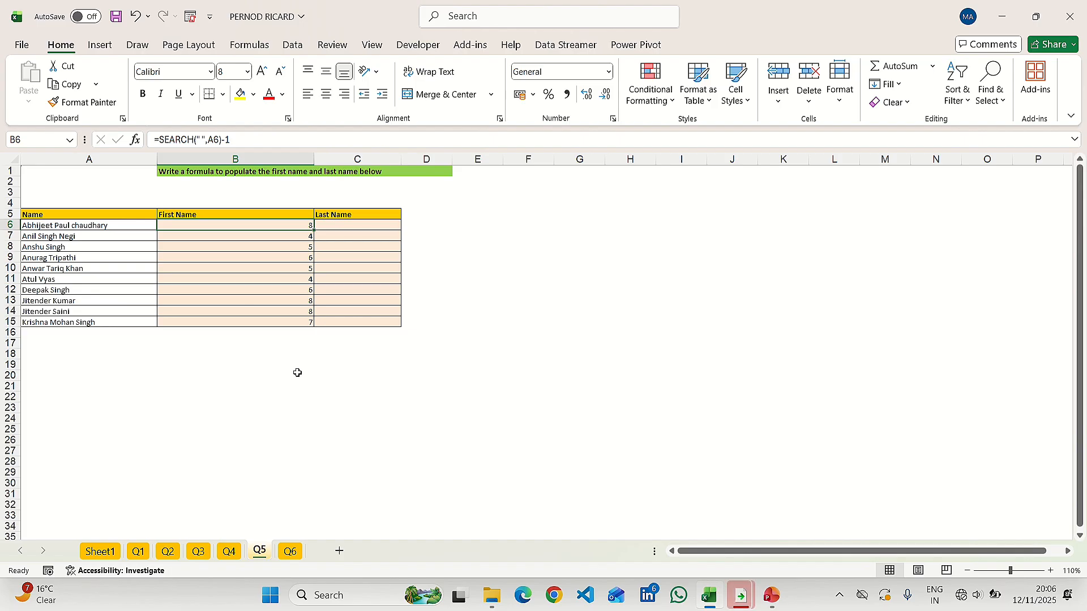
key("F2")
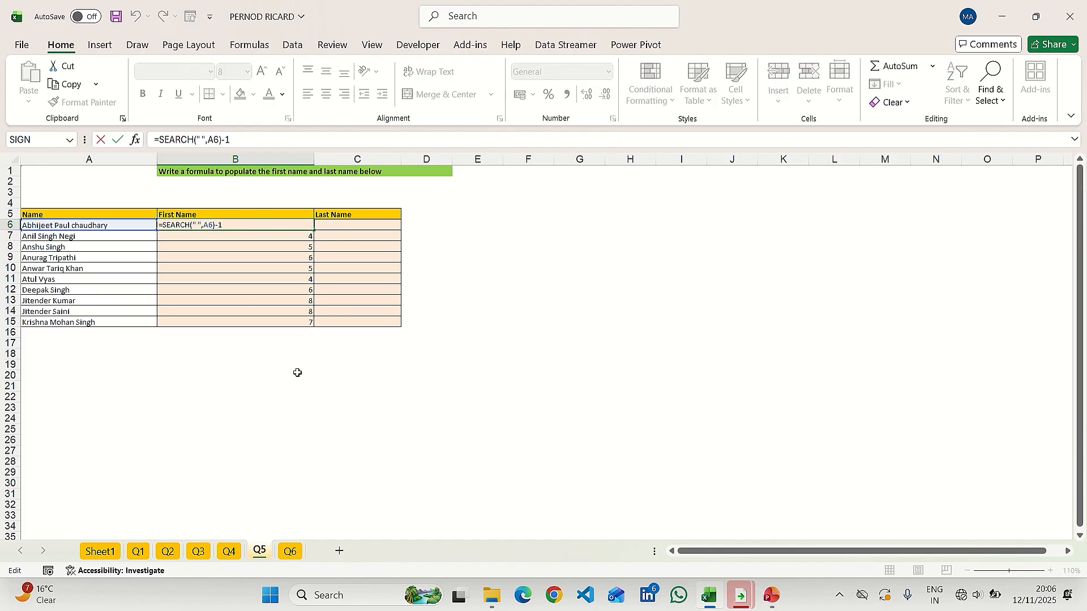
key("Left")
key("Left")
key("Left")
key("Left")
key("Left")
key("Left")
key("Left")
key("Left")
key("Left")
key("Left")
key("Left")
type("LE")
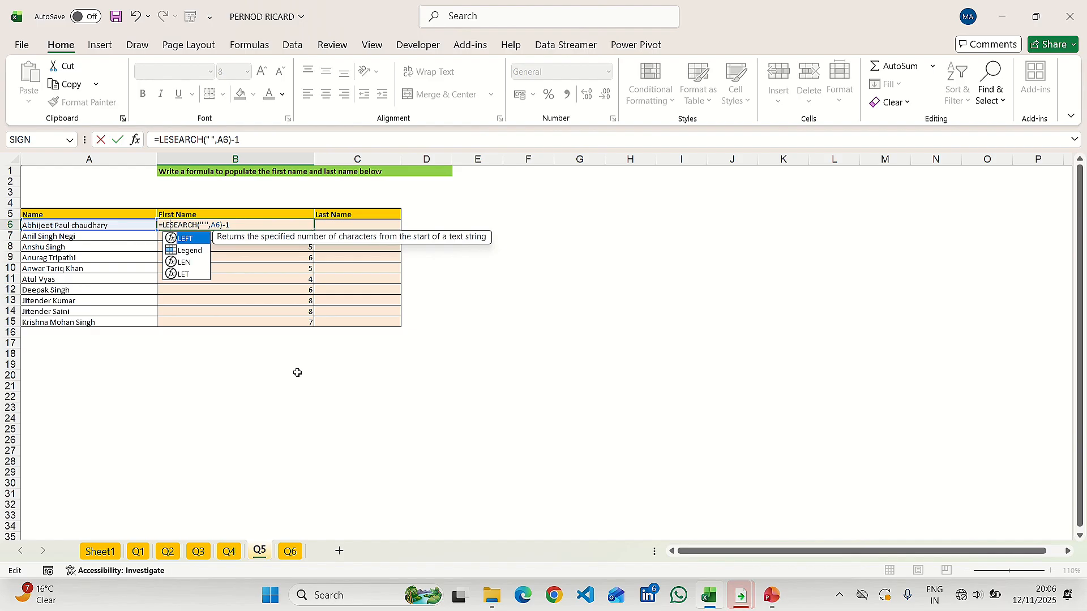
key("Tab")
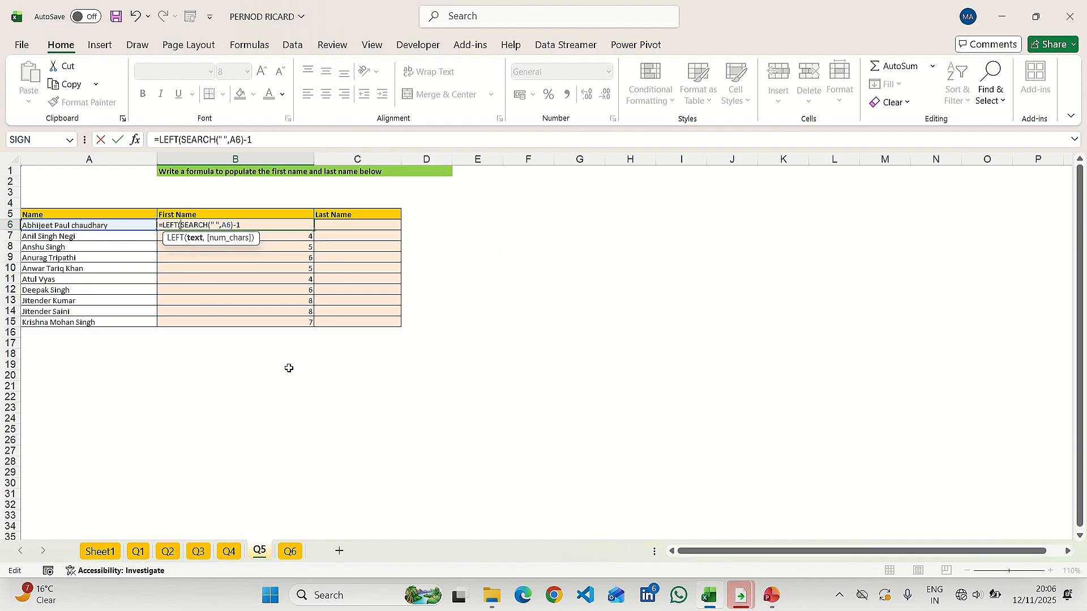
left_click(129, 224)
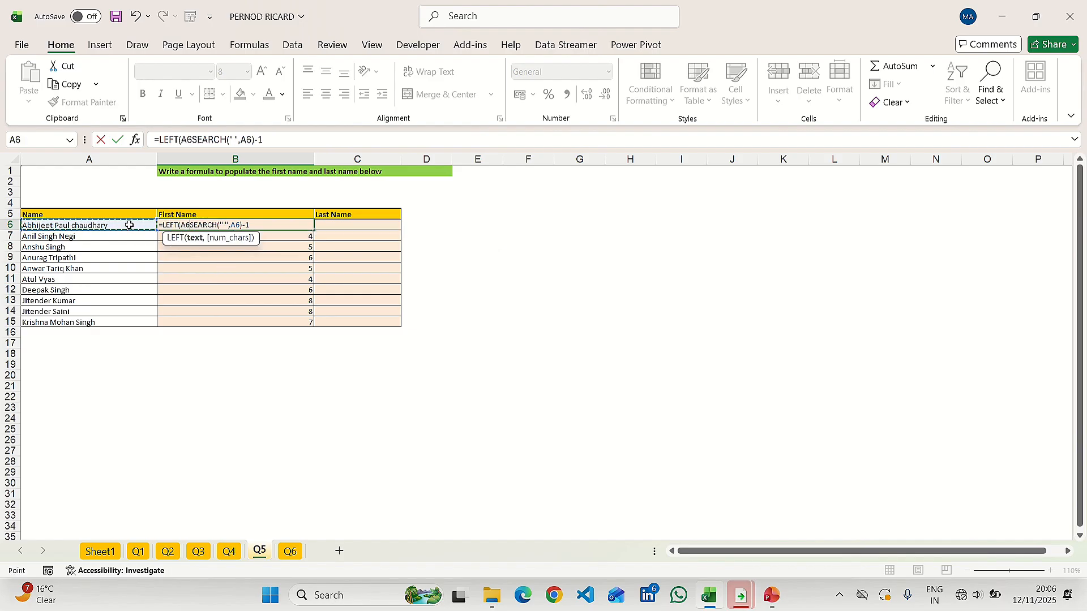
type(",")
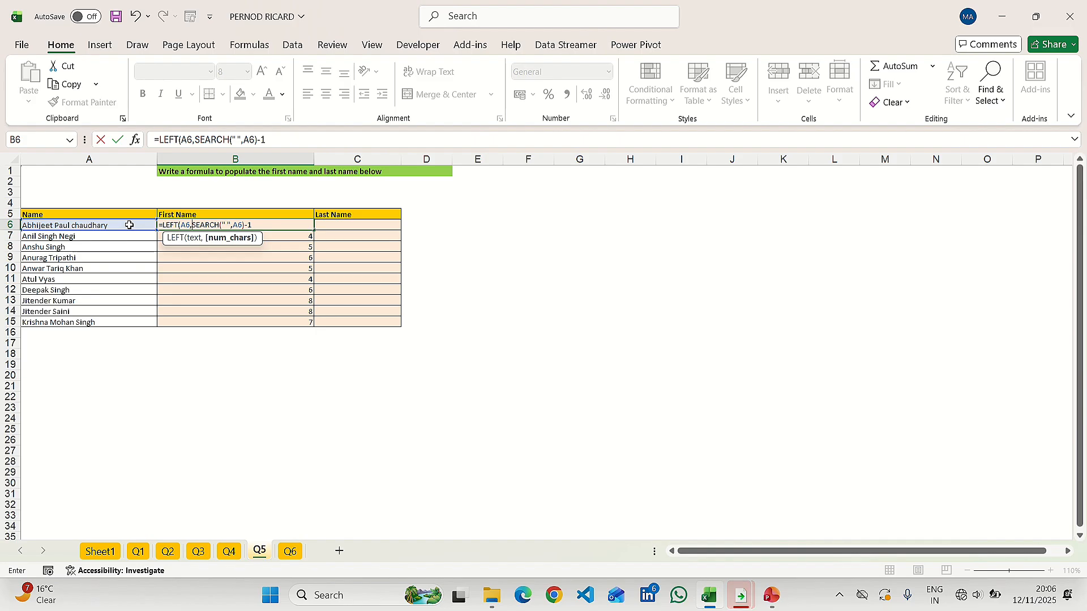
key("Return")
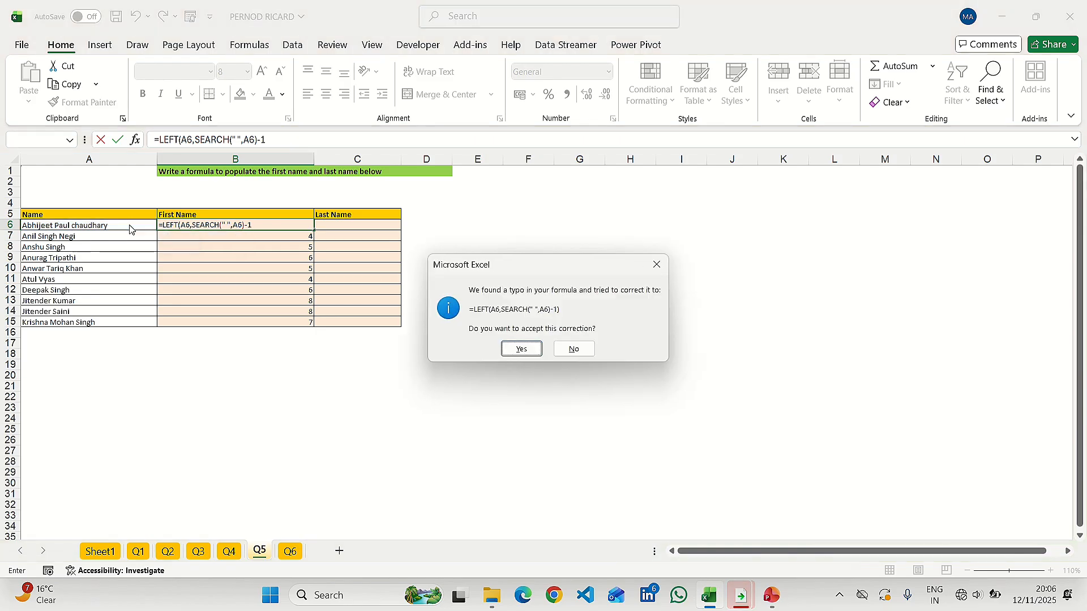
key("Return")
Step: Fill the LEFT formula from B6 down to B15
key("Up")
key("ctrl+shift+Down")
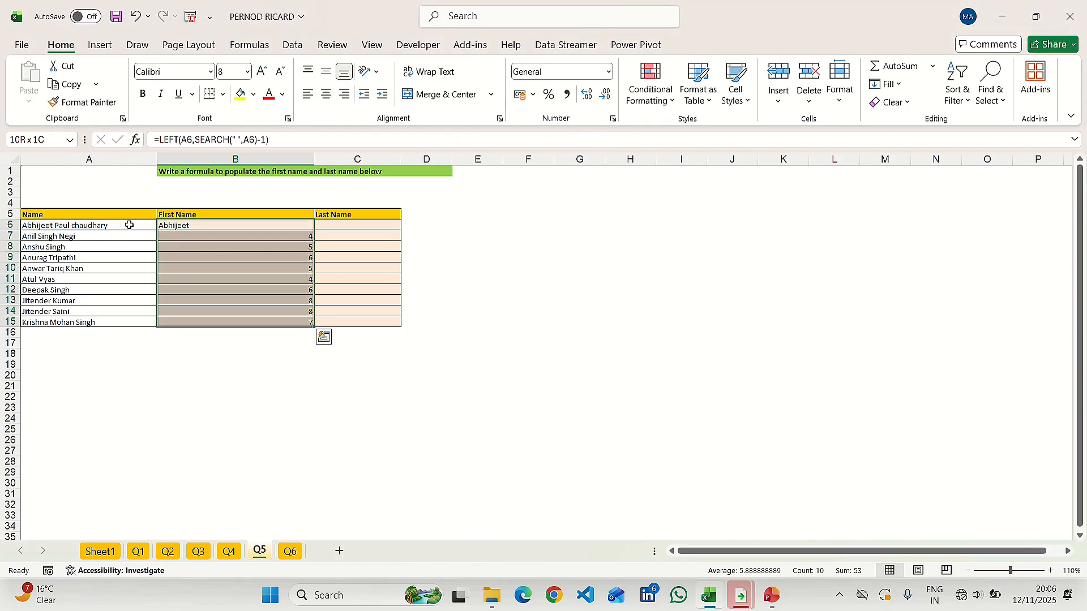
key("ctrl+d")
Step: Check the extracted first names down the First Name column against the full names
key("Down")
key("Down")
key("Down")
key("Down")
key("Down")
key("Down")
key("Down")
key("Down")
key("Down")
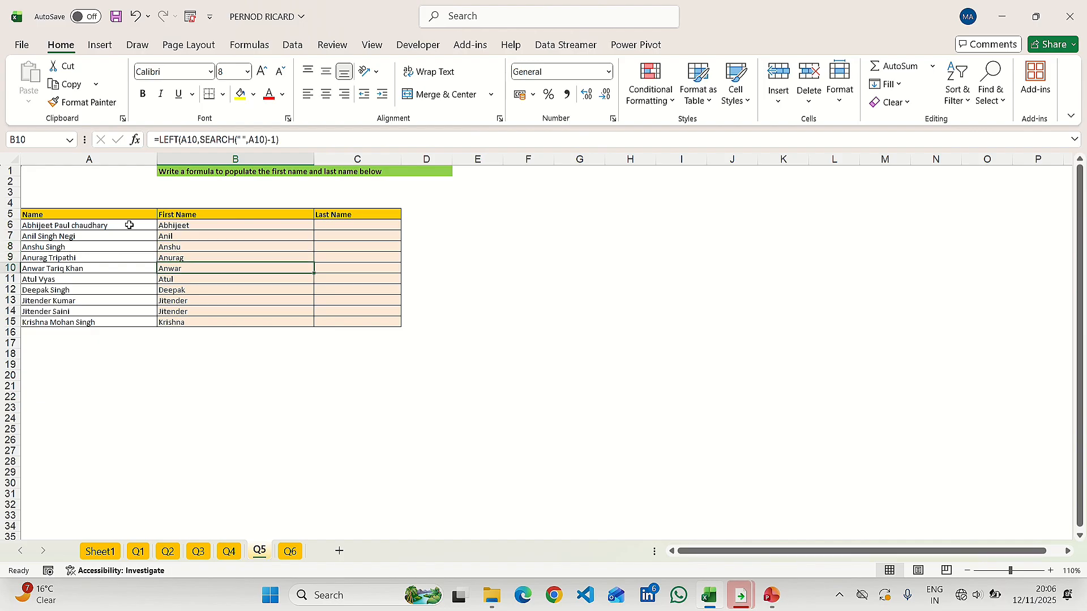
key("ctrl+Up")
key("Right")
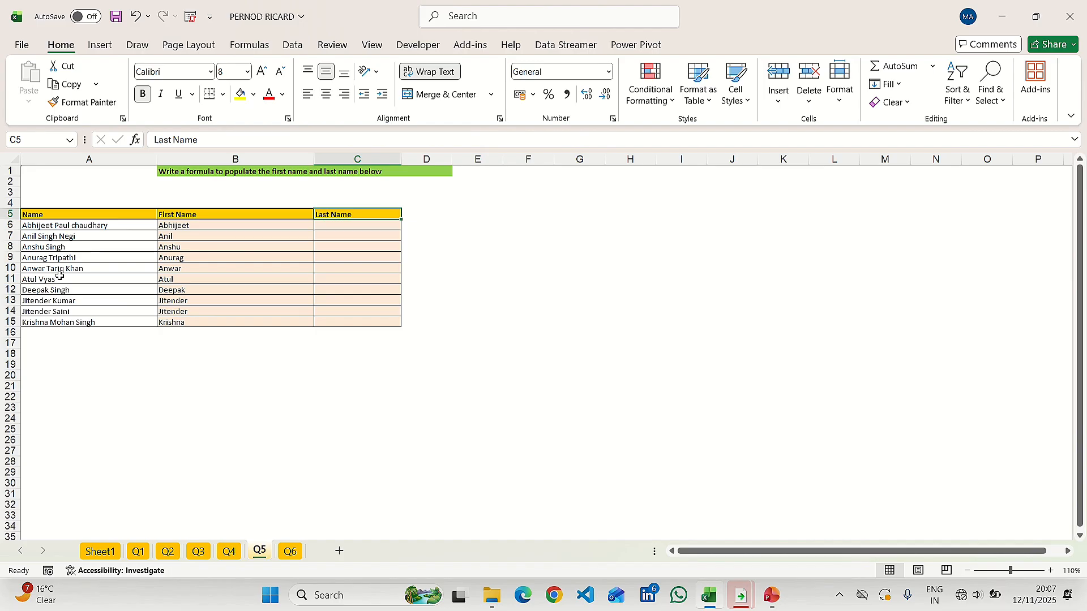
Step: Compare the three-part name in A6 with the two-part name in A8
key("Down")
key("Left")
key("Left")
key("F2")
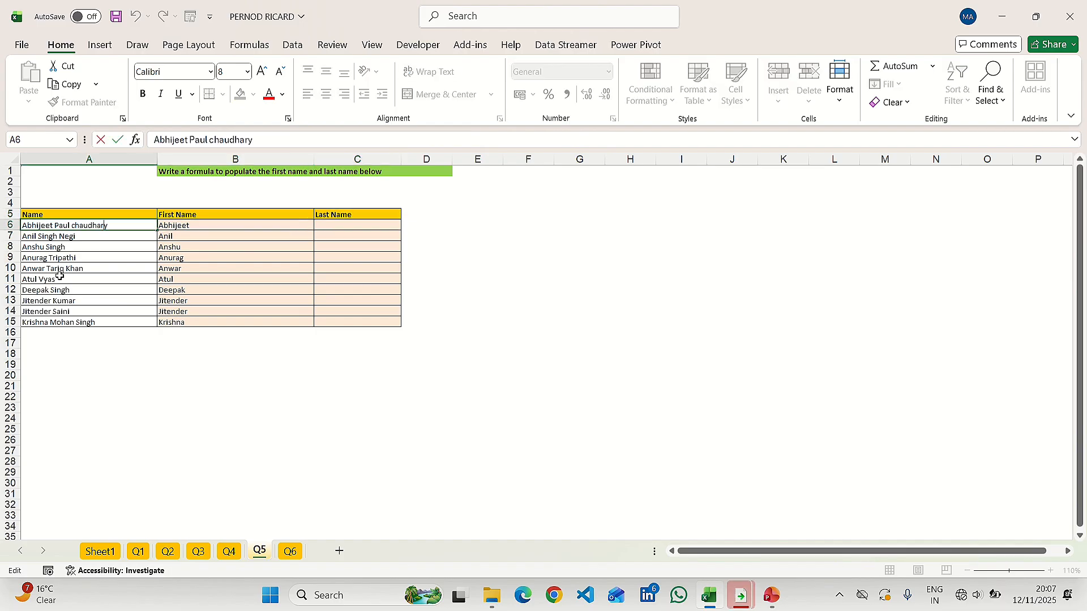
key("Escape")
key("Down")
key("Down")
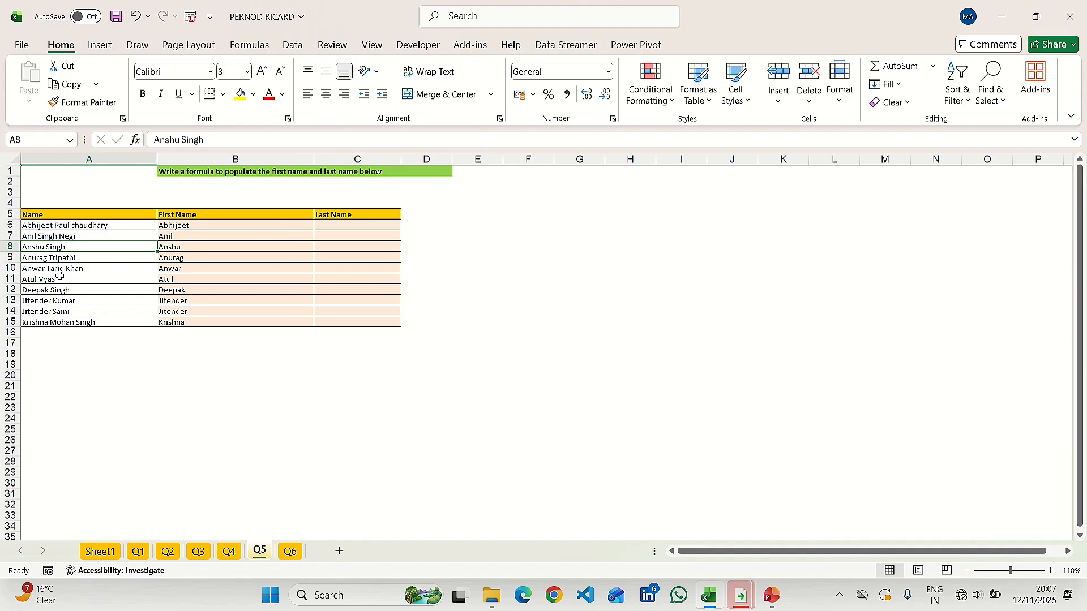
key("shift+Right")
key("shift+Left")
key("Up")
key("Up")
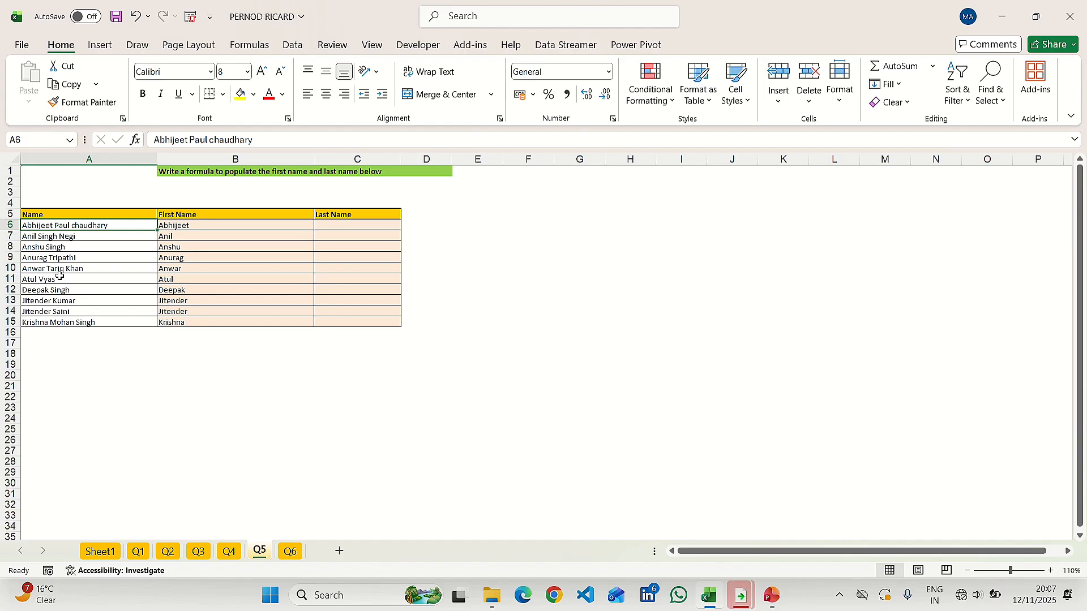
Step: Examine the middle and last name parts of the full name in A6 without changing the cell
key("Down")
key("Up")
key("F2")
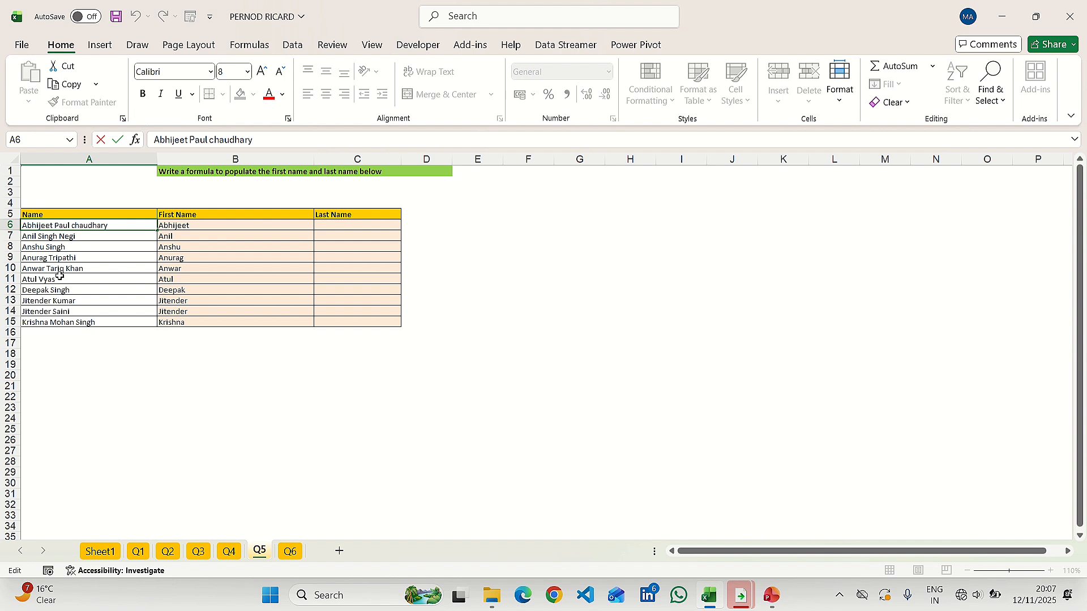
key("shift+Right")
key("shift+Right")
key("shift+Right")
key("shift+Right")
key("shift+Right")
key("shift+Right")
key("shift+Right")
key("shift+Right")
key("shift+Right")
key("Escape")
Step: Highlight the last name within the text of A8 to examine it, leaving the entry as it is
key("Down")
key("Down")
key("Down")
key("Up")
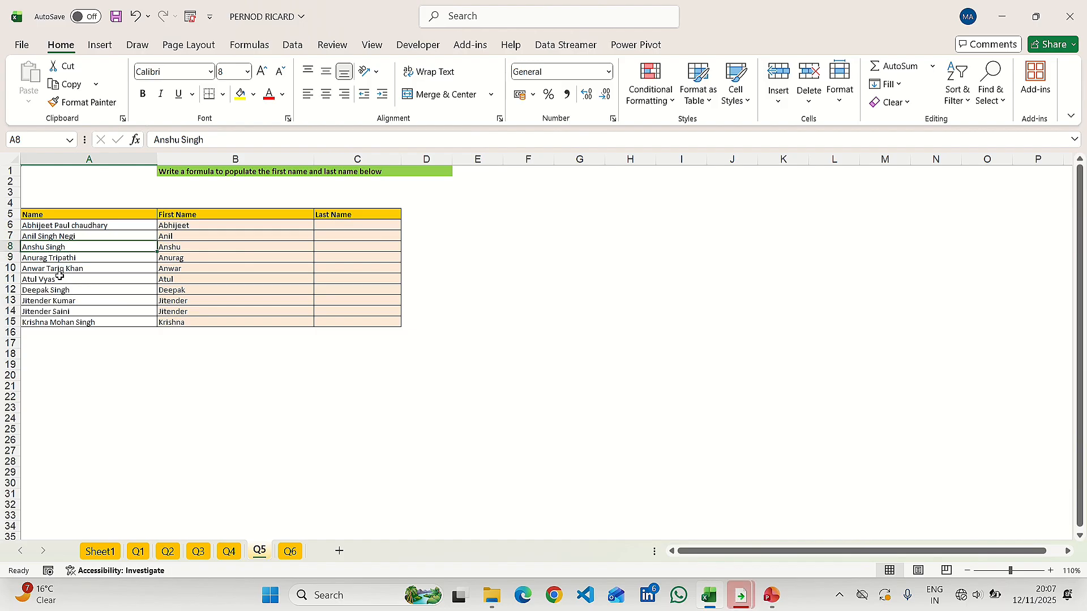
key("F2")
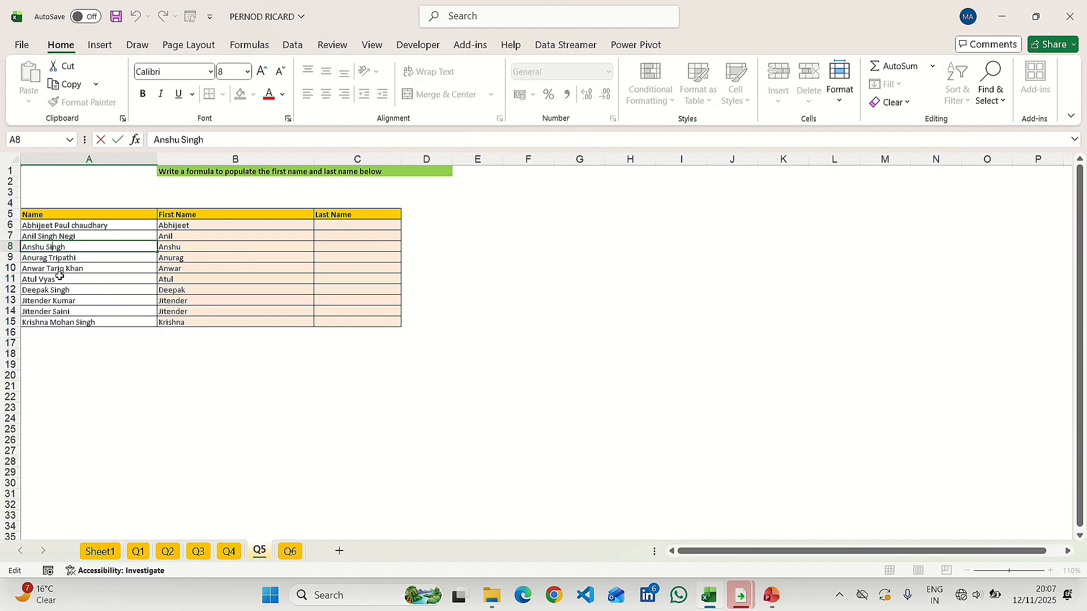
key("Left")
key("Left")
key("Left")
key("shift+End")
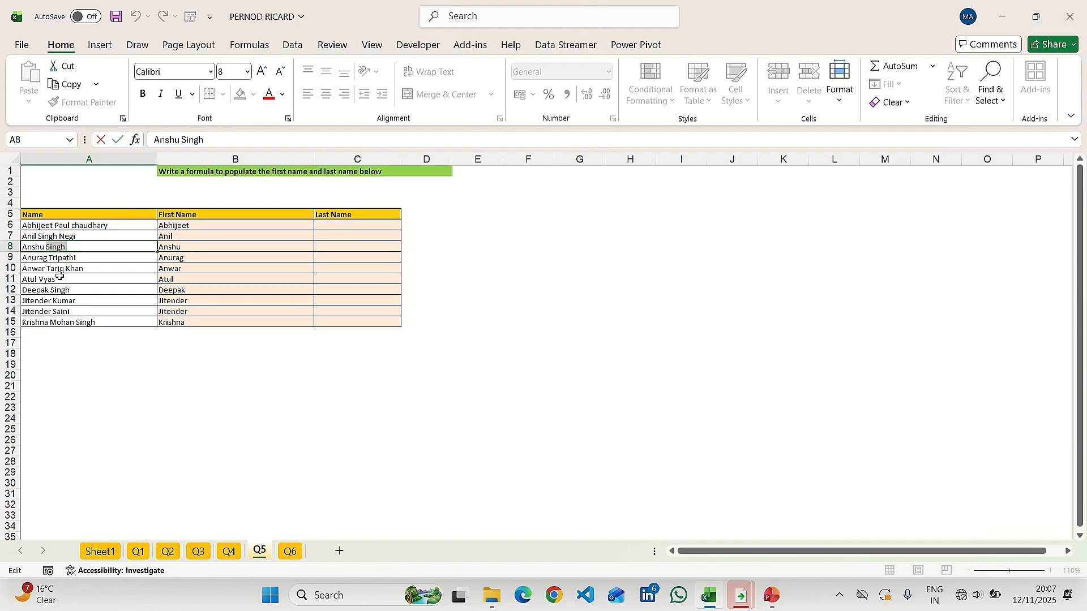
key("Return")
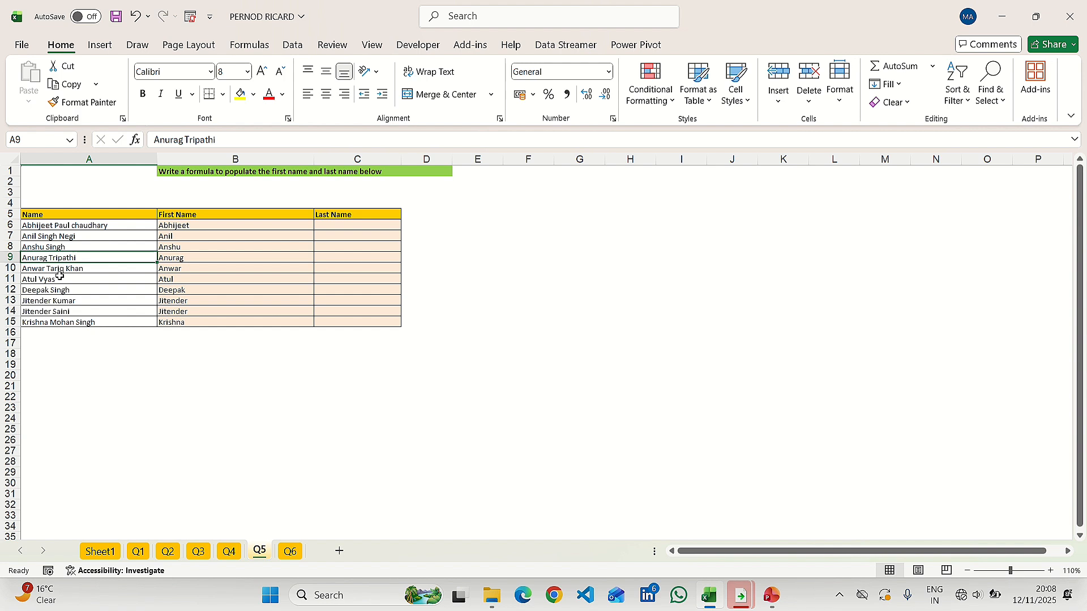
Step: Enter =SUBSTITUTE(A6," ","") in C6 to remove the spaces from the full name
key("Up")
key("Up")
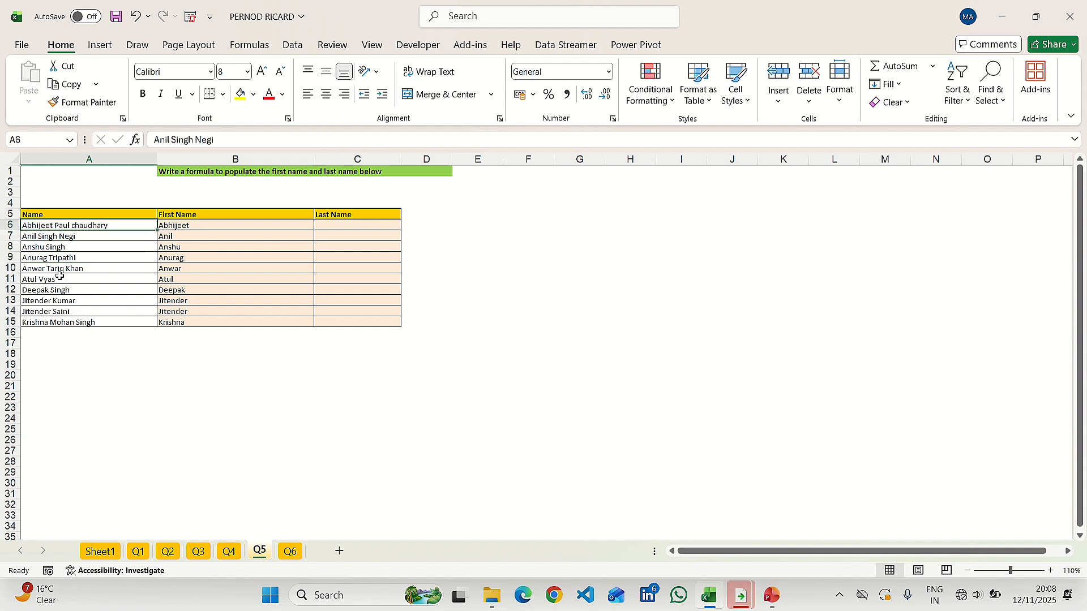
key("Up")
key("Right")
key("Right")
key("Right")
key("Left")
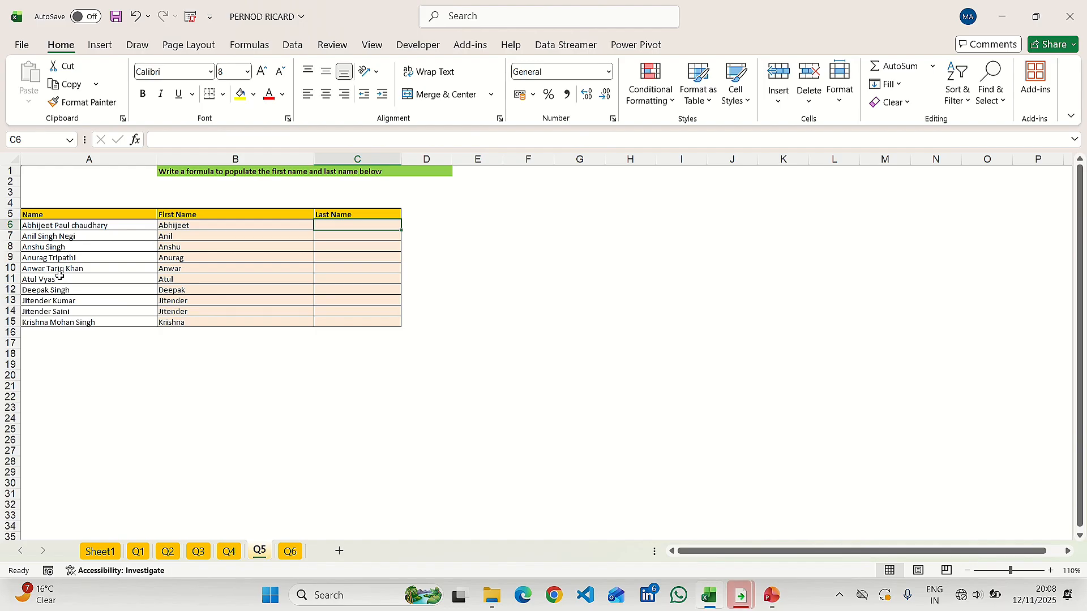
type("=SUBSTI")
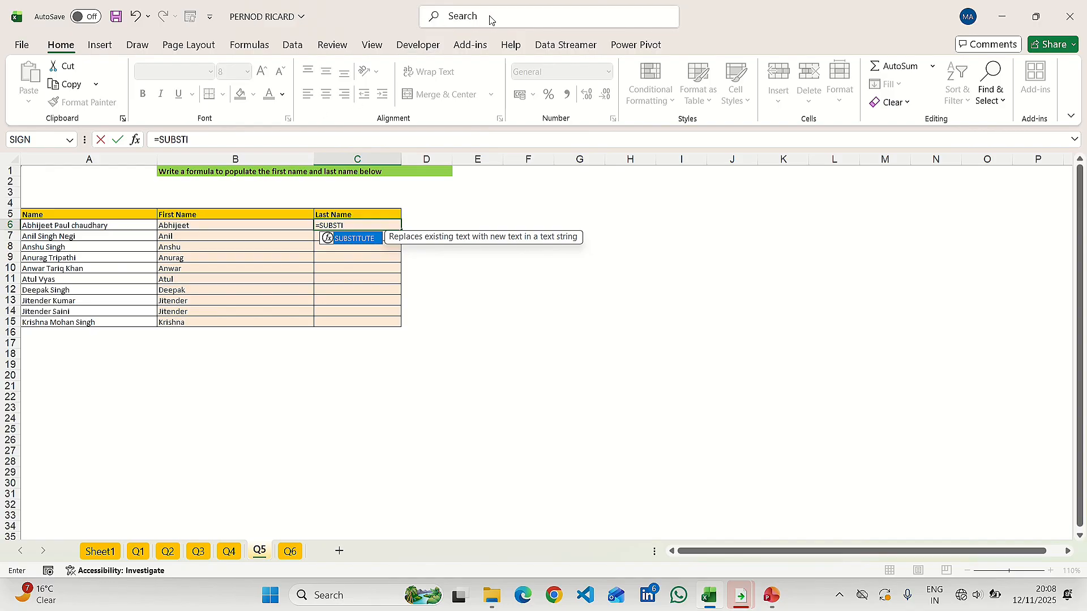
mouse_move(496, 5)
left_click(453, 28)
key("Tab")
key("Left")
key("Left")
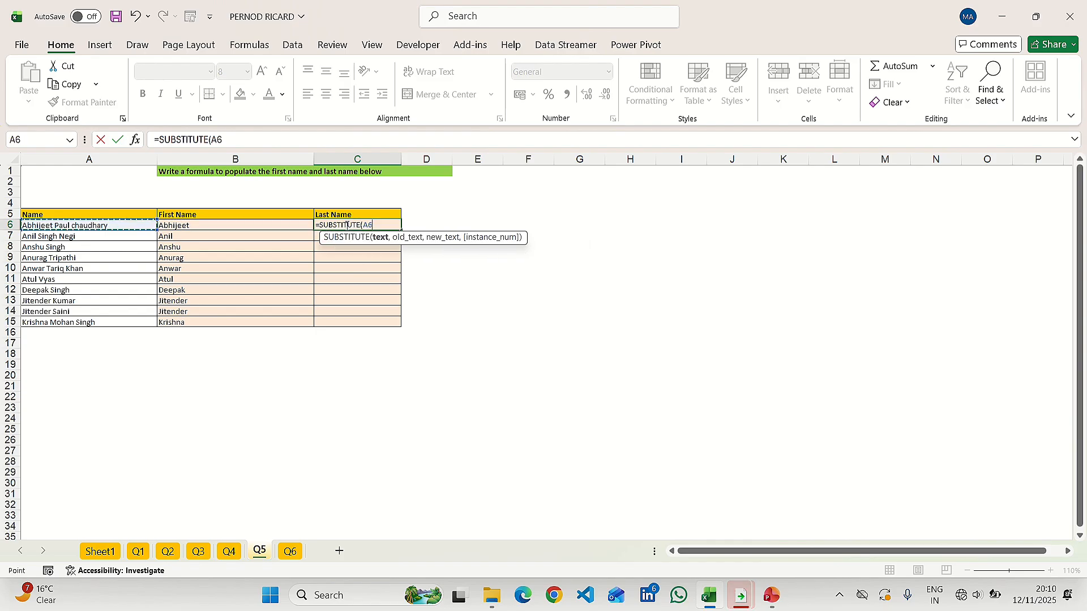
type(",\" \"")
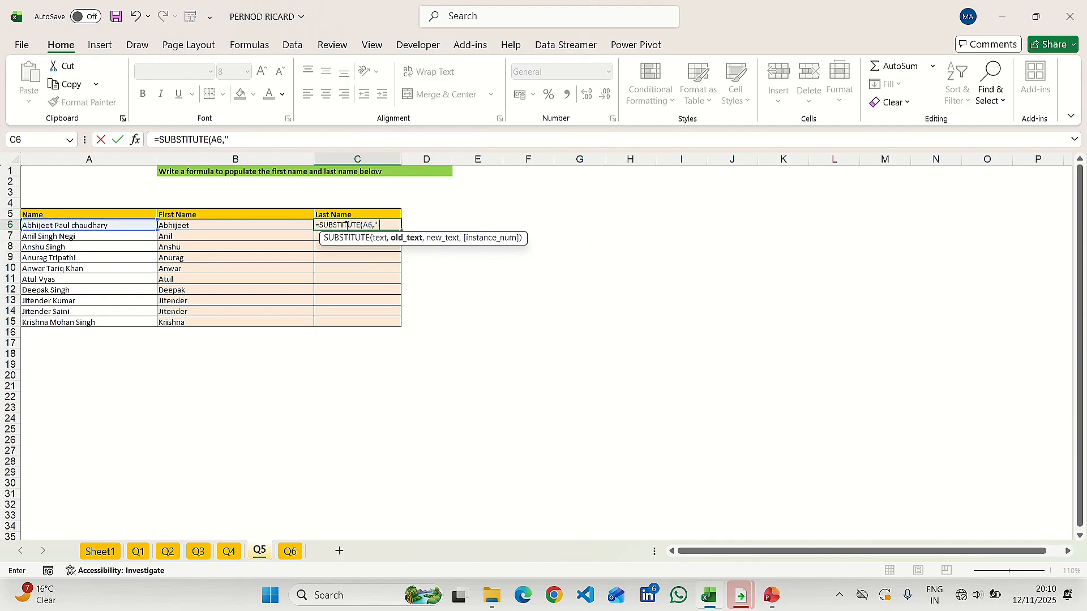
type(",\"")
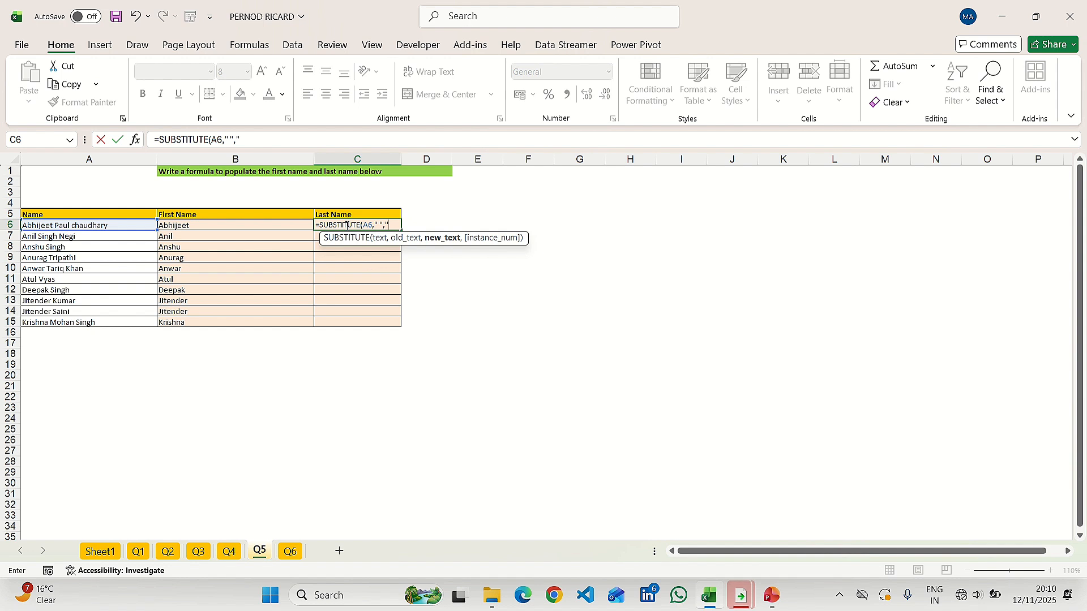
type("\")")
key("Return")
Step: Fill the SUBSTITUTE formula from C6 down to C15
key("Up")
key("shift+Down")
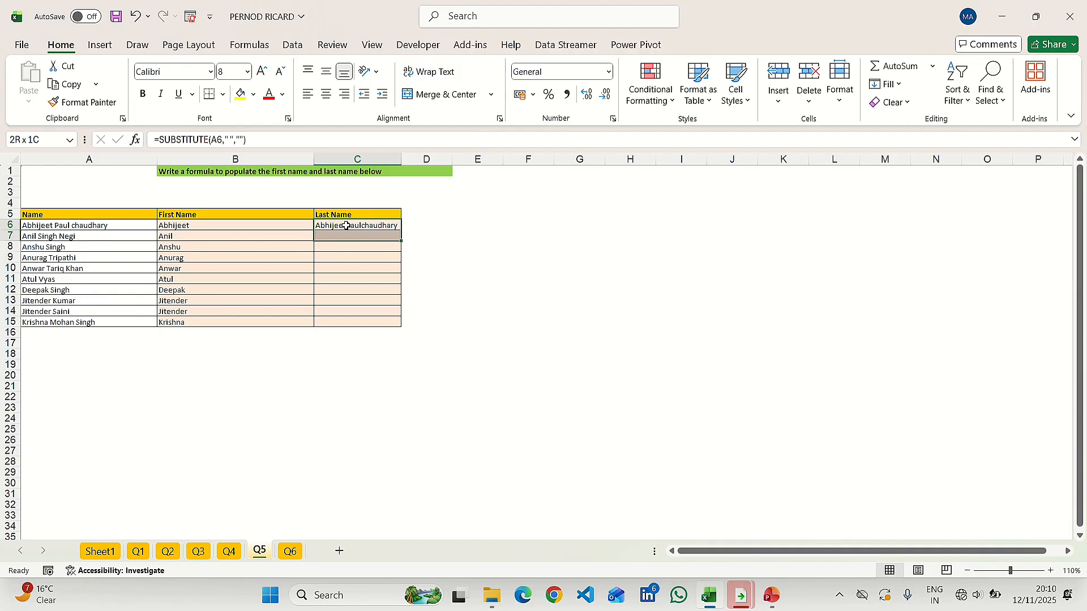
key("shift+Down")
key("shift+Down")
key("shift+Down")
key("shift+Down")
key("shift+Down")
key("shift+Down")
key("shift+Down")
key("shift+Down")
key("shift+Down")
key("shift+Up")
key("ctrl+d")
key("Up")
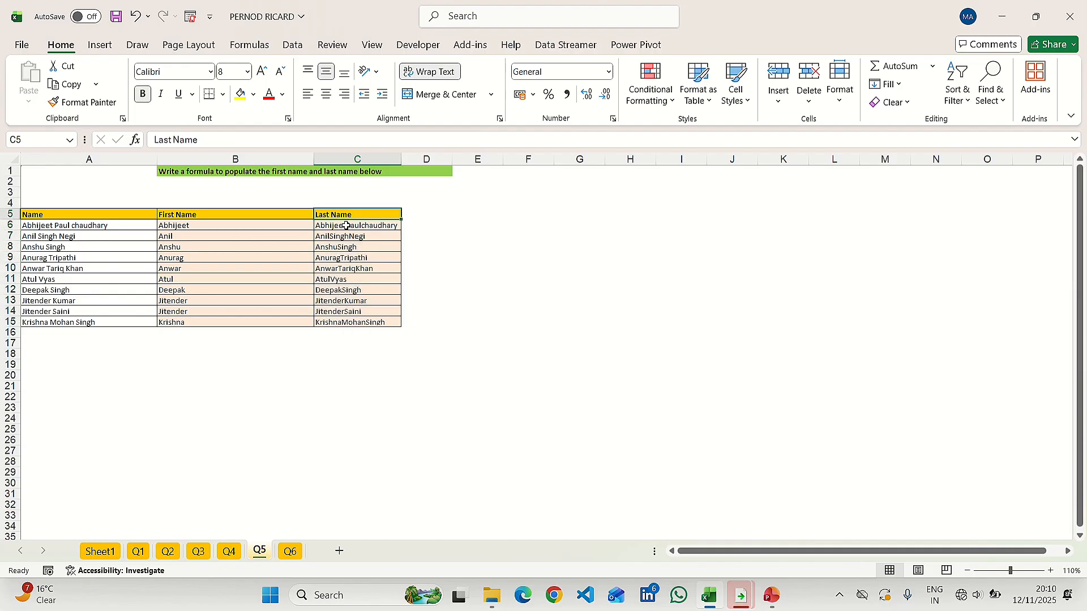
Step: Compare the space-free text in C6 with the full name in A6
key("Down")
key("Left")
key("Left")
key("Right")
key("Right")
key("Right")
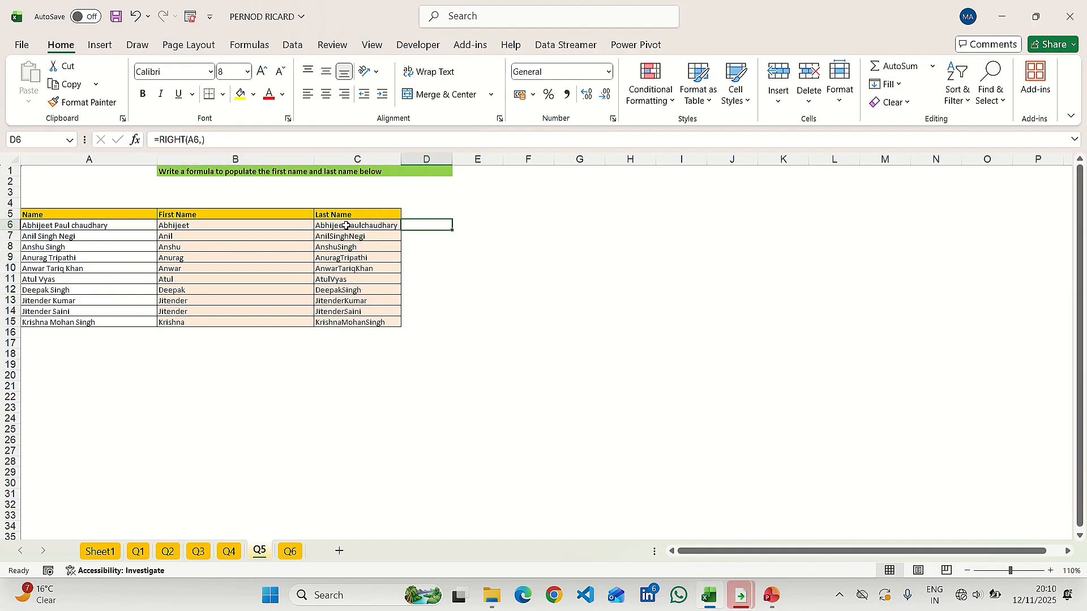
key("Left")
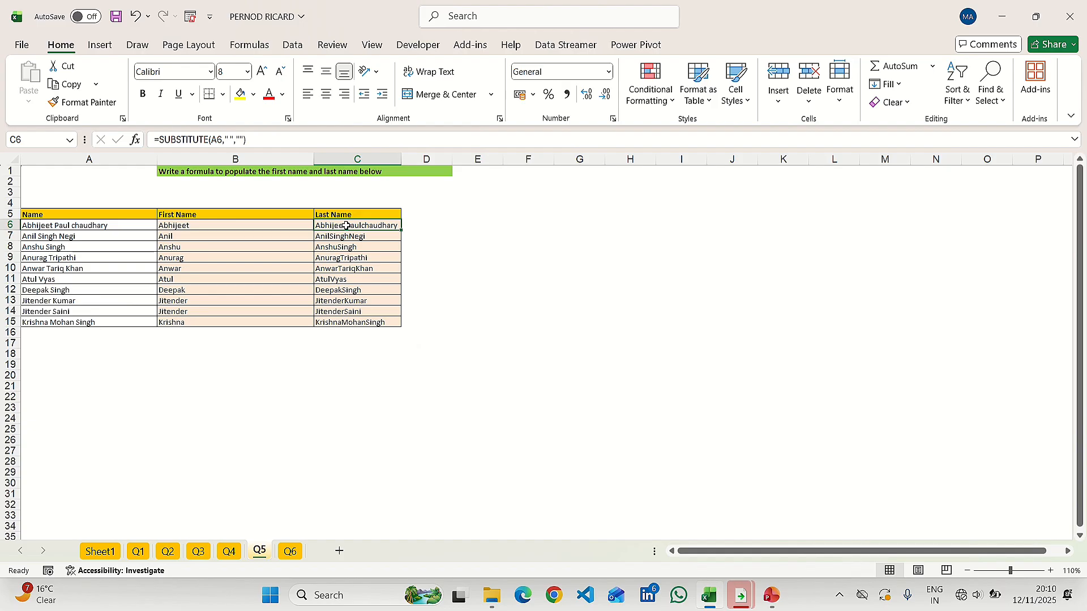
Step: Wrap the formula in C6 in LEN so it reads =LEN(SUBSTITUTE(A6," ",""))
key("F2")
key("Left")
key("Left")
key("Left")
key("Left")
key("Left")
key("Left")
key("Left")
key("Left")
key("Left")
key("Left")
key("Left")
key("Left")
key("Left")
key("Left")
key("Left")
key("Left")
key("Left")
key("Left")
key("Left")
key("Left")
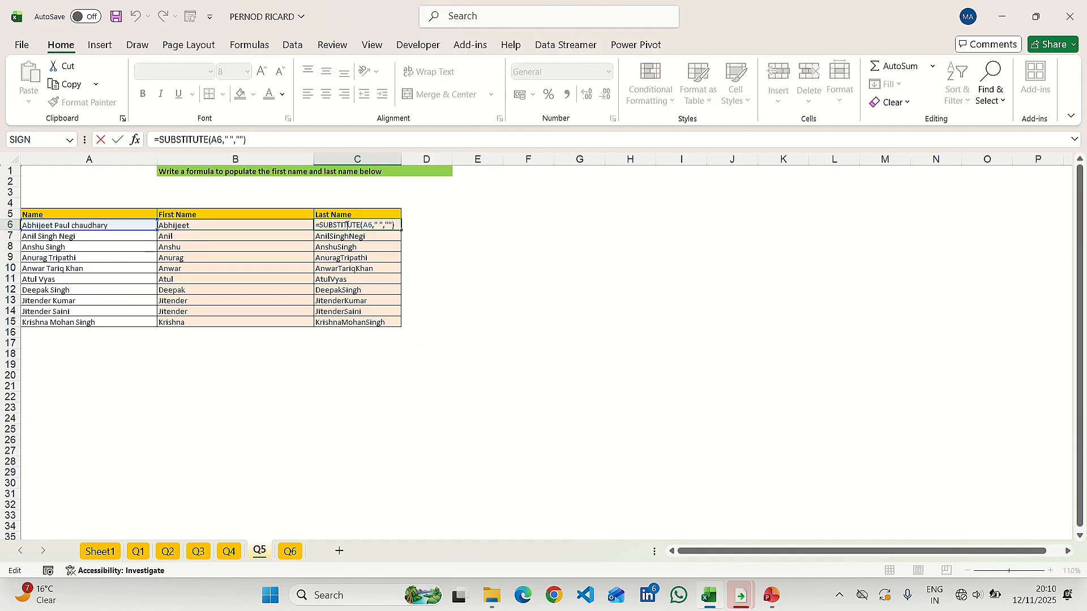
type("LEN")
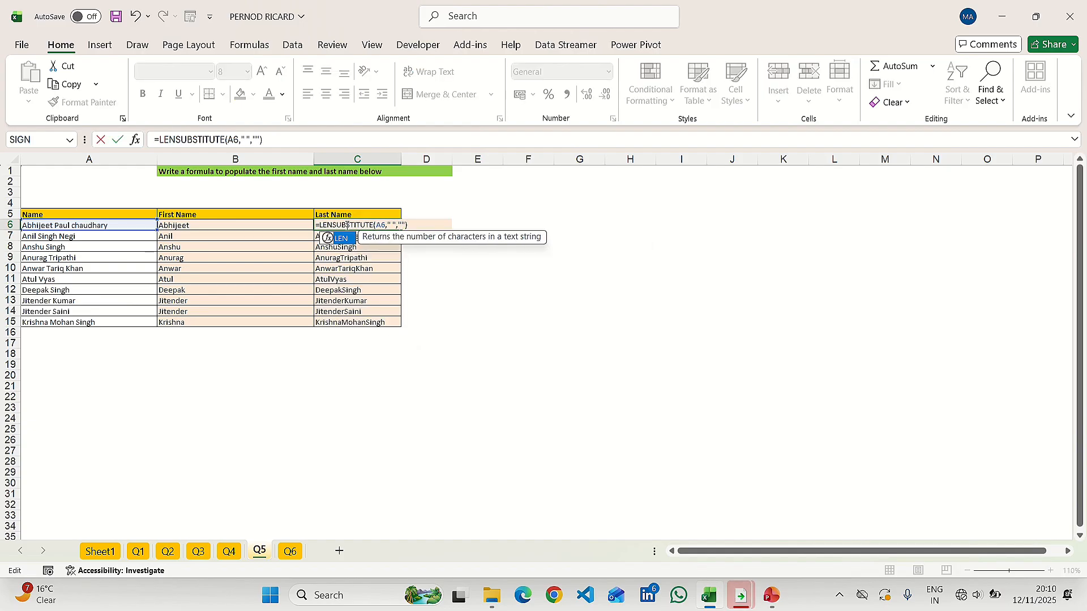
type("(")
key("Return")
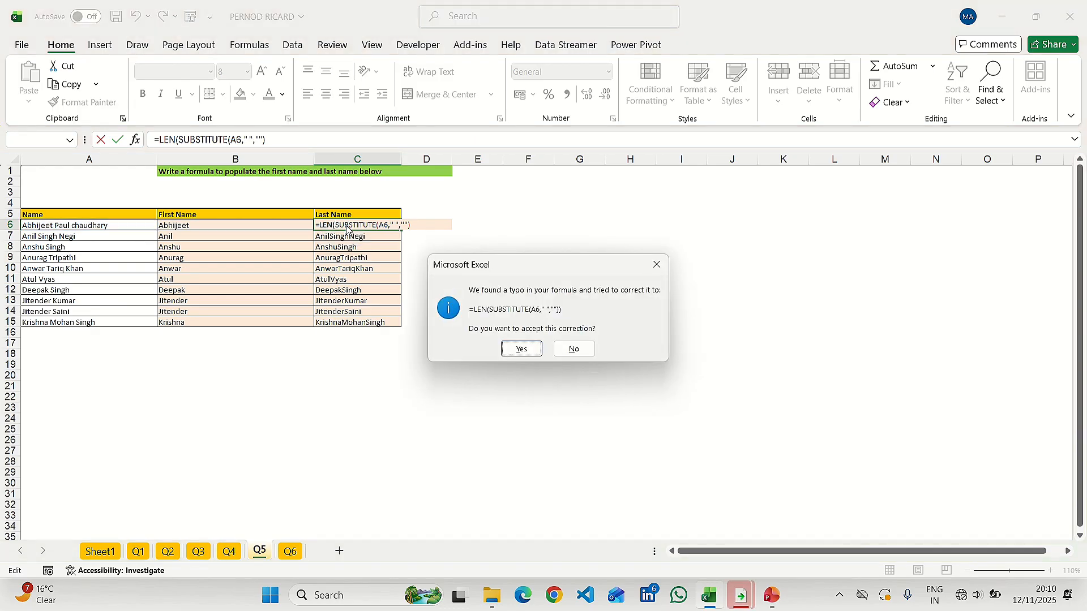
key("Return")
Step: Fill the LEN formula from C6 down to C15
left_click(346, 225)
key("ctrl+shift+Down")
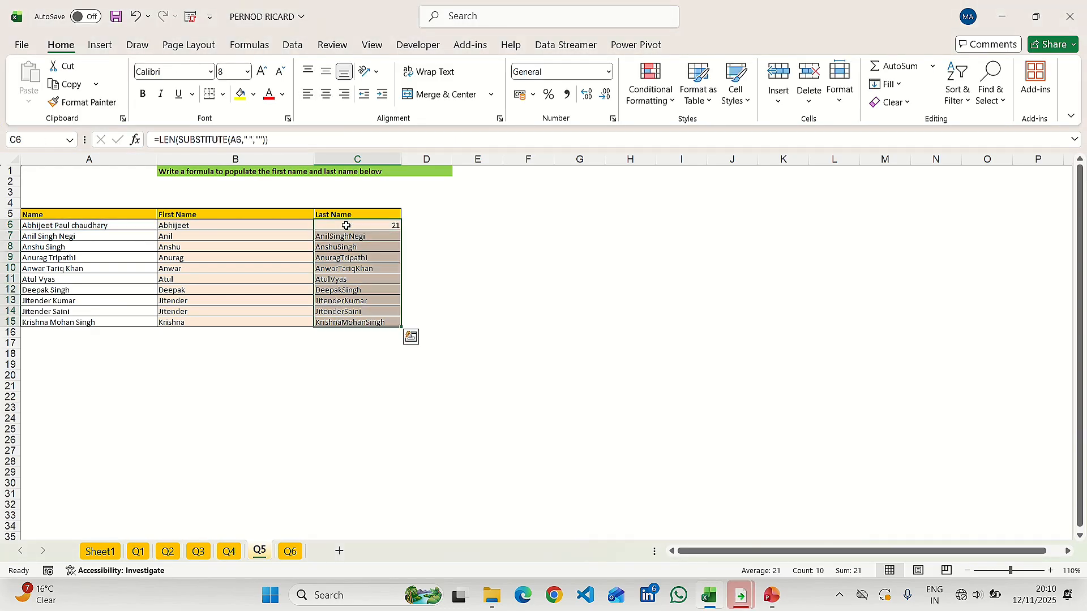
key("ctrl+d")
Step: Compare the character counts in the Last Name column with the full names in the first rows
key("Left")
key("Left")
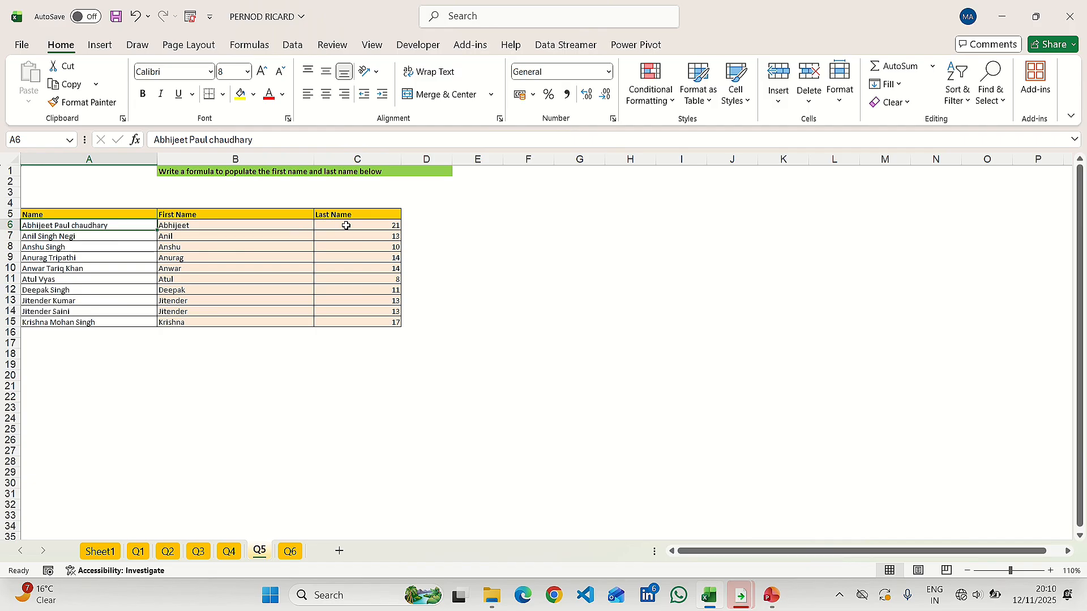
key("Right")
key("Right")
key("shift+Down")
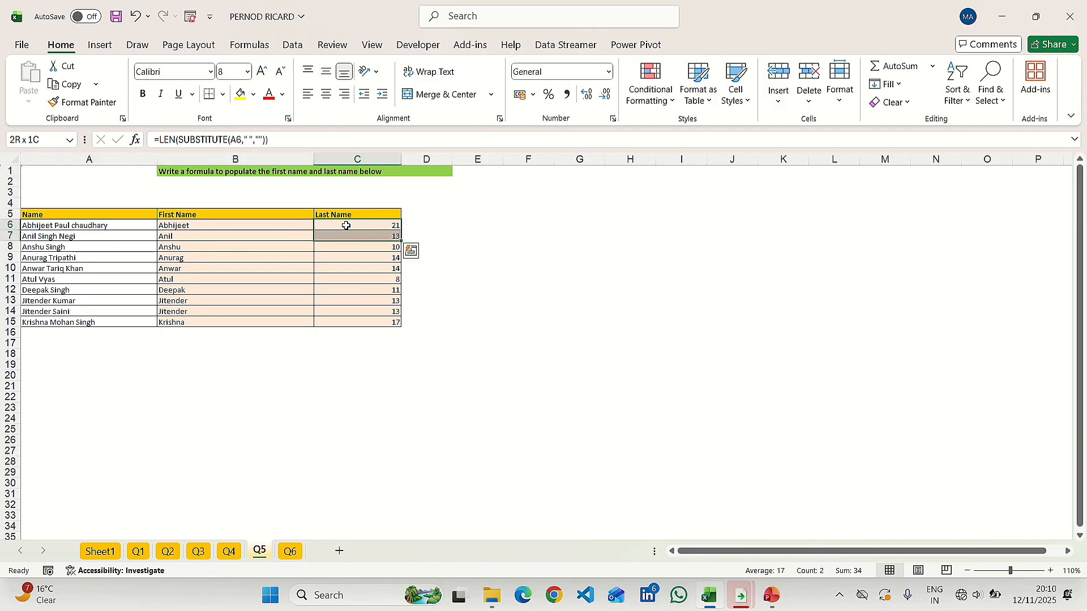
key("shift+Down")
key("shift+Down")
key("shift+Down")
key("Left")
key("Left")
key("shift+Down")
key("shift+Down")
key("shift+Down")
key("shift+Down")
key("shift+Down")
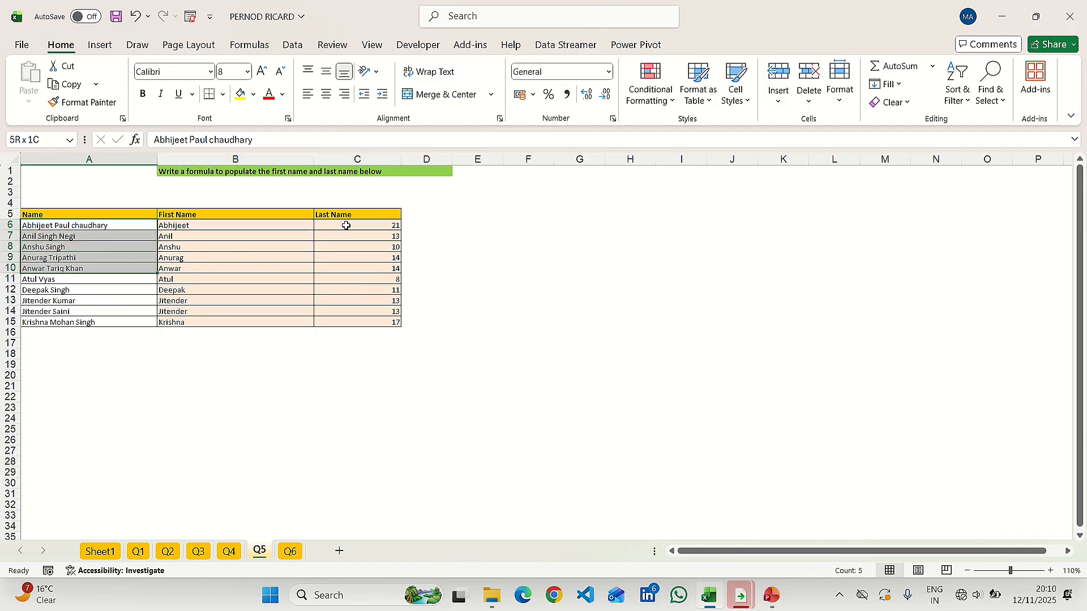
Step: Review the space-free character counts in C6 to C11
key("Right")
key("Right")
key("shift+Down")
key("shift+Down")
key("shift+Down")
key("shift+Down")
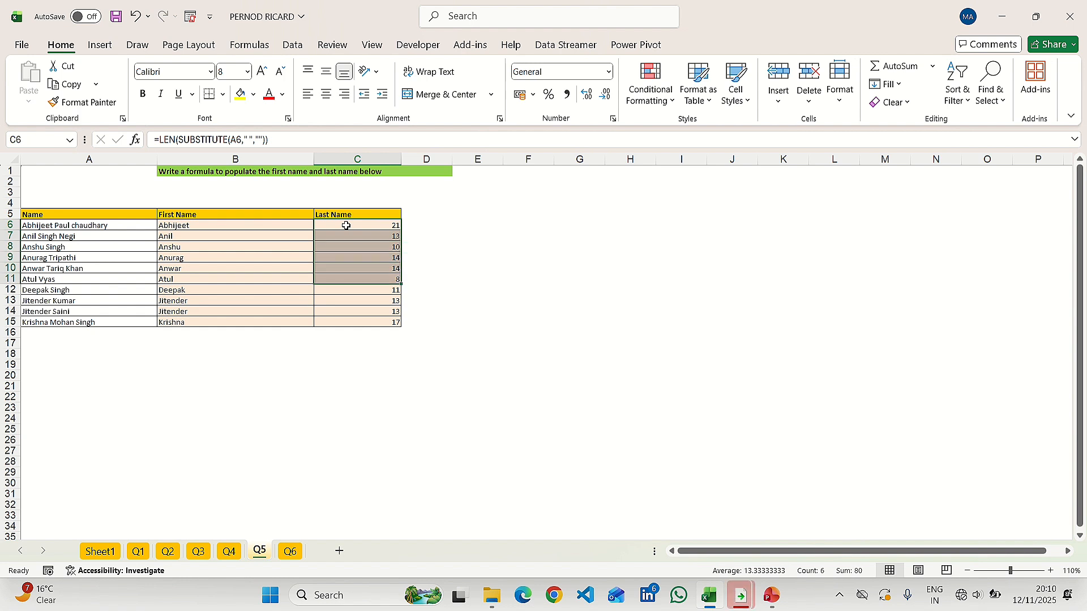
Step: Extend the formula in C6 to subtract the space-free length from the full length: =LEN(A6)-LEN(SUBSTITUTE(A6," ",""))
left_click(346, 225)
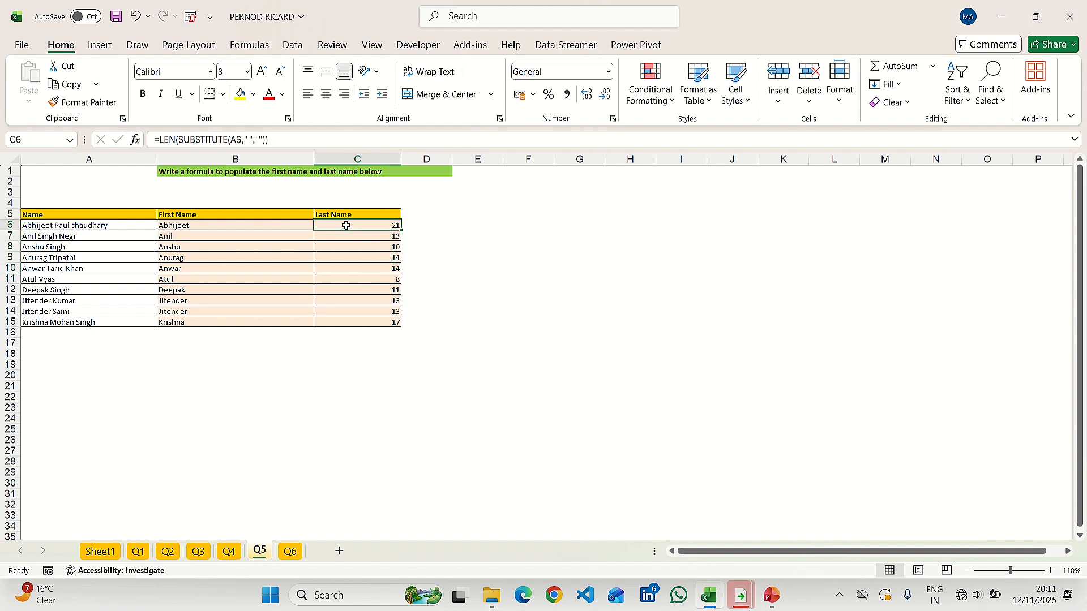
key("F2")
key("Left")
key("Left")
key("Left")
key("Left")
key("Left")
key("Left")
key("Left")
key("Left")
key("Left")
key("Left")
key("Left")
key("Left")
key("Left")
key("Left")
key("Left")
key("Left")
key("Left")
key("Left")
key("Left")
key("Left")
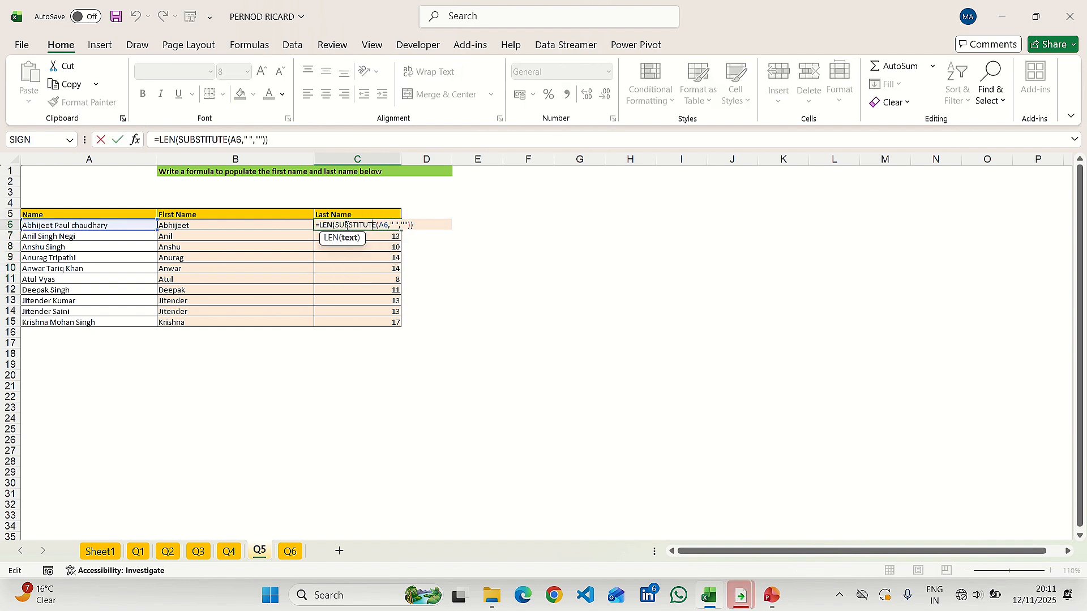
type("LEN")
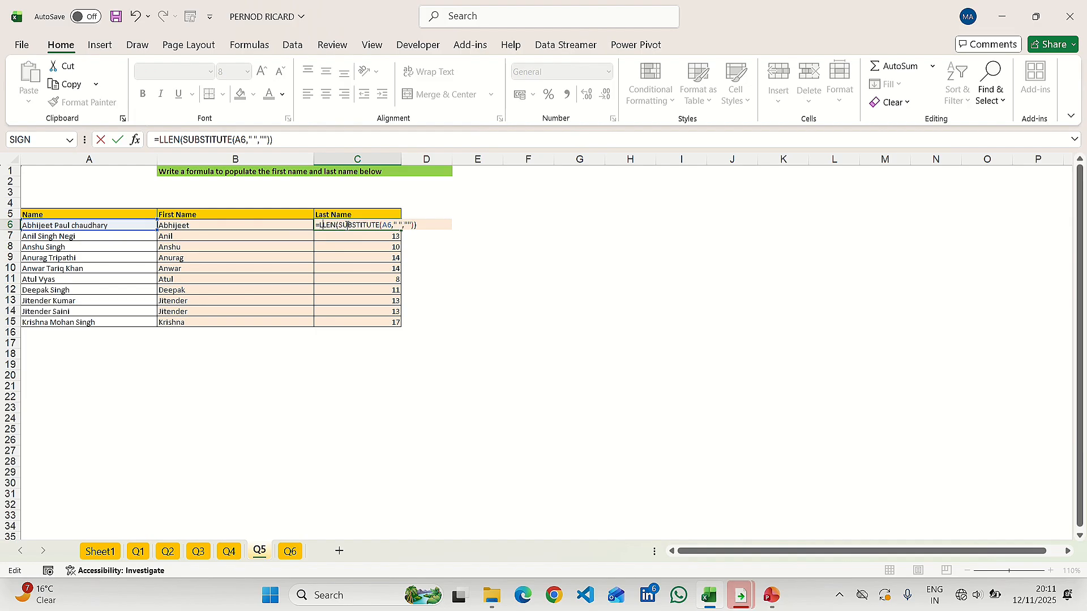
type("(")
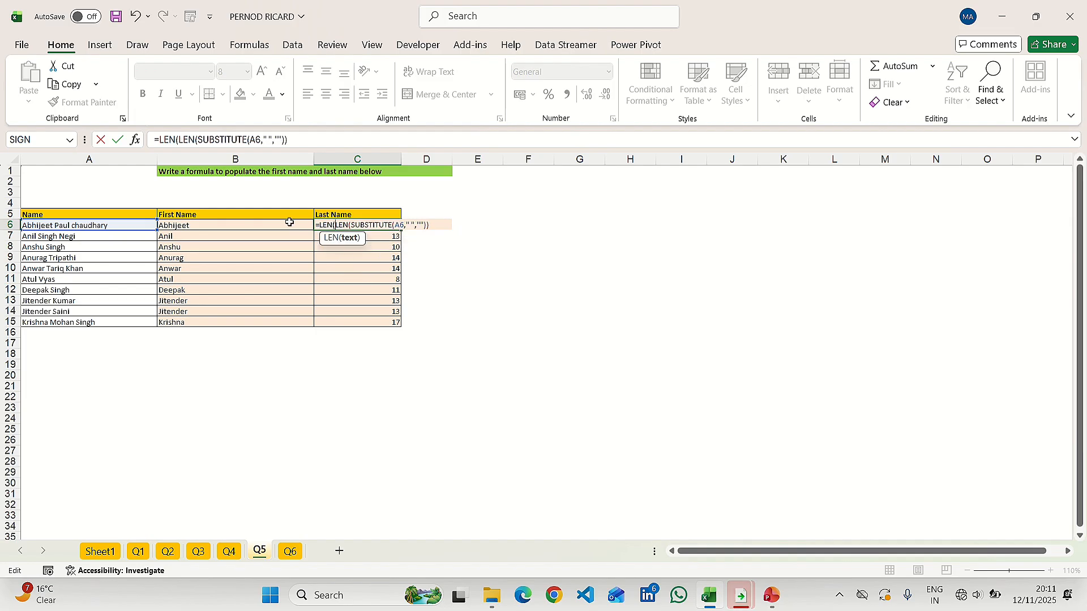
left_click(134, 225)
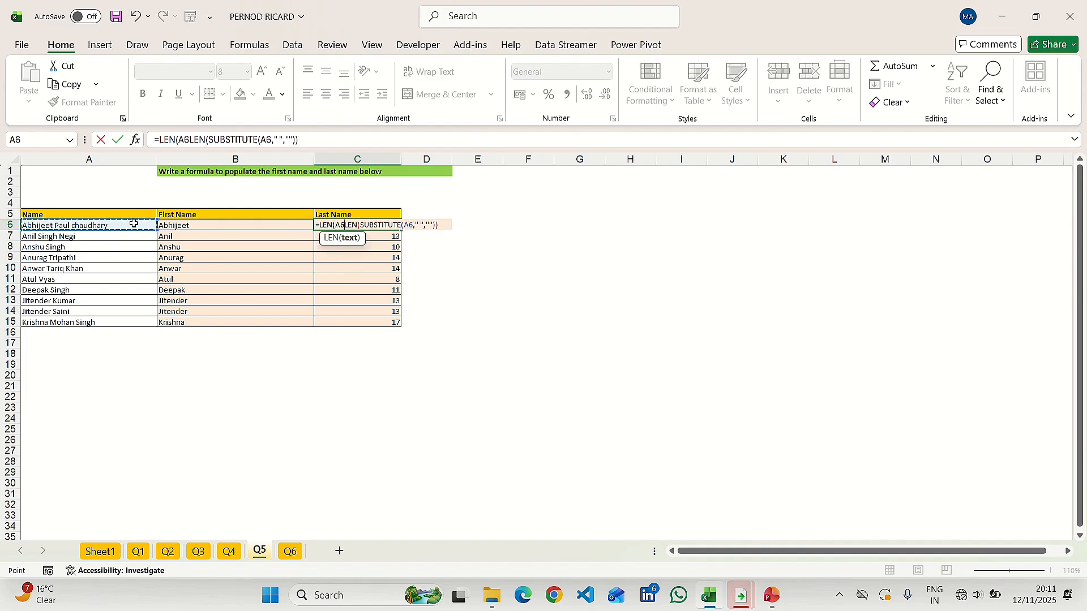
type(")")
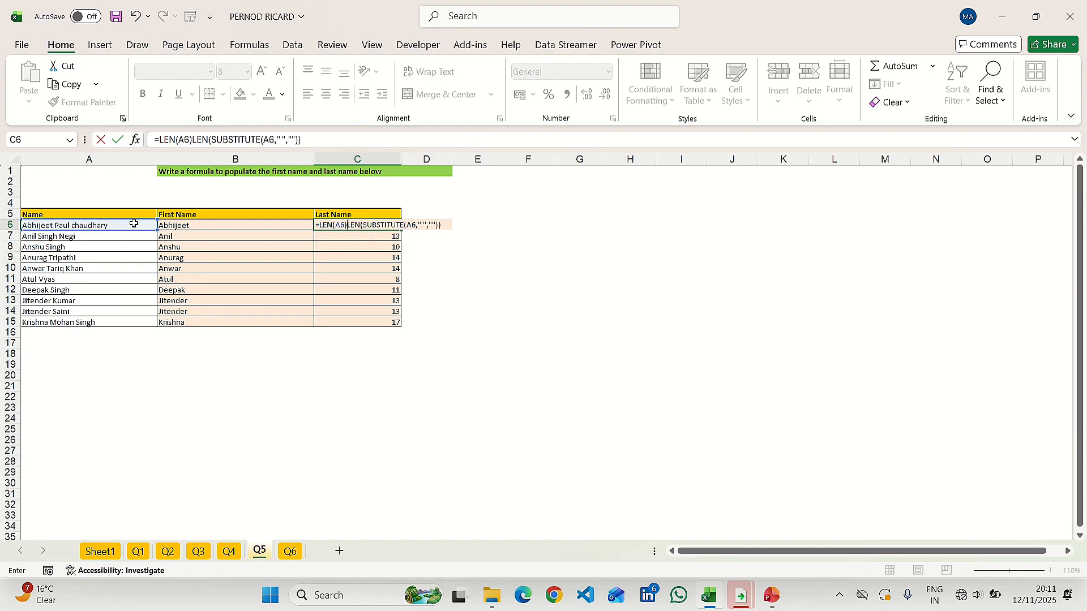
type("-")
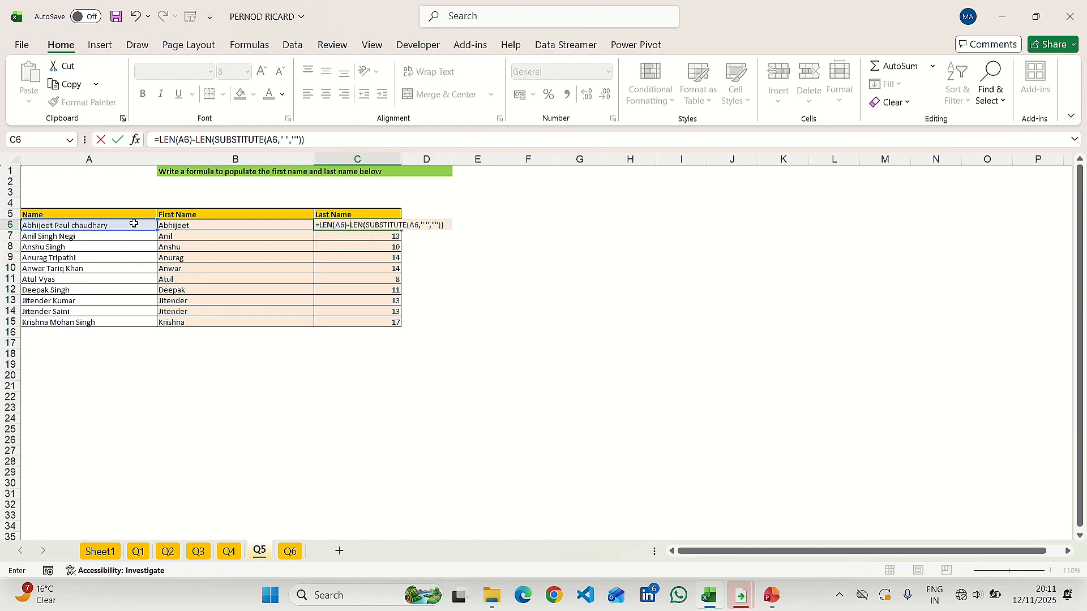
key("Return")
key("Return")
Step: Fill the space-counting formula from C6 down to C15
key("Up")
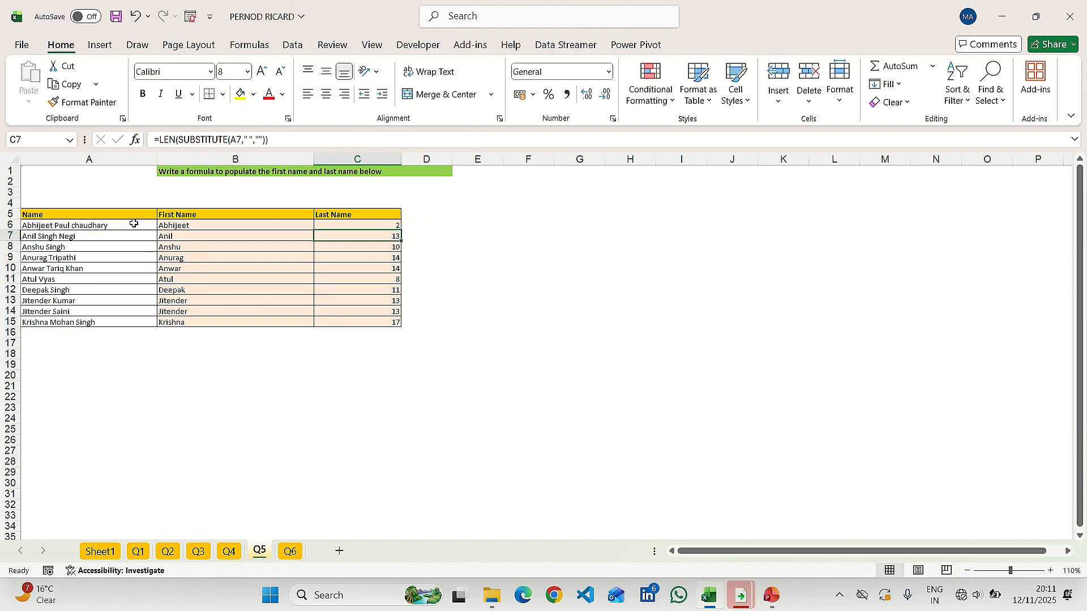
key("Up")
key("ctrl+shift+Down")
key("ctrl+d")
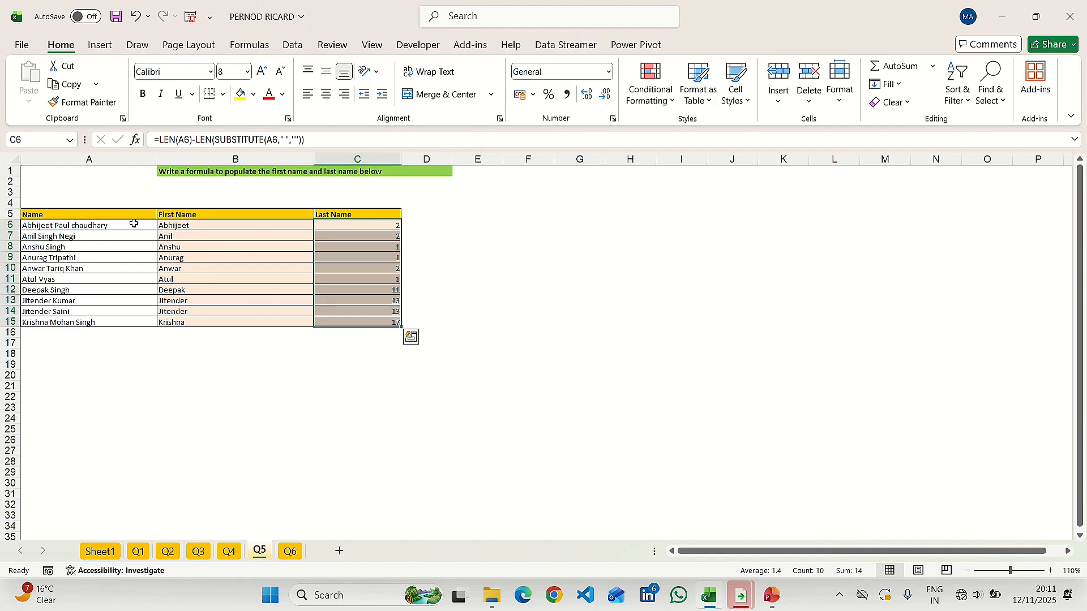
key("Right")
key("Left")
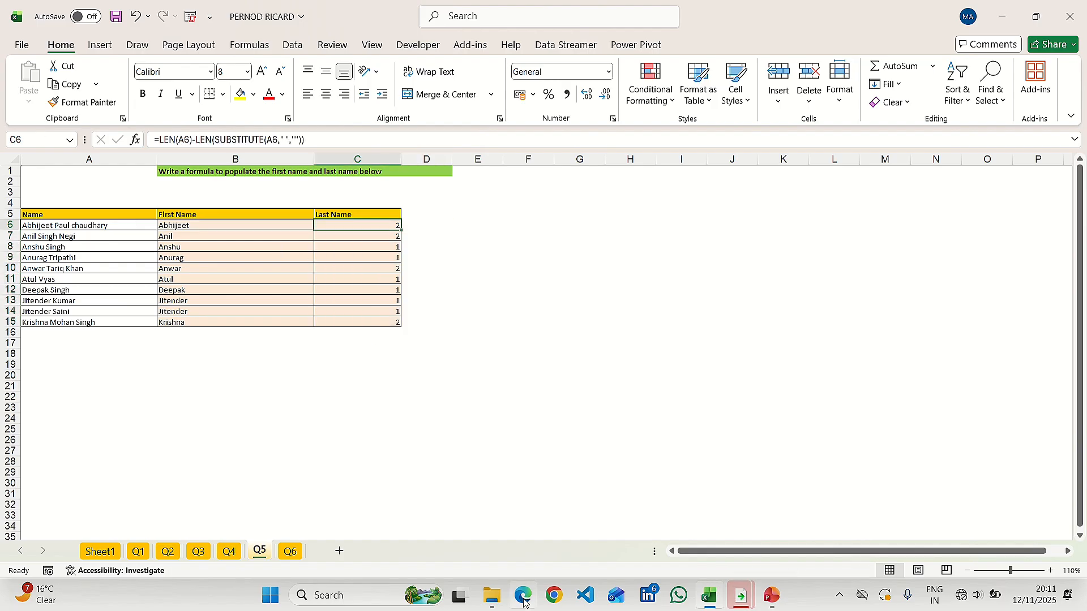
Step: Compare the space counts in the Last Name column with the full names in A6 to A10
key("Left")
key("Left")
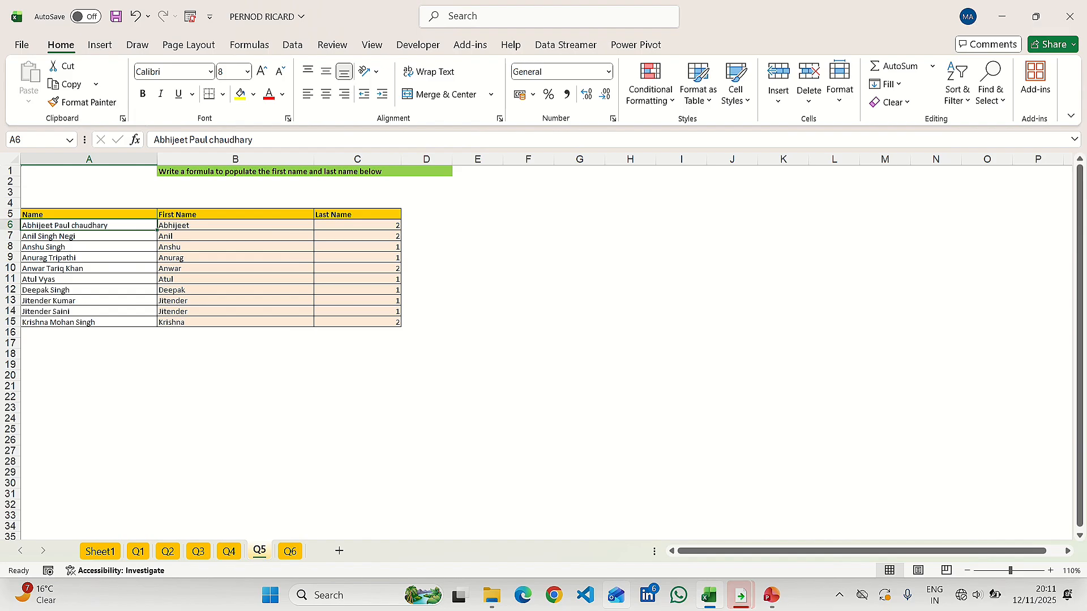
key("Down")
key("Down")
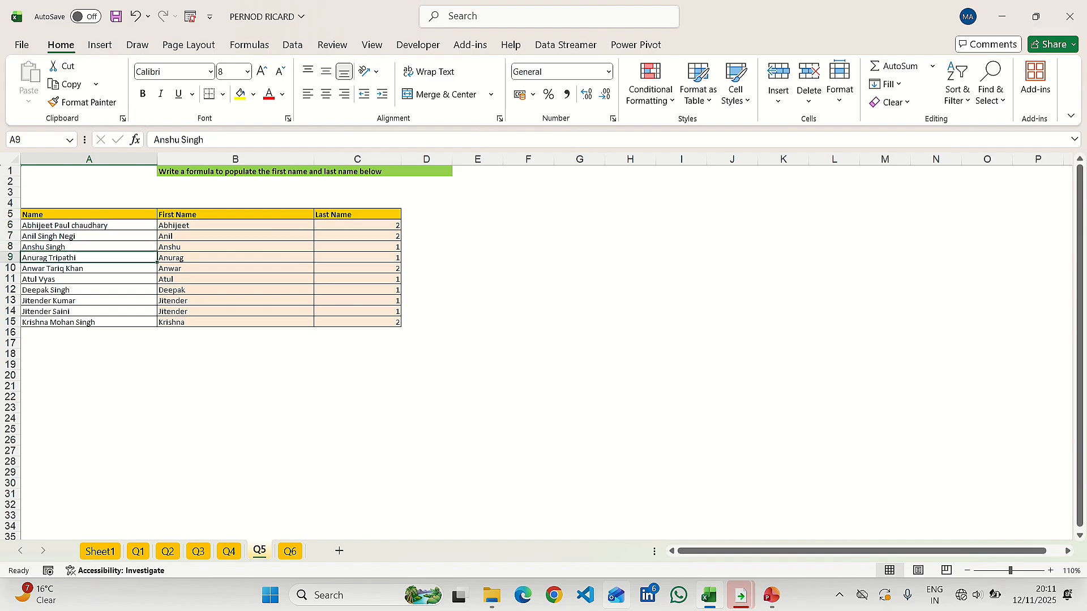
key("Down")
key("Up")
key("Up")
key("Up")
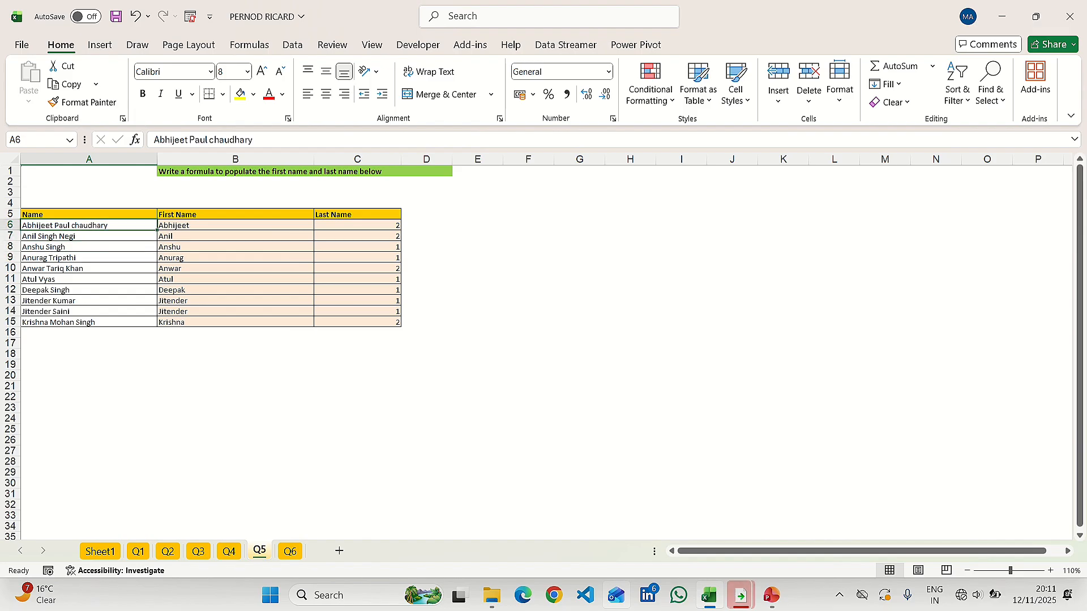
Step: Examine the last space inside the full name in A6, leaving the cell's text as it is
key("Right")
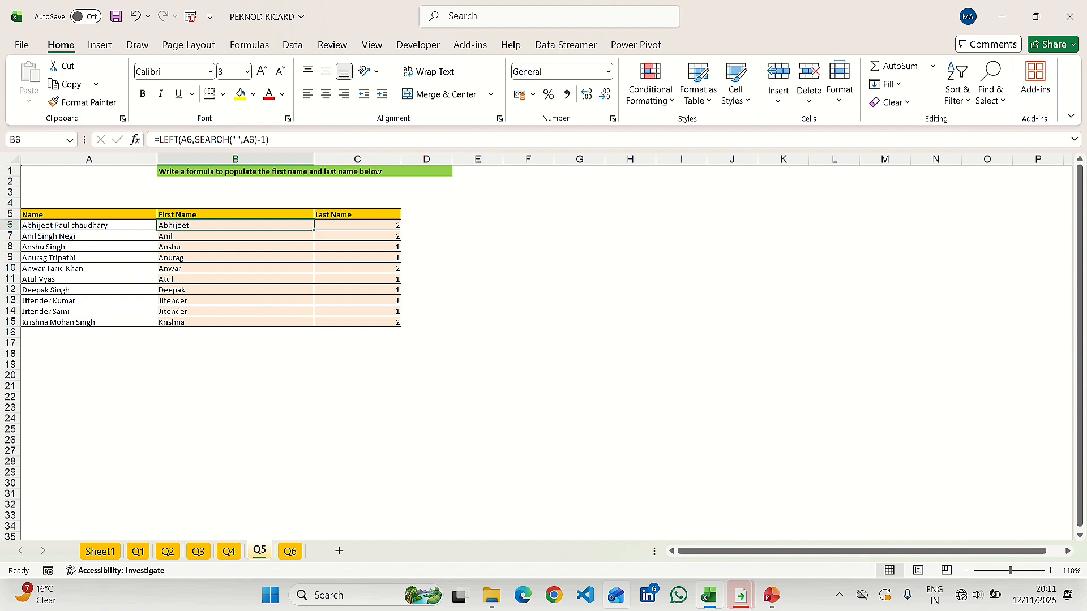
left_click(89, 225)
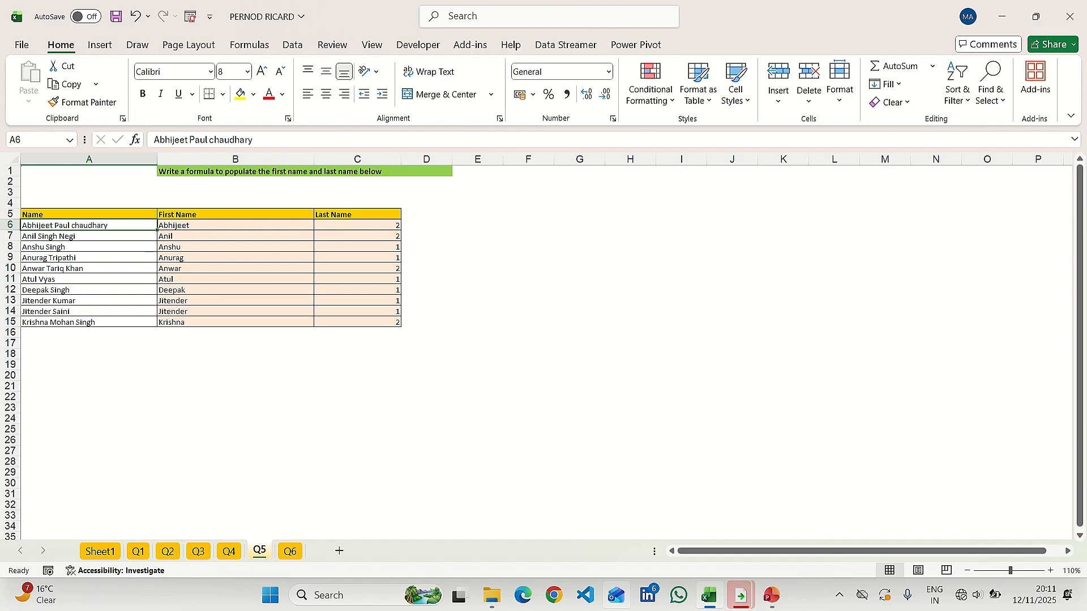
left_click(235, 225)
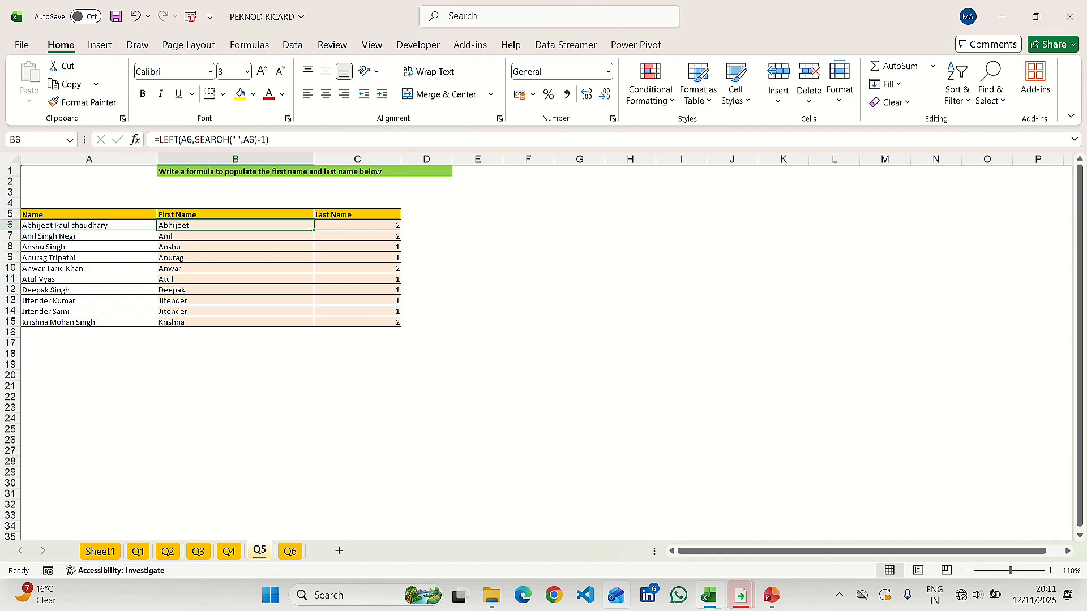
left_click(89, 225)
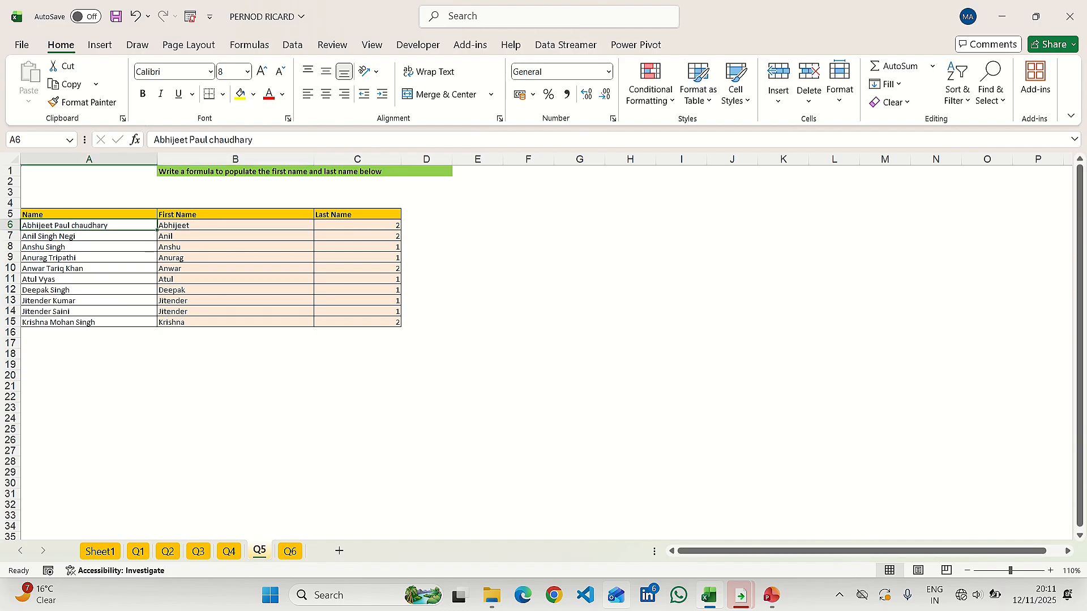
key("F2")
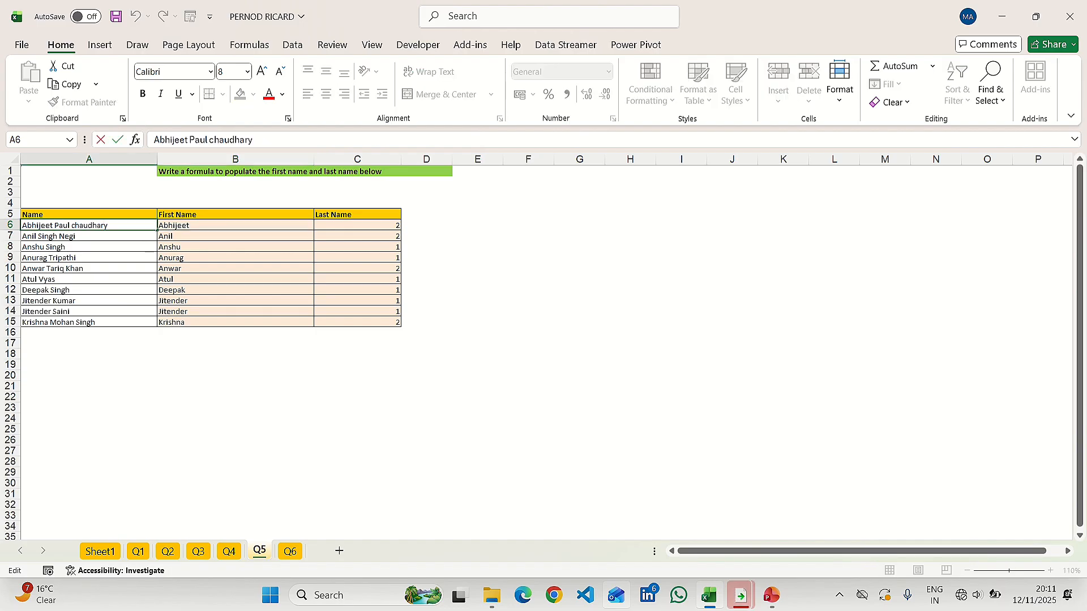
key("Right")
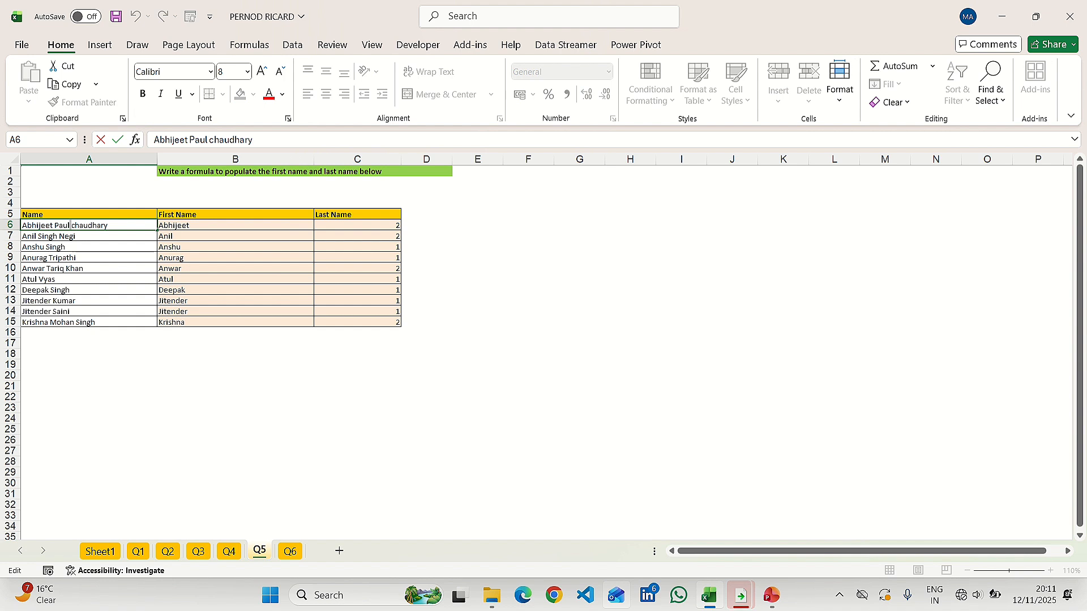
key("Escape")
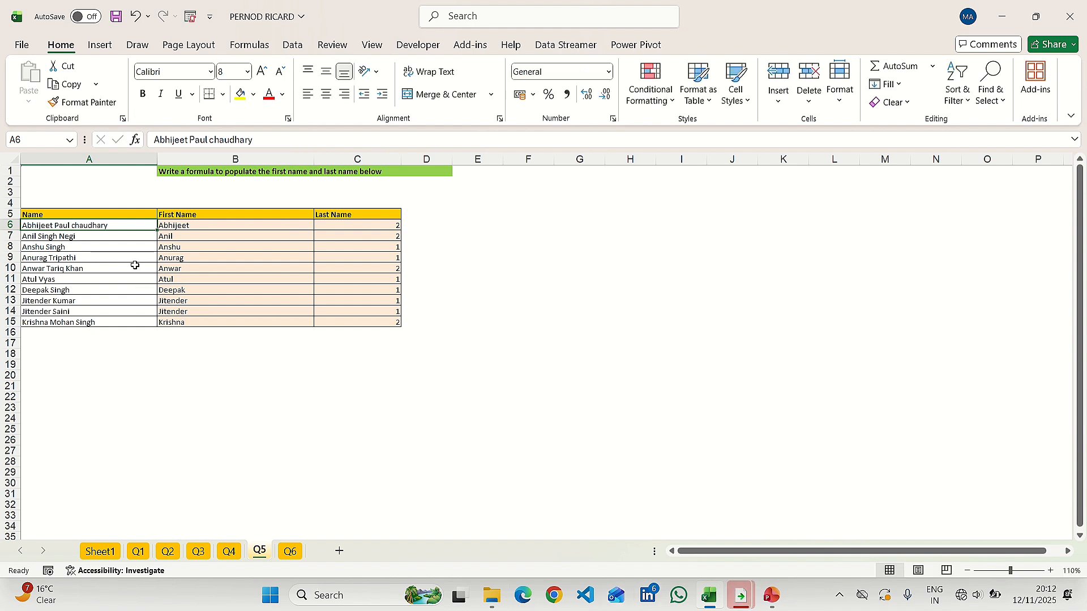
double_click(107, 226)
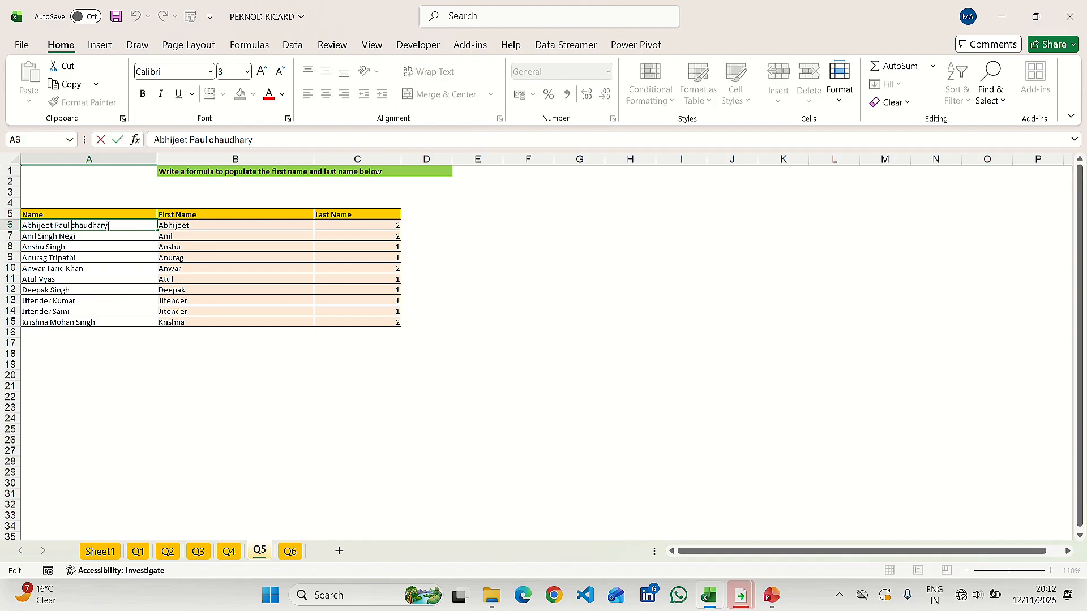
key("ctrl+Left")
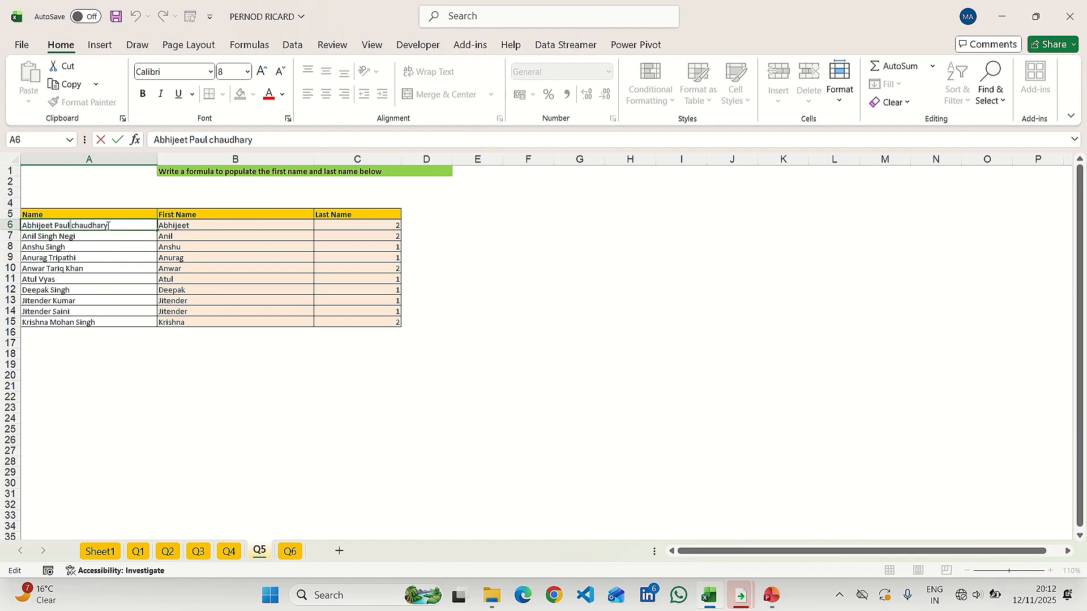
key("Return")
left_click(107, 225)
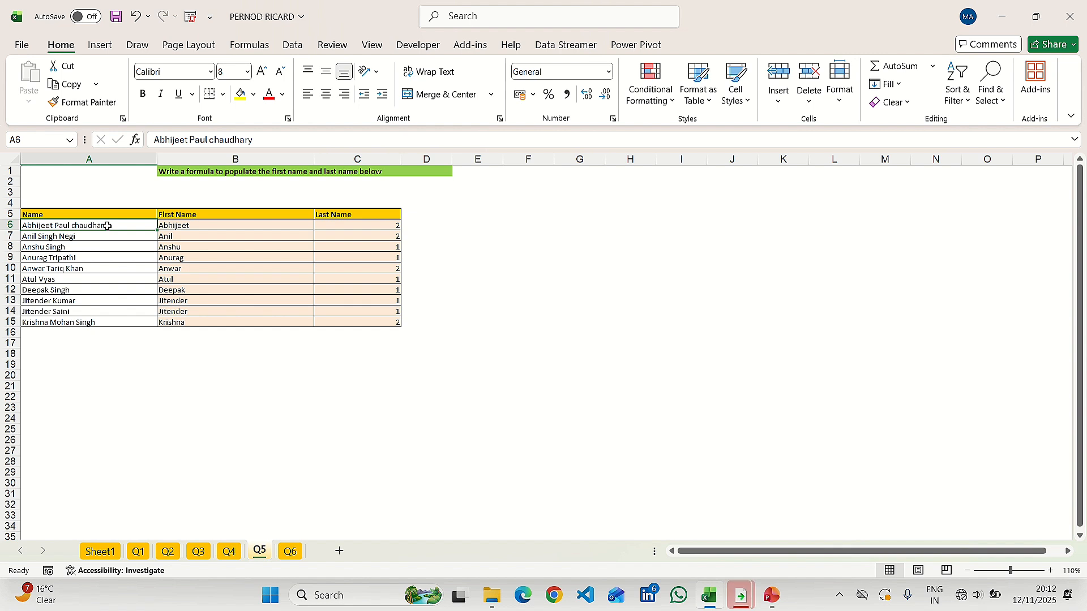
Step: Open the formula in C6 for editing and examine its LEN and SUBSTITUTE parts
key("Right")
key("Right")
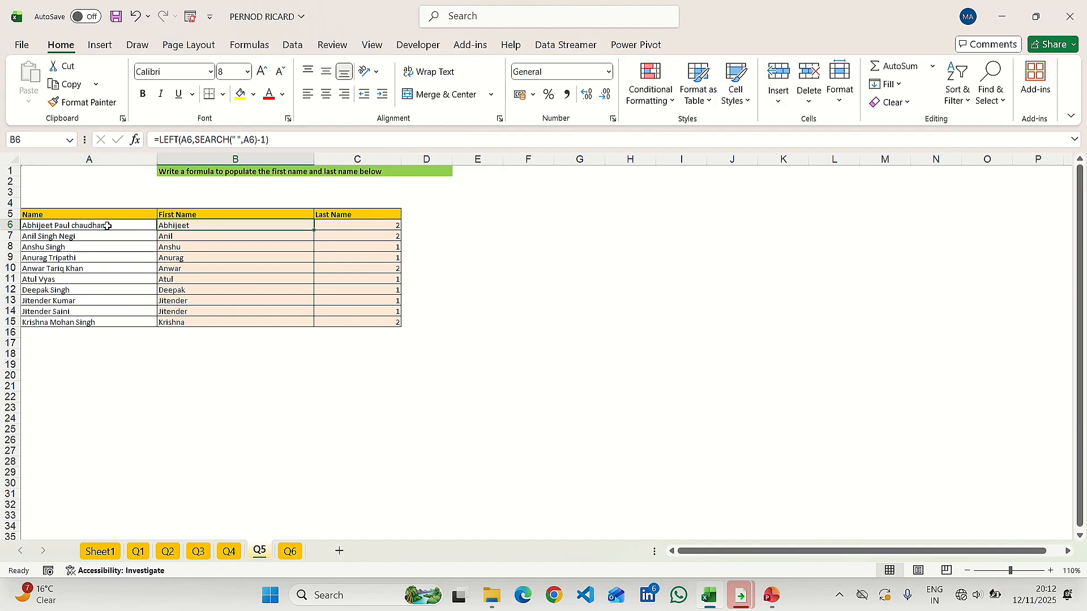
key("F2")
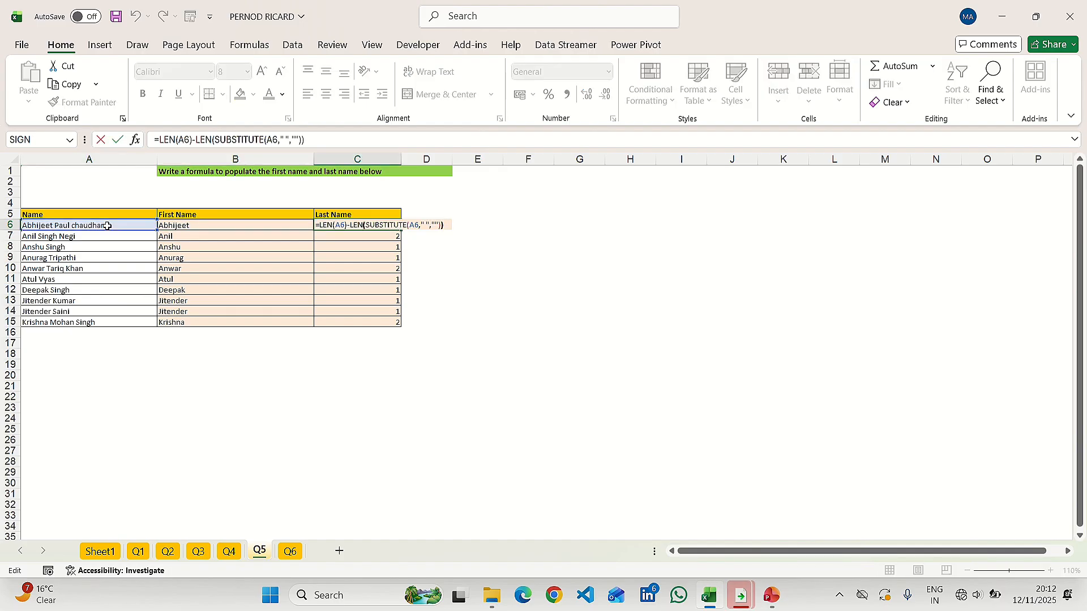
key("ctrl+Left")
key("ctrl+Left")
key("ctrl+Left")
key("ctrl+Left")
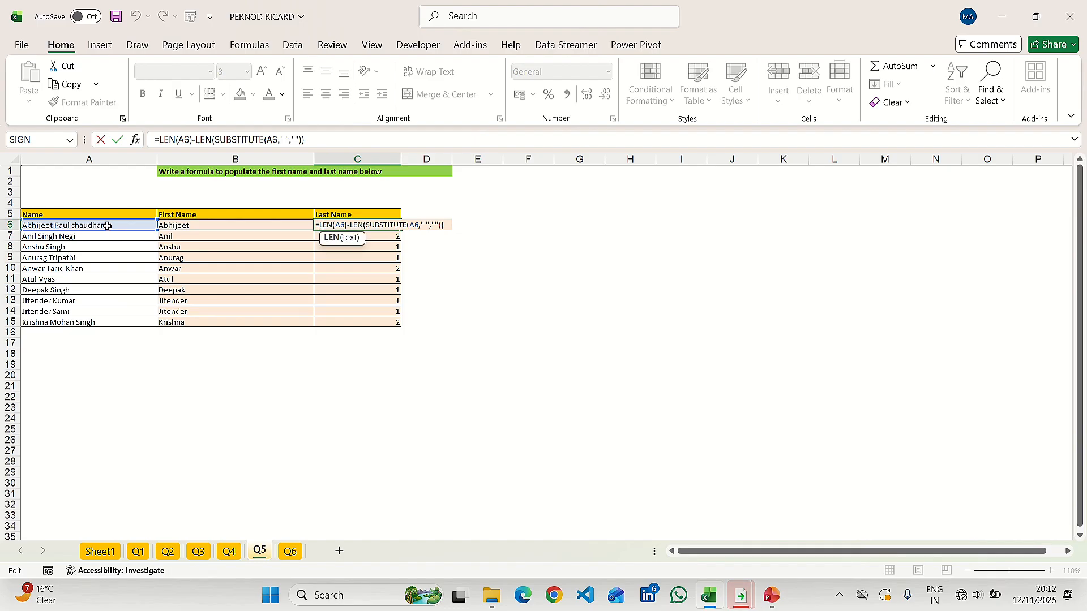
key("Right")
key("Right")
key("Right")
key("Right")
key("Right")
key("Right")
key("Right")
key("Right")
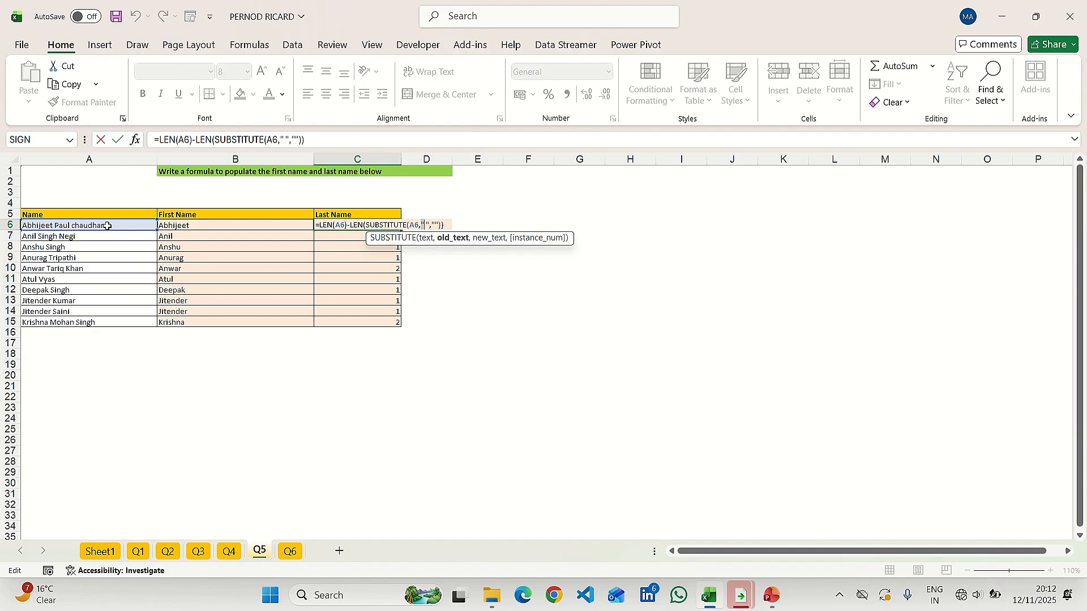
key("shift+Right")
key("shift+Right")
key("shift+Right")
key("shift+Right")
key("shift+Right")
key("shift+Right")
Step: Insert SUBSTITUTE(A6," ","#", ahead of the LEN difference in C6, so that the difference serves as the instance number
key("Left")
key("Left")
key("Left")
key("Left")
key("Left")
key("Left")
key("Left")
key("Left")
key("Left")
key("Left")
key("Left")
key("Left")
key("Left")
key("Left")
key("Left")
key("Left")
key("Left")
key("Left")
key("Left")
key("Left")
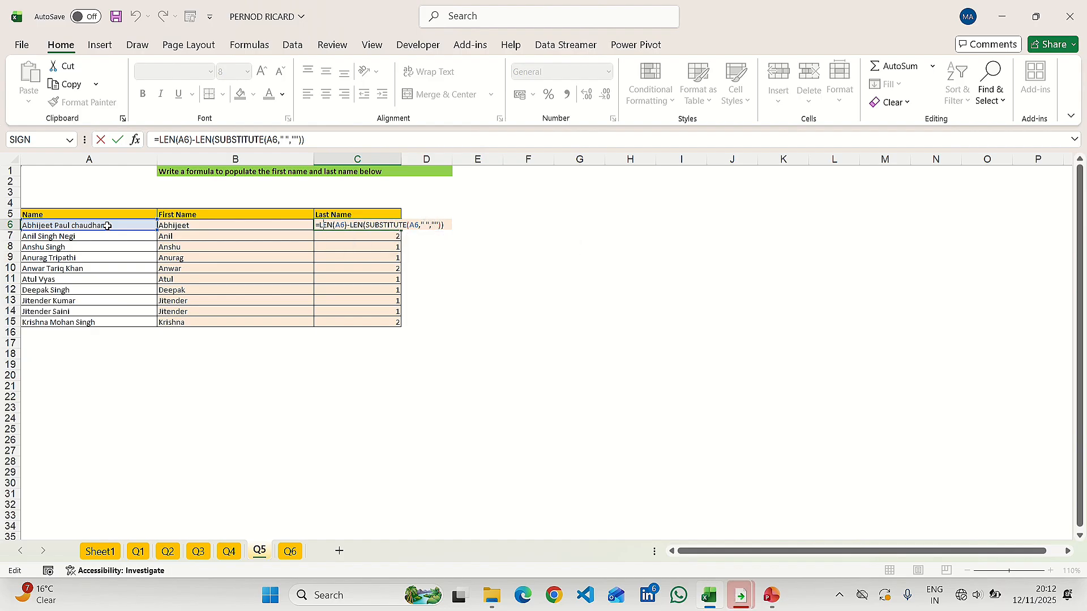
type("SUBSTITUTE(")
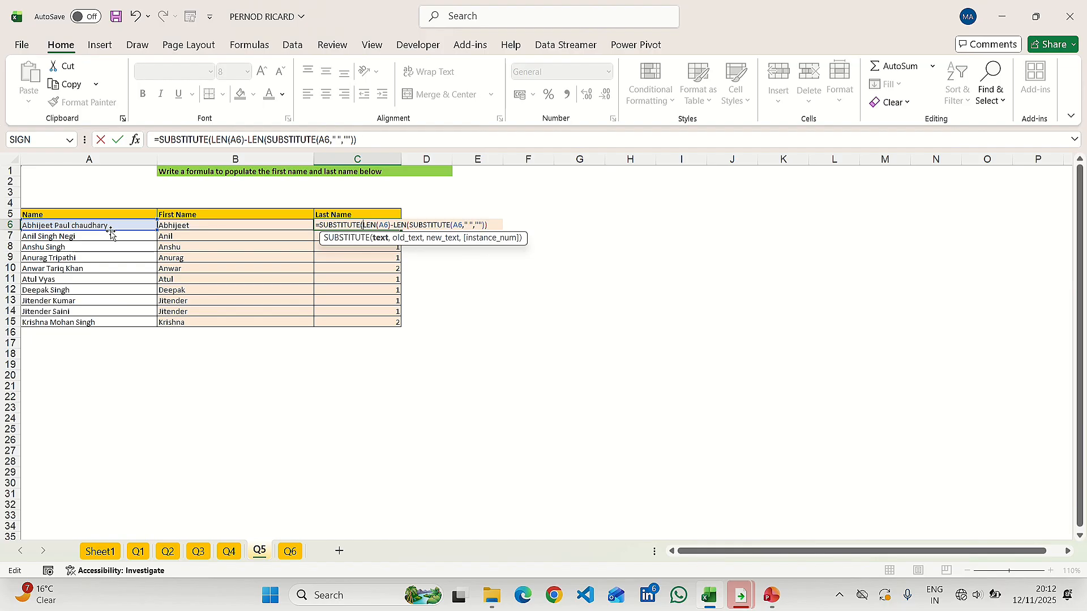
left_click(123, 226)
type(",")
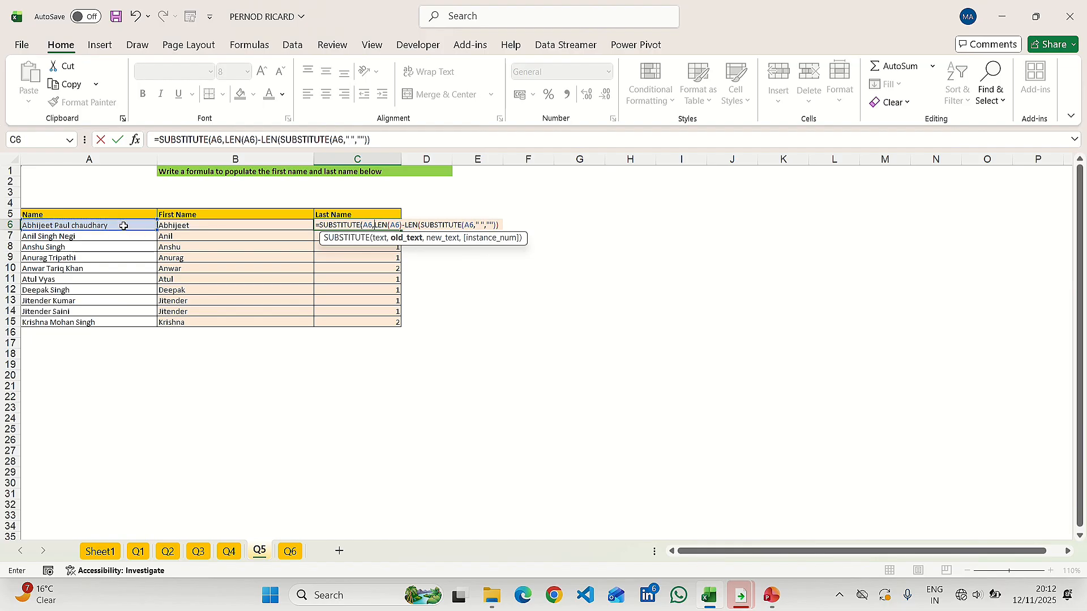
type("\" \",")
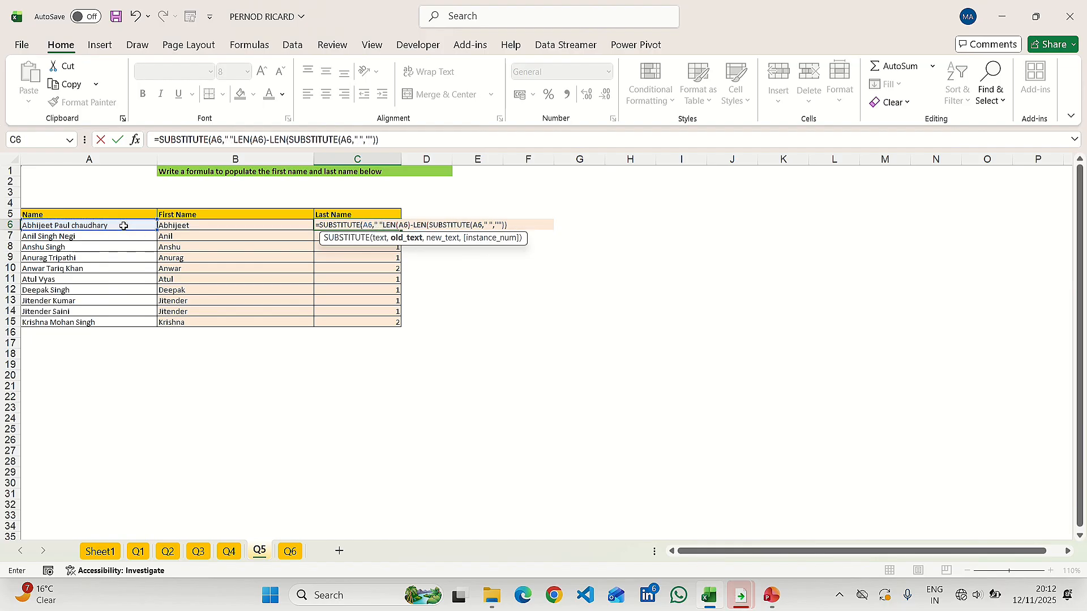
type("\"#")
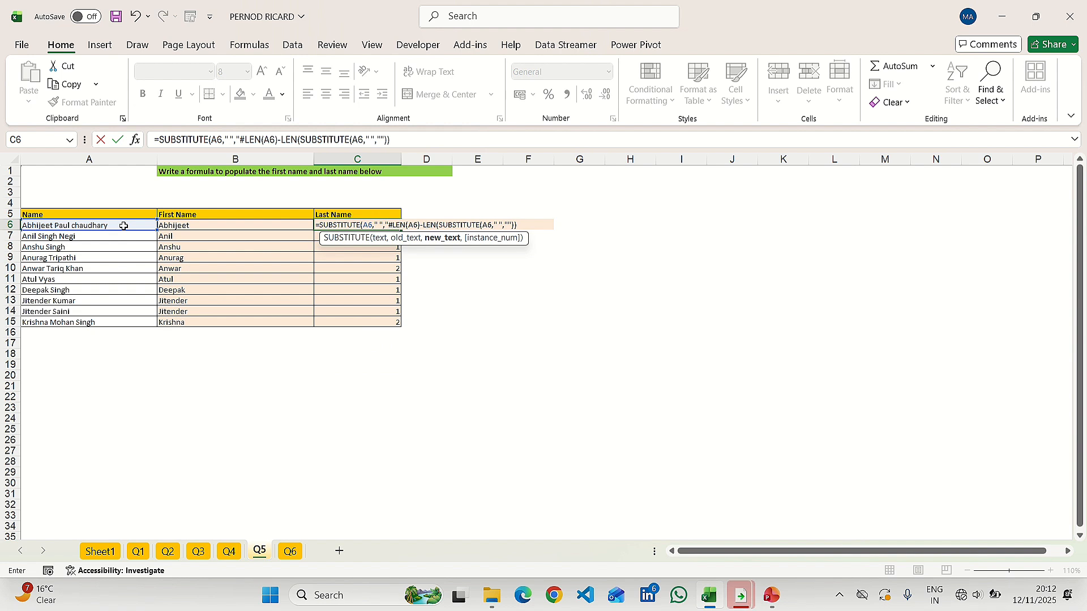
type("\",")
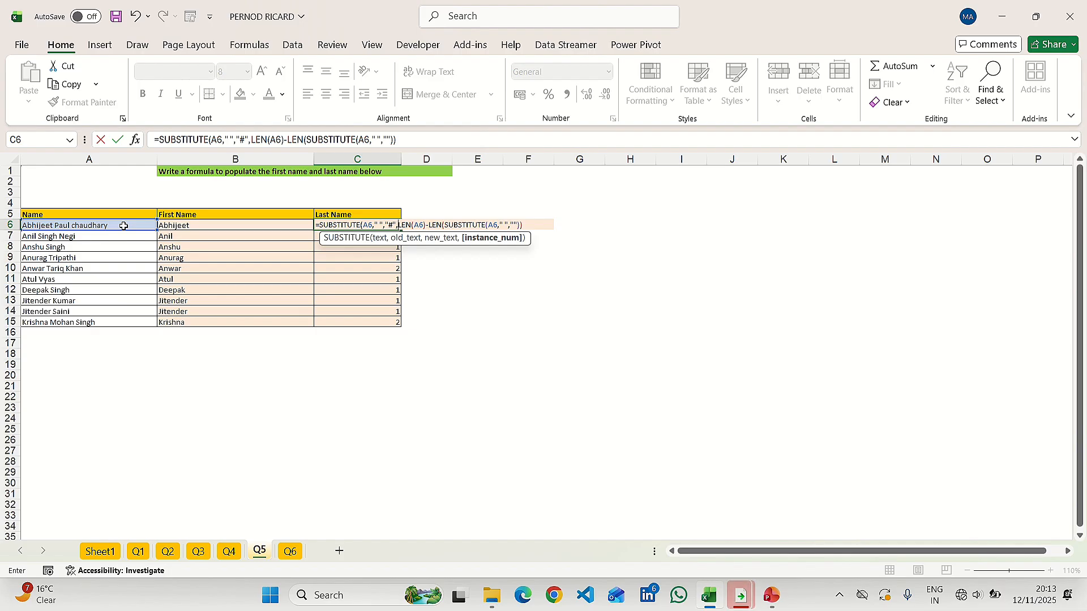
key("shift+Right")
key("shift+Right")
key("shift+Right")
key("shift+Right")
key("shift+Right")
key("shift+Right")
key("shift+Right")
key("shift+Right")
key("shift+Right")
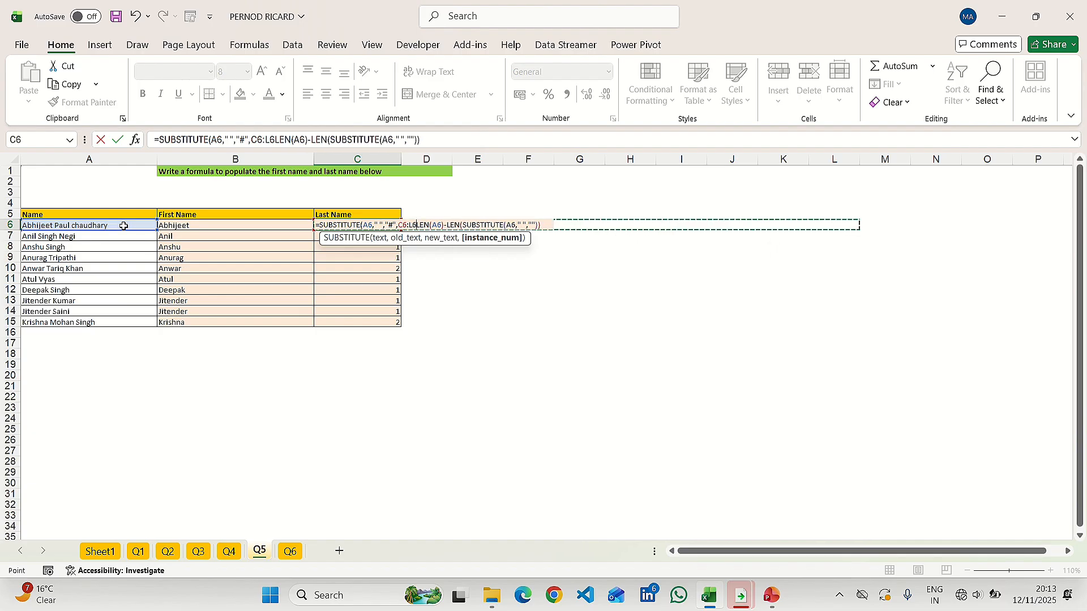
key("BackSpace")
key("BackSpace")
key("BackSpace")
key("BackSpace")
key("BackSpace")
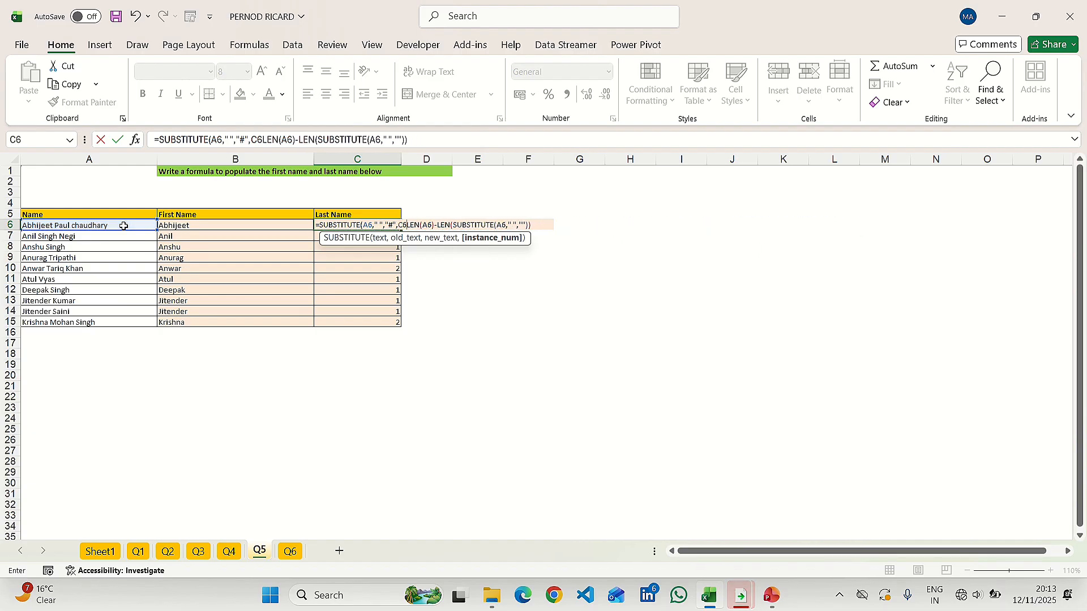
Step: Examine the value of the LEN difference that serves as the instance number in the SUBSTITUTE formula in C6
key("F2")
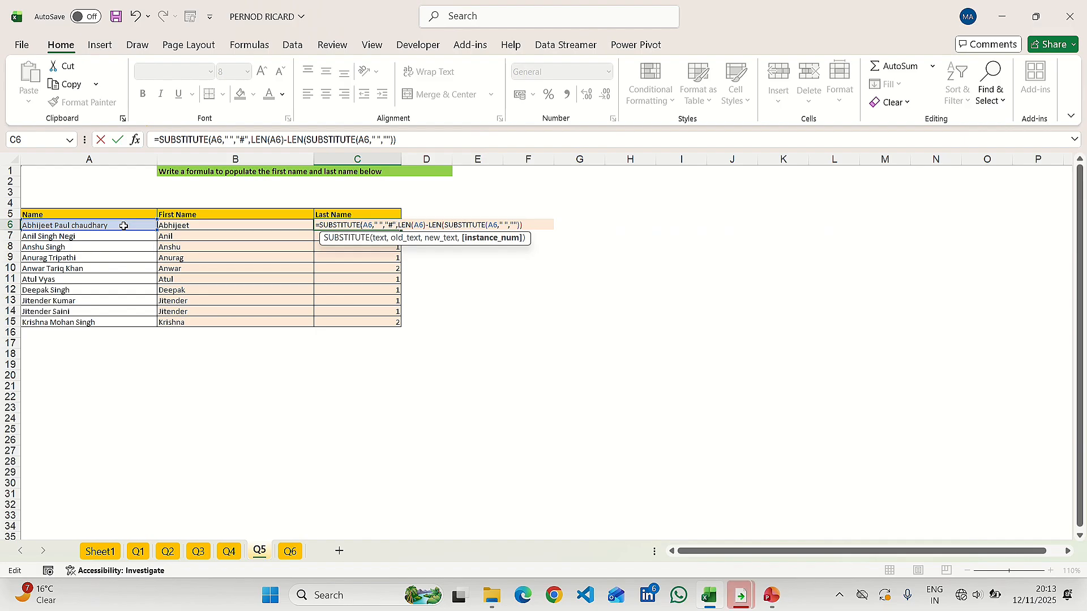
key("shift+Right")
key("shift+Right")
key("shift+Right")
key("shift+Right")
key("shift+Right")
key("shift+Right")
key("shift+Right")
key("shift+Right")
key("shift+Right")
key("shift+Right")
key("shift+Right")
key("shift+Right")
key("shift+Right")
key("shift+Right")
key("shift+Right")
key("shift+Right")
key("shift+Right")
key("shift+Right")
key("shift+Right")
key("shift+Right")
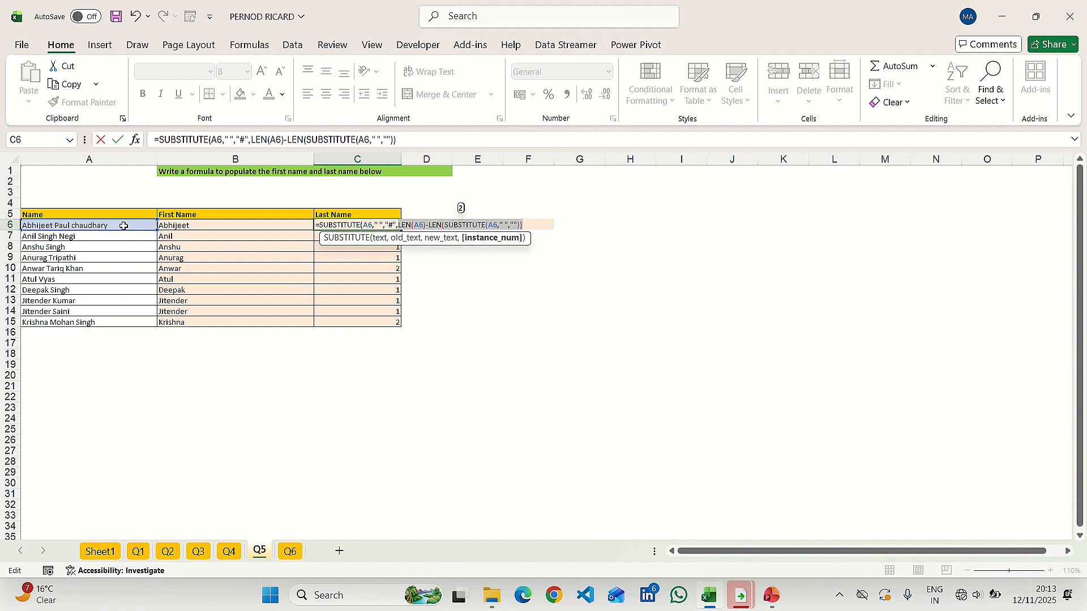
Step: Enter the SUBSTITUTE formula with its closing parenthesis in C6, fill it down to C15 and fit column C to its contents
key("Return")
key("Return")
key("Up")
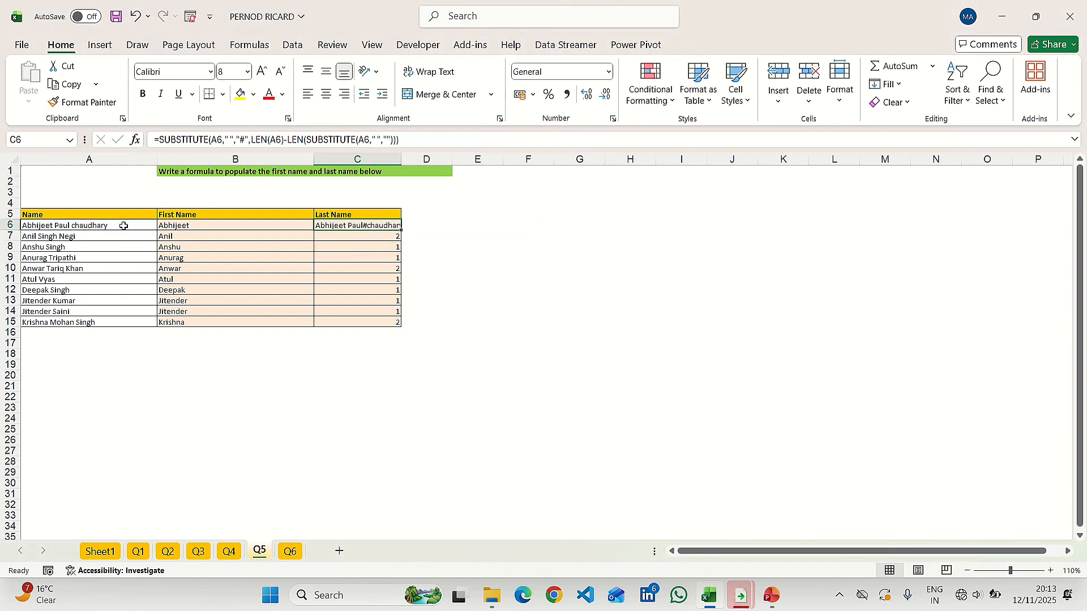
key("ctrl+shift+Down")
key("ctrl+d")
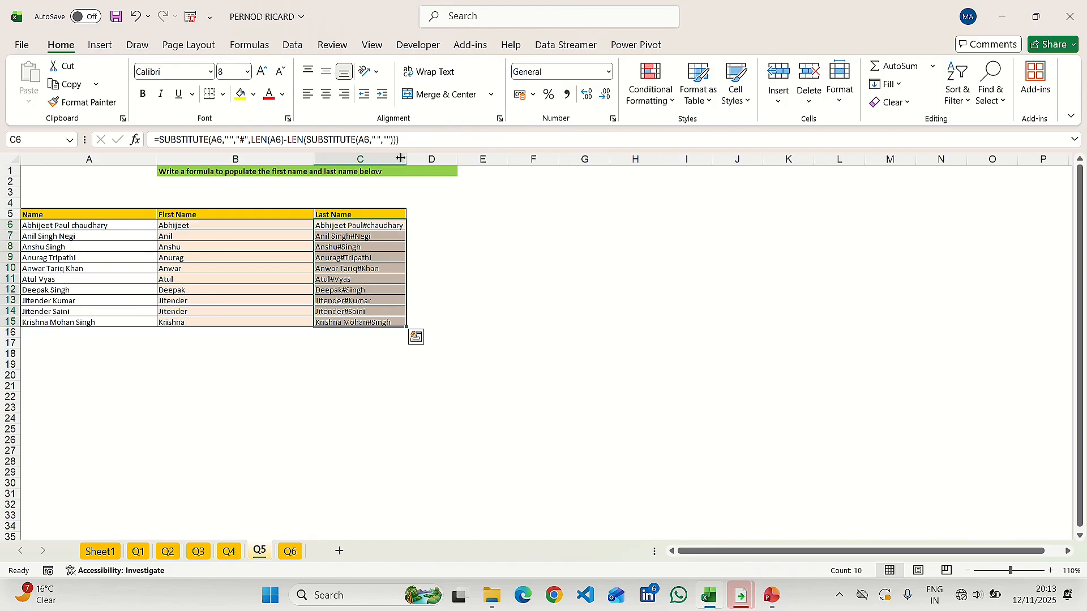
double_click(401, 159)
Step: Wrap the SUBSTITUTE formula in C6 in SEARCH with "#" as the text to find, accepting the suggested closing parenthesis
key("F2")
key("Left")
key("Left")
key("Left")
key("Left")
key("Left")
key("Left")
key("Left")
key("Left")
key("Left")
key("Left")
key("Left")
key("Left")
key("Left")
key("Left")
key("Left")
key("Left")
key("Left")
key("Left")
key("Left")
key("Left")
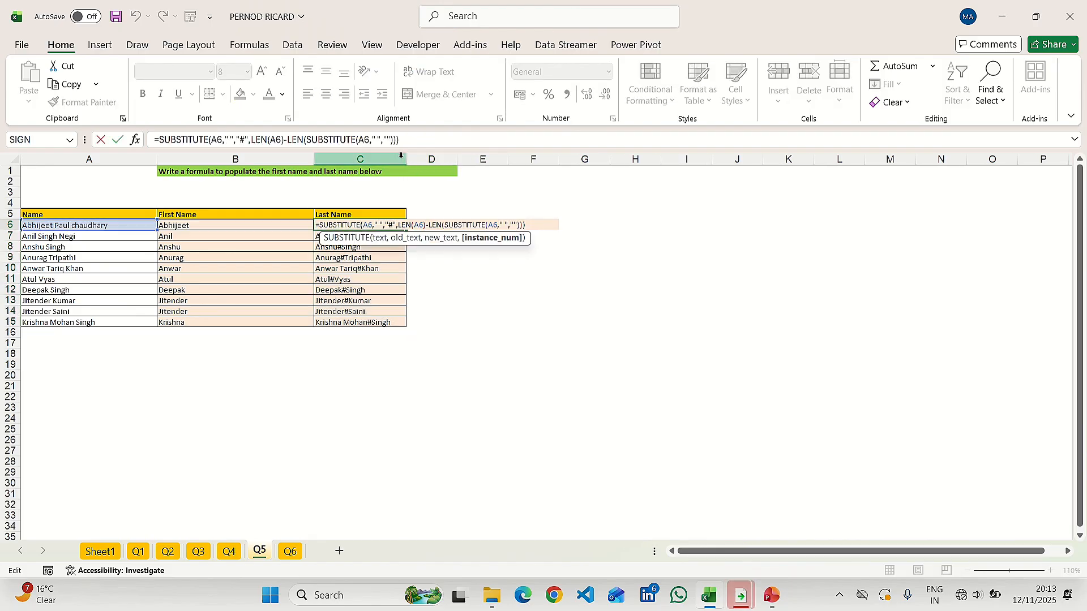
key("Home")
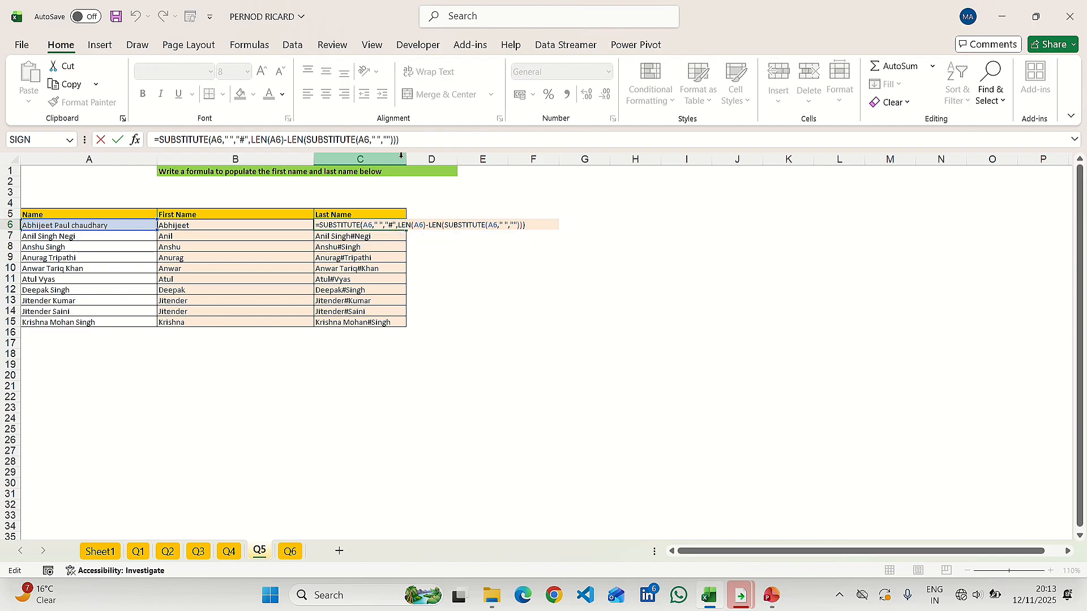
type("SEARCH(")
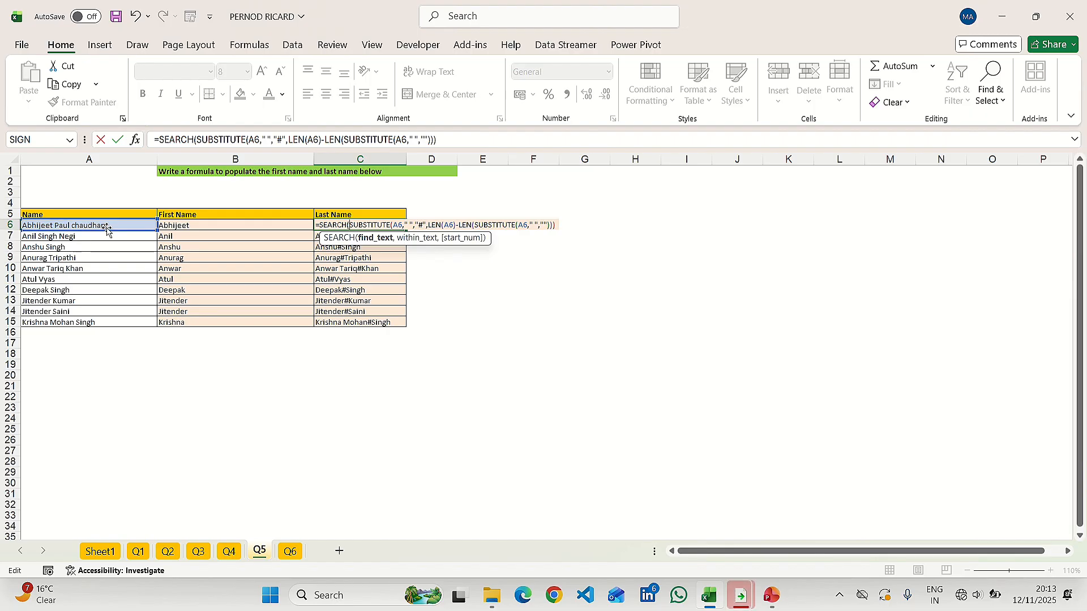
type("\"#")
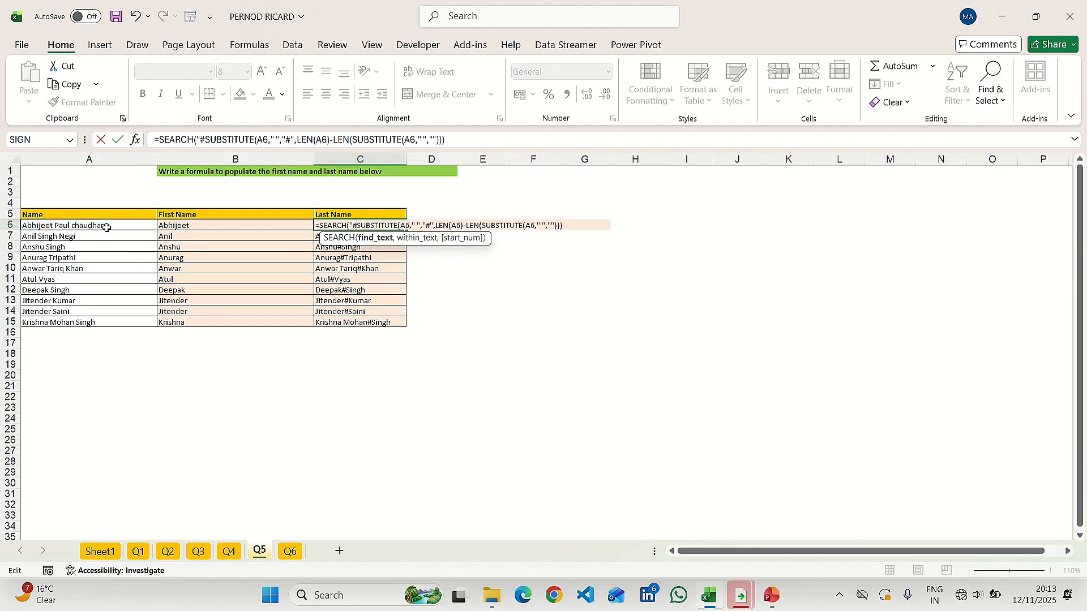
type("\",")
key("Return")
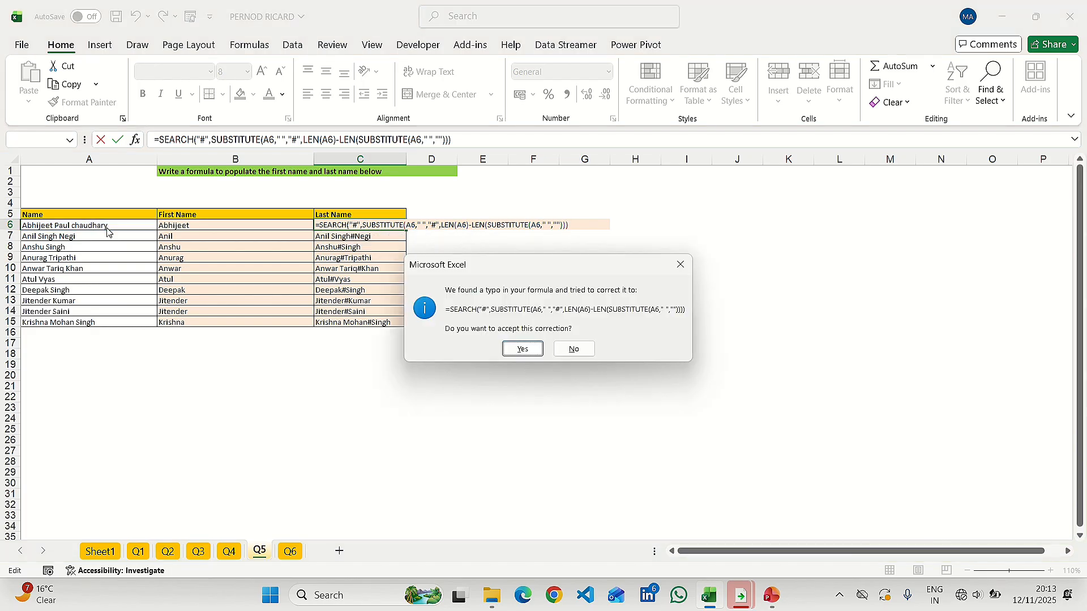
key("Return")
Step: Fill the SEARCH formula from C6 down through C15
key("Up")
key("ctrl+shift+Down")
key("ctrl+d")
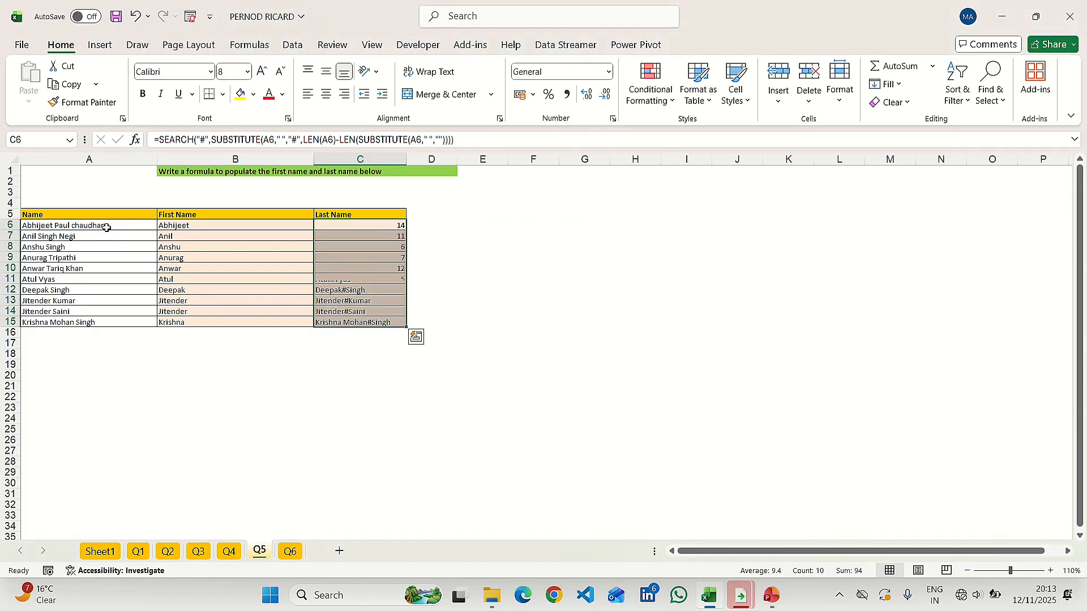
Step: Compare the SEARCH position in C6 with the characters up to the last space of the name in A6
key("Left")
left_click(109, 230)
double_click(108, 229)
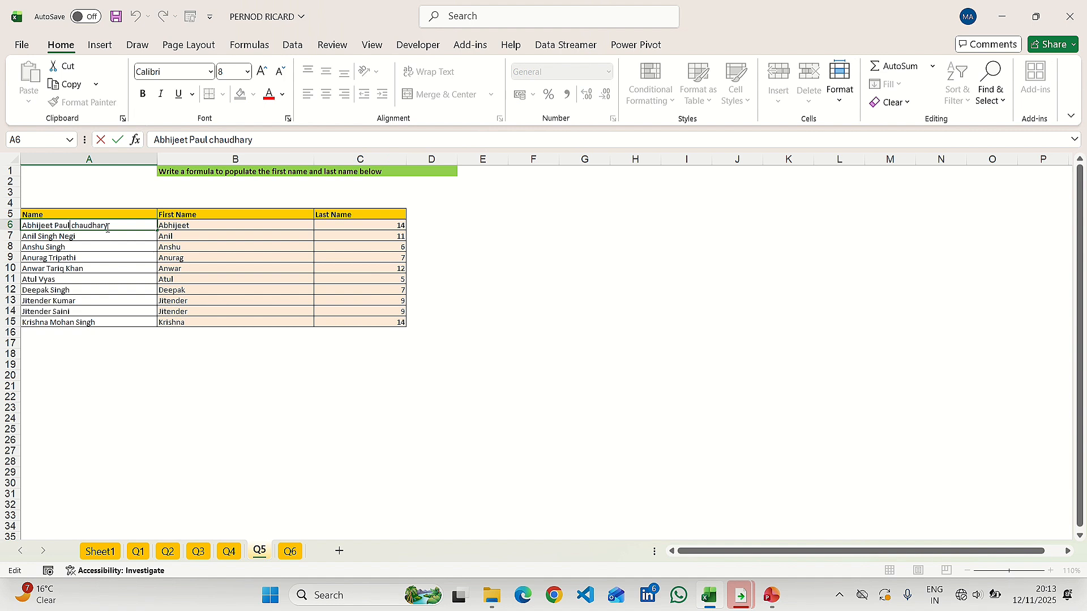
key("shift+Right")
key("shift+Right")
key("shift+Right")
key("shift+Right")
key("shift+Right")
key("shift+Right")
key("shift+Right")
key("shift+Right")
key("Left")
key("shift+Left")
key("shift+Left")
key("shift+Left")
key("shift+Left")
key("shift+Left")
key("shift+Left")
key("shift+Left")
key("shift+Left")
key("shift+Left")
key("shift+Left")
key("shift+Left")
key("shift+Left")
key("shift+Left")
key("shift+Left")
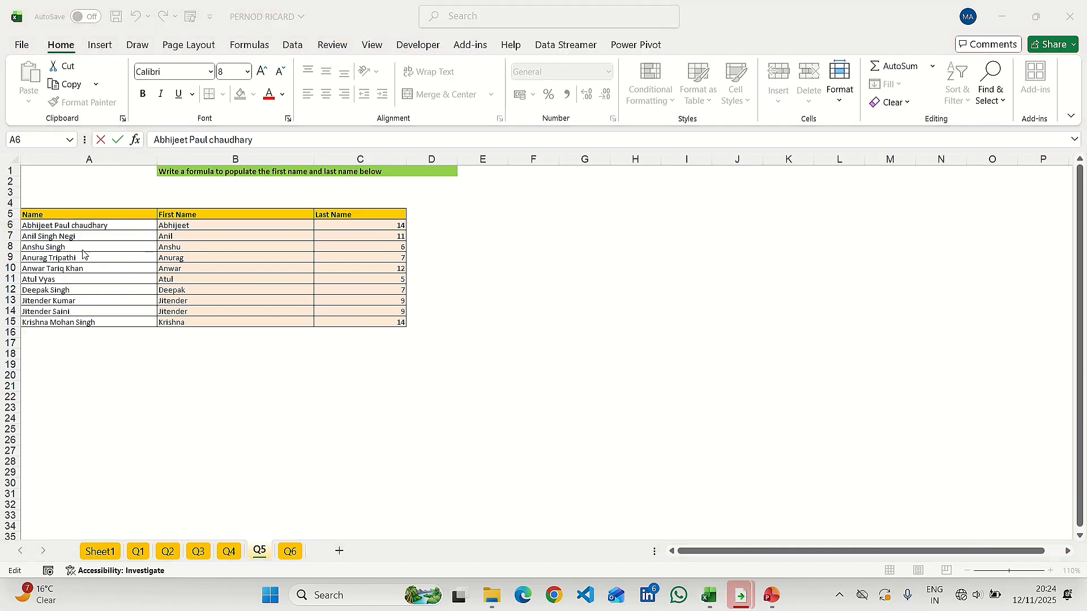
left_click_drag(23, 226, 70, 225)
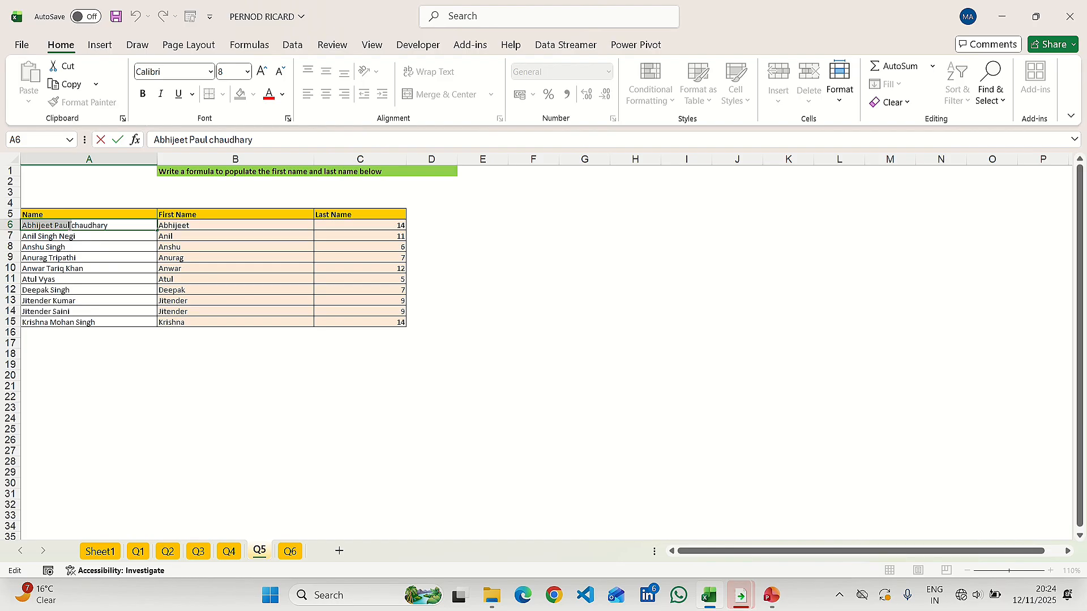
left_click(71, 225)
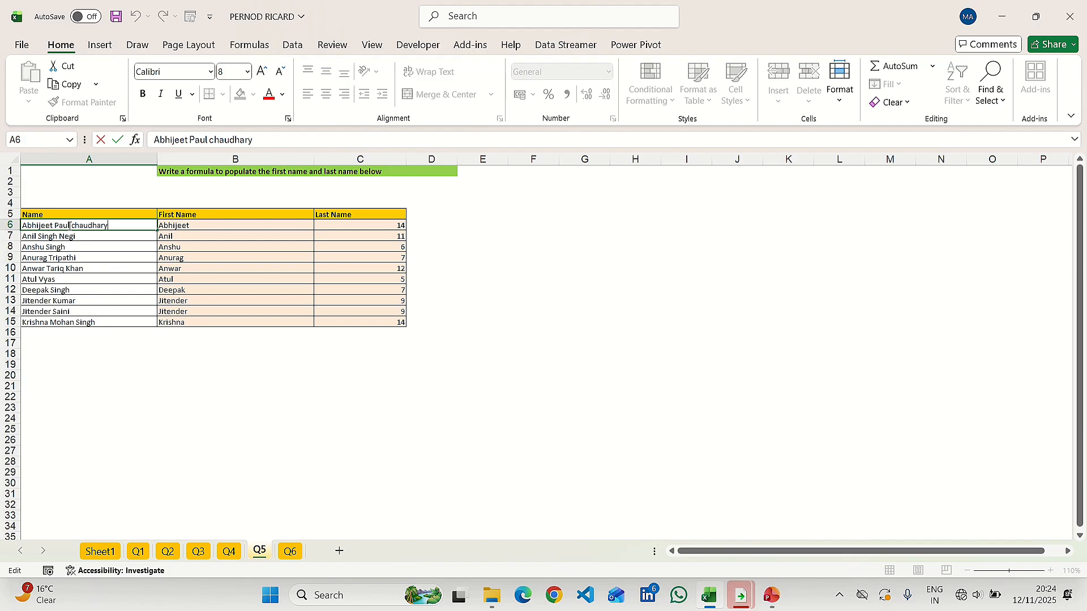
Step: Examine the full length of the name in A6 against the portion that ends at its last space
key("shift+Left")
key("shift+Left")
key("shift+Left")
key("shift+Left")
key("shift+Left")
key("shift+Left")
key("shift+Left")
key("shift+Left")
key("shift+Left")
key("shift+Left")
key("shift+Left")
key("shift+Left")
key("shift+Left")
key("shift+Left")
key("shift+Left")
key("shift+Left")
key("shift+Left")
key("shift+Left")
key("shift+Left")
key("shift+Left")
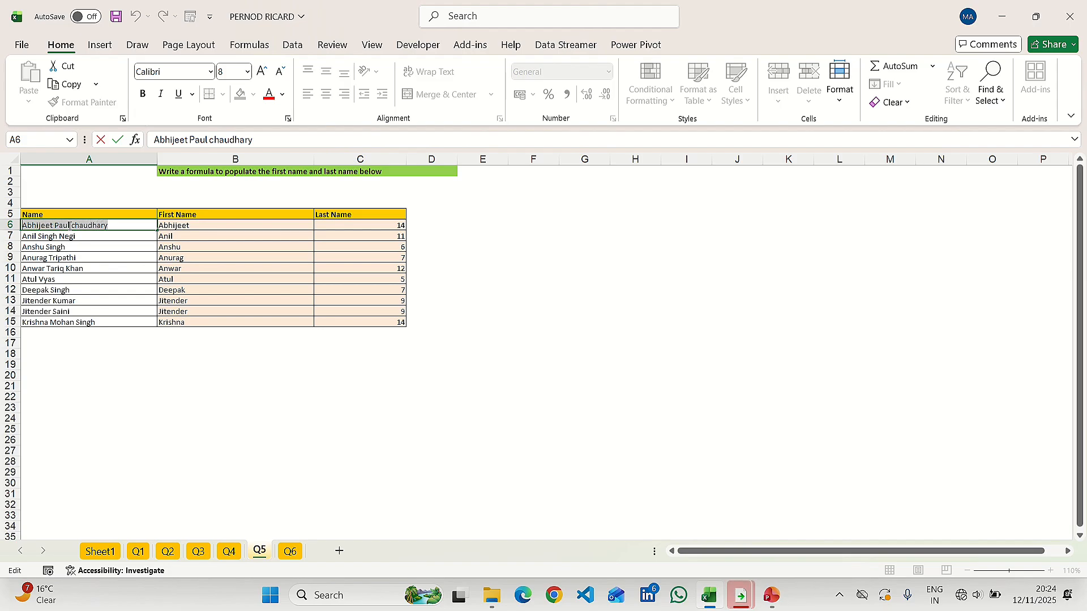
key("Left")
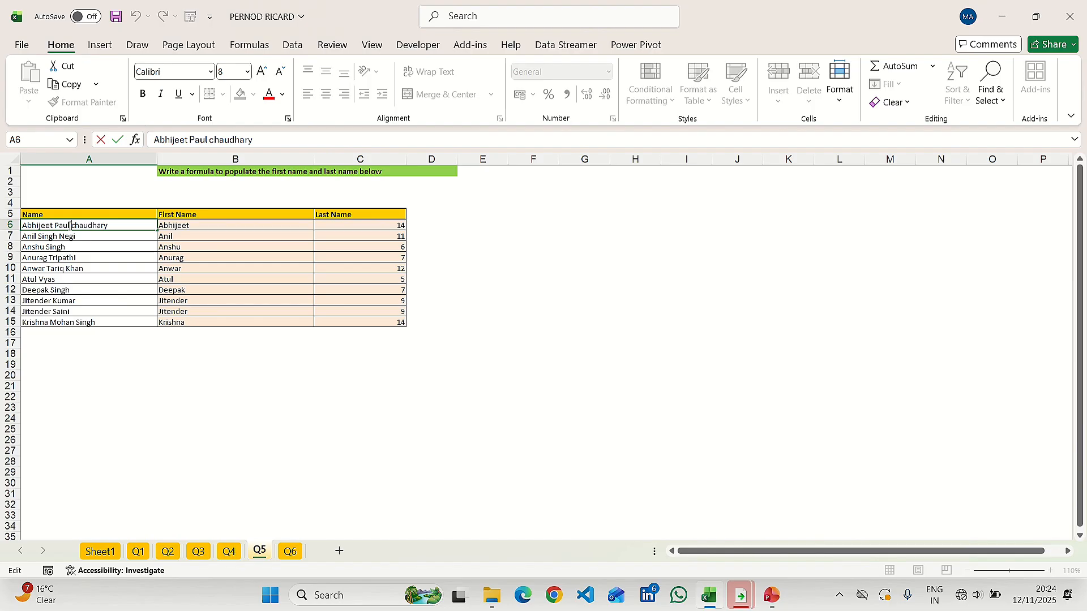
key("shift+Left")
key("shift+Left")
key("shift+Left")
key("shift+Left")
key("shift+Left")
key("shift+Left")
key("shift+Left")
key("shift+Left")
key("shift+Left")
key("shift+Left")
key("shift+Left")
key("shift+Left")
key("shift+Left")
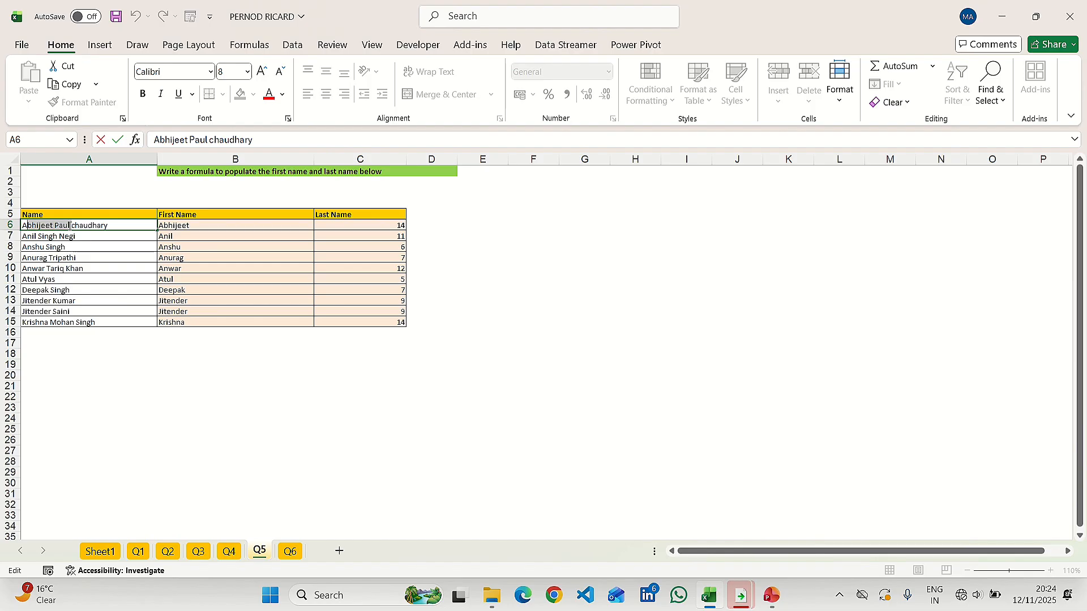
key("Left")
key("Right")
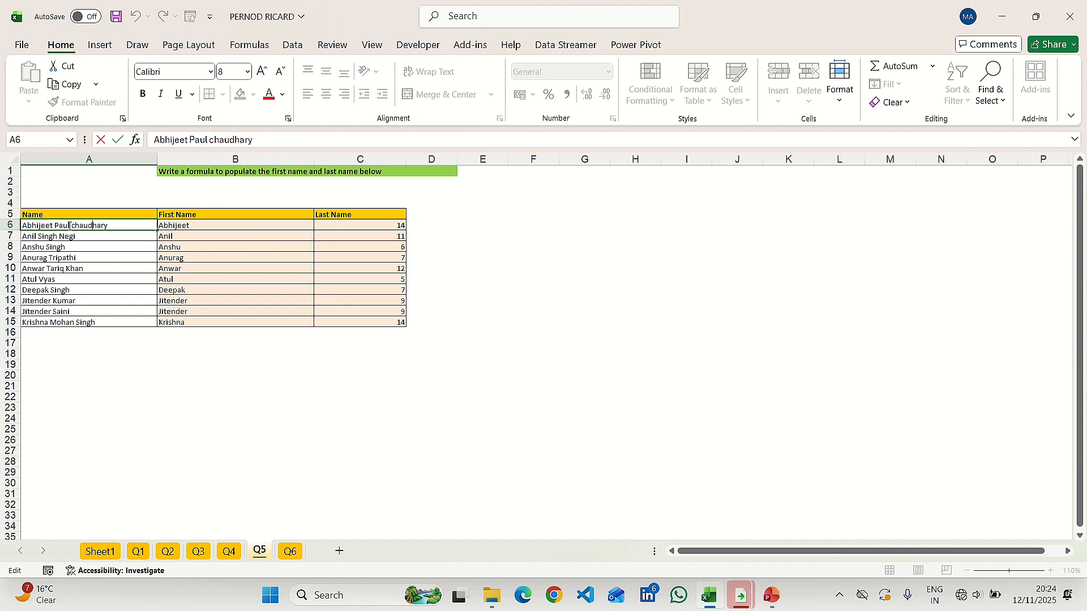
key("Return")
Step: Insert LEN(A6)- ahead of SEARCH in the C6 formula to subtract the last space's position from the name's length
key("Up")
key("Right")
key("Right")
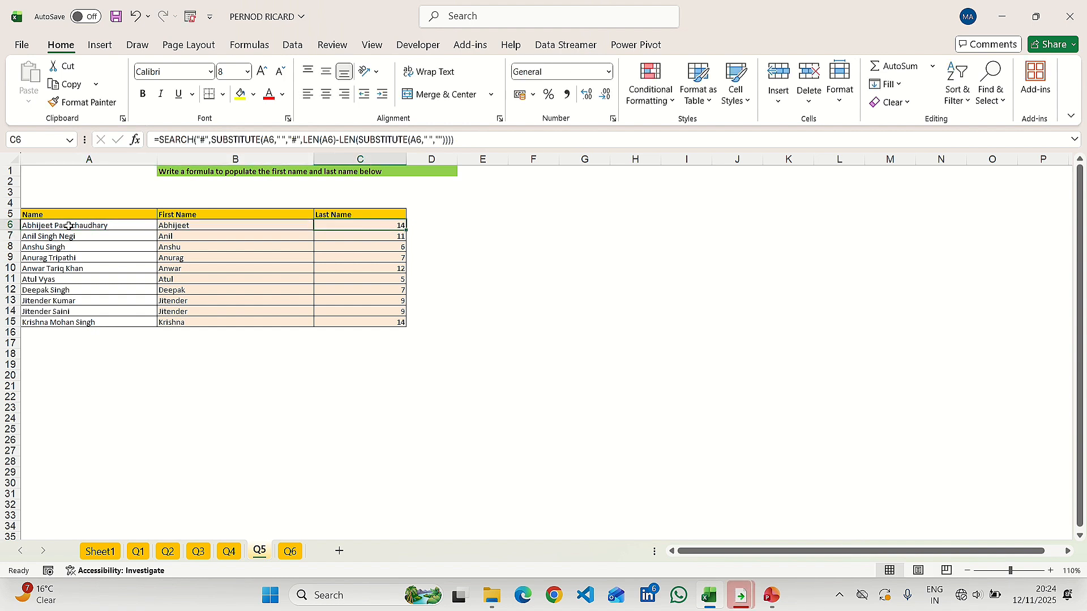
key("F2")
key("Left")
key("Left")
key("Left")
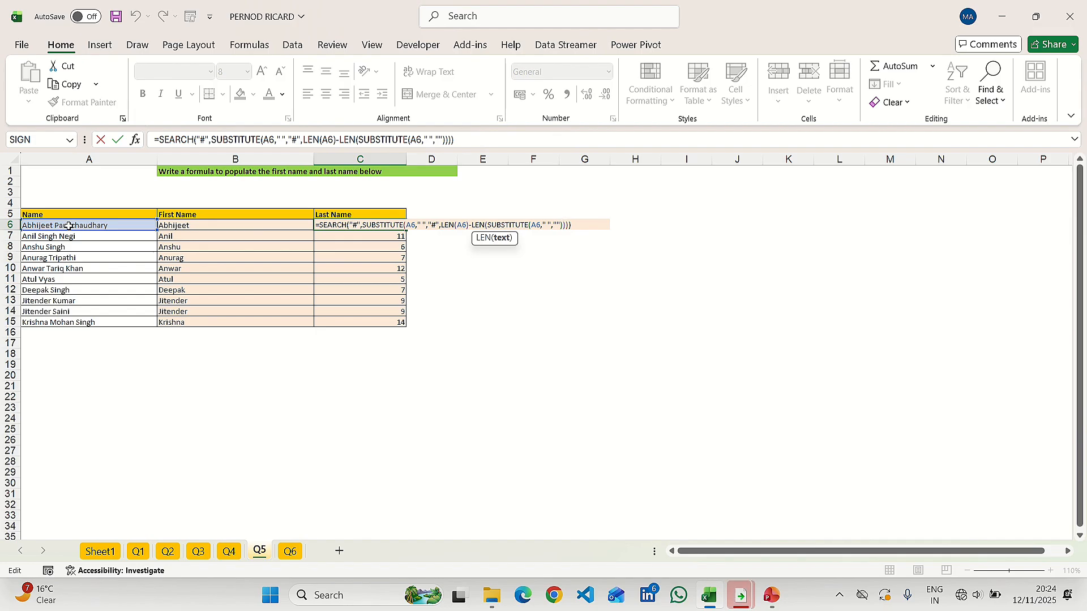
key("Left")
key("Right")
key("Right")
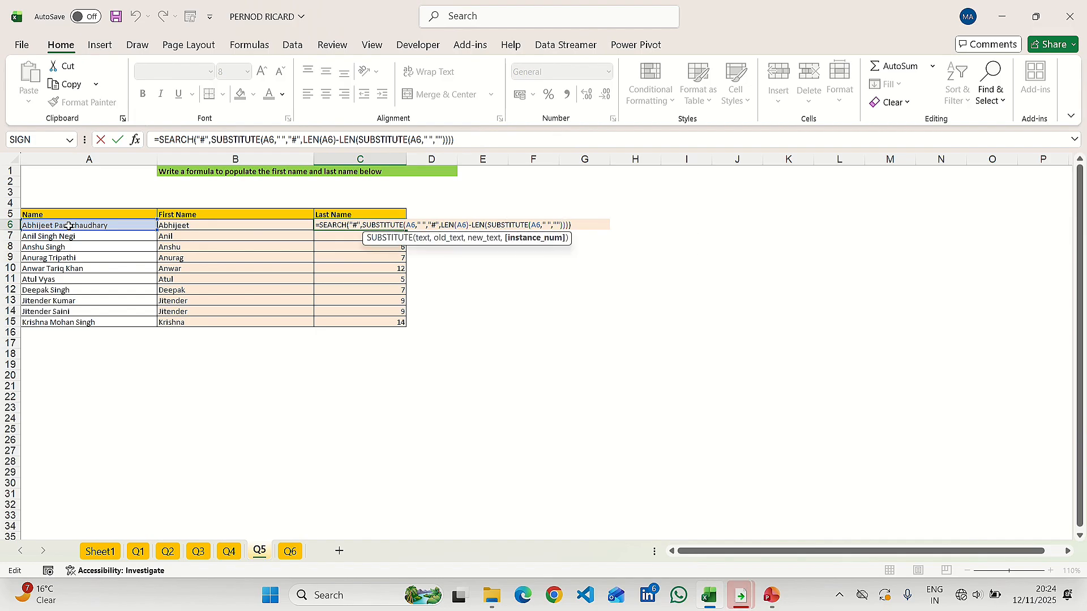
key("Right")
key("Right")
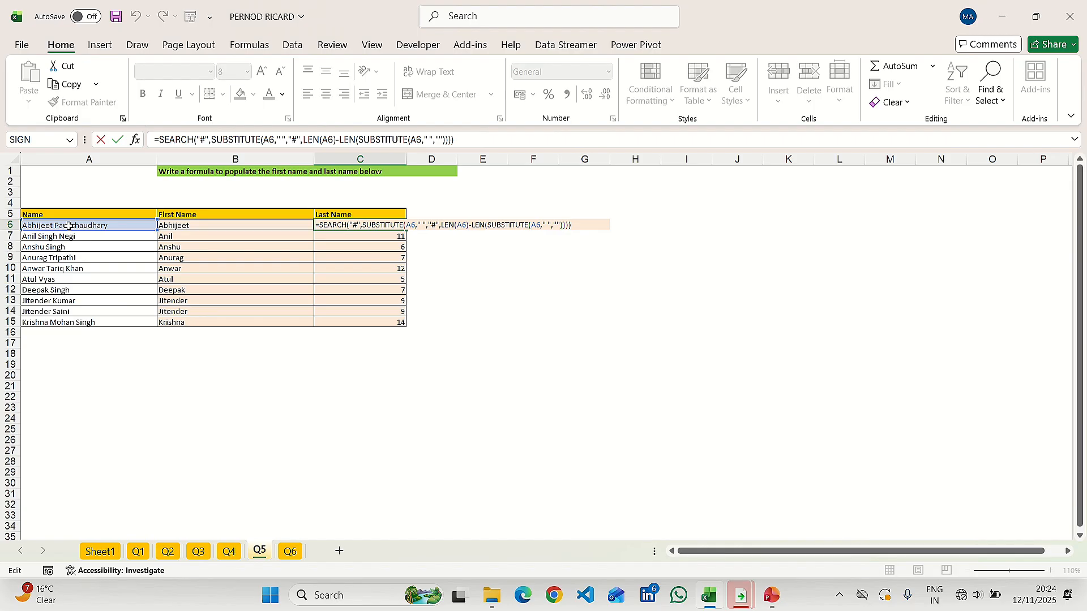
type("LEN(")
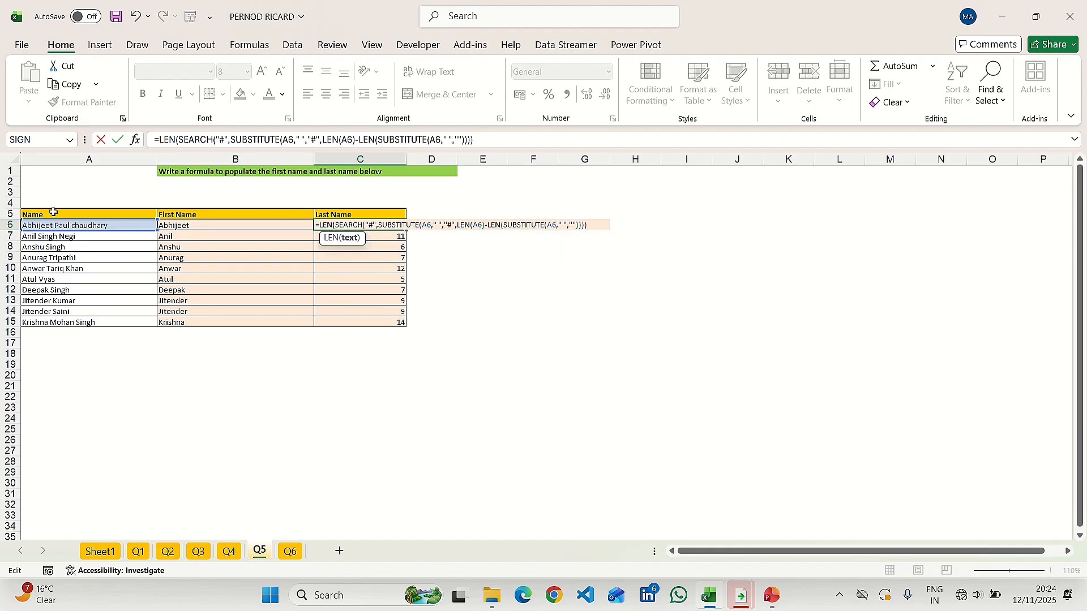
left_click(73, 226)
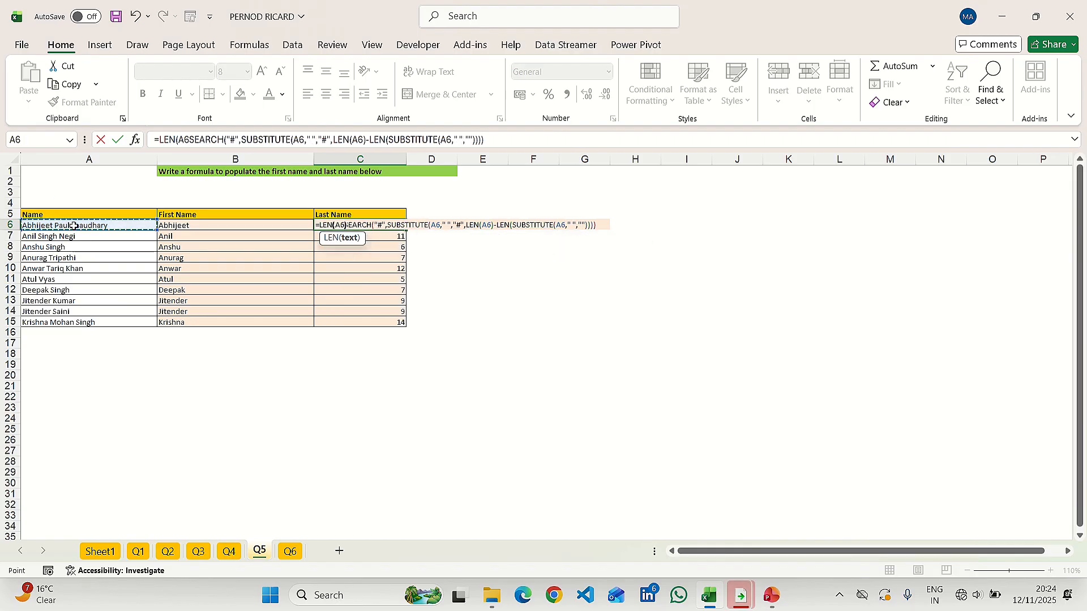
type(")-")
key("Return")
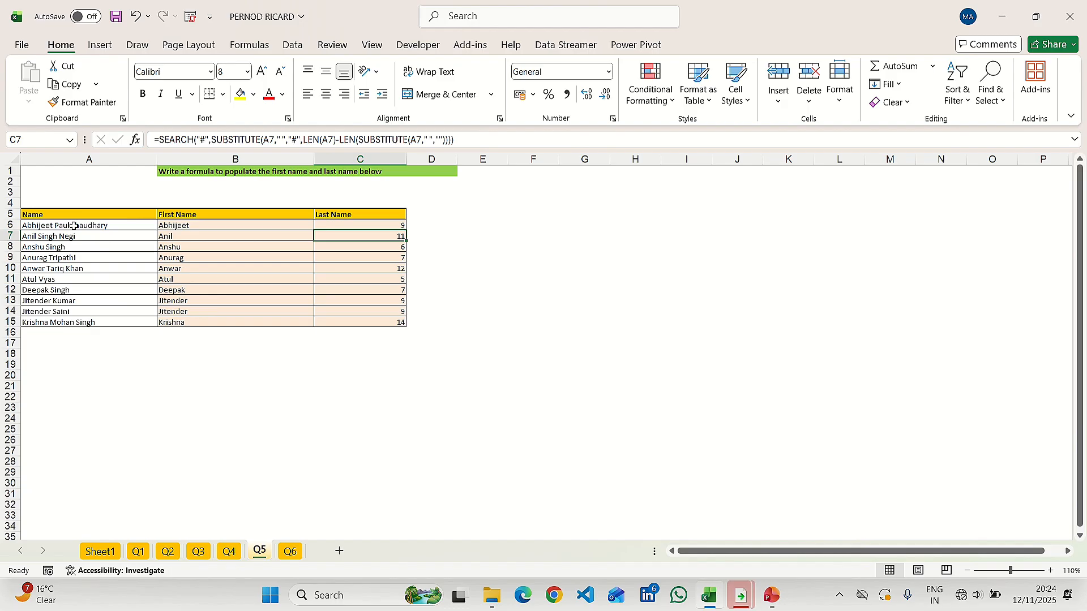
Step: Fill the LEN minus SEARCH formula from C6 down through C15
key("Up")
key("ctrl+shift+Down")
key("ctrl+d")
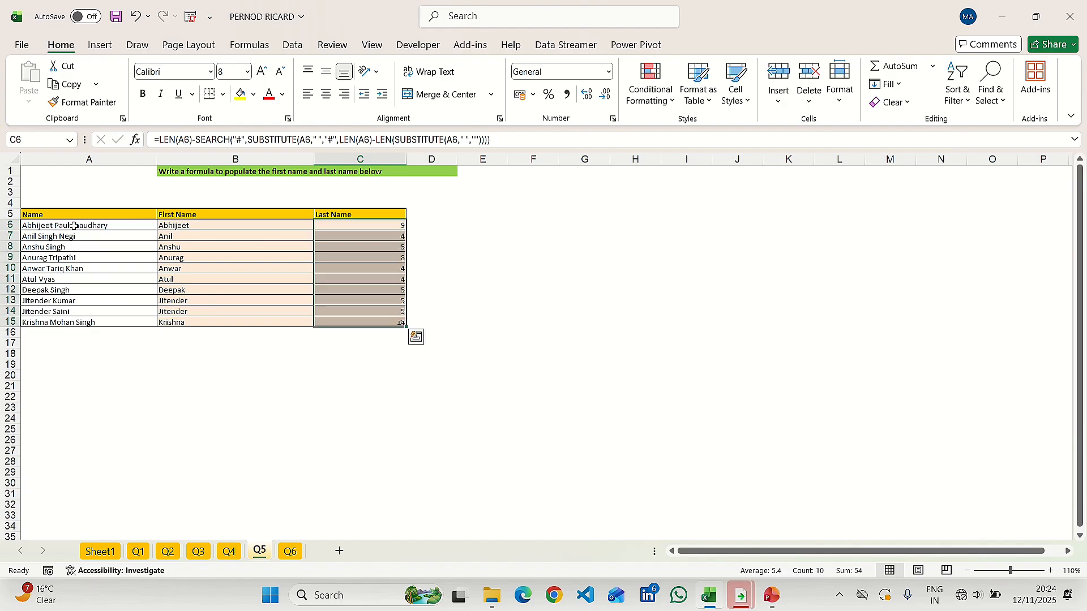
Step: Wrap the LEN minus SEARCH formula in C6 in RIGHT, with A6 as the text argument
key("shift+BackSpace")
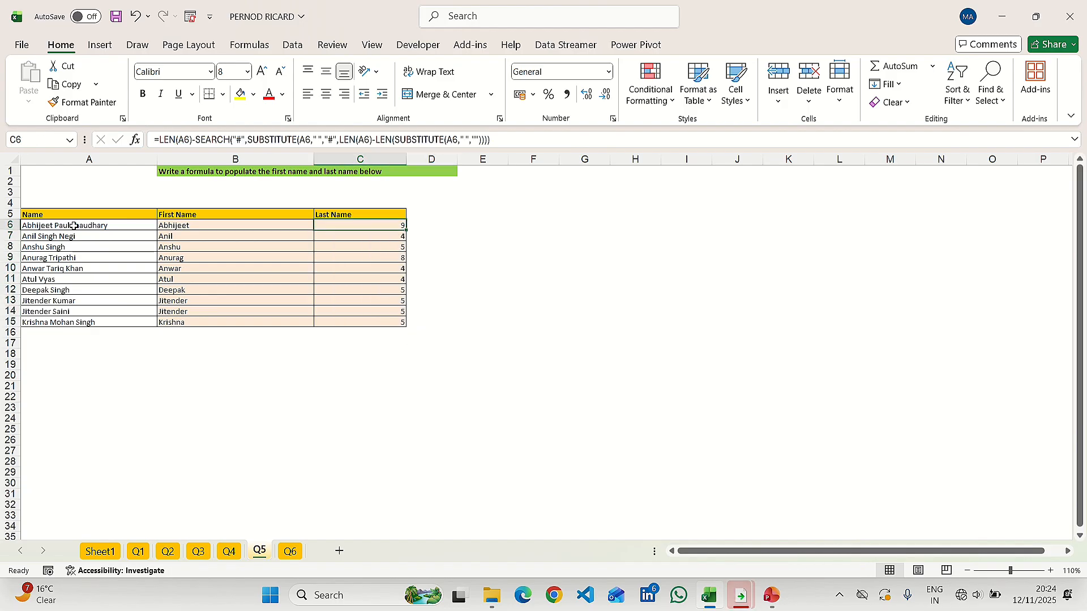
key("F2")
key("Left")
key("Left")
key("Left")
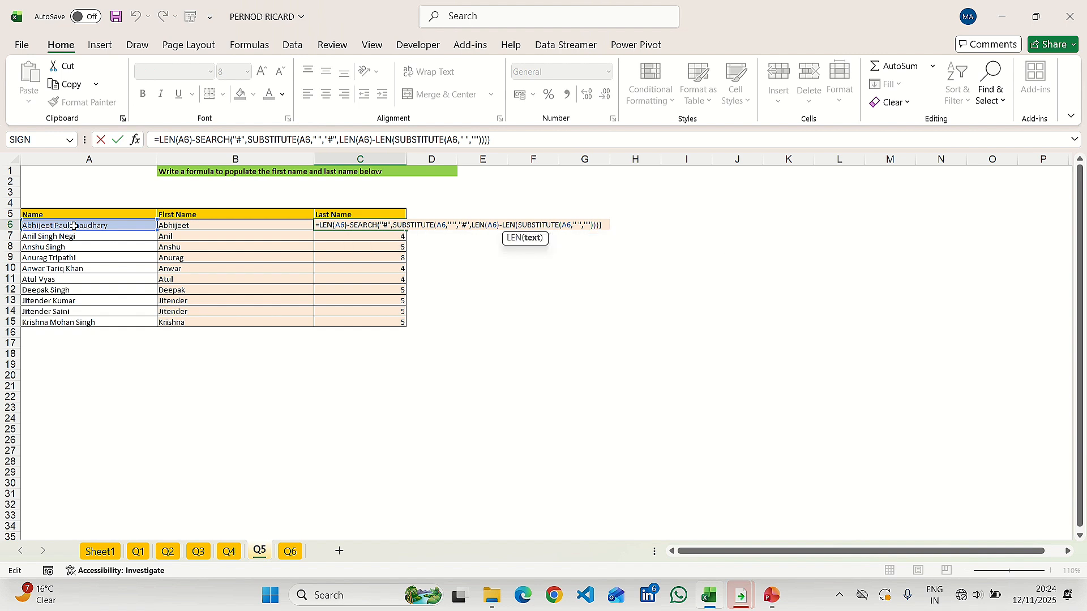
key("Left")
key("Left")
key("Left")
key("Left")
key("Left")
key("Left")
key("Left")
key("Left")
key("Left")
key("Left")
key("Left")
key("Left")
key("Left")
key("Left")
key("Left")
key("Left")
key("Left")
key("Left")
key("Left")
key("Left")
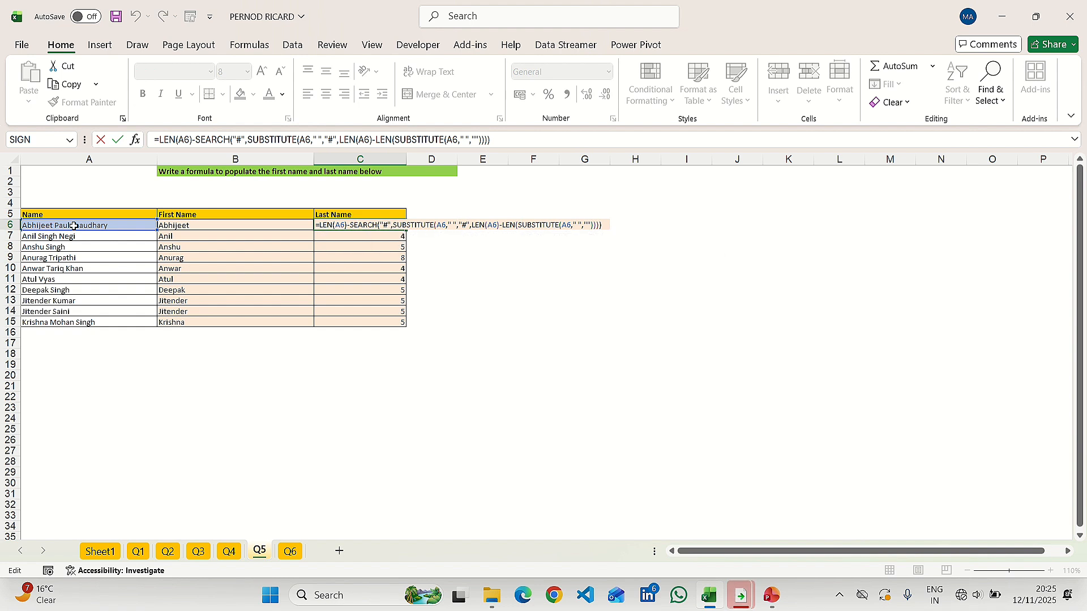
type("RIGHT(")
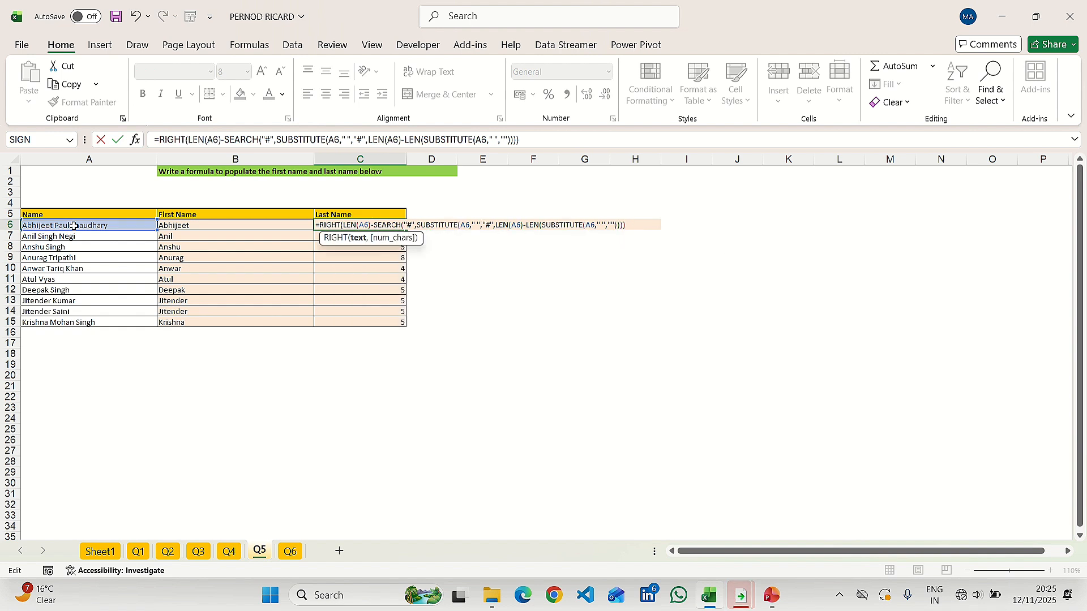
key("Tab")
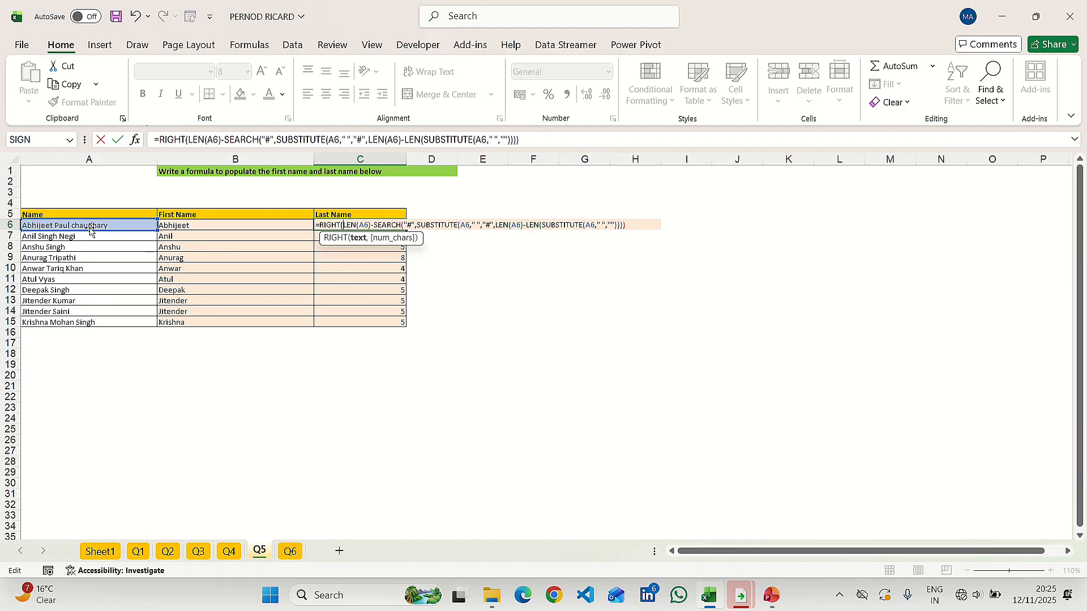
left_click(90, 227)
type(",")
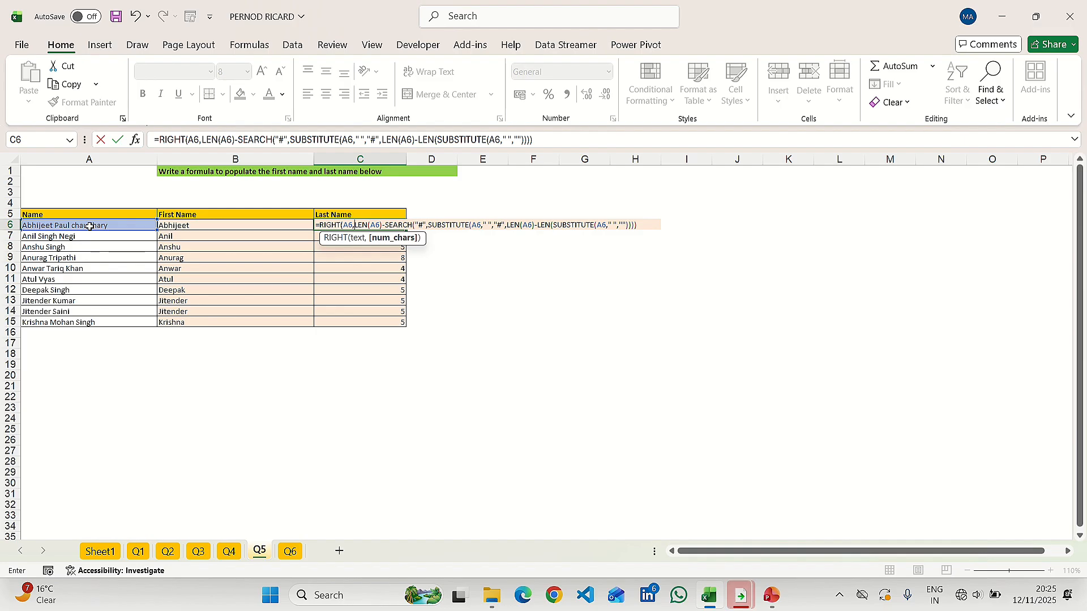
key("shift+Right")
key("BackSpace")
key("BackSpace")
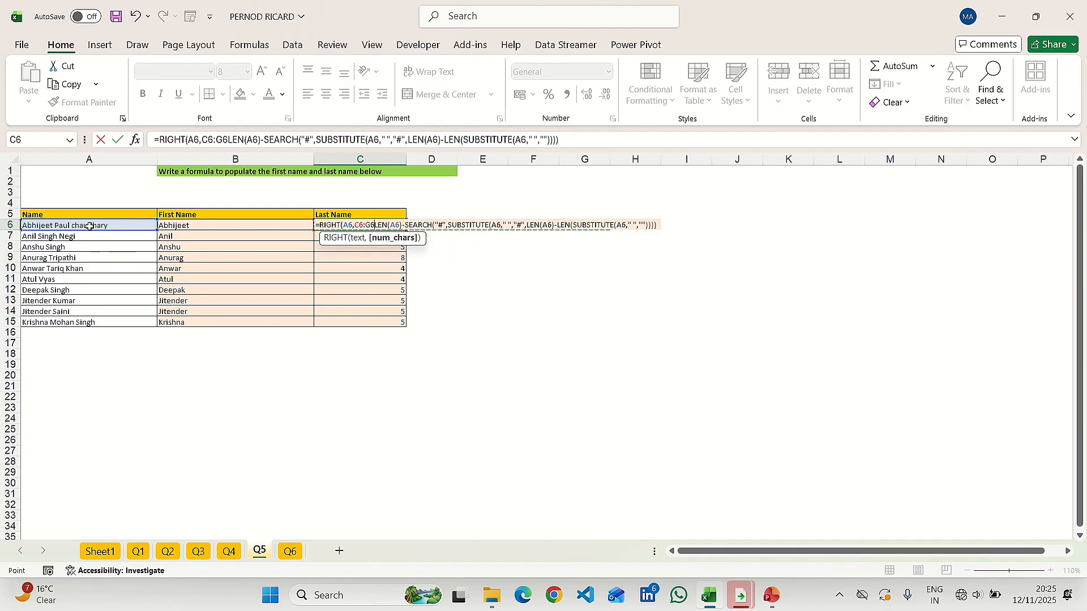
key("BackSpace")
key("BackSpace")
key("BackSpace")
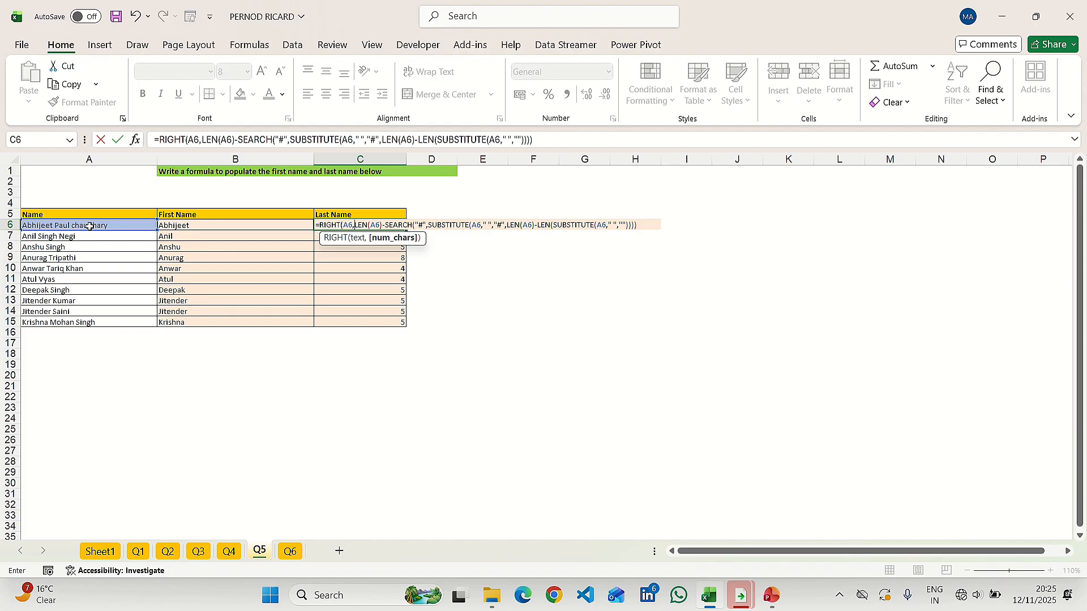
Step: Accept the RIGHT formula in C6 and fill it down through C15
key("Return")
key("Return")
key("Up")
key("ctrl+shift+Down")
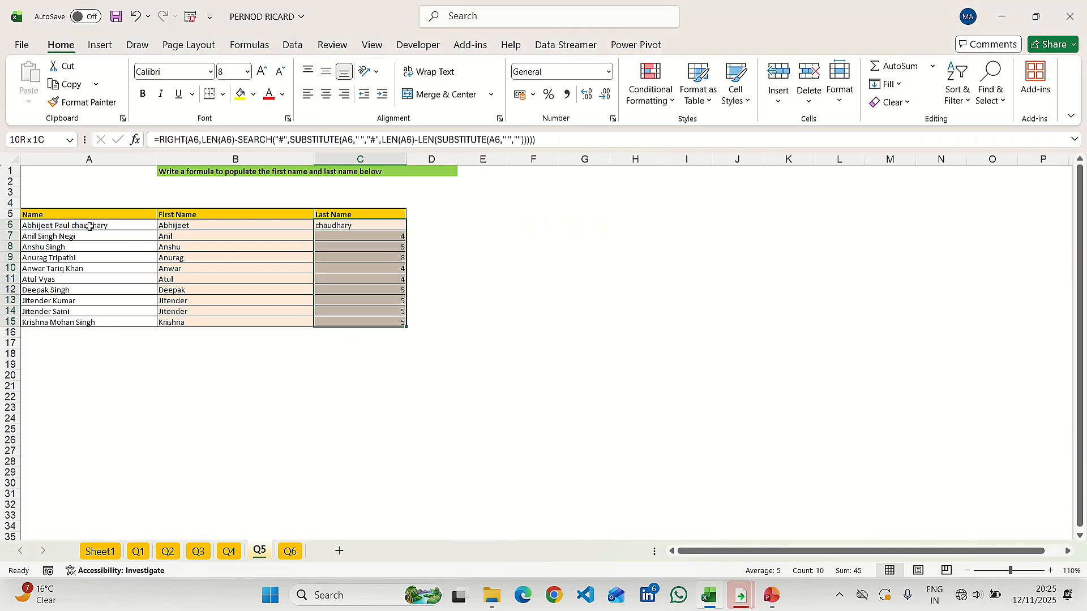
key("ctrl+d")
key("Down")
key("Up")
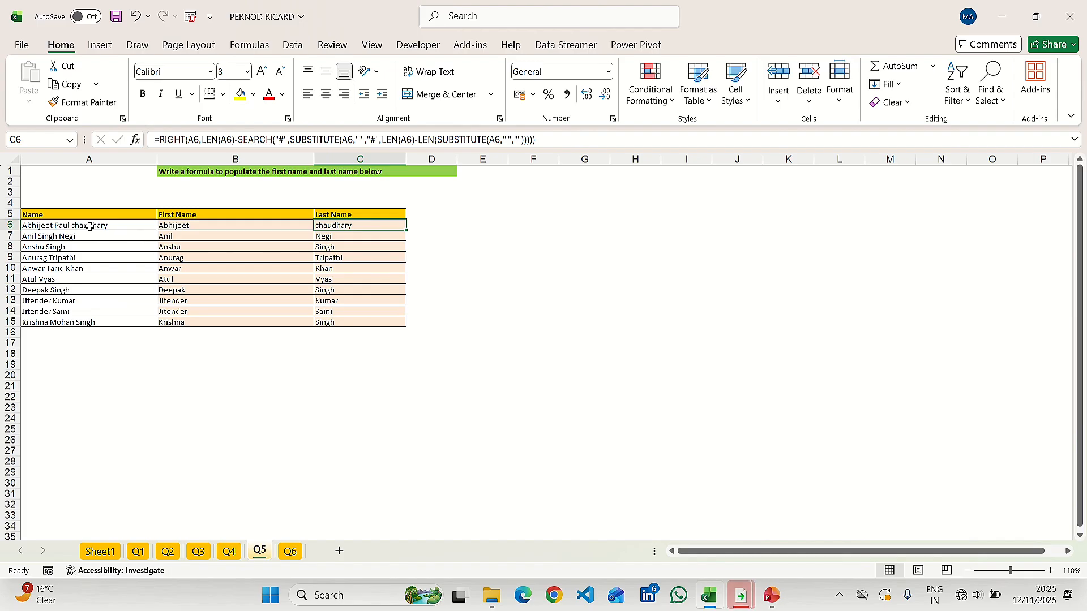
Step: Go to the Q6 sheet and examine the header and data rows in A3:I4
left_click(293, 553)
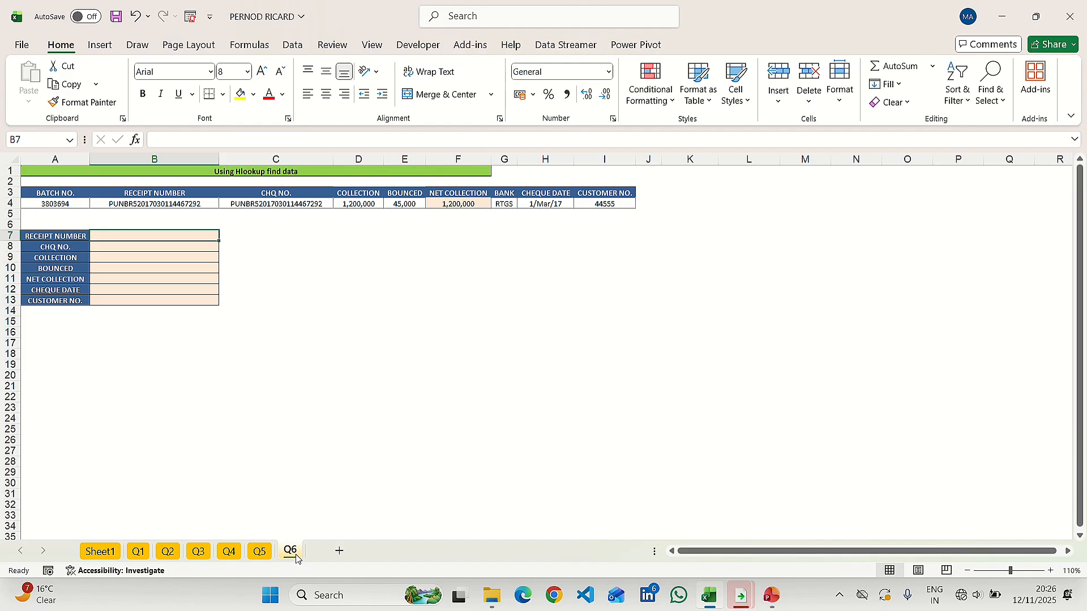
key("Up")
key("Up")
key("Up")
key("Left")
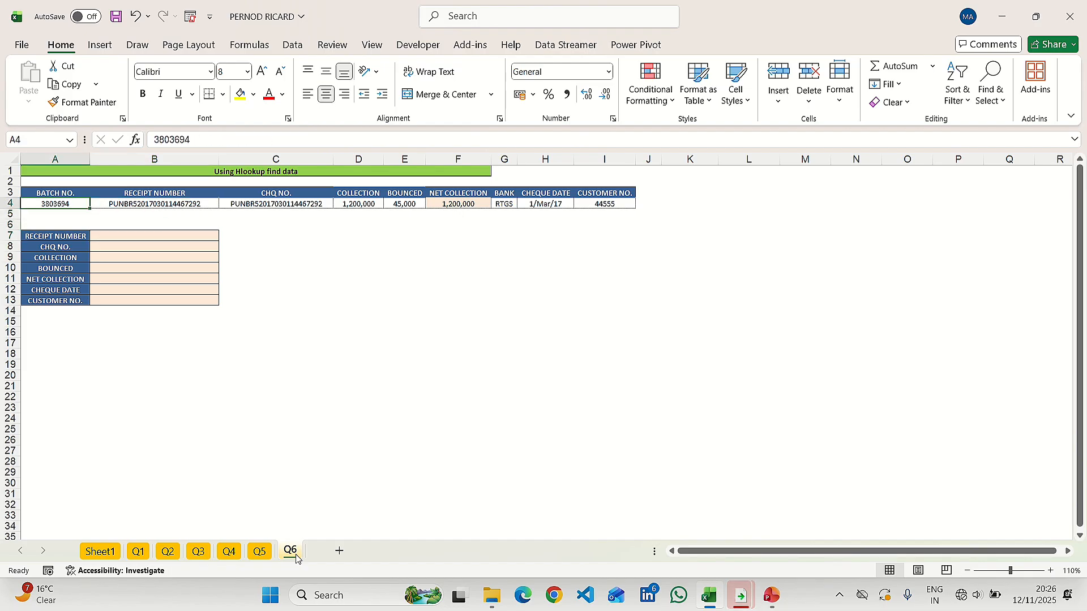
key("shift+Up")
key("ctrl+shift+Right")
Step: Start an HLOOKUP formula in B7 with A7 as the lookup value
key("Right")
key("Down")
key("Down")
key("Down")
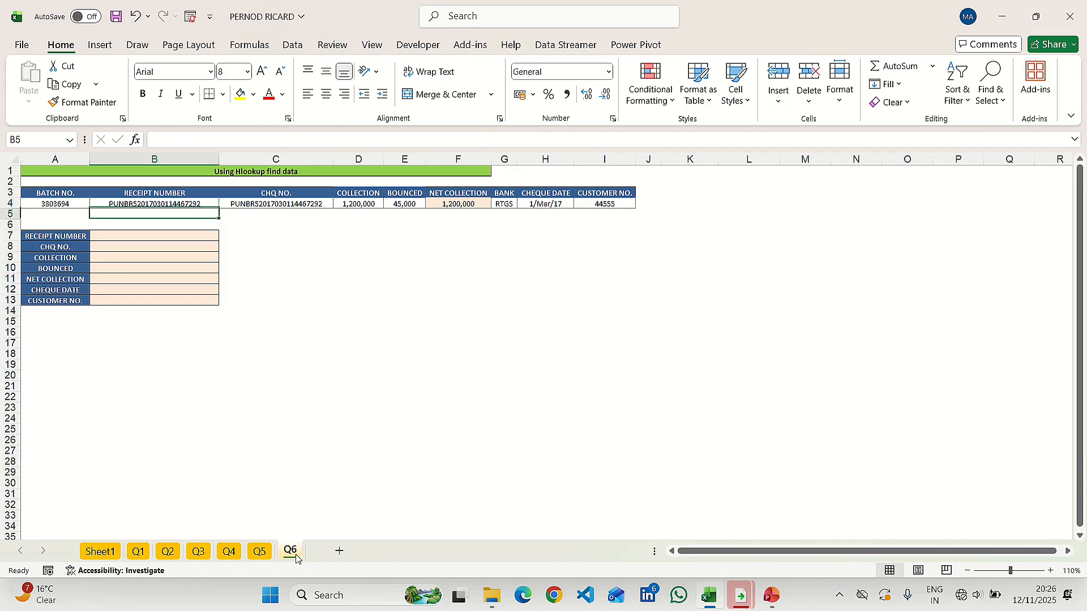
type("=HL")
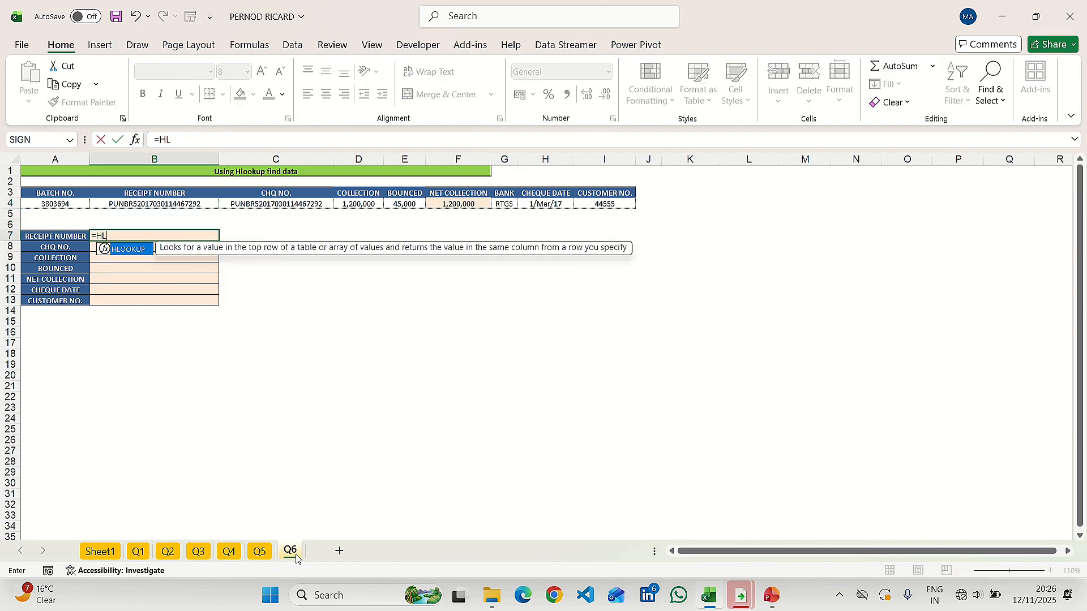
key("Tab")
key("Left")
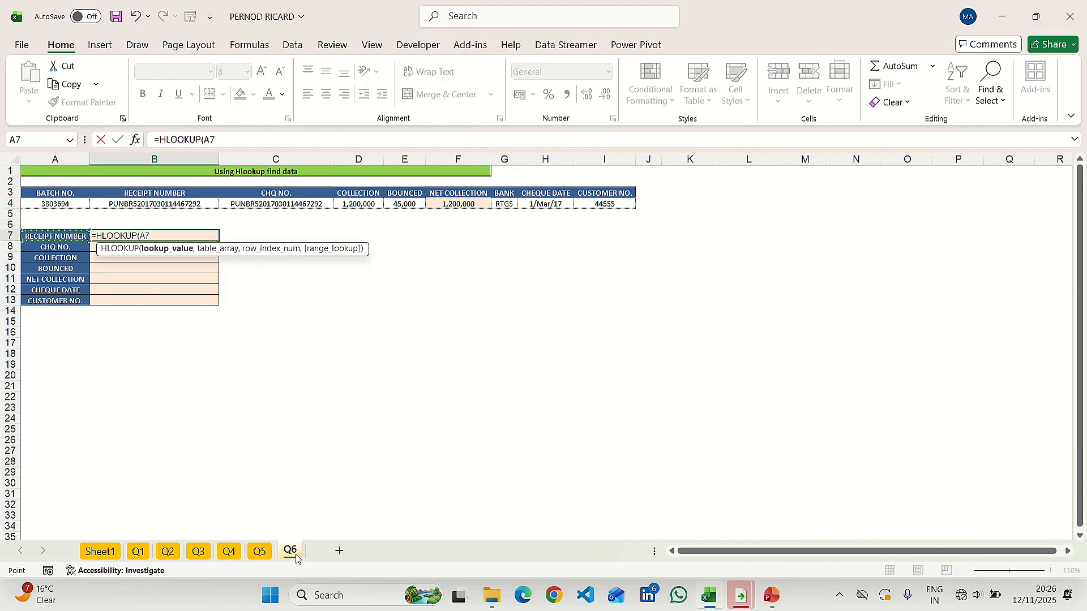
type(",")
Step: Complete the HLOOKUP in B7 with the absolute table range $A$3:$I$4, row index 2 and exact match 0
key("Up")
key("Up")
key("Up")
key("Up")
key("Left")
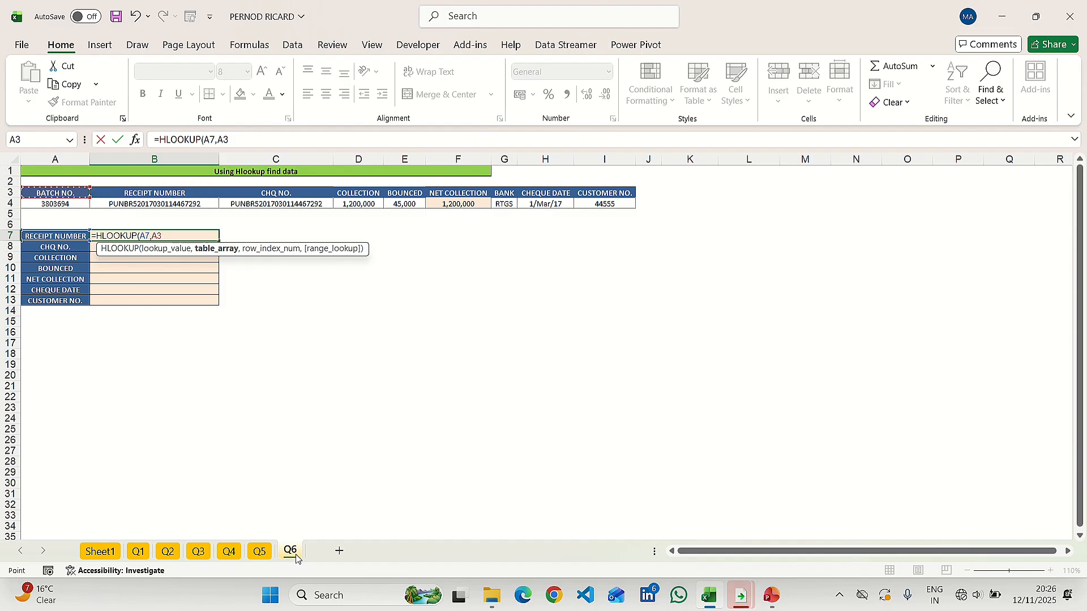
key("ctrl+shift+Right")
key("shift+Down")
key("F4")
type(",")
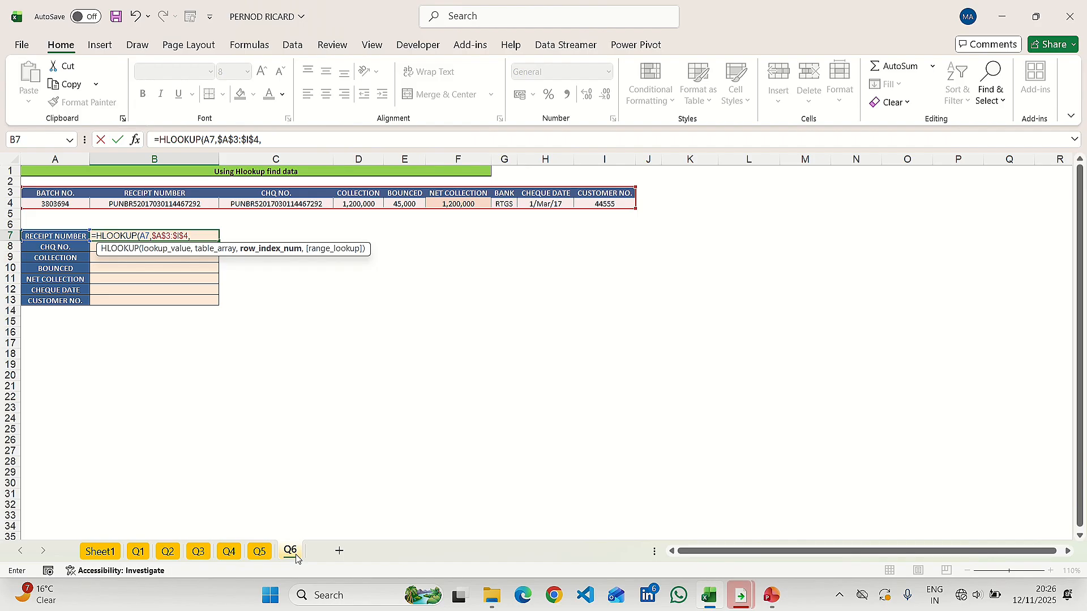
type("2,0")
key("Return")
Step: Fill the HLOOKUP formula from B7 down through the Customer No. row in B13
key("Up")
key("ctrl+shift+Down")
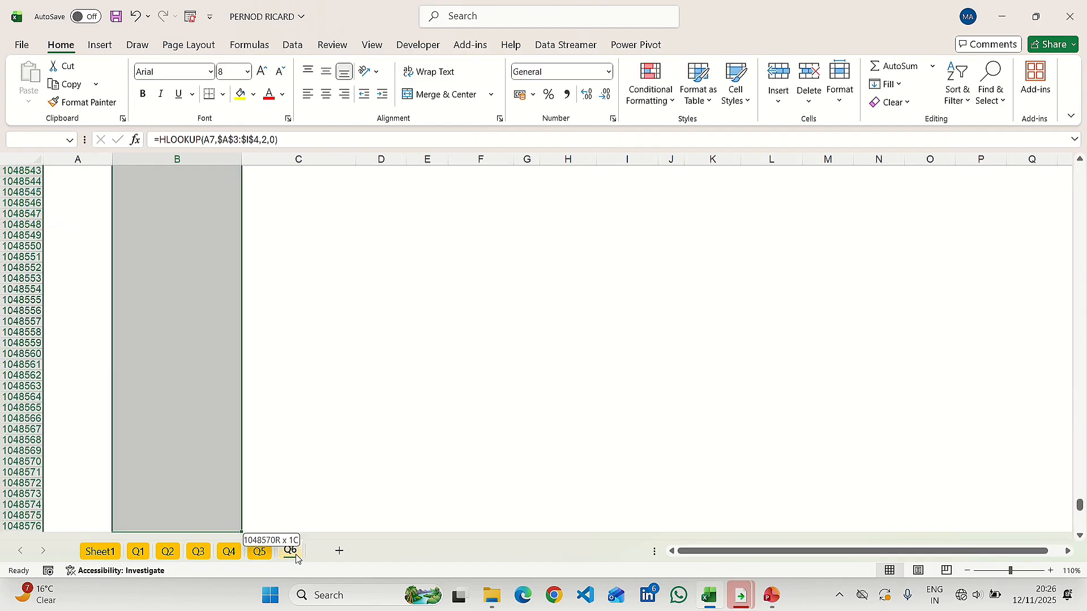
key("Up")
key("Down")
key("Left")
key("ctrl+Down")
key("Right")
key("ctrl+shift+Up")
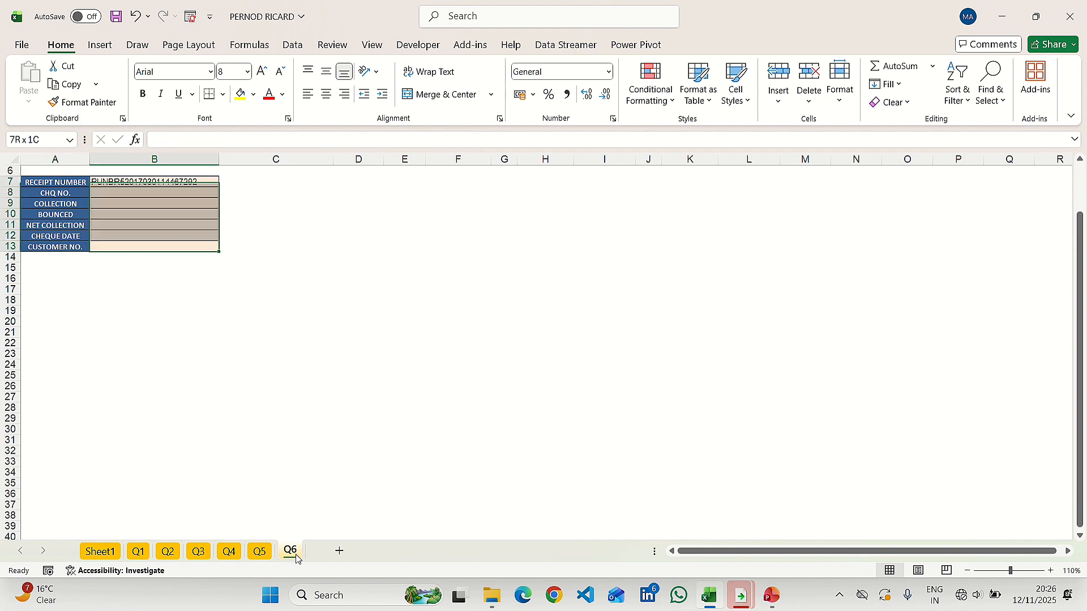
key("ctrl+d")
Step: Compare the HLOOKUP results in B7:B13 with the source record in row 4
key("Up")
key("Up")
key("Up")
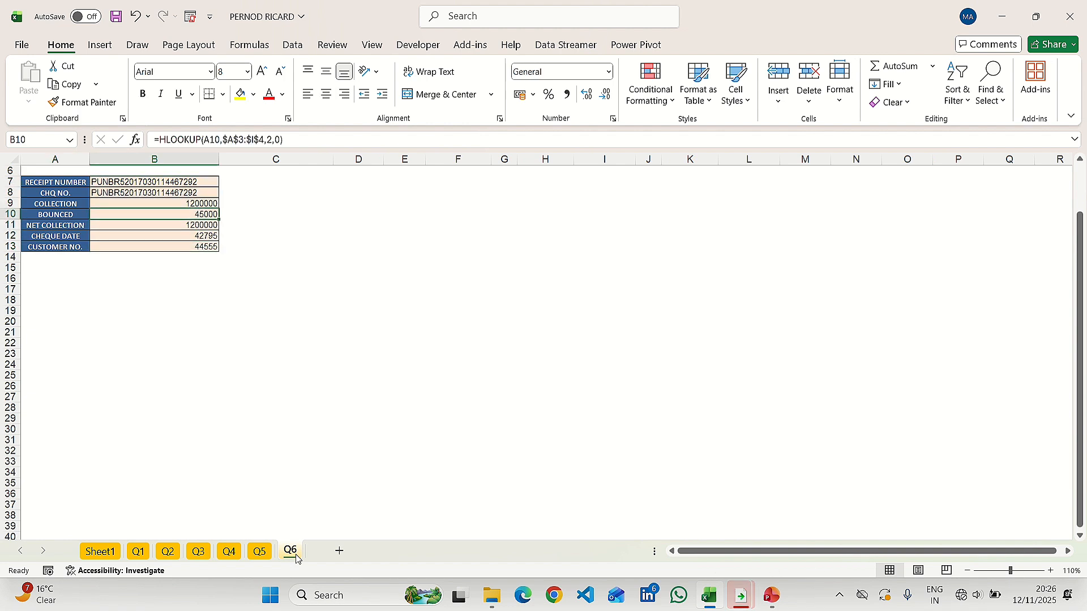
key("Up")
key("Up")
key("Up")
key("Up")
key("Up")
key("Up")
key("Up")
key("Up")
key("Up")
key("Down")
key("Down")
key("Down")
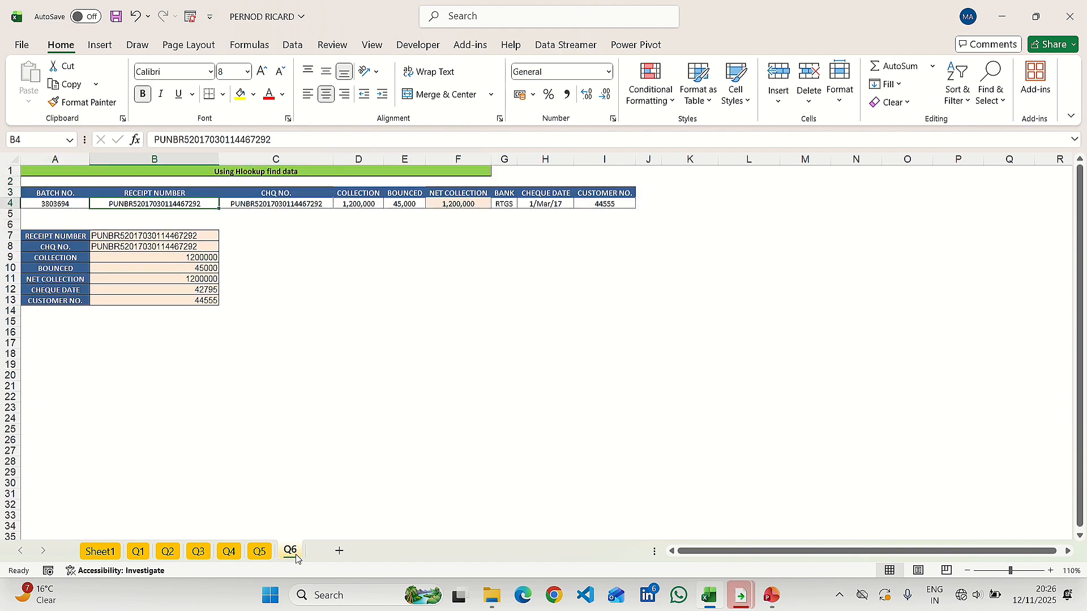
key("Right")
key("Right")
key("Left")
key("Left")
key("Left")
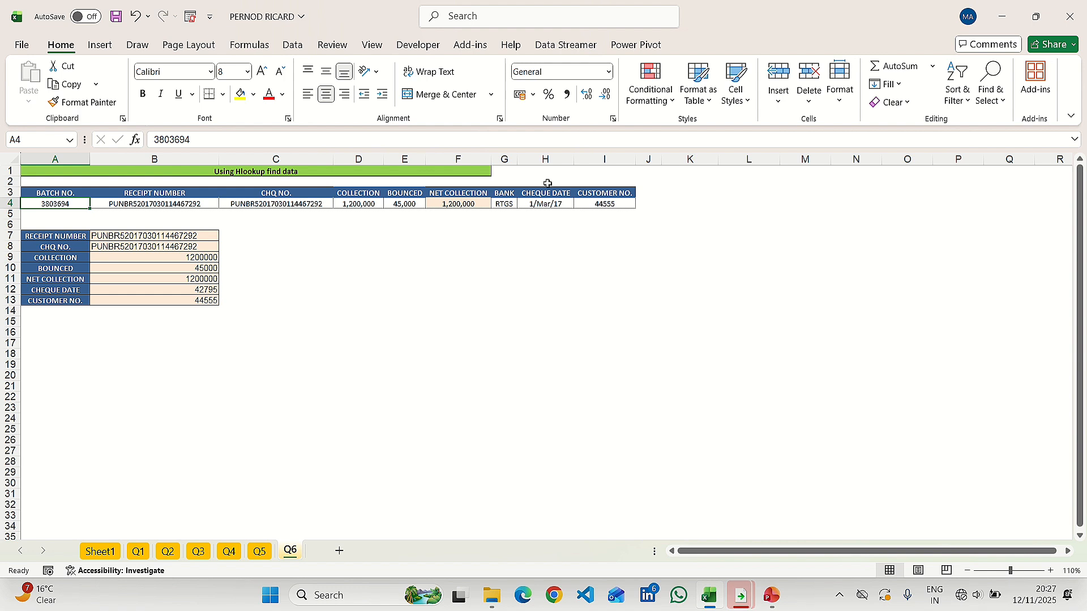
mouse_move(491, 5)
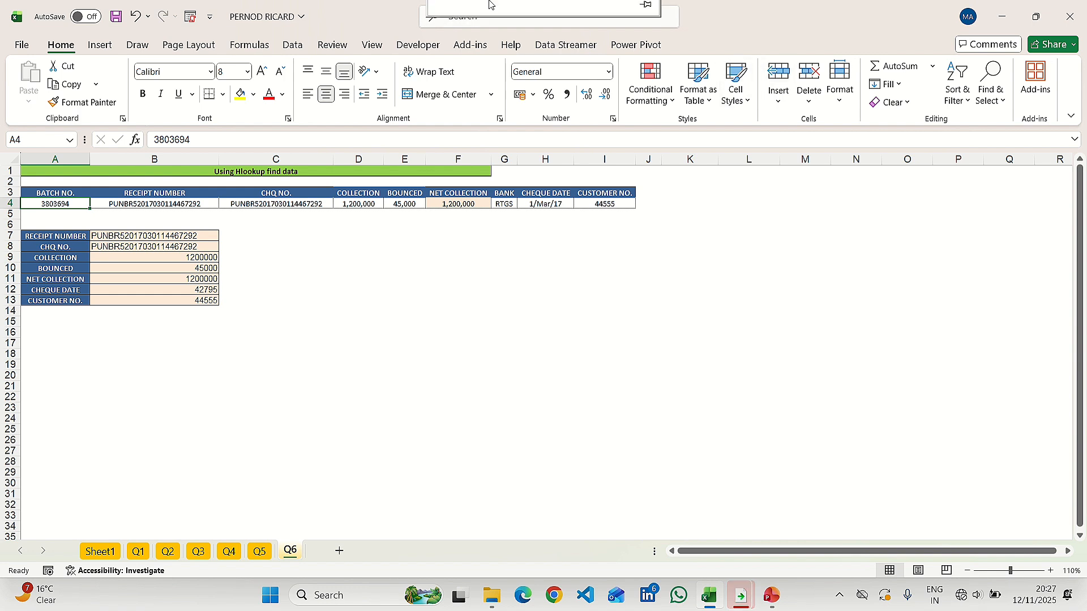